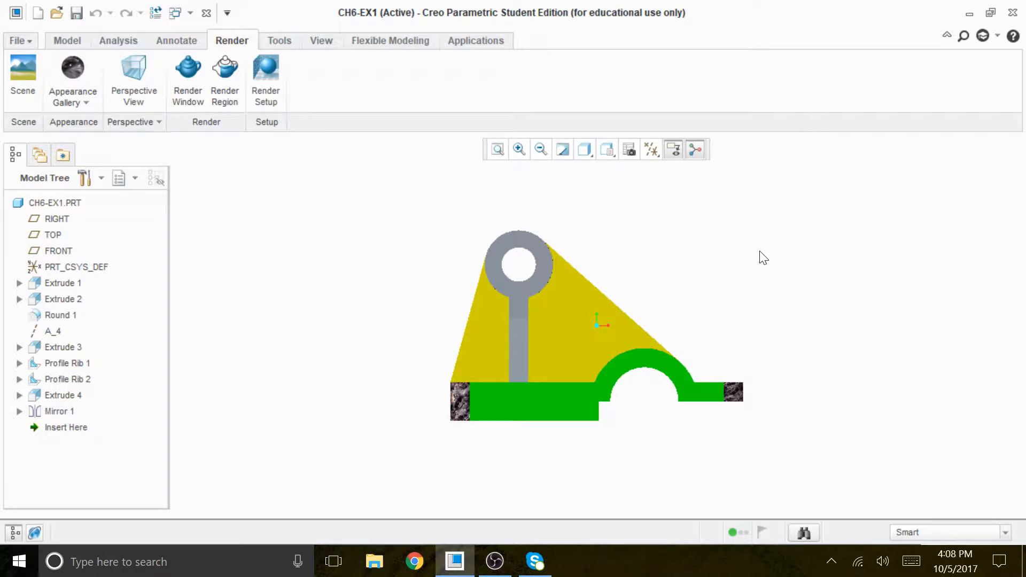
mouse_move(756, 282)
middle_down()
mouse_move(655, 277)
mouse_move(735, 287)
mouse_move(742, 354)
mouse_move(733, 340)
middle_up()
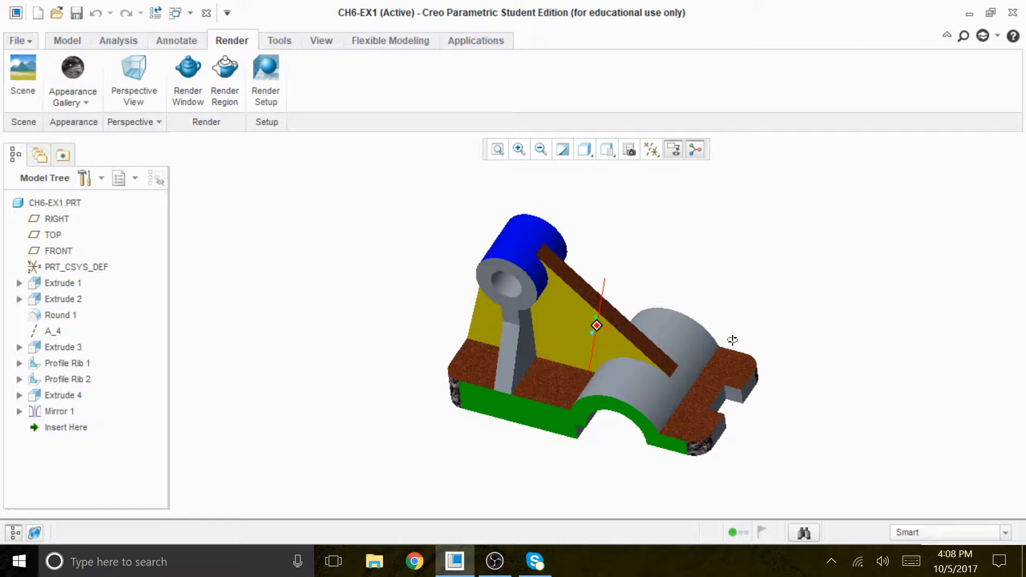
middle_drag(733, 340, 733, 341)
scroll(680, 381, down, 2)
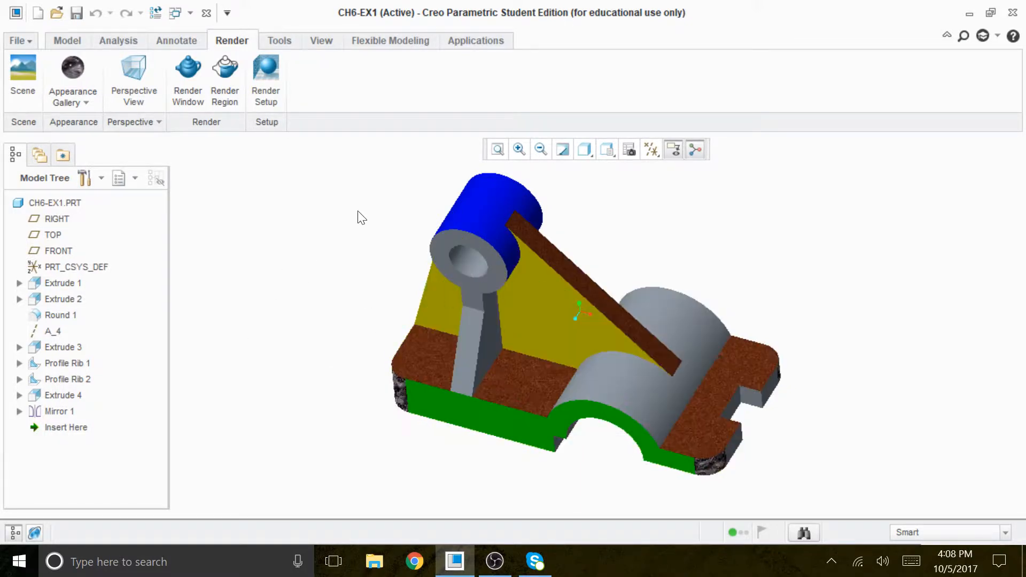
scroll(377, 351, down, 2)
middle_drag(568, 412, 743, 361)
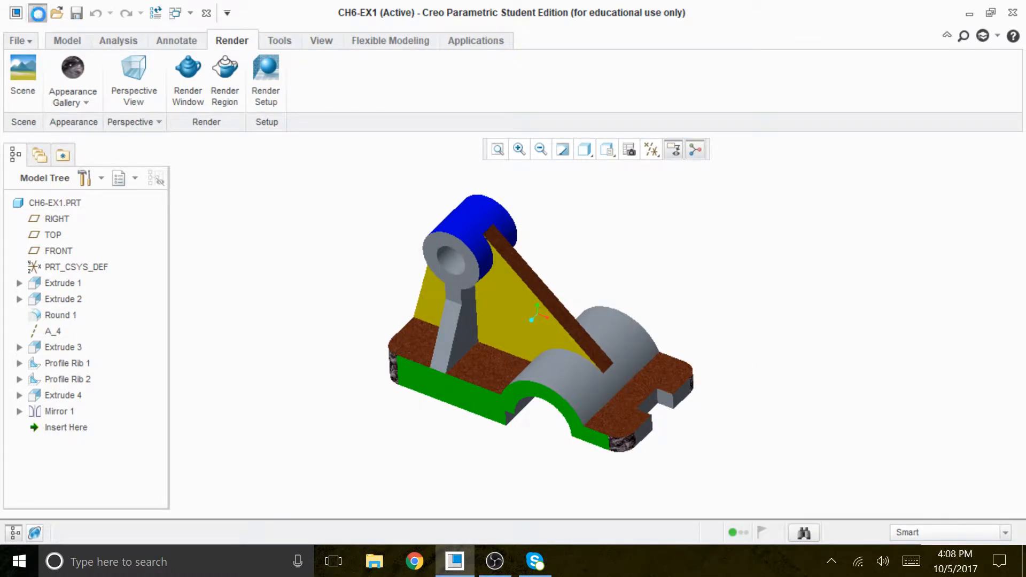
Step: Create a new Drawing file named CH6-EX1
click(37, 13)
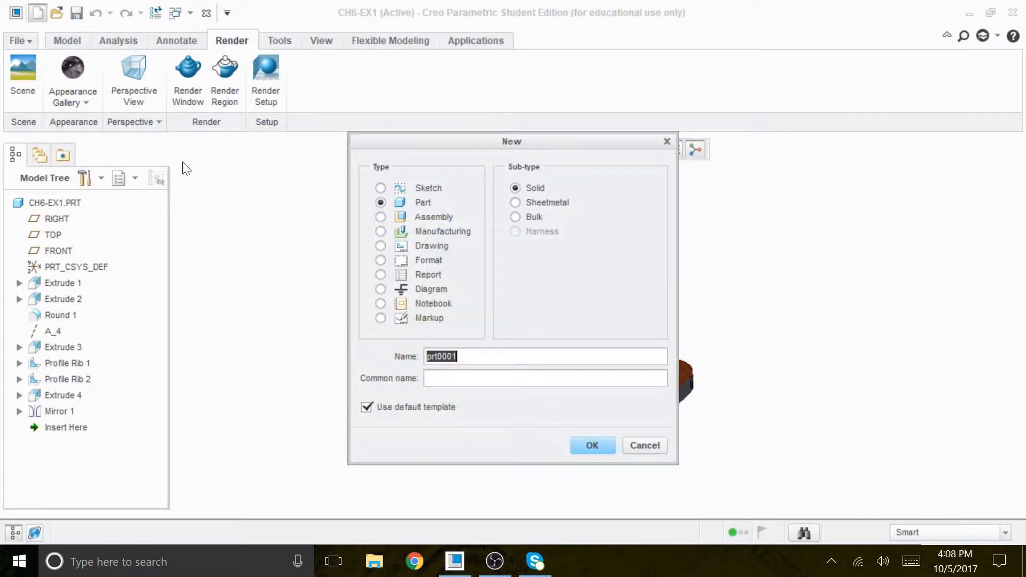
click(381, 246)
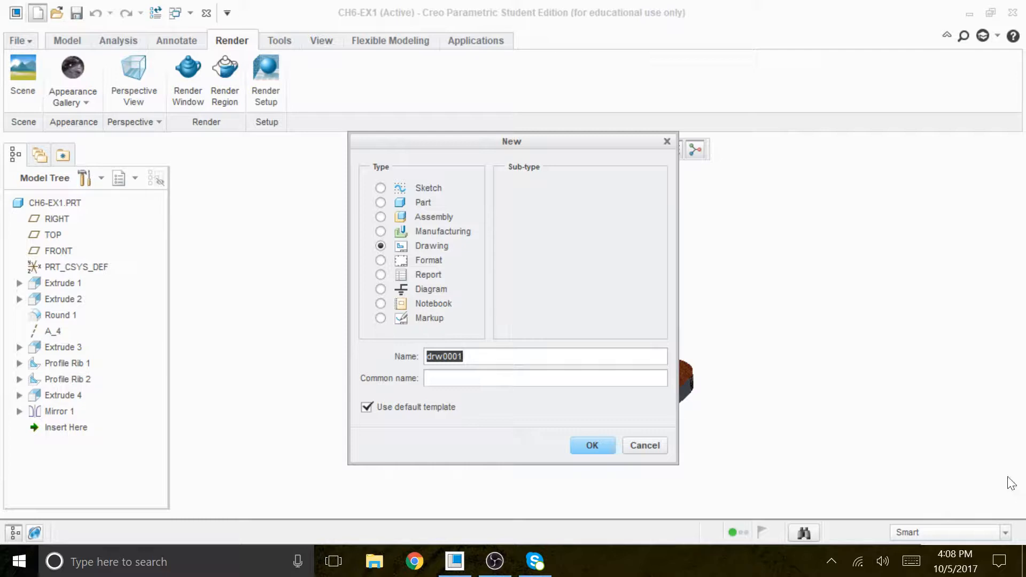
text(CH6-EX1)
click(592, 447)
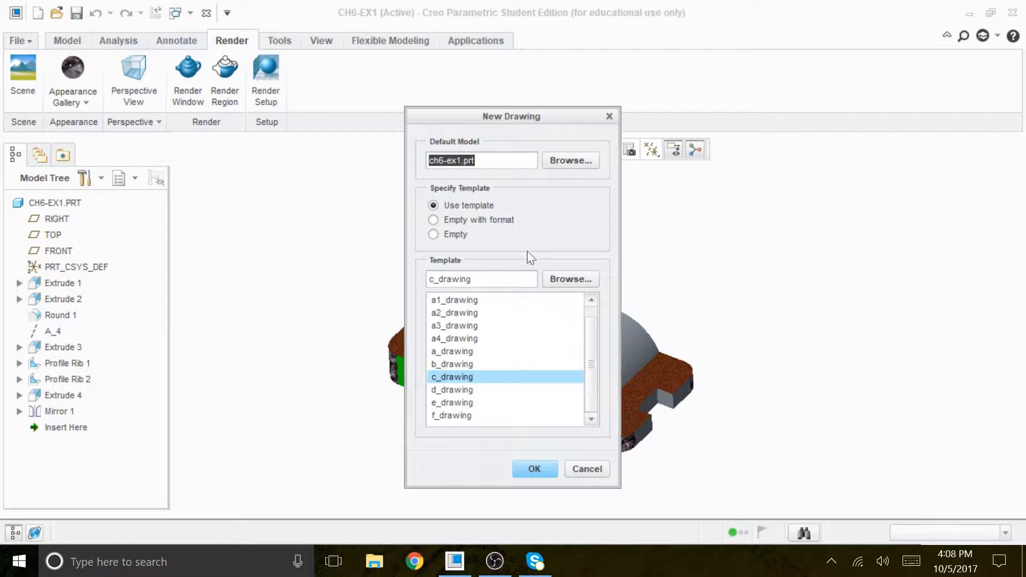
Step: Set up the drawing of ch6-ex1.prt as Empty with format, using the system format a.frm
click(491, 219)
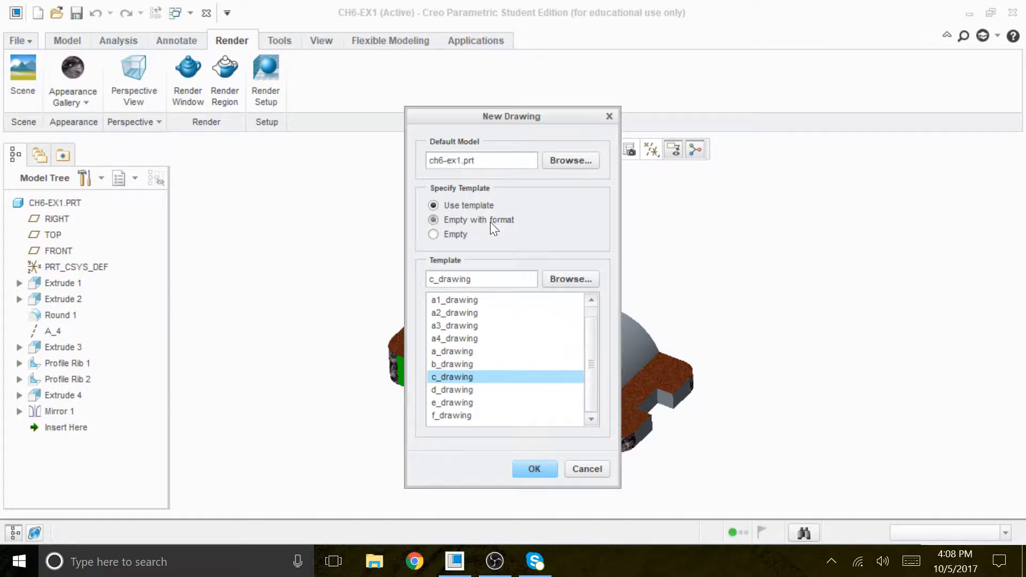
click(561, 281)
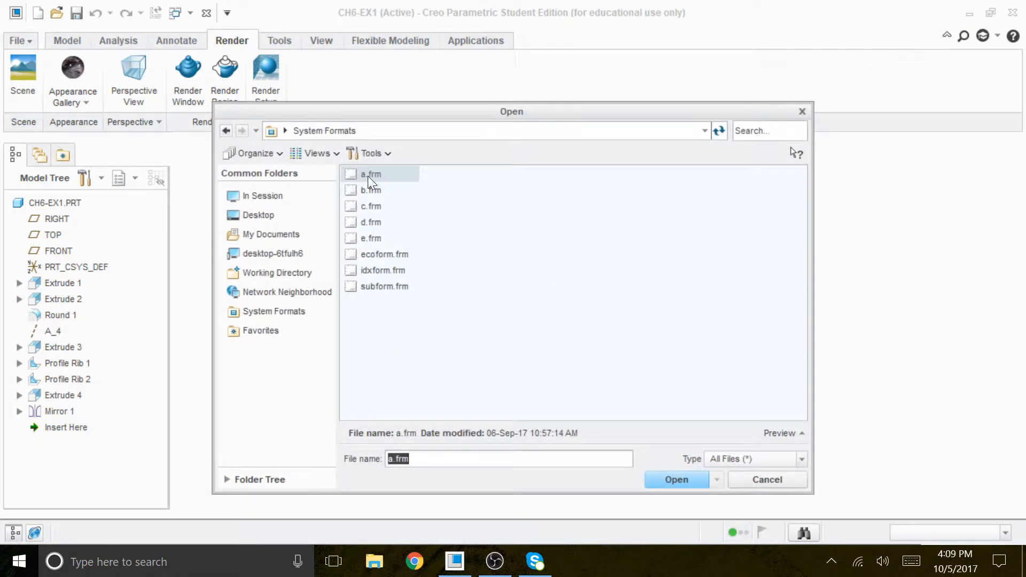
double_click(368, 175)
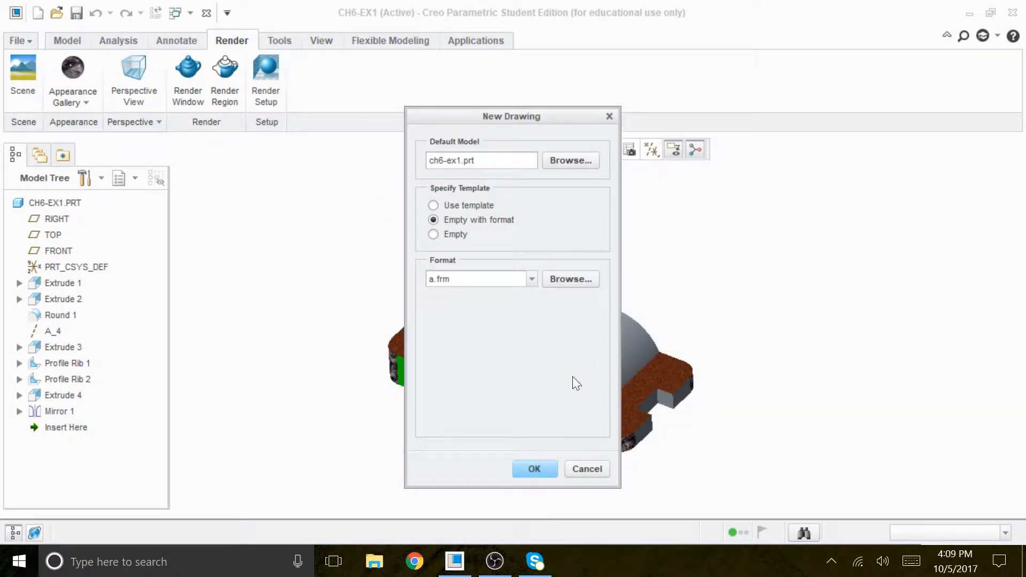
click(534, 469)
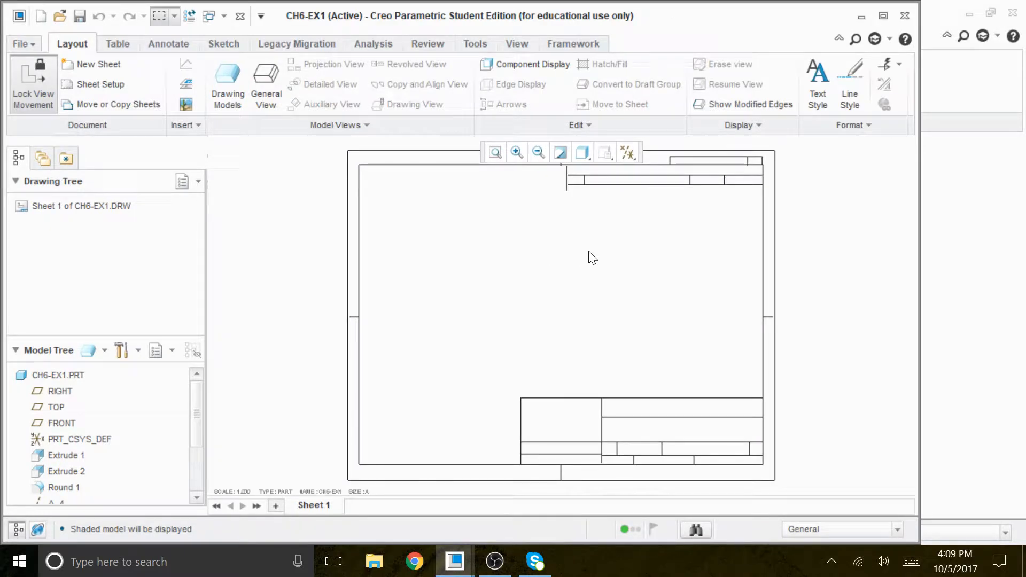
Step: Hide the navigation trees and place a general view with no combined state and FRONT orientation just above the title block
click(16, 533)
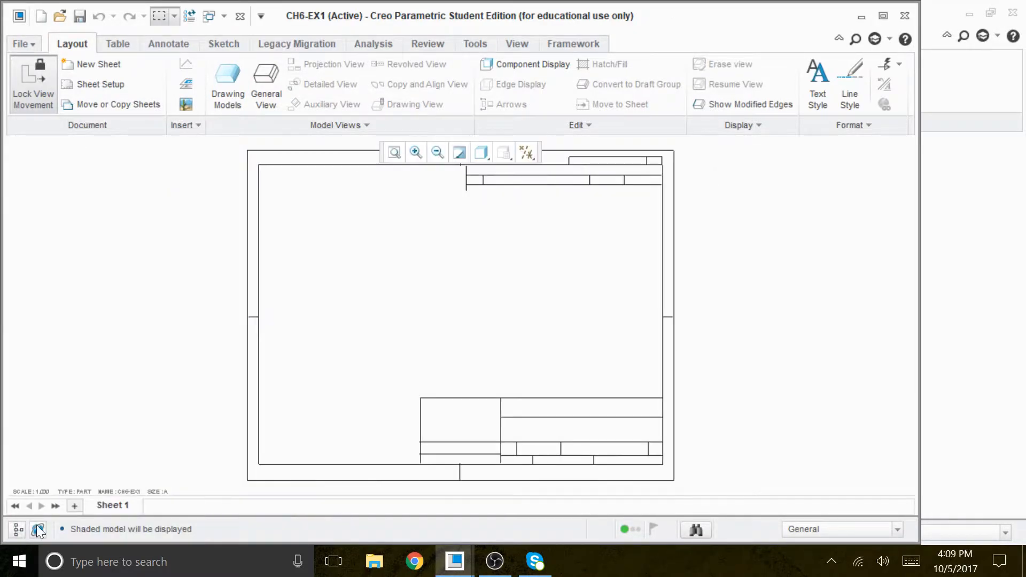
click(276, 90)
click(519, 381)
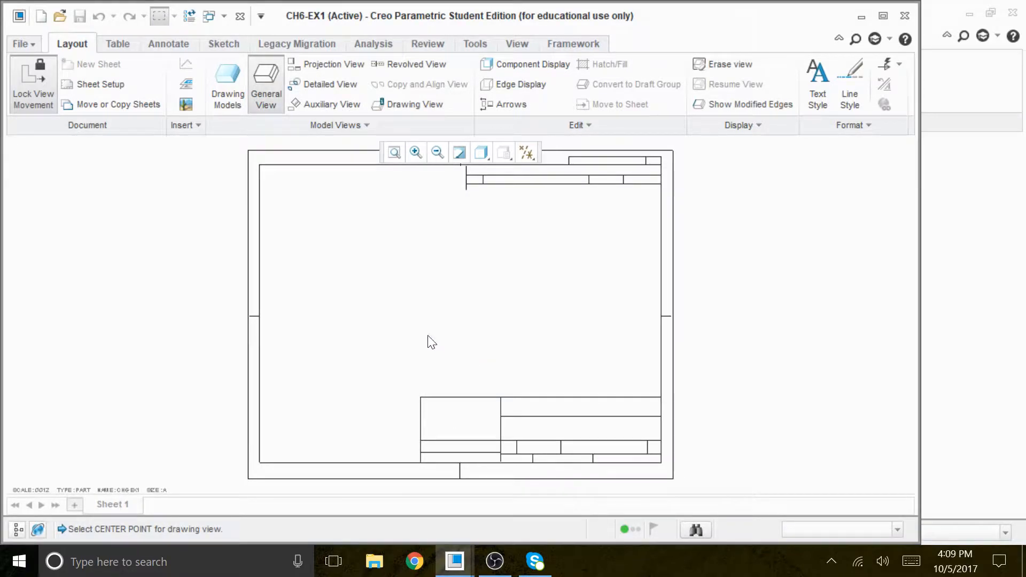
click(432, 336)
click(734, 402)
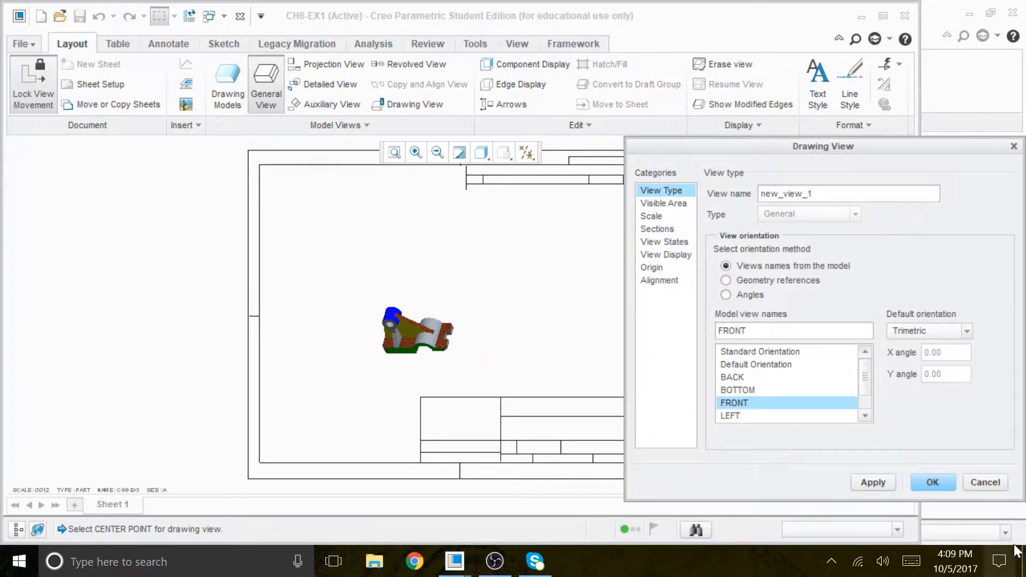
click(934, 483)
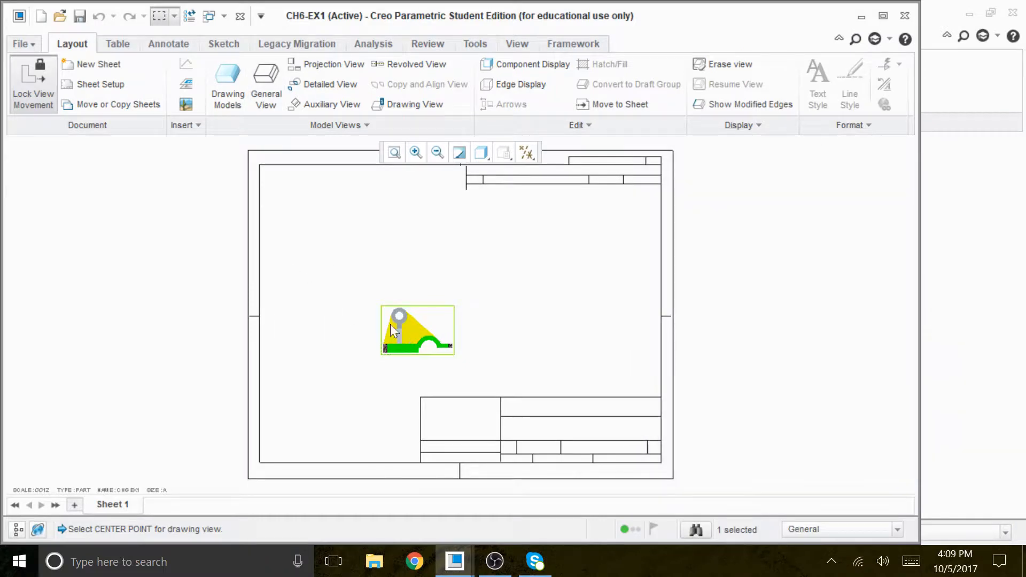
Step: Add a projection view of the part's top directly above the front view
scroll(390, 324, up, 2)
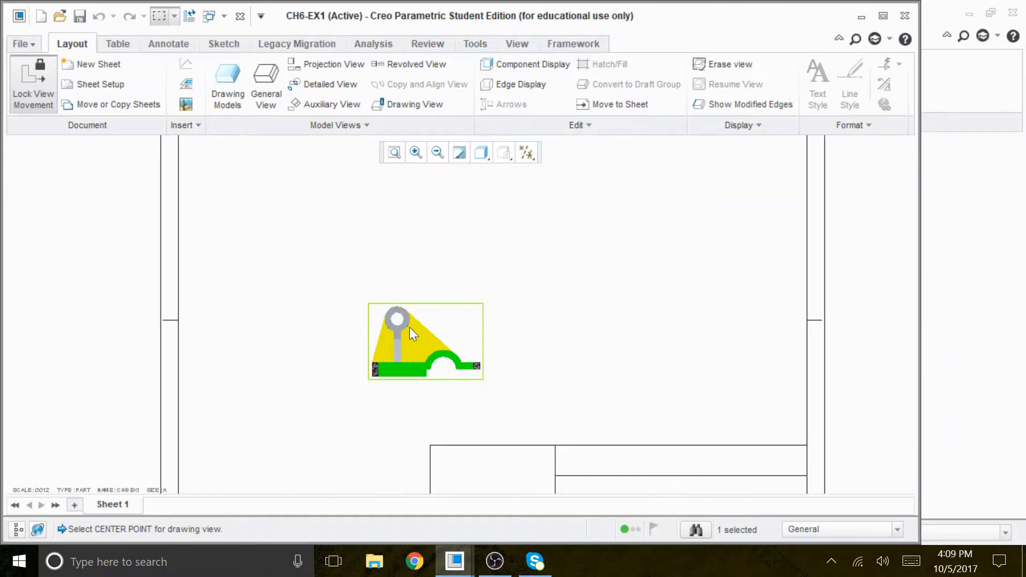
right_click(442, 323)
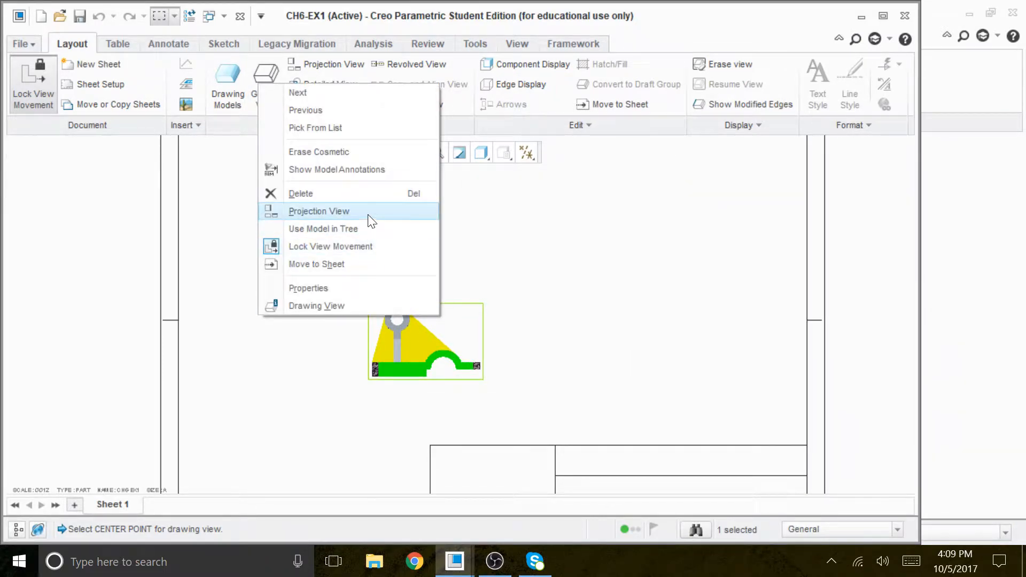
click(369, 211)
click(416, 211)
scroll(535, 310, up, 1)
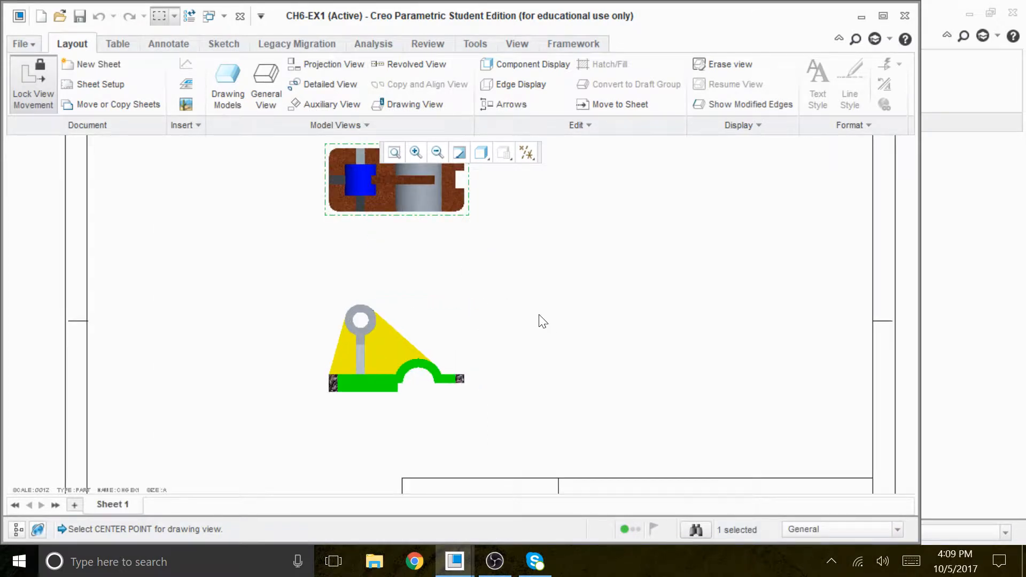
Step: Place a general view with no combined state and Isometric default orientation in the sheet's upper right corner
scroll(529, 332, down, 2)
scroll(538, 305, up, 1)
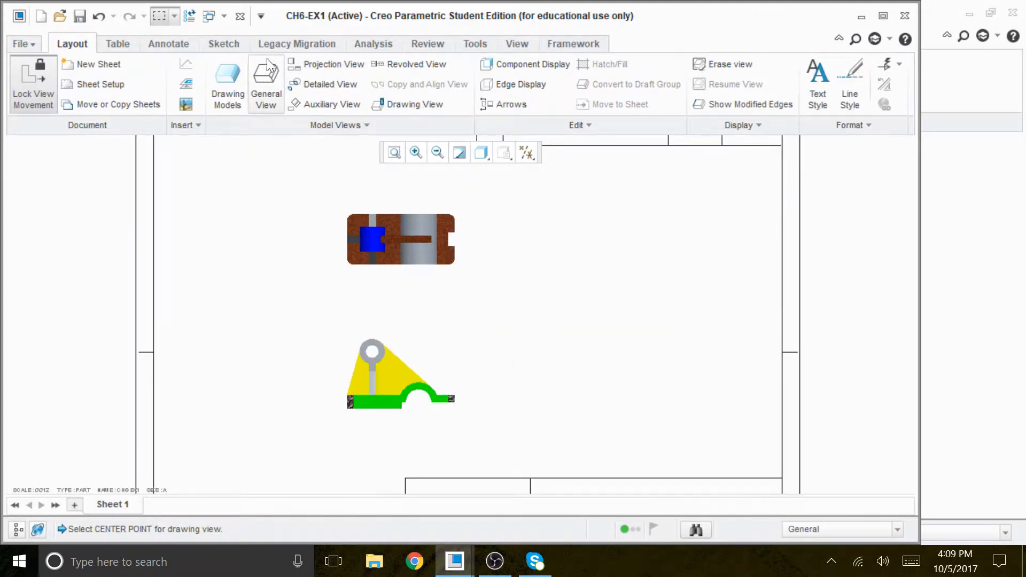
click(267, 78)
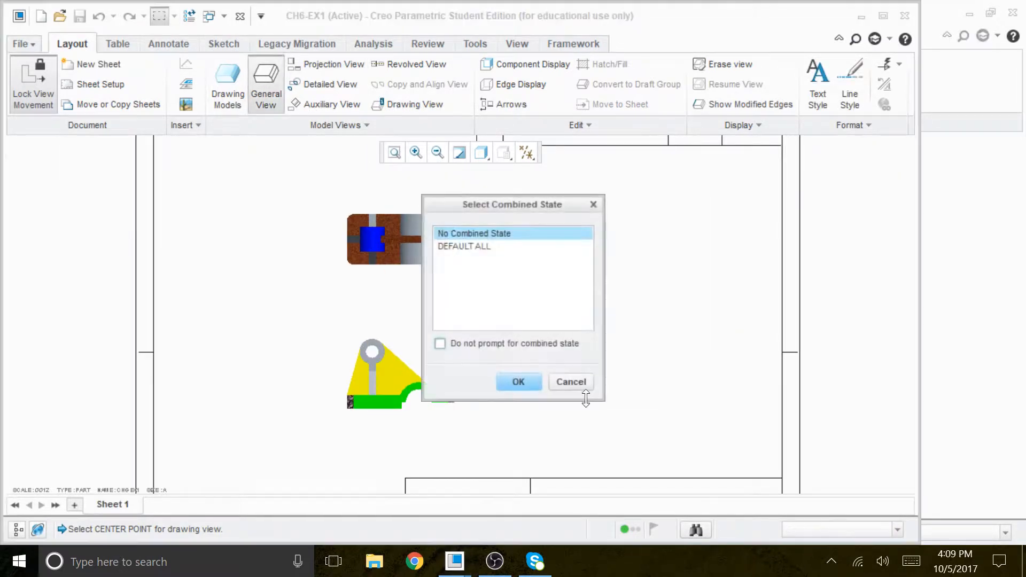
click(516, 377)
click(711, 202)
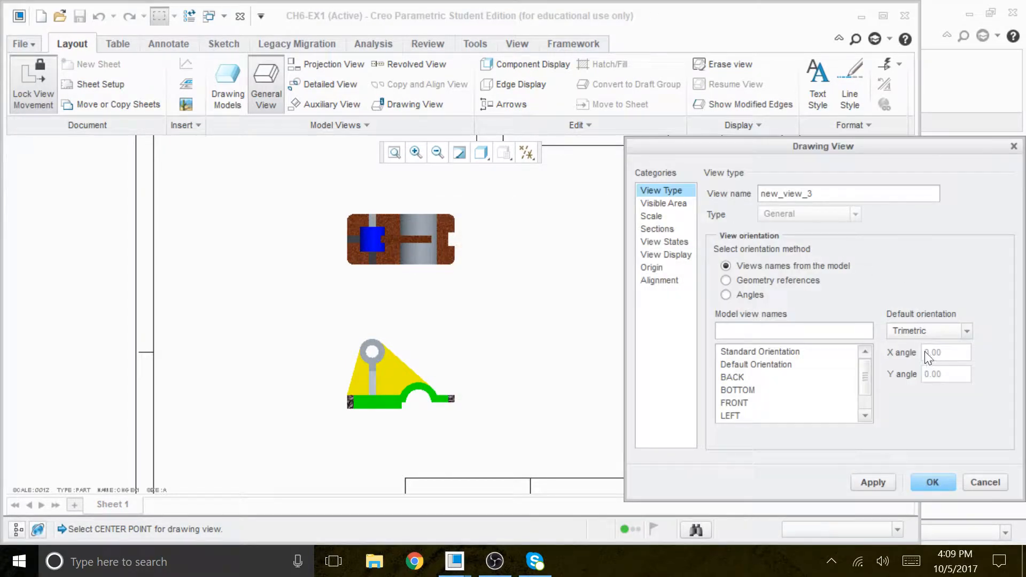
click(934, 332)
click(915, 346)
click(945, 484)
drag(689, 363, 704, 294)
Step: Set the front view's display style to Hidden and its tangent edges display style to None
scroll(694, 129, down, 2)
scroll(693, 220, down, 4)
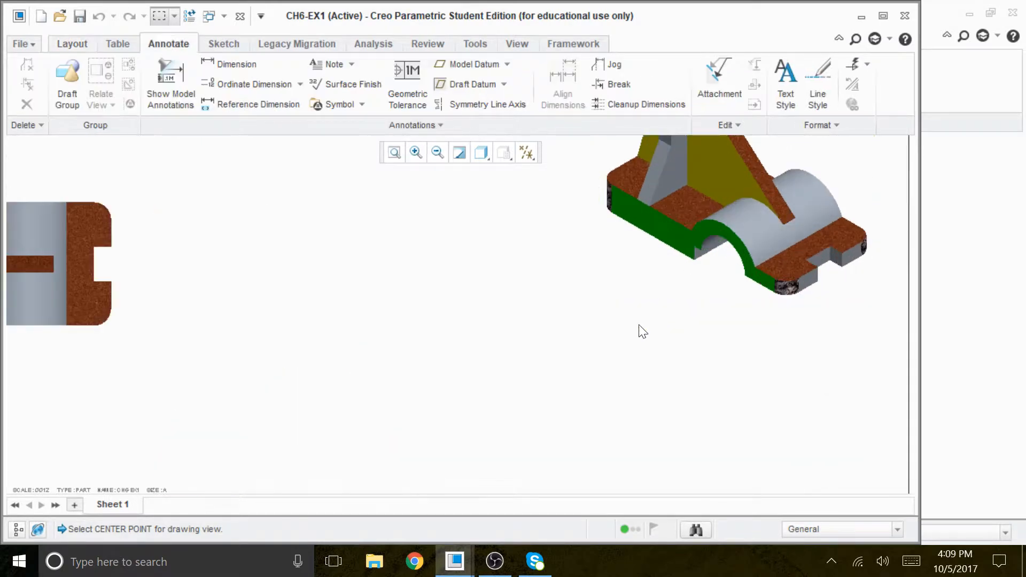
scroll(641, 323, up, 5)
scroll(404, 455, down, 3)
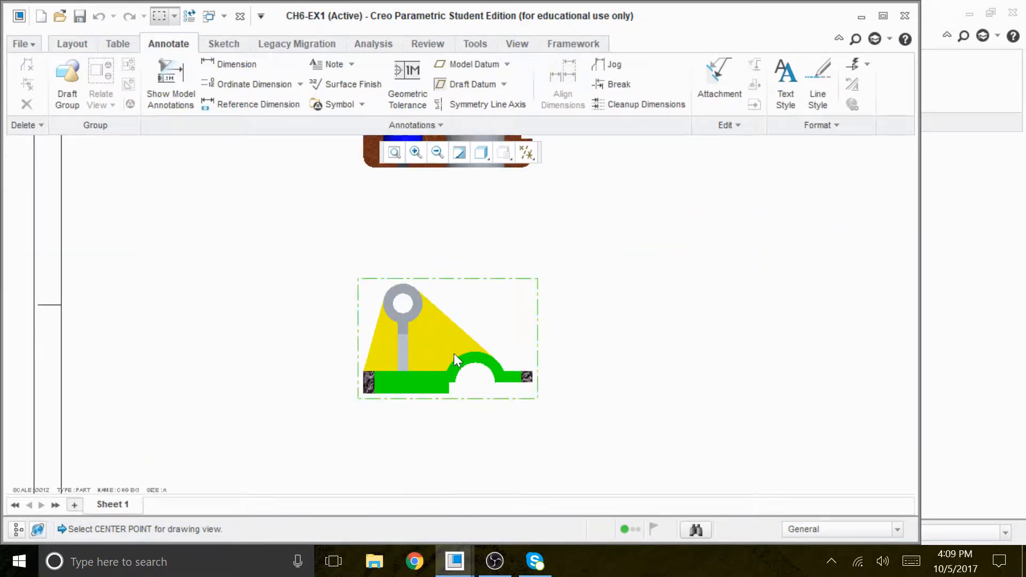
double_click(454, 354)
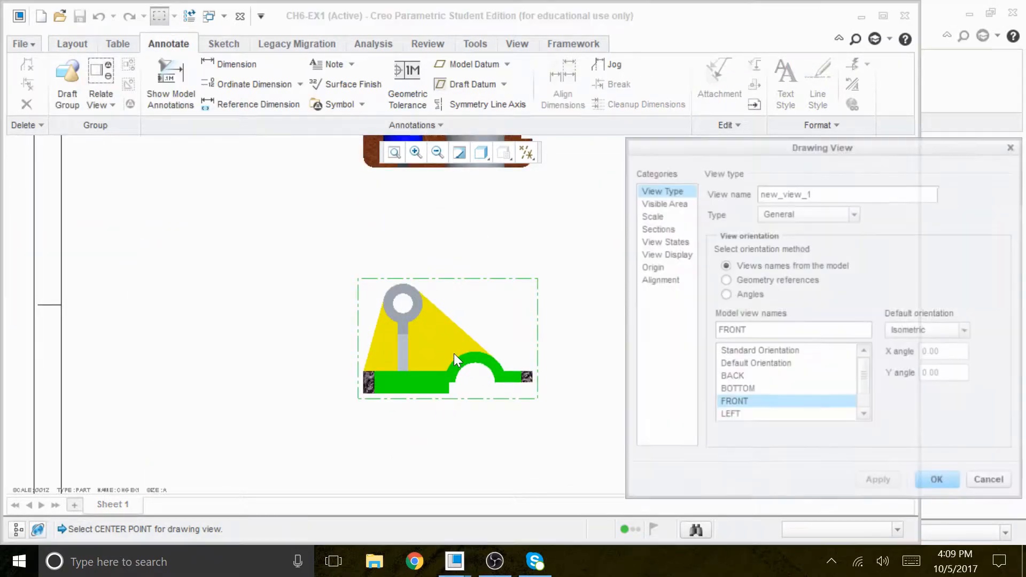
click(680, 256)
click(760, 215)
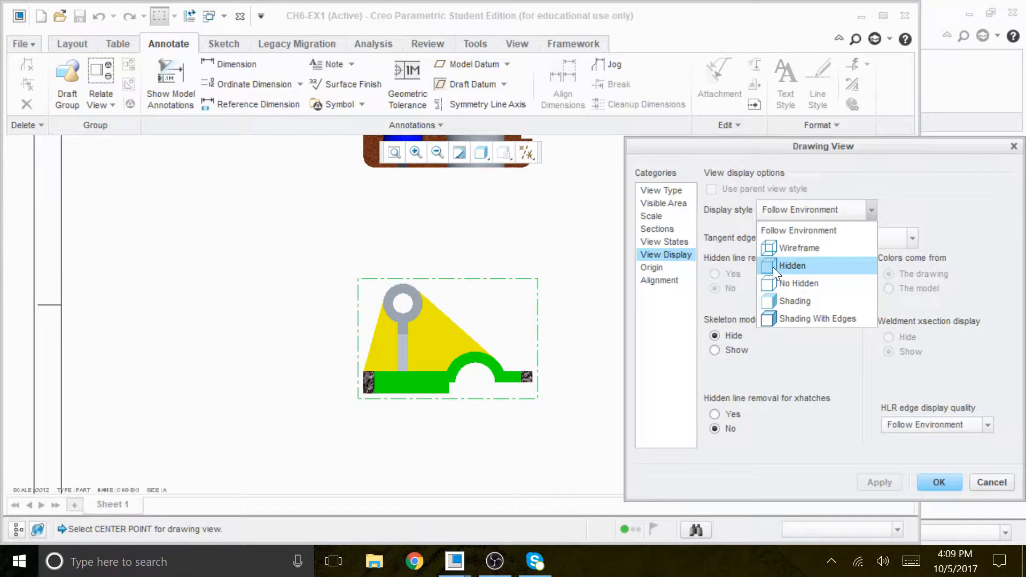
click(784, 264)
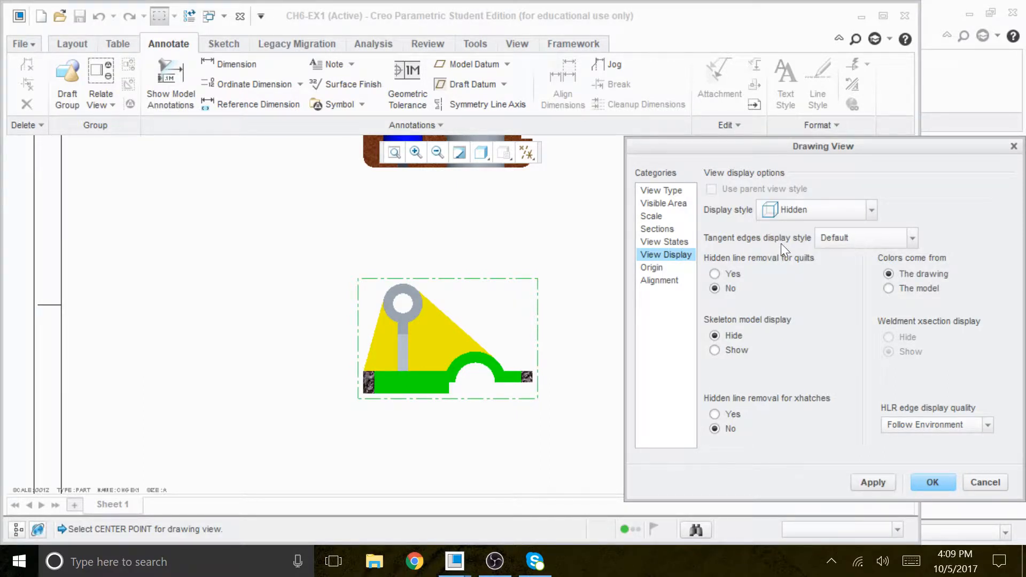
click(869, 236)
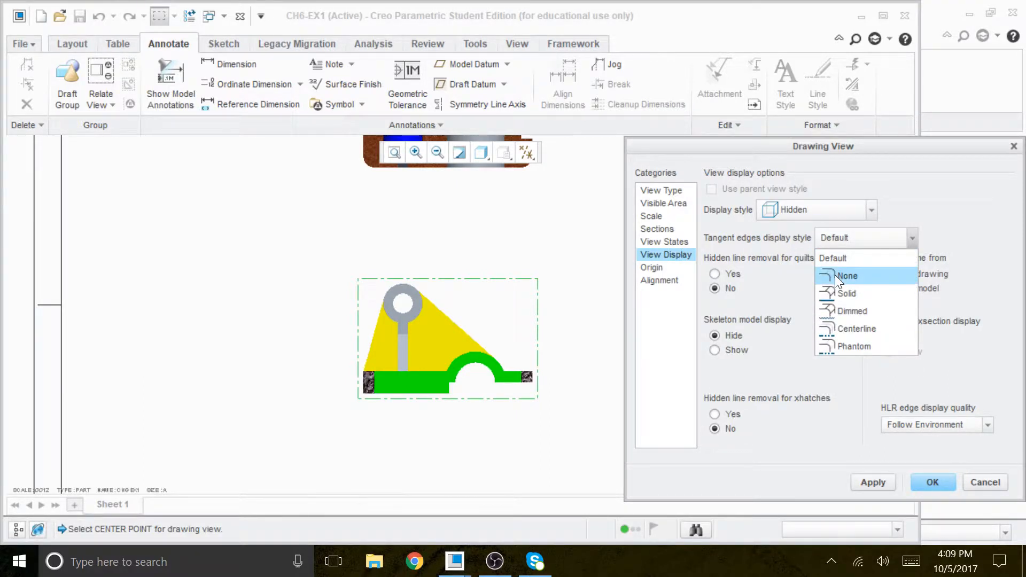
click(835, 274)
click(932, 484)
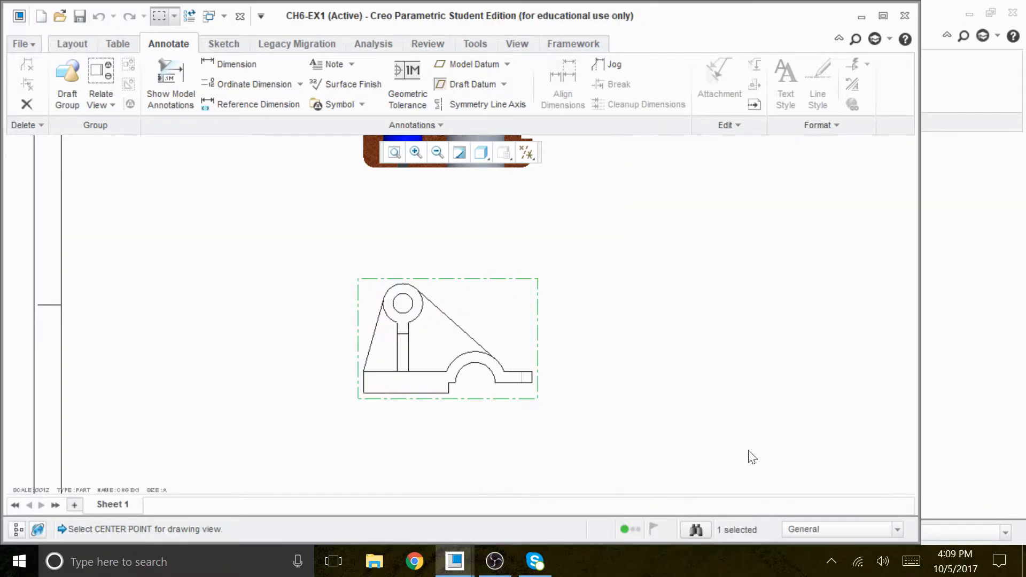
Step: Set the top projection view's display style to Hidden and its tangent edges display style to None
scroll(526, 379, down, 1)
scroll(412, 416, up, 1)
scroll(420, 323, down, 1)
scroll(437, 299, up, 2)
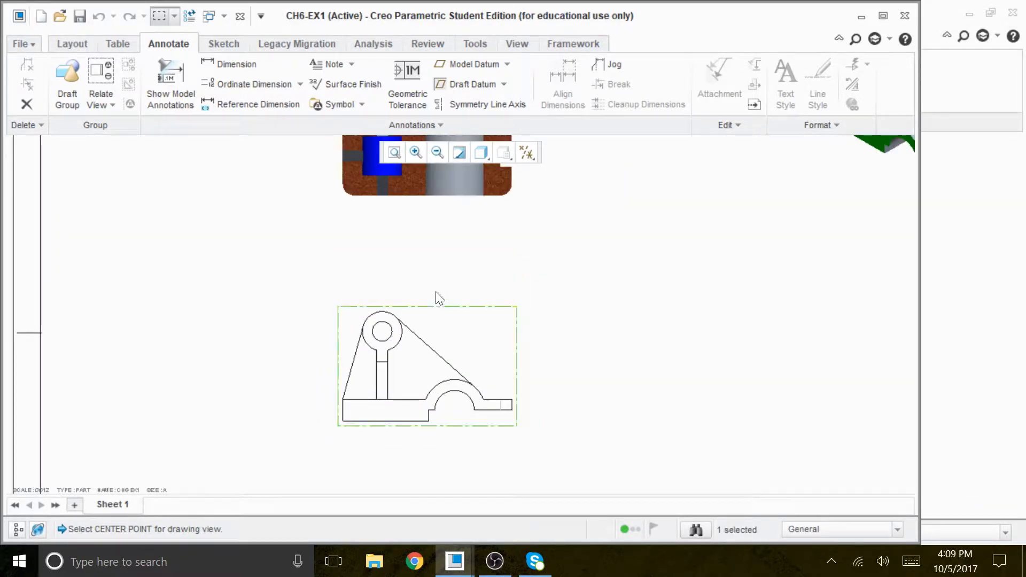
scroll(438, 280, down, 3)
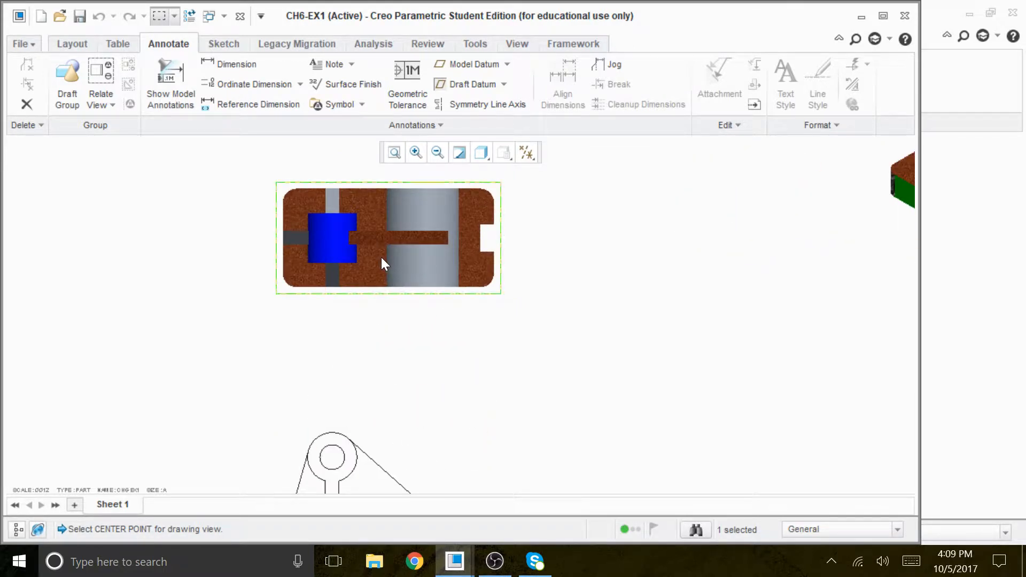
click(595, 405)
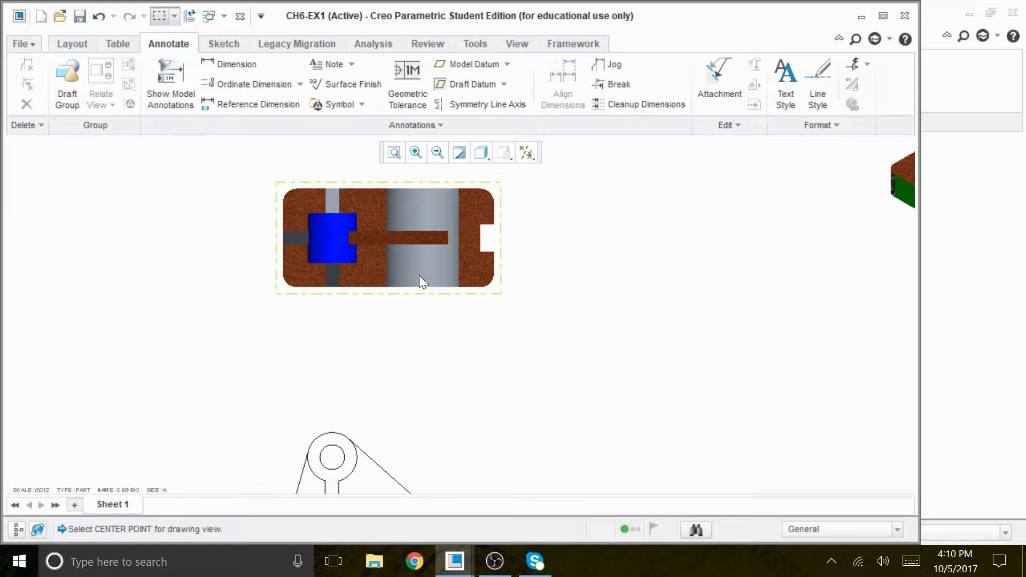
double_click(348, 264)
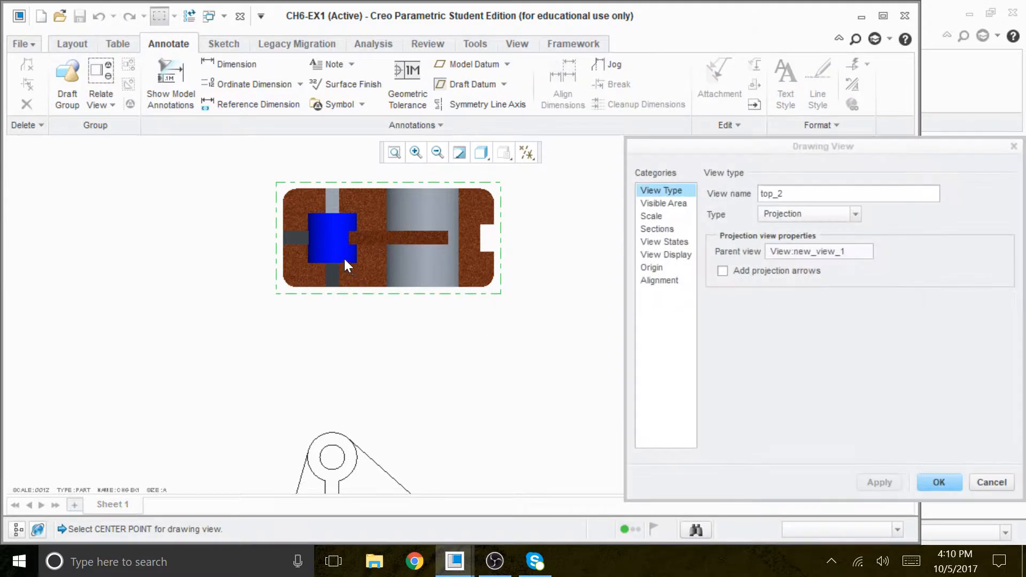
click(666, 254)
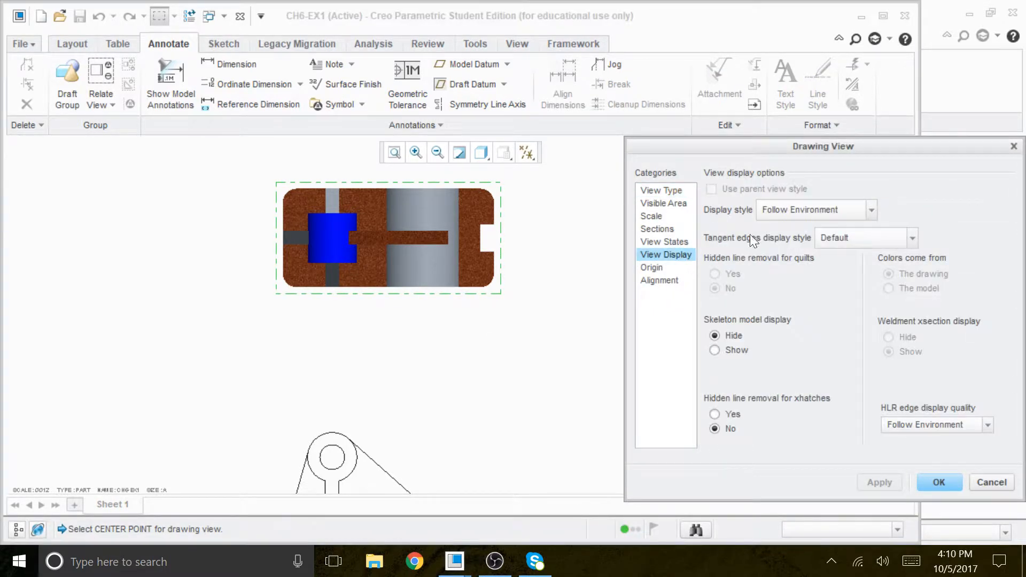
click(786, 210)
click(775, 262)
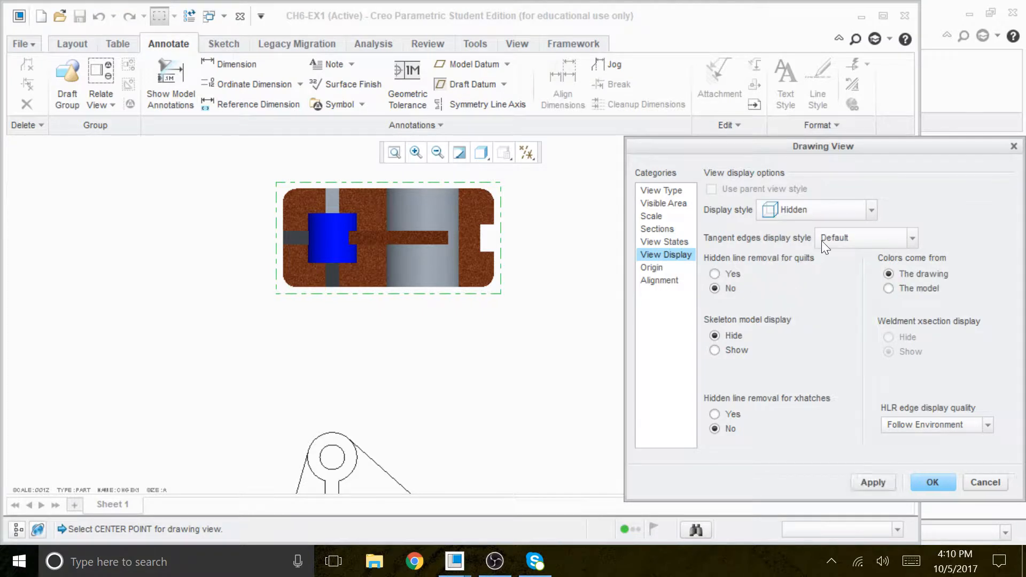
click(823, 239)
click(839, 273)
click(932, 482)
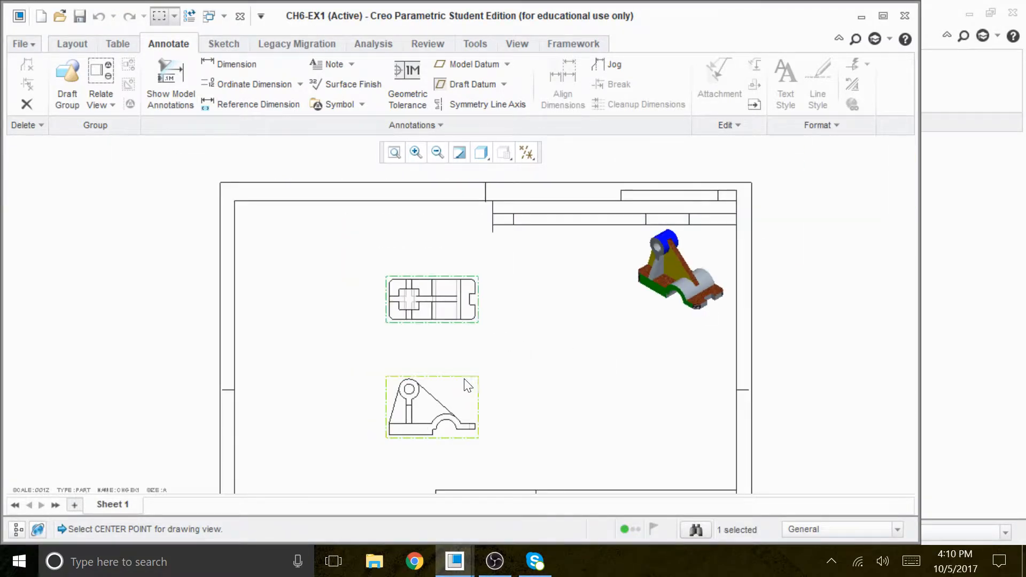
Step: Unlock view movement for the front view and move it slightly upward on the sheet
scroll(466, 391, up, 3)
click(402, 425)
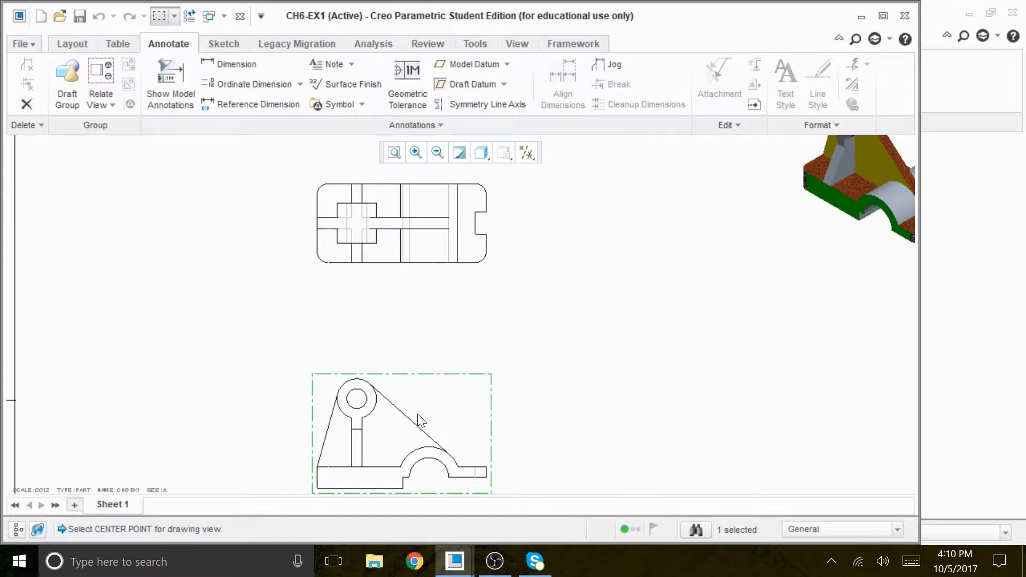
right_click(440, 402)
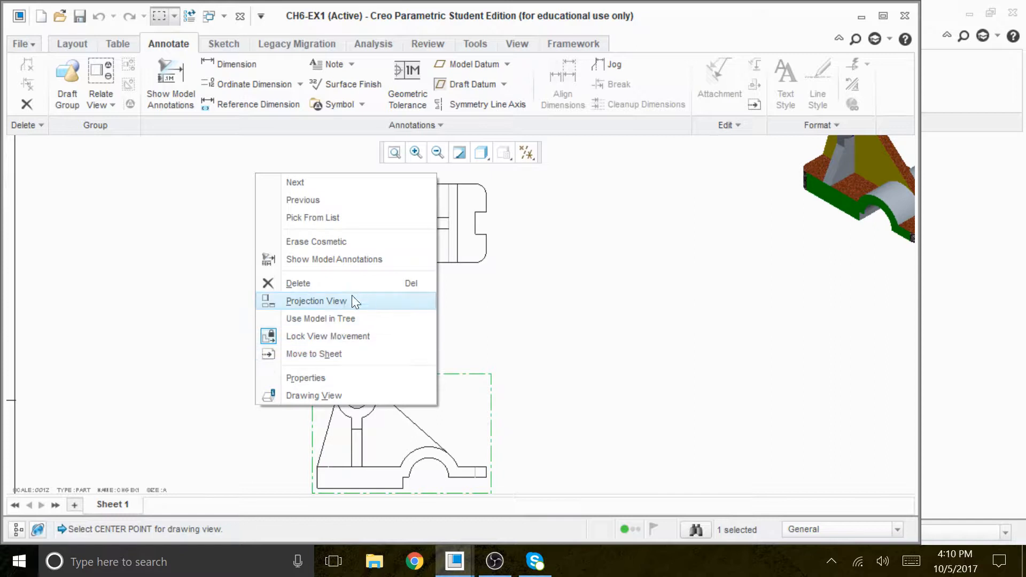
click(325, 336)
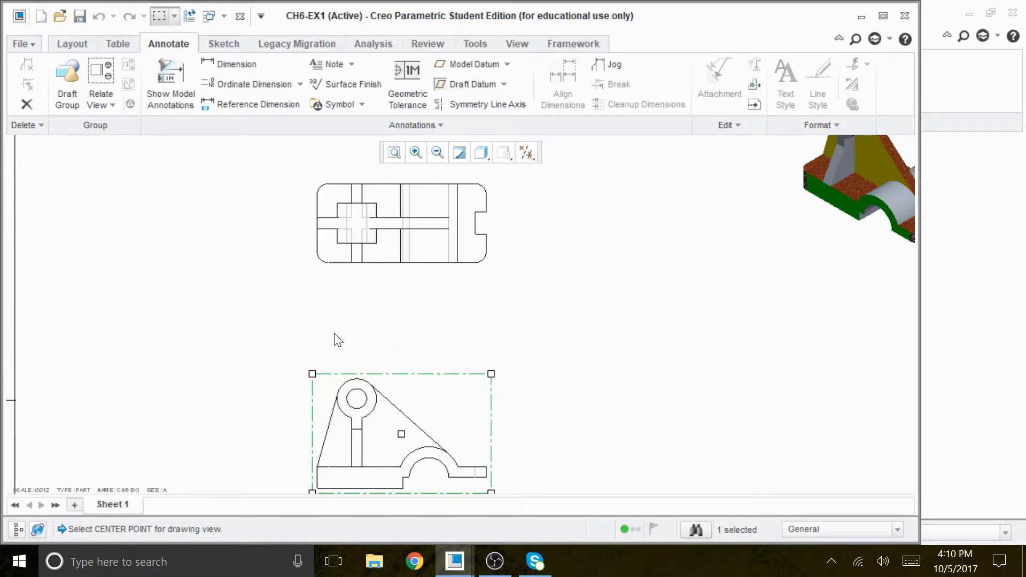
mouse_move(448, 401)
mouse_down()
mouse_move(460, 356)
mouse_move(451, 393)
mouse_move(593, 385)
mouse_move(431, 308)
mouse_move(408, 384)
mouse_move(552, 385)
mouse_move(369, 383)
mouse_move(465, 368)
mouse_move(431, 377)
mouse_move(454, 364)
mouse_up()
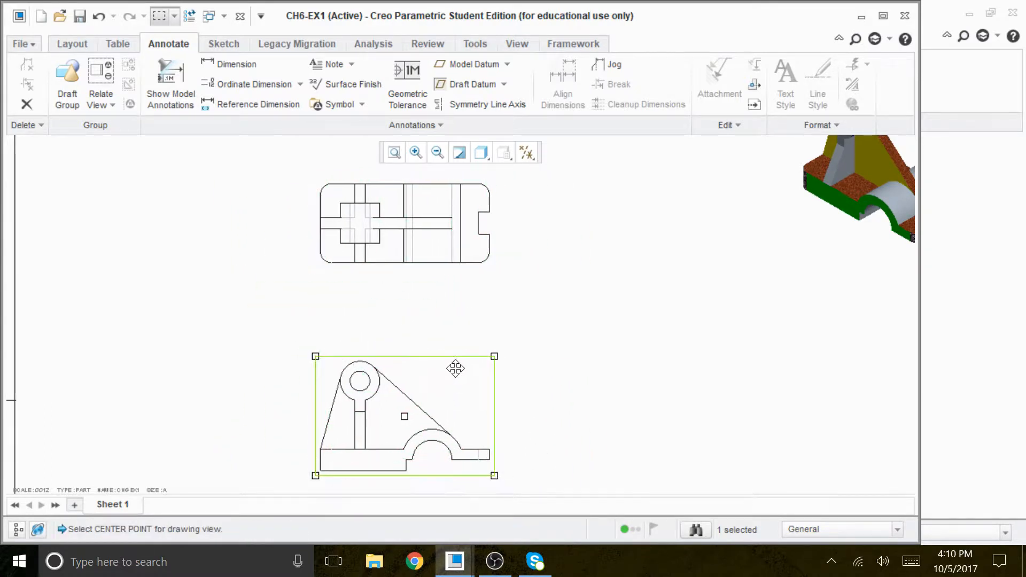
scroll(541, 357, down, 3)
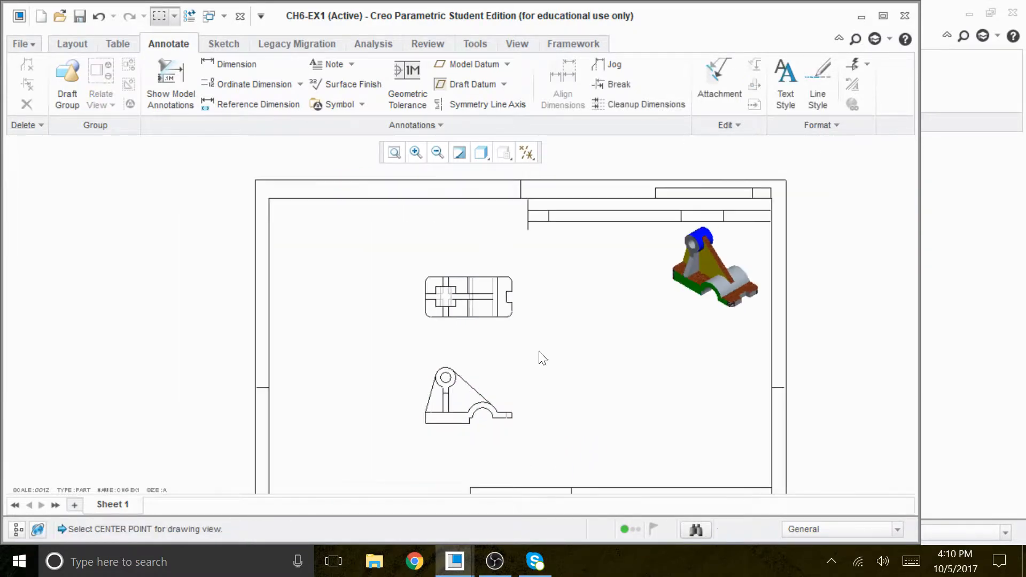
Step: Move the front view to the right with its aligned projection, and shift the top view slightly upward
scroll(527, 385, up, 2)
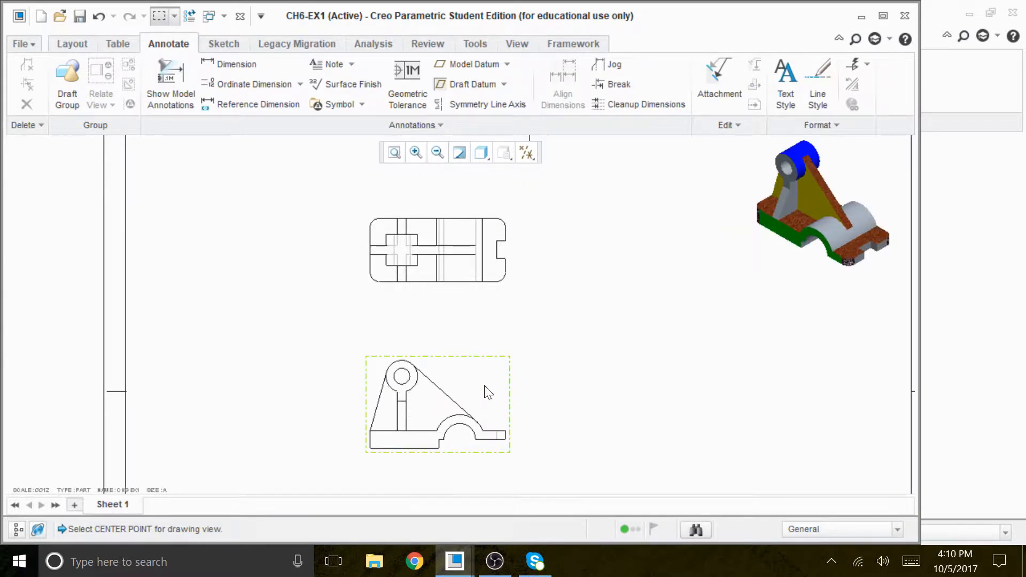
click(471, 393)
mouse_move(470, 394)
mouse_down()
mouse_move(619, 400)
mouse_move(373, 401)
mouse_move(536, 401)
mouse_up()
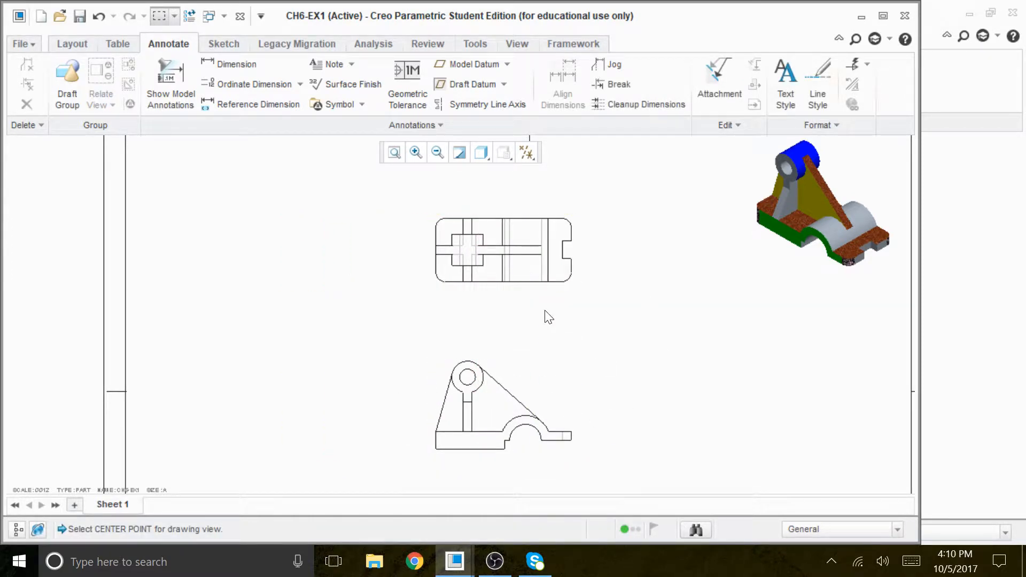
click(521, 271)
mouse_move(527, 271)
mouse_down()
mouse_move(511, 234)
mouse_move(506, 300)
mouse_move(525, 355)
mouse_move(537, 257)
mouse_move(464, 264)
mouse_move(380, 238)
mouse_move(476, 258)
mouse_up()
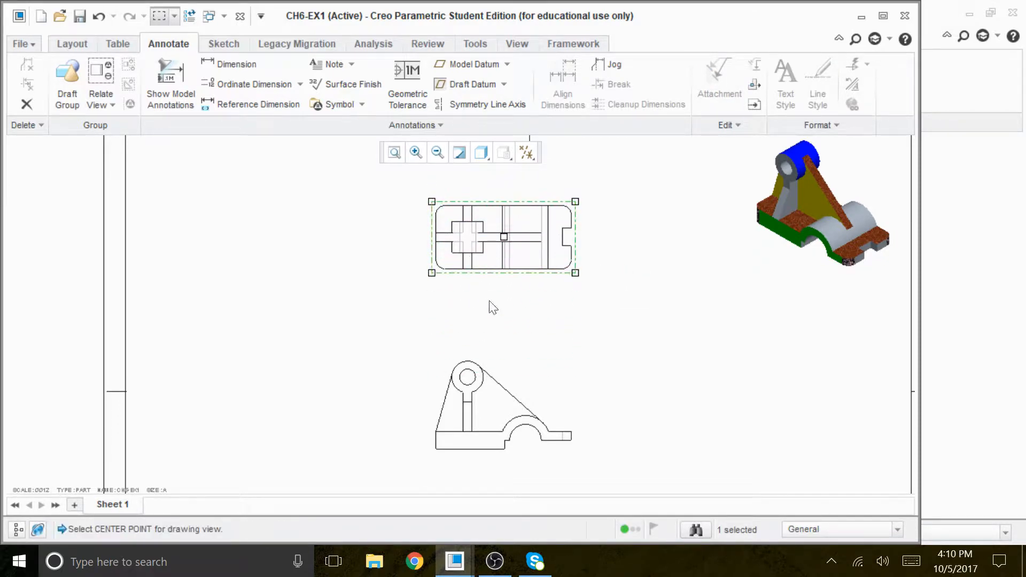
click(636, 404)
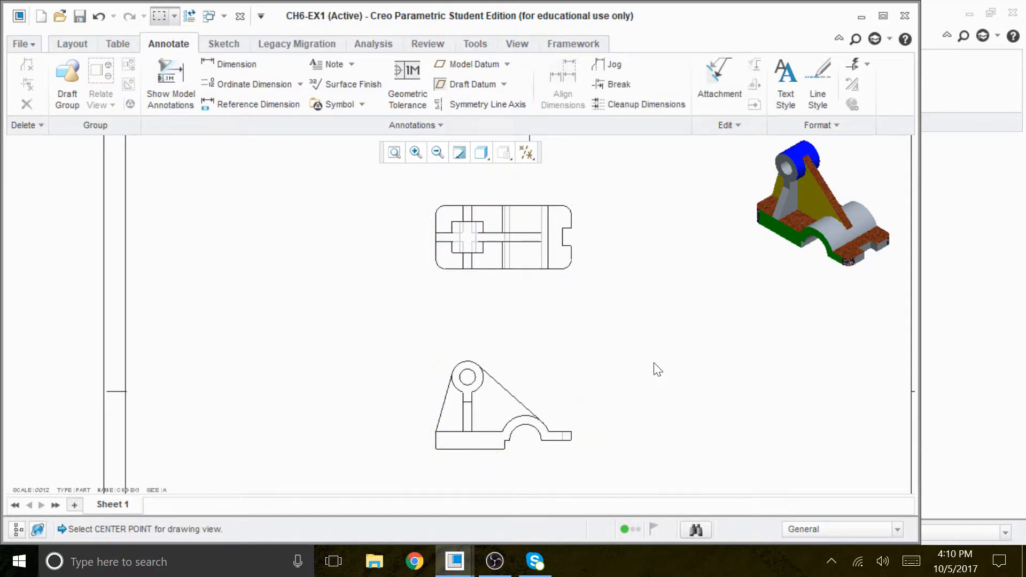
scroll(591, 481, up, 4)
scroll(569, 413, down, 5)
scroll(550, 410, up, 1)
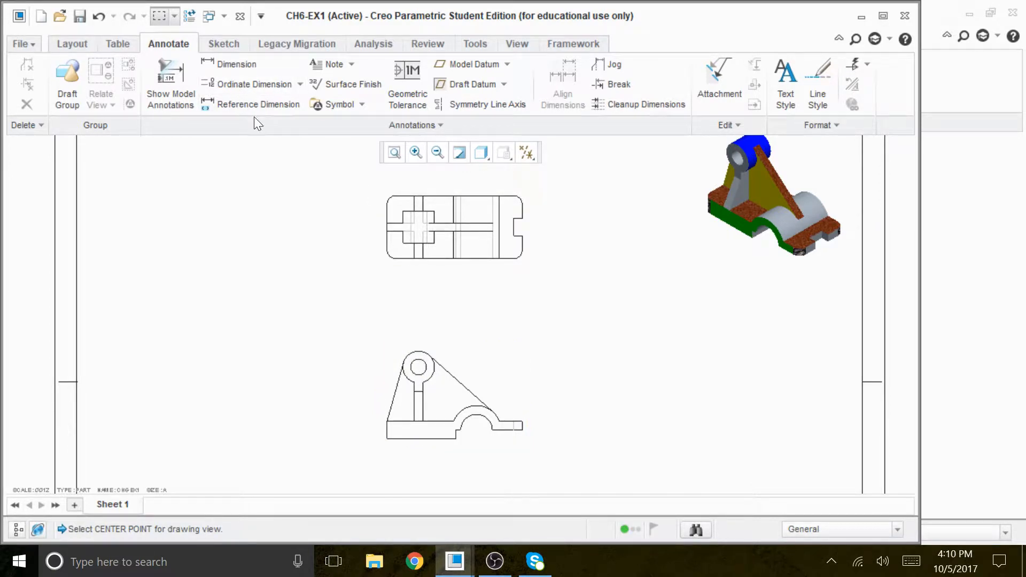
Step: Show the model datum axes A_4 and A_5 in the front view as centerlines
click(155, 72)
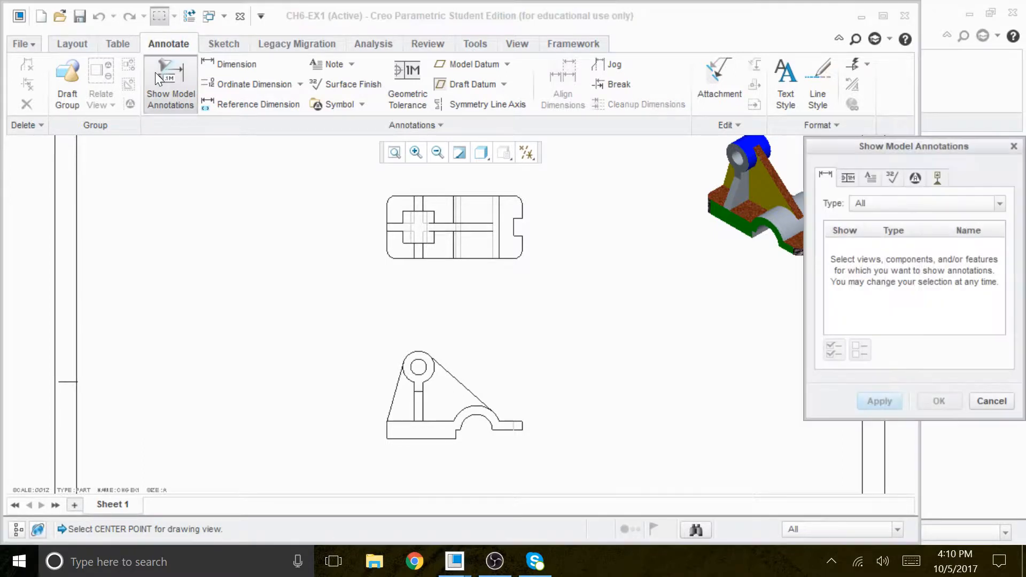
click(937, 182)
click(468, 395)
click(504, 379)
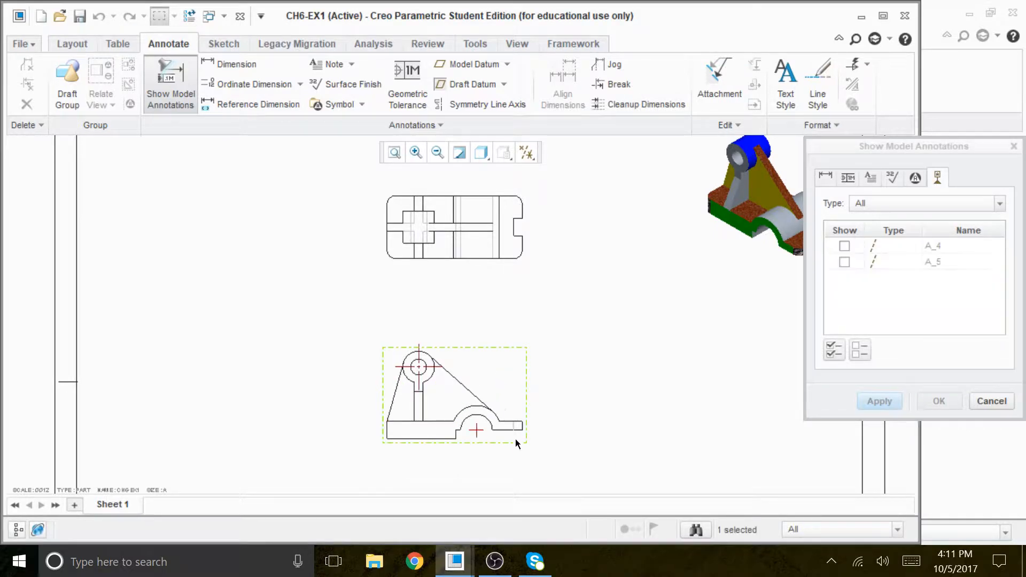
scroll(531, 451, up, 1)
scroll(560, 390, down, 2)
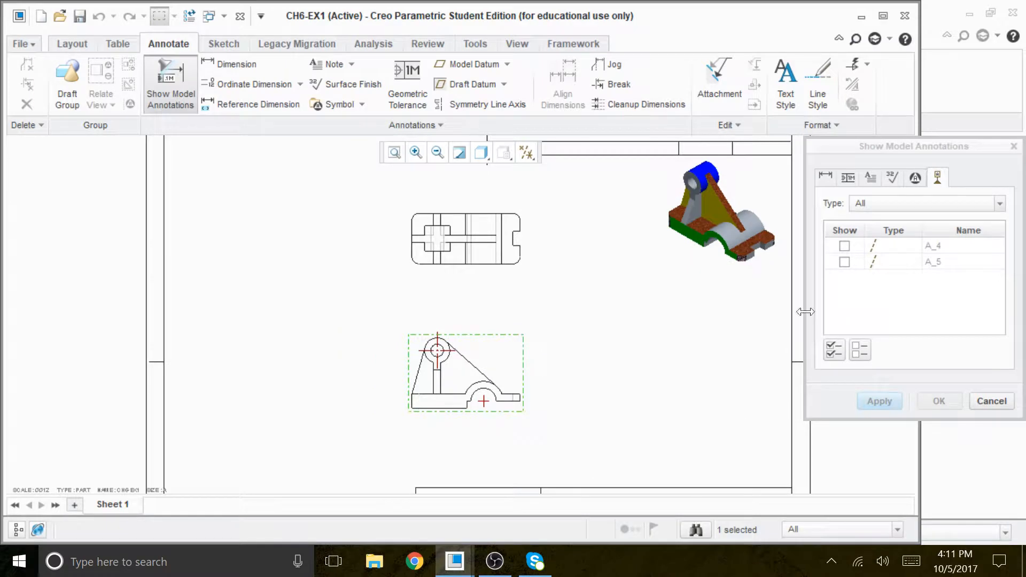
scroll(695, 299, up, 2)
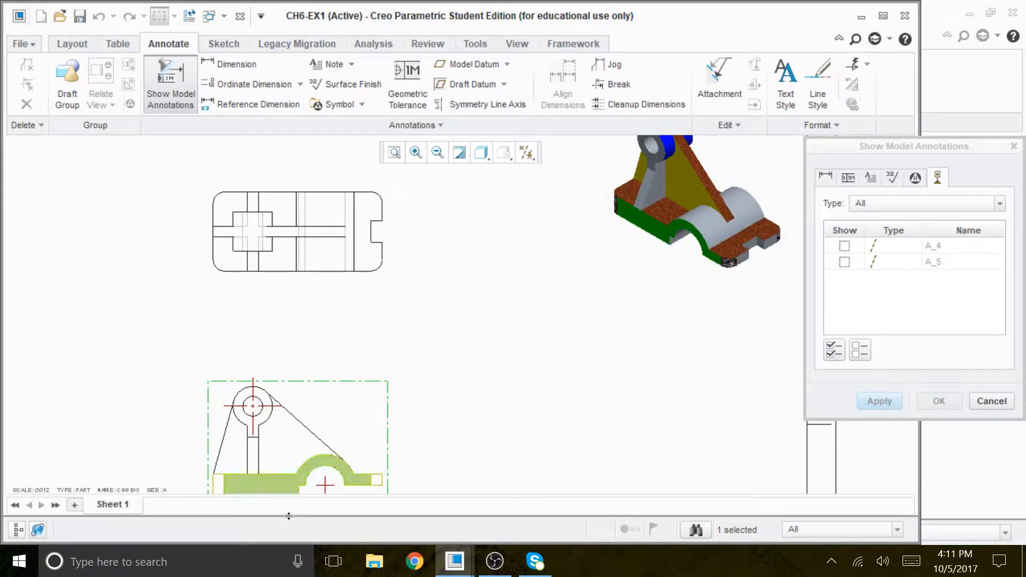
scroll(318, 498, down, 2)
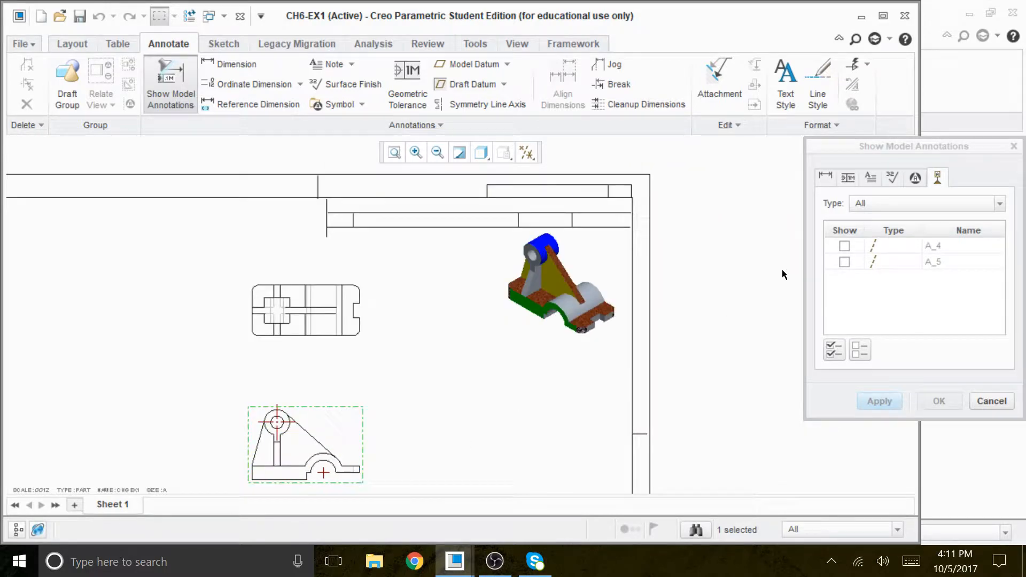
click(845, 262)
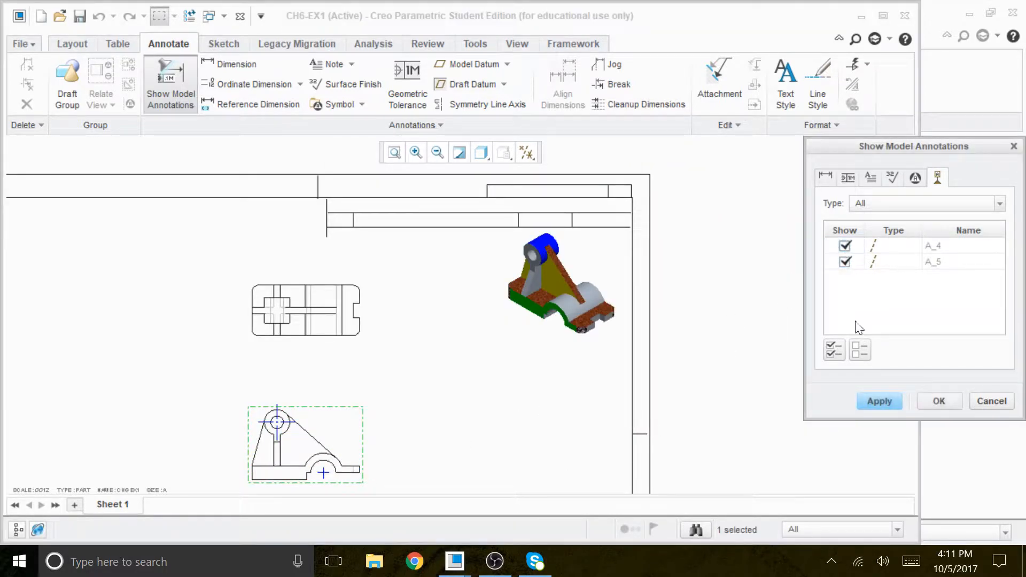
click(880, 401)
Step: Show the model datum axes A_4 and A_5 in the top view as centerlines
scroll(370, 342, up, 2)
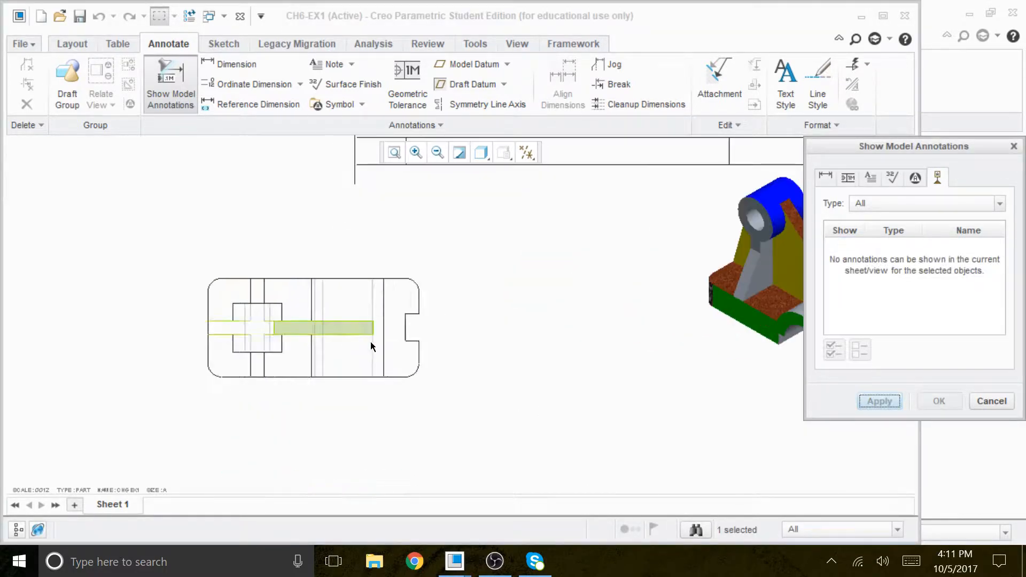
click(418, 329)
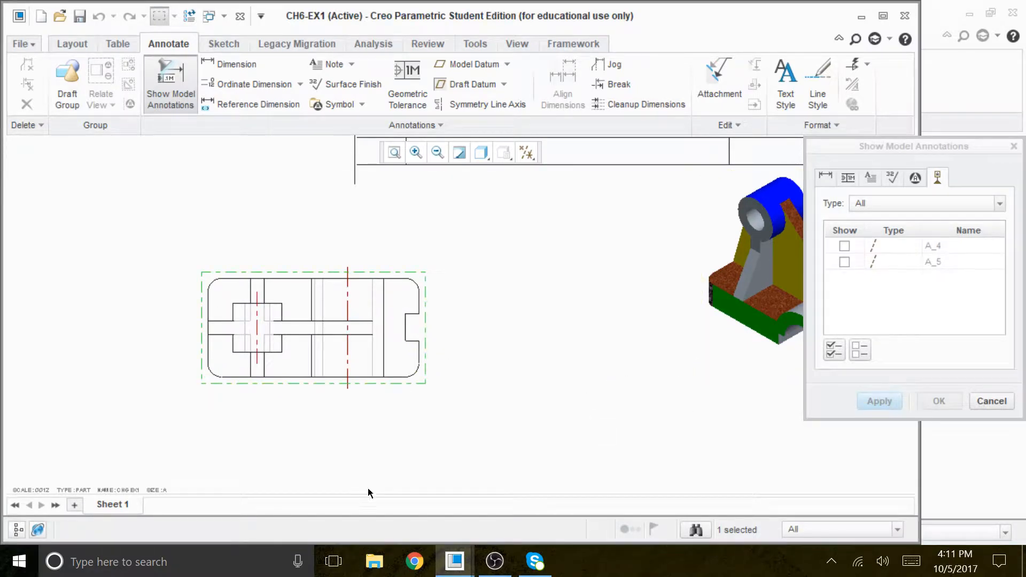
scroll(380, 456, down, 3)
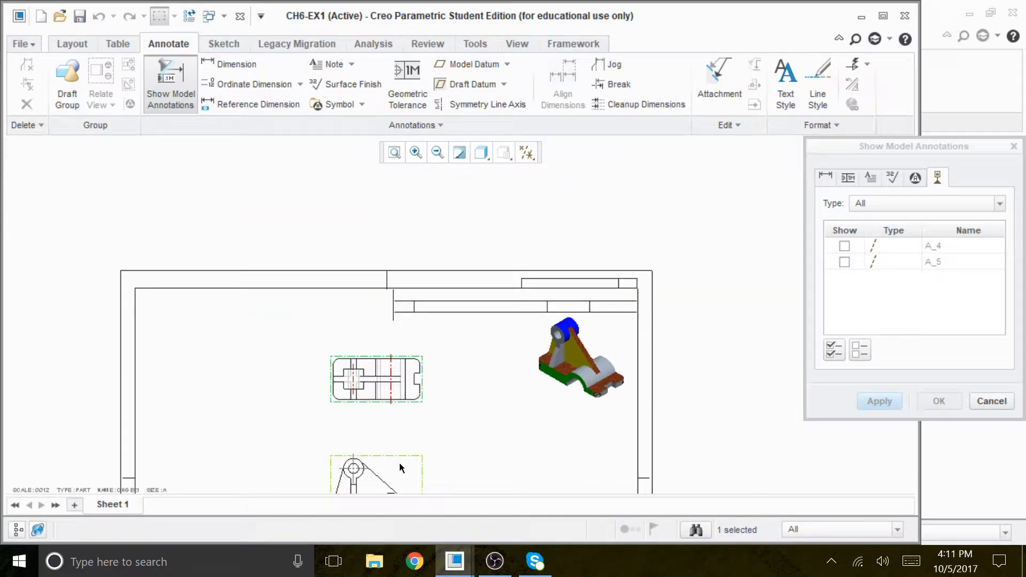
scroll(407, 399, up, 3)
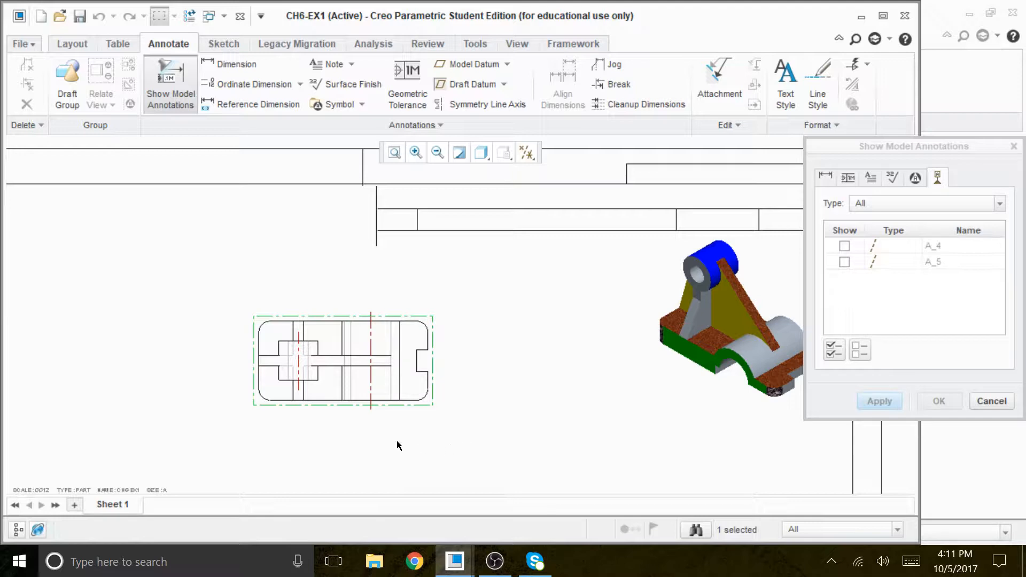
click(845, 246)
click(845, 262)
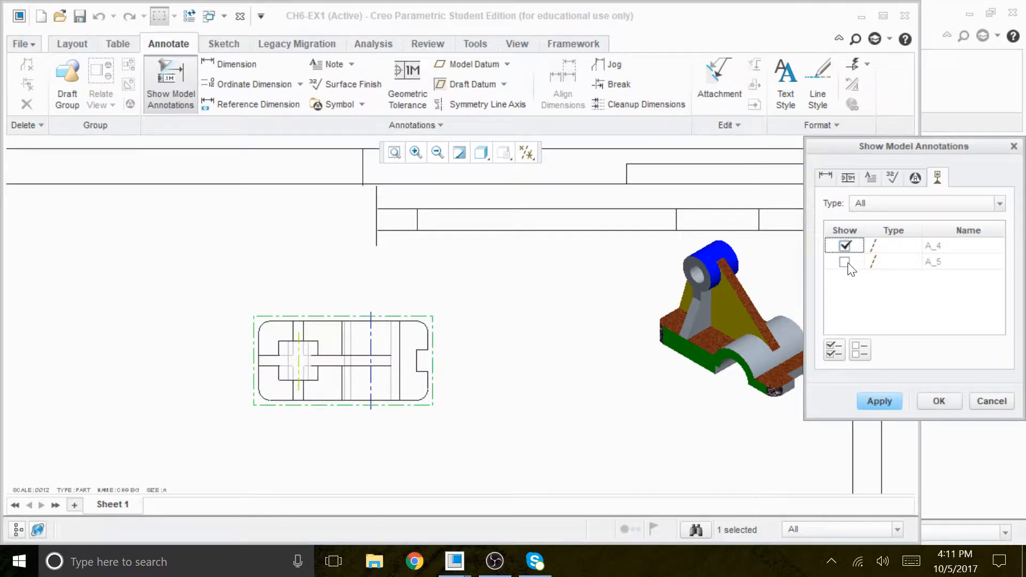
click(877, 401)
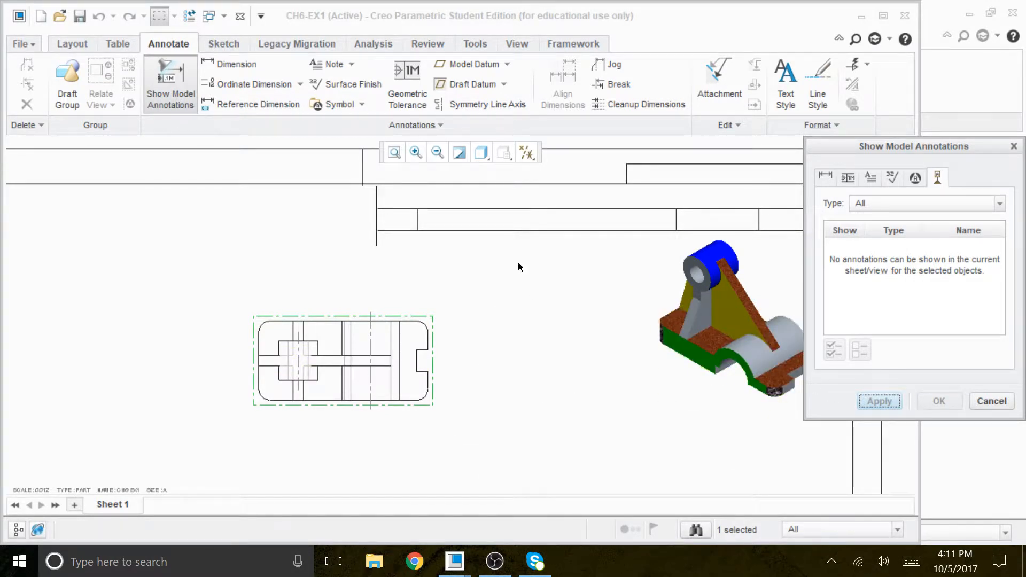
scroll(478, 370, up, 2)
scroll(455, 406, down, 4)
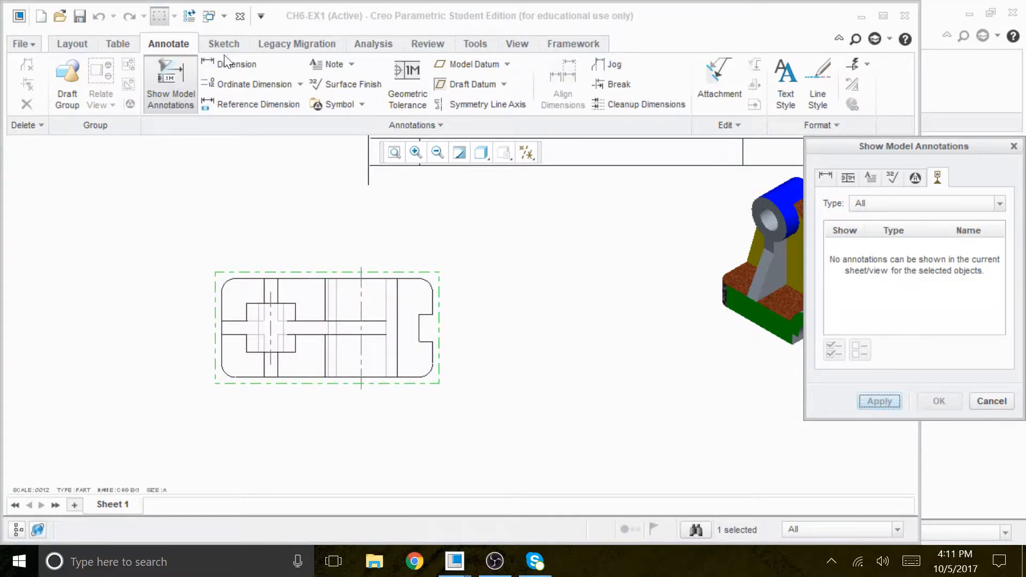
click(826, 177)
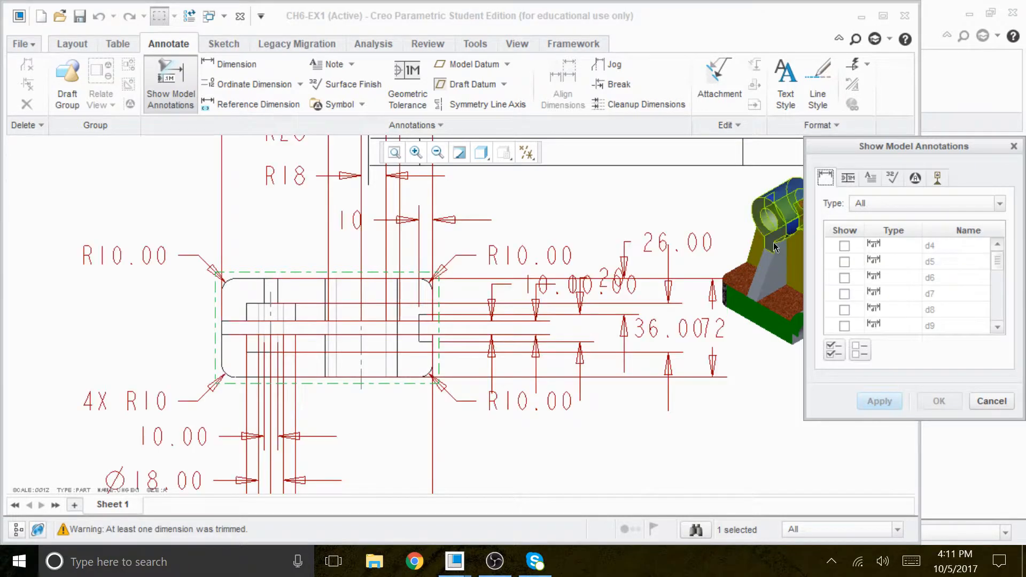
scroll(609, 336, down, 3)
scroll(609, 337, up, 2)
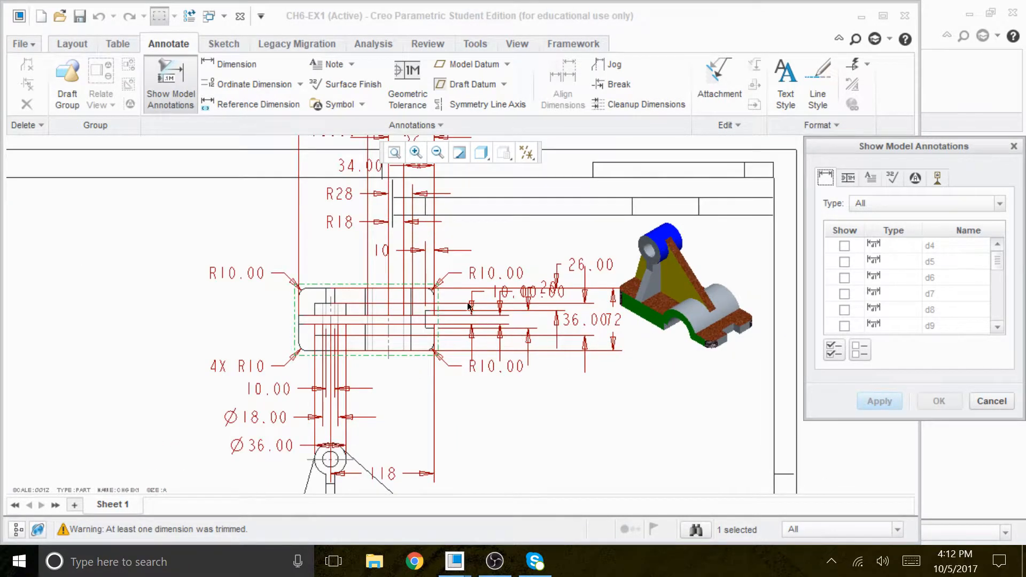
click(991, 401)
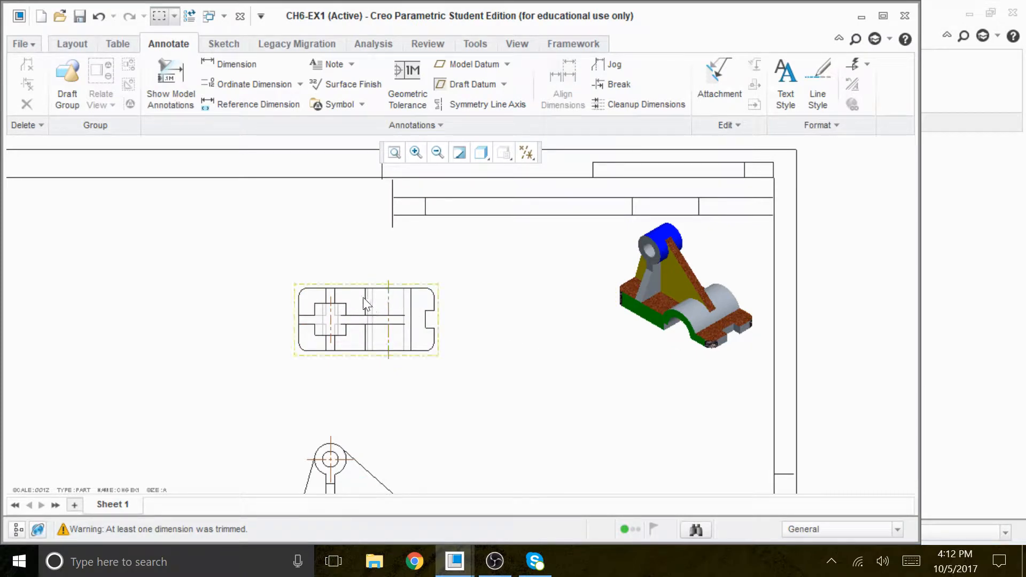
scroll(390, 291, up, 3)
click(409, 315)
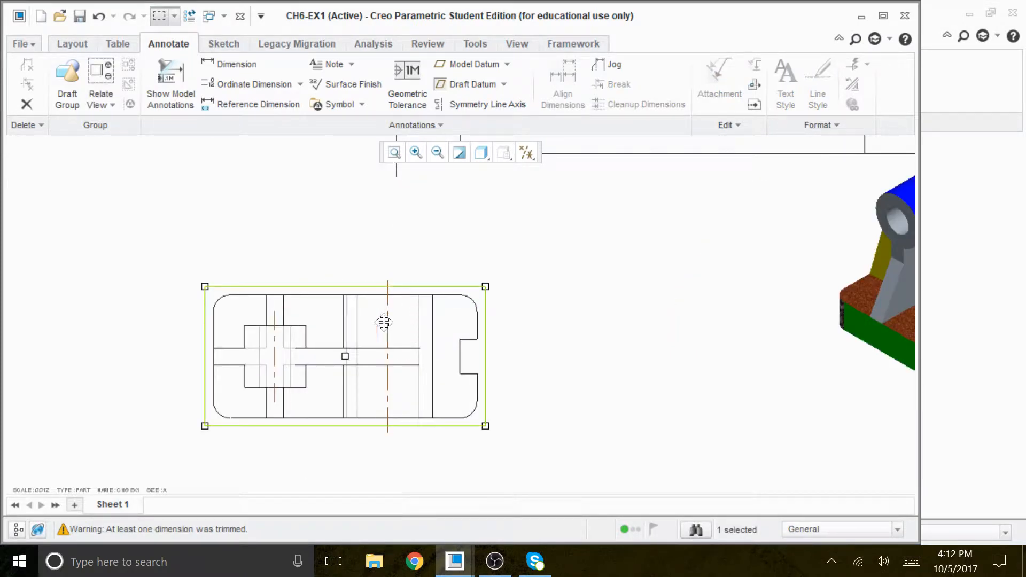
click(170, 81)
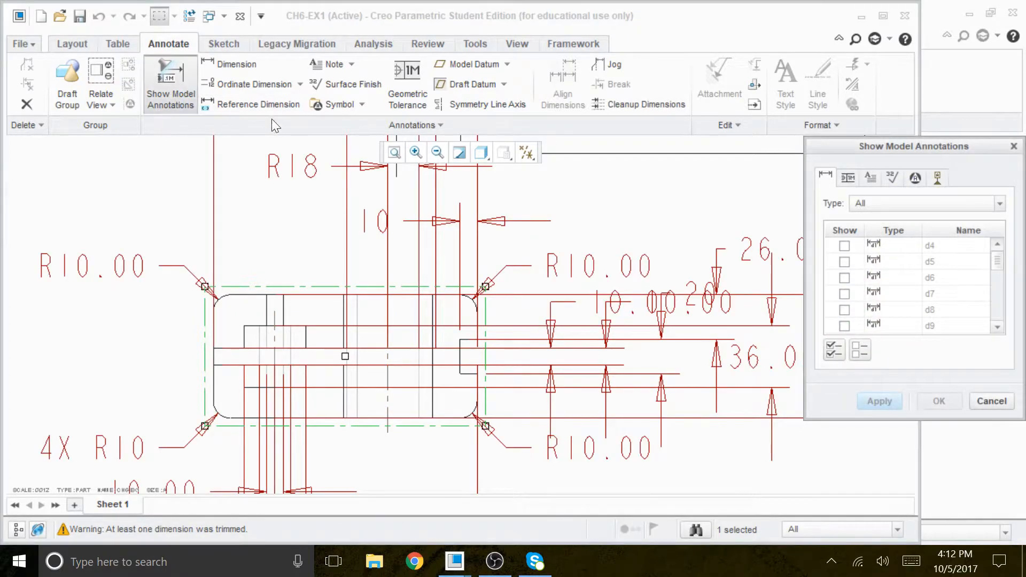
click(992, 401)
scroll(566, 367, down, 2)
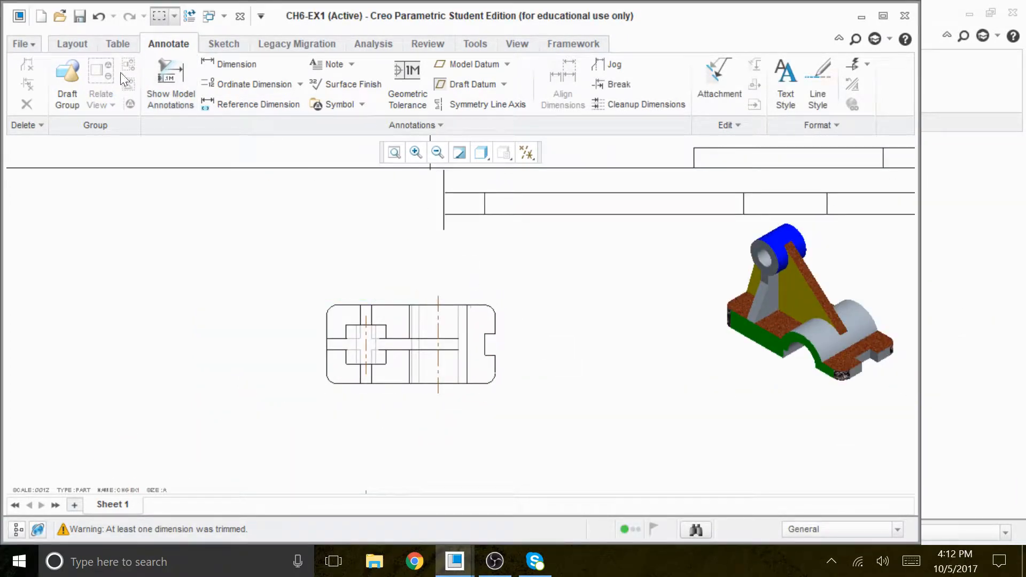
Step: Add a radius dimension to the top view's upper right rounded corner, placing its text above and to the right
click(236, 67)
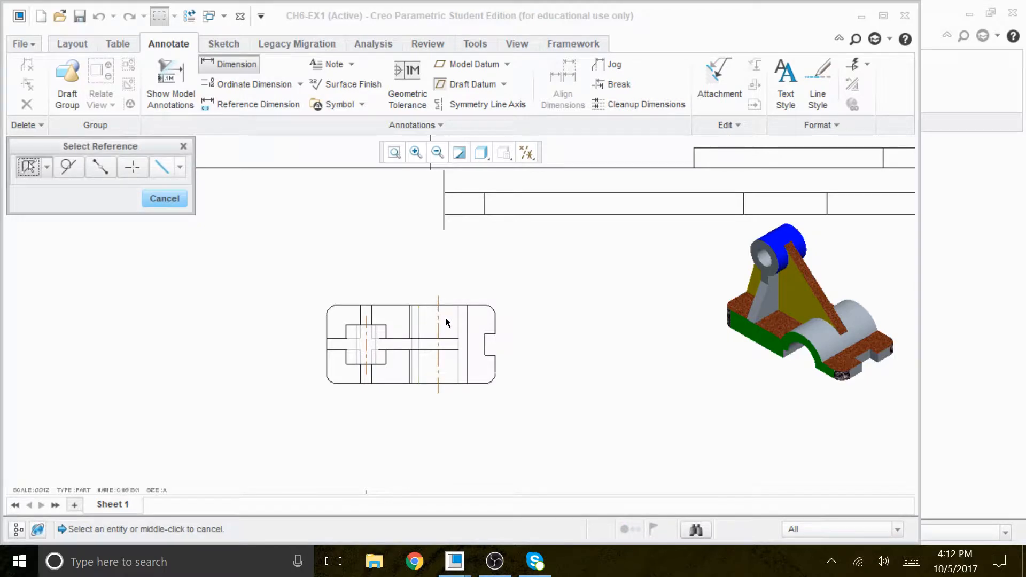
click(493, 309)
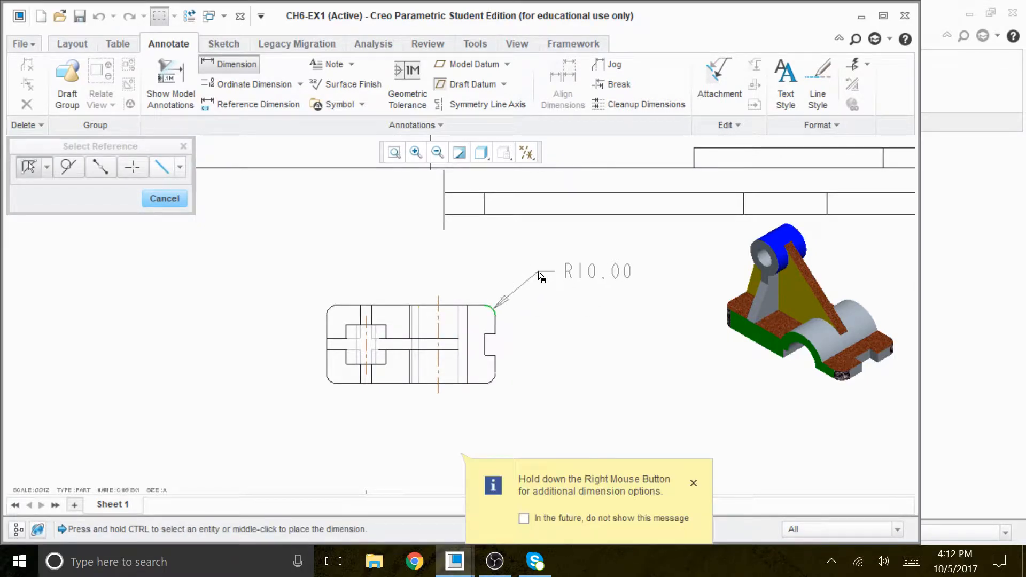
middle_click(543, 253)
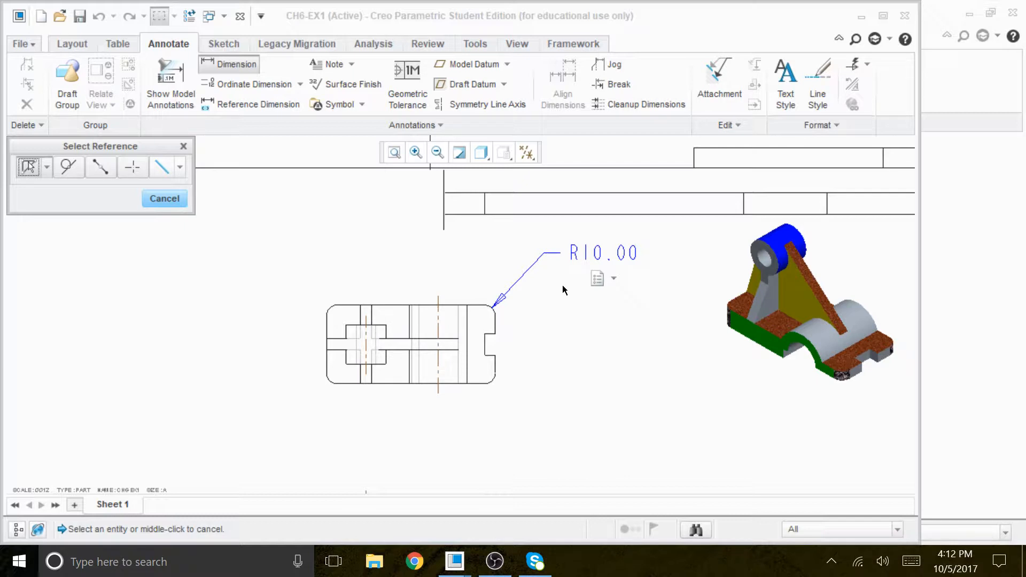
click(178, 198)
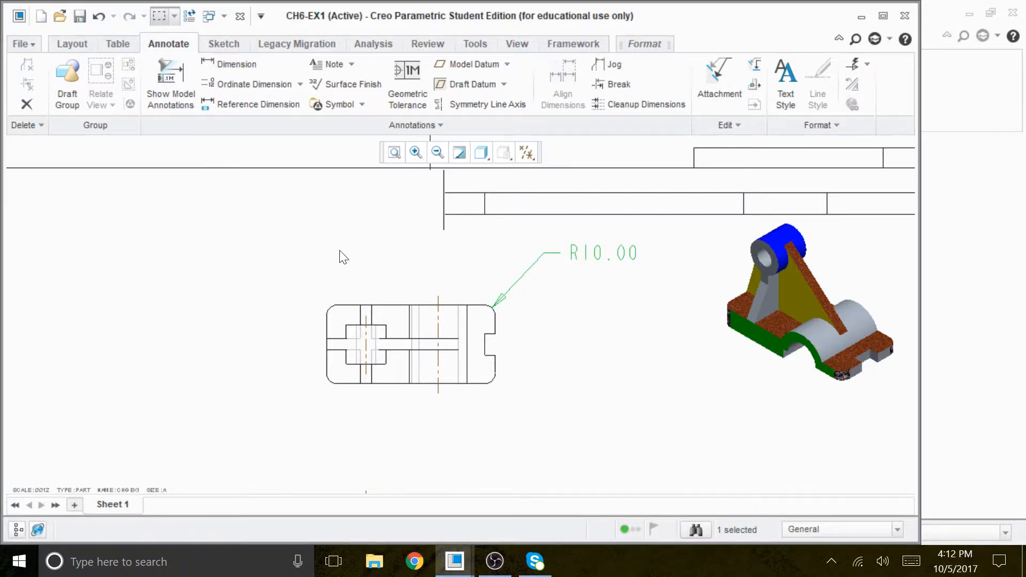
Step: Add the prefix 4x to the top view's corner radius dimension
double_click(599, 261)
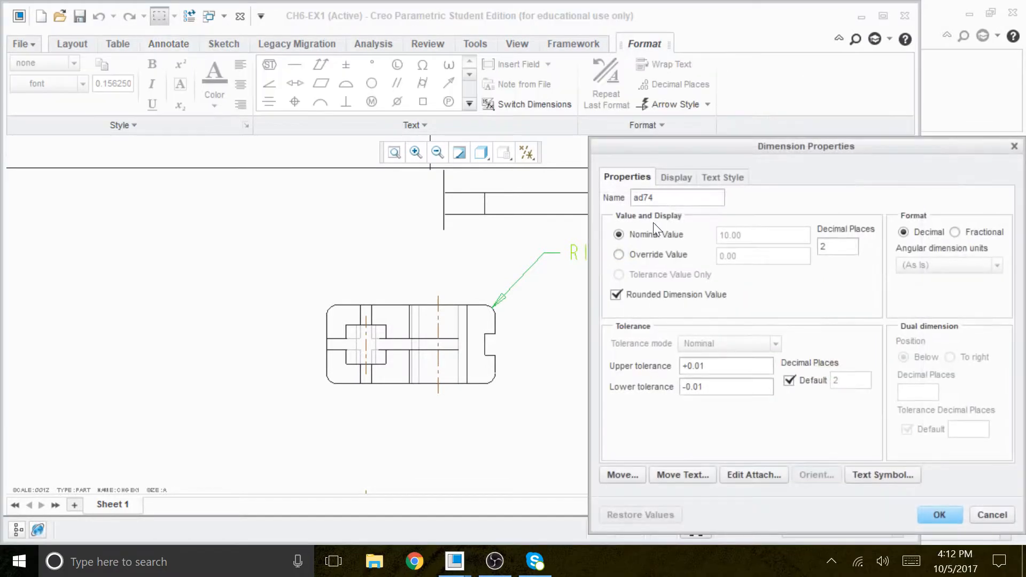
click(690, 177)
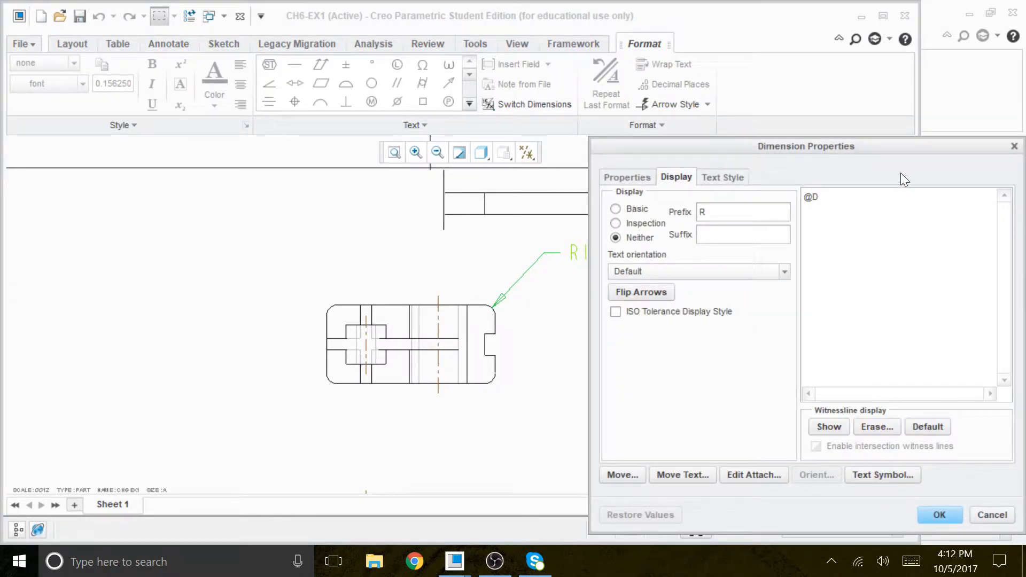
text(4x)
click(939, 513)
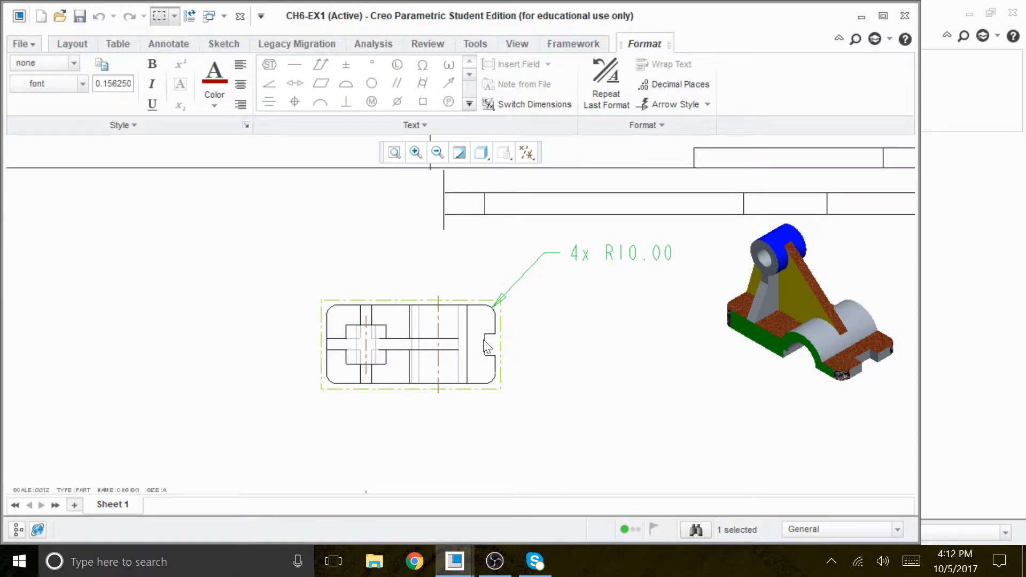
Step: Dimension the vertical edge of the notch in the top view's right side, placing the text to its right
click(166, 45)
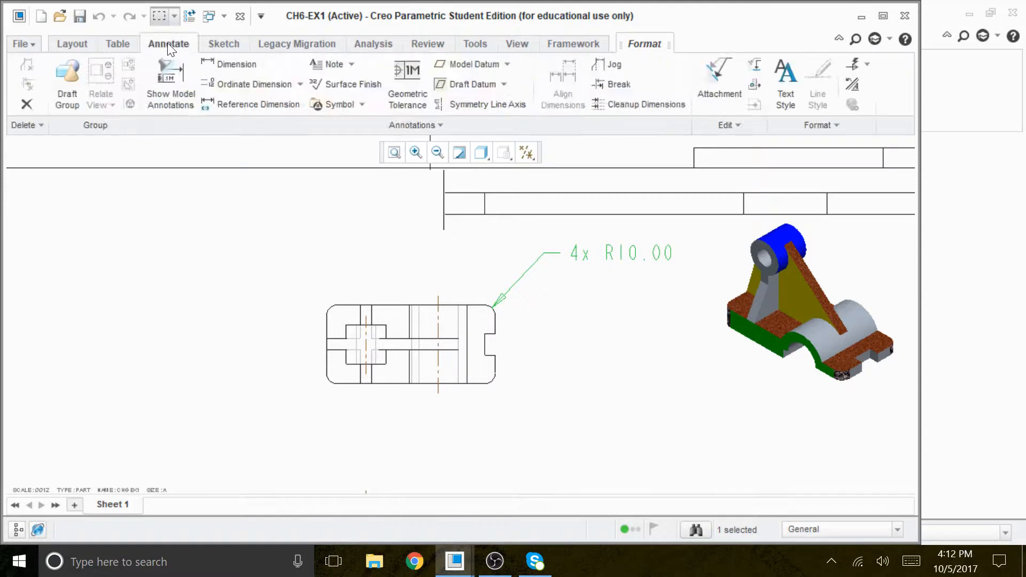
click(227, 64)
scroll(474, 357, down, 4)
click(500, 335)
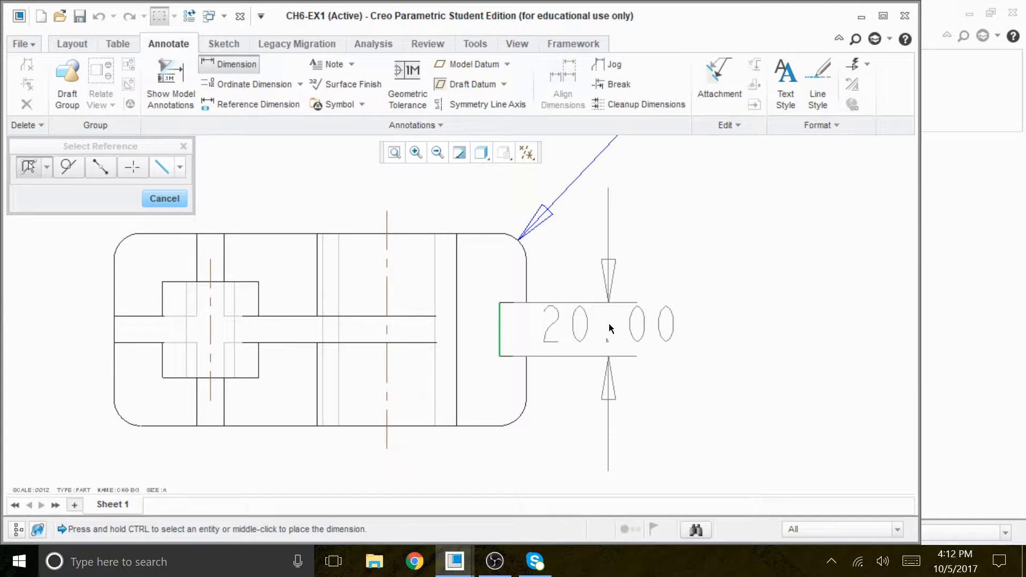
middle_click(616, 336)
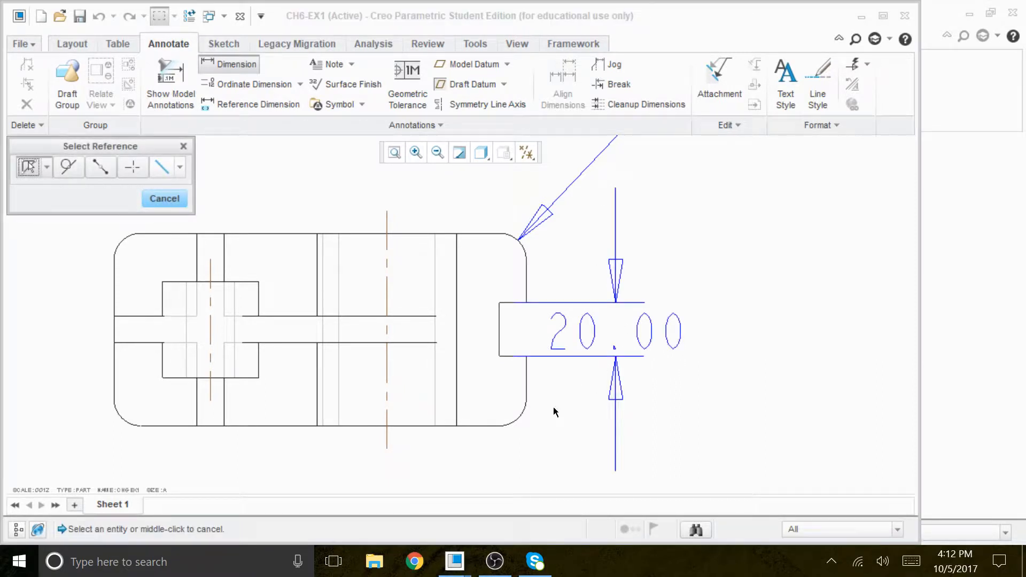
Step: Dimension the notch depth from its inner edge to the part's right edge, placing the text below the top view
click(499, 346)
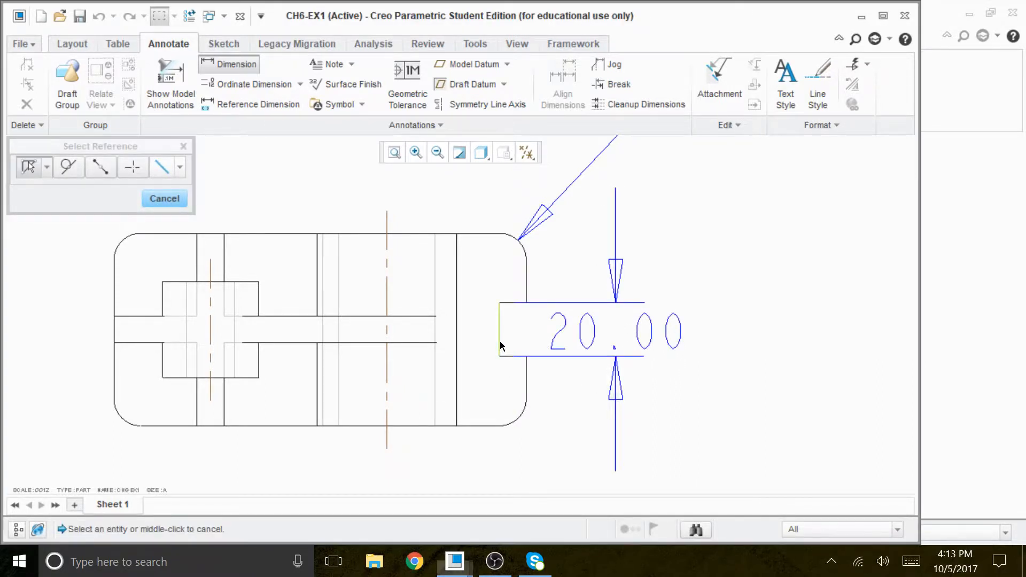
ctrl+click(523, 400)
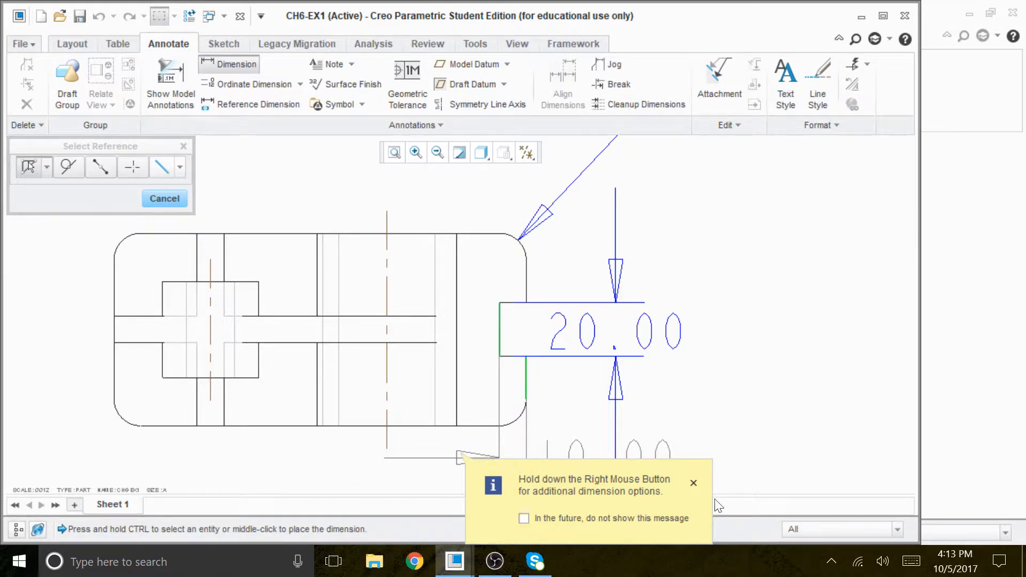
click(693, 483)
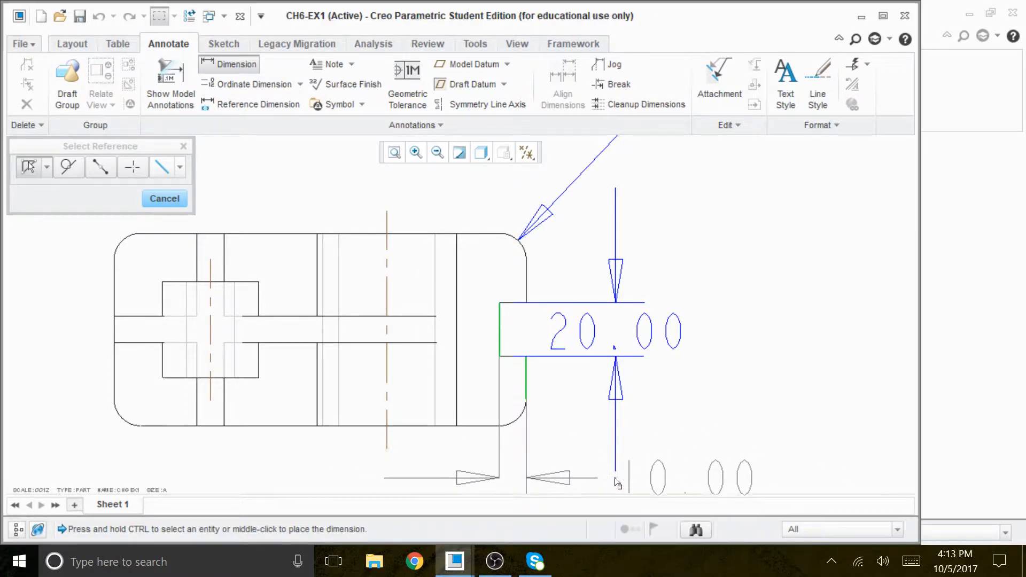
scroll(618, 484, down, 4)
scroll(600, 465, up, 3)
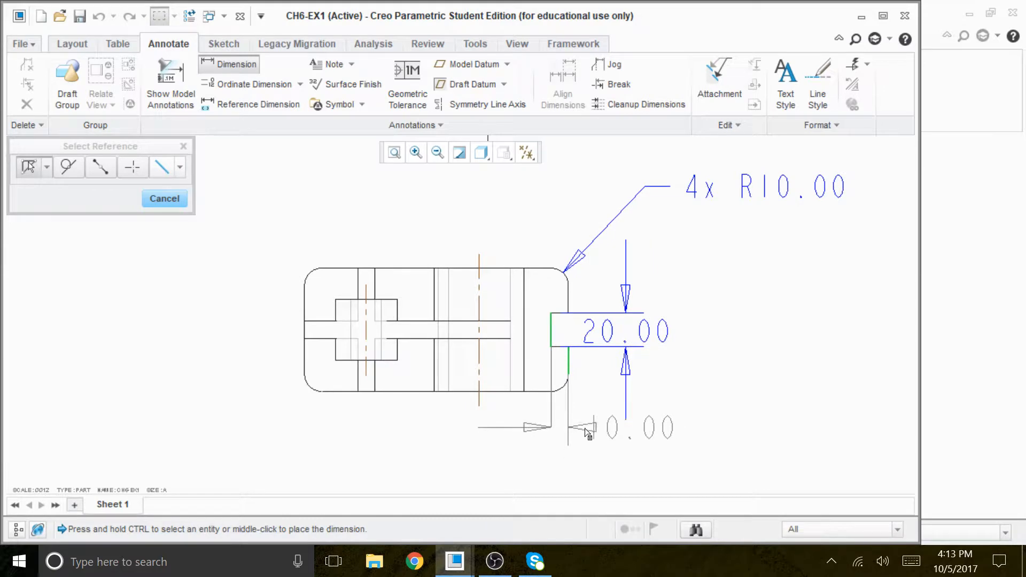
middle_click(604, 442)
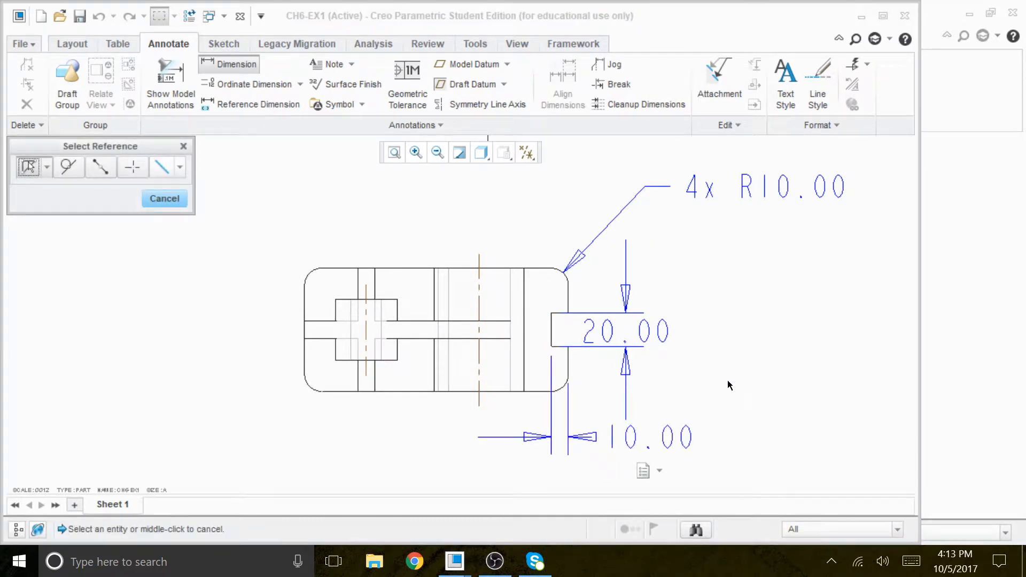
Step: Try a second depth dimension on the notch's upper edge, and delete it
scroll(545, 299, up, 2)
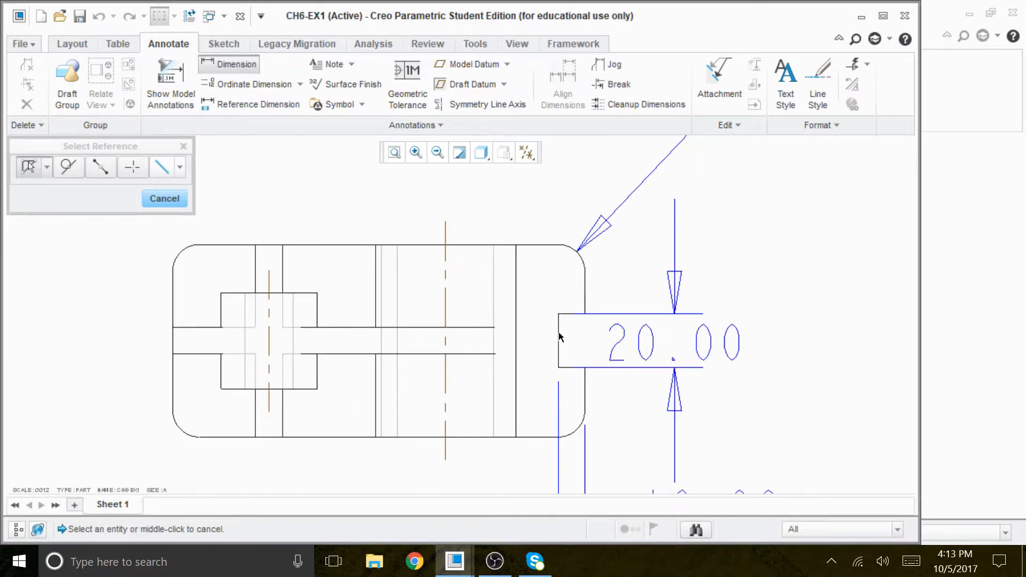
click(574, 314)
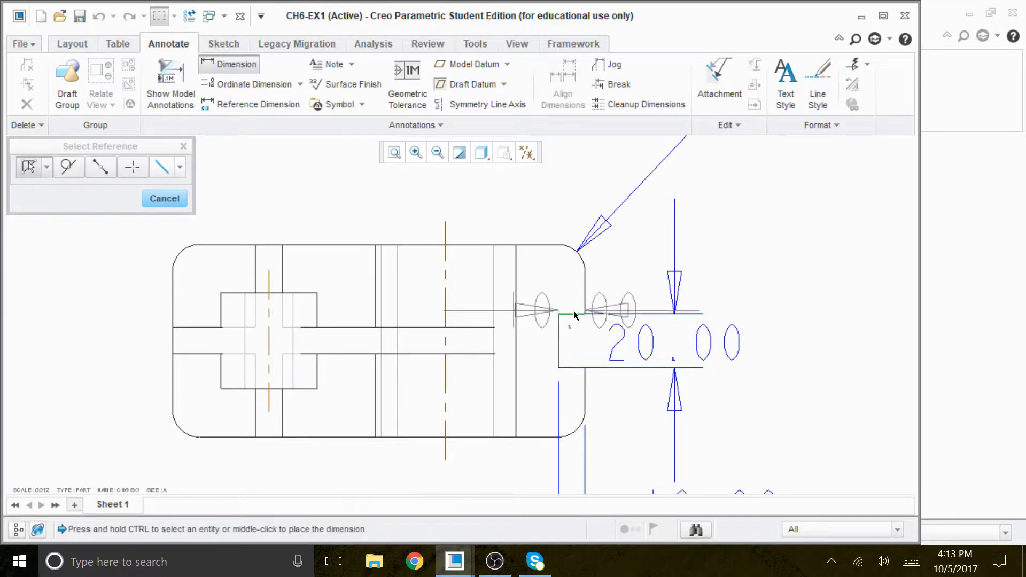
middle_click(614, 293)
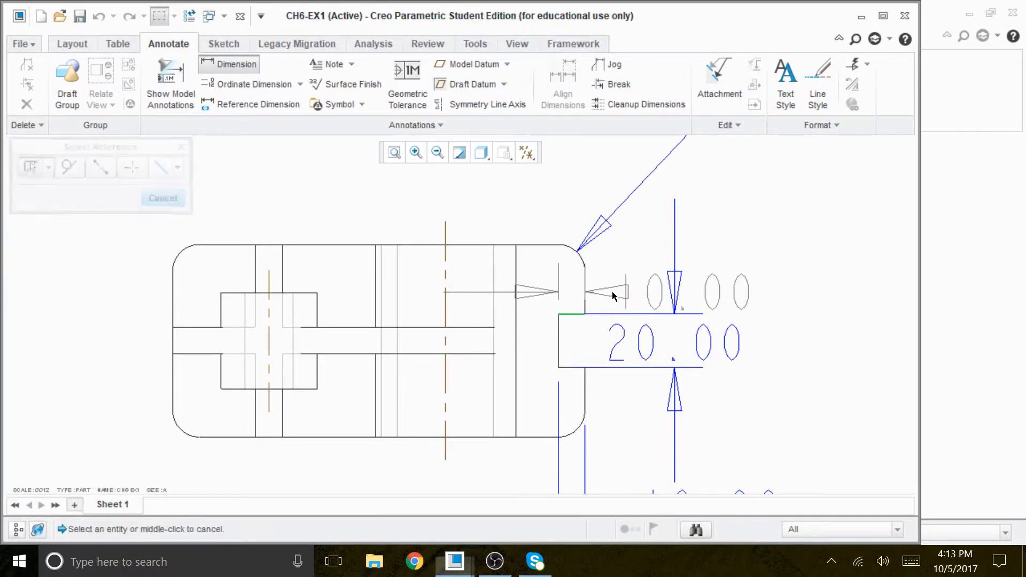
middle_click(612, 300)
click(737, 297)
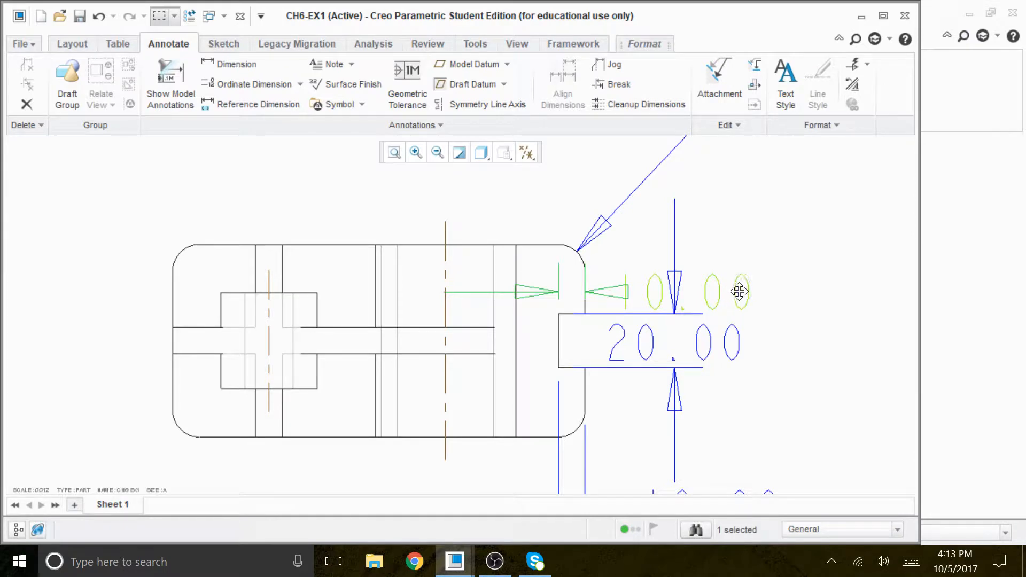
key(Delete)
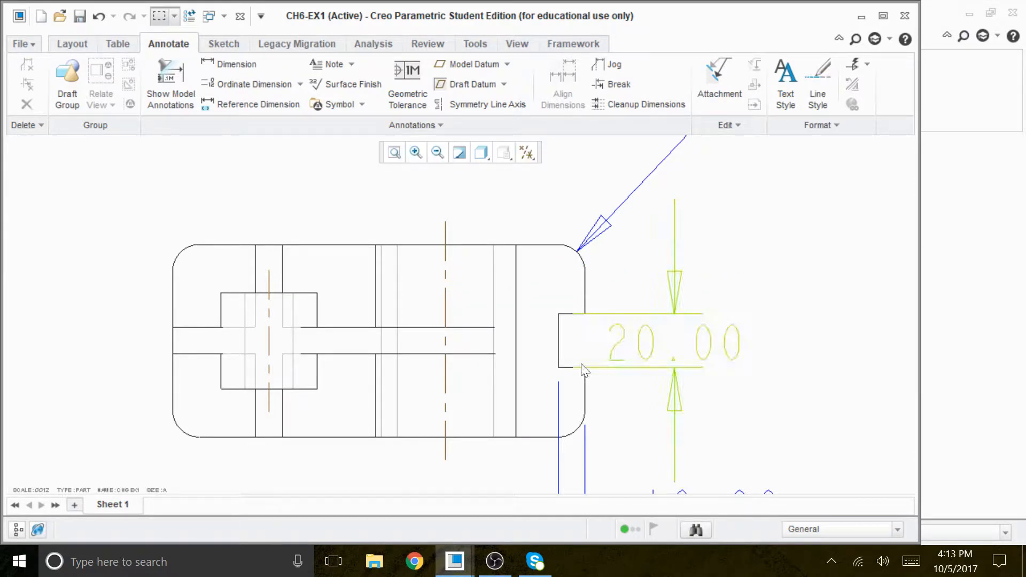
Step: Shorten both witness lines of the notch's vertical dimension so they start just outside the part's right edge
click(577, 315)
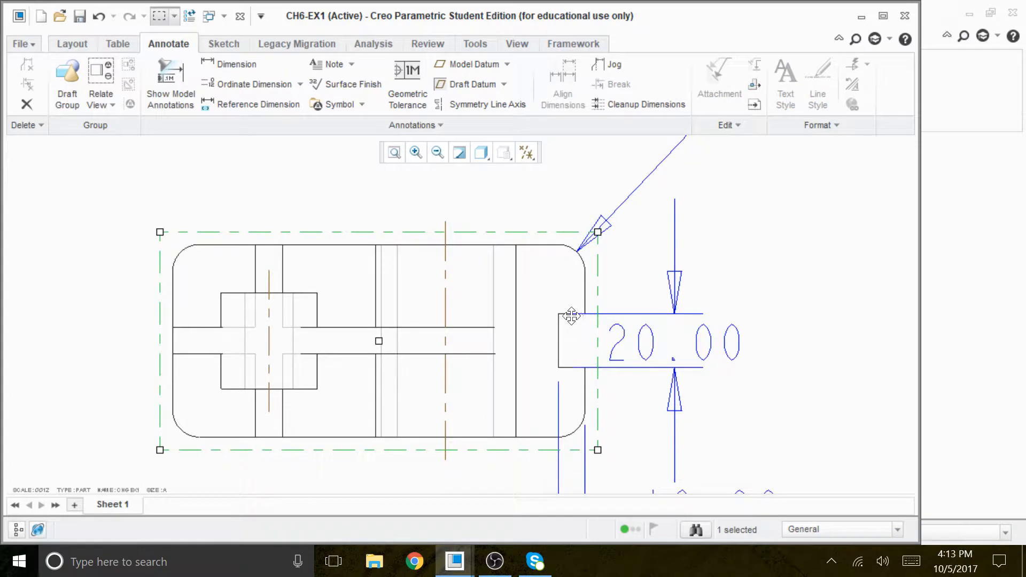
click(785, 309)
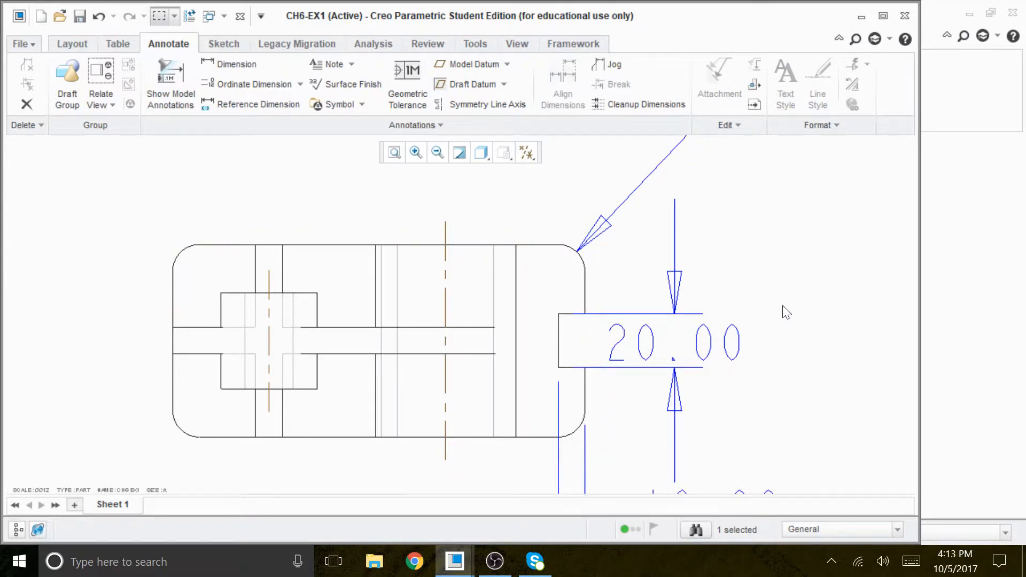
click(572, 314)
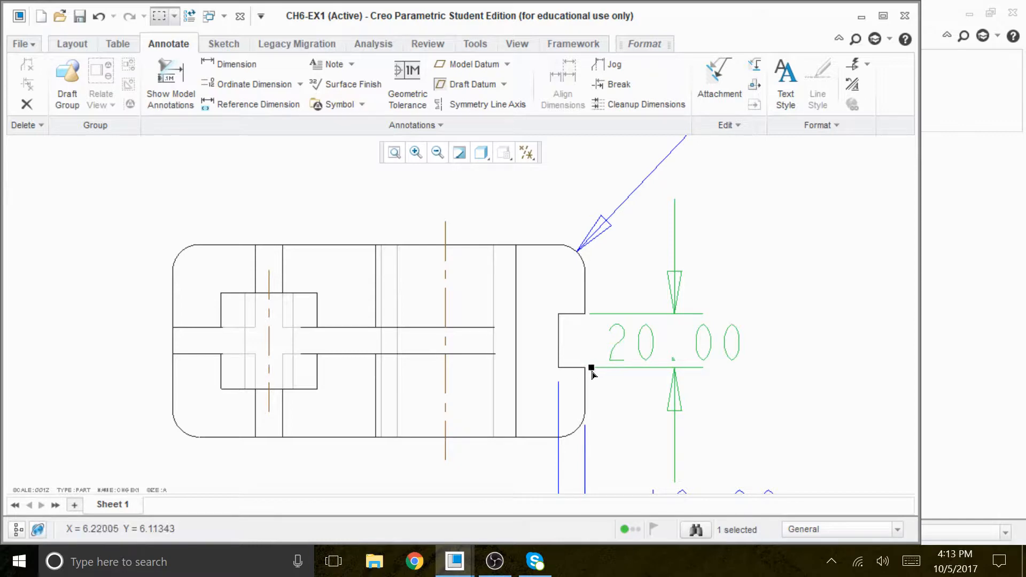
click(620, 409)
scroll(585, 377, up, 2)
scroll(610, 289, down, 3)
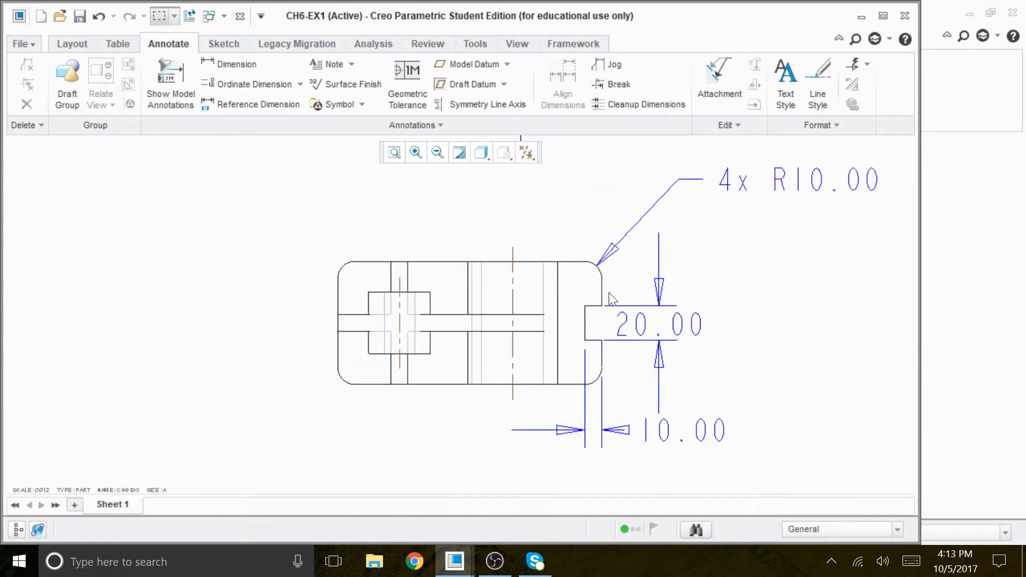
Step: Dimension the overall length between the top view's left and right edges, placing the text above the view
scroll(615, 391, up, 1)
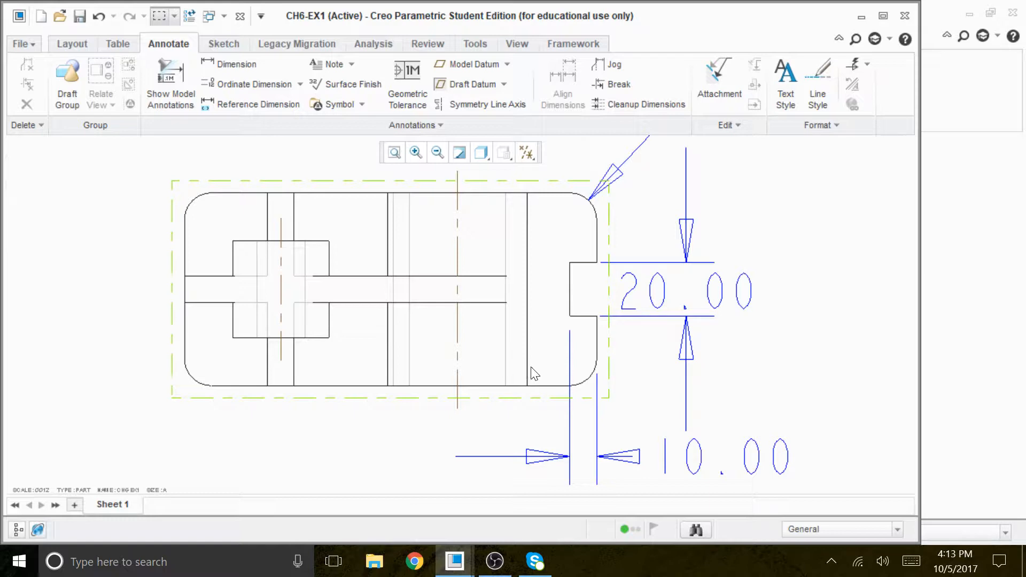
scroll(486, 392, down, 1)
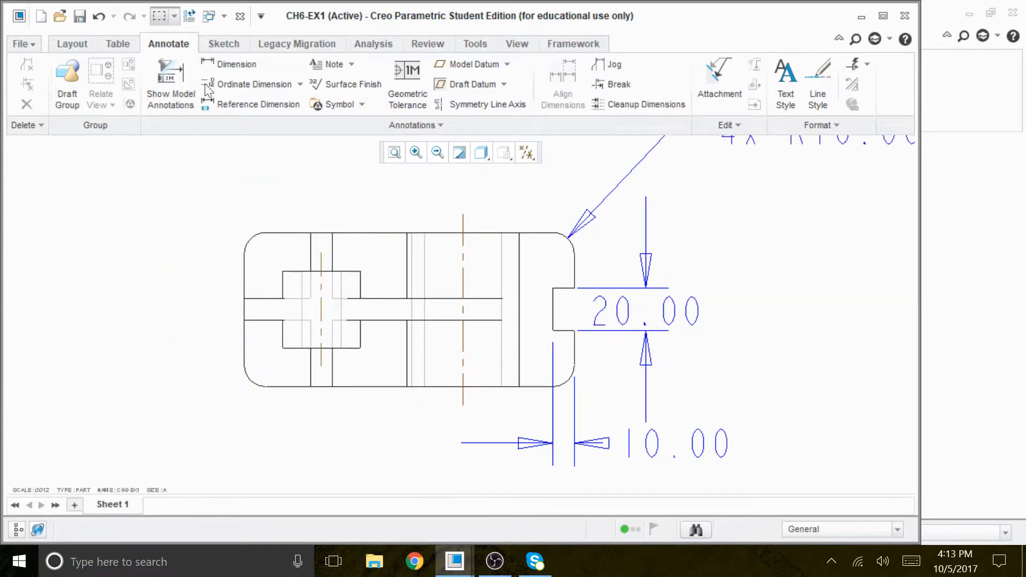
click(230, 64)
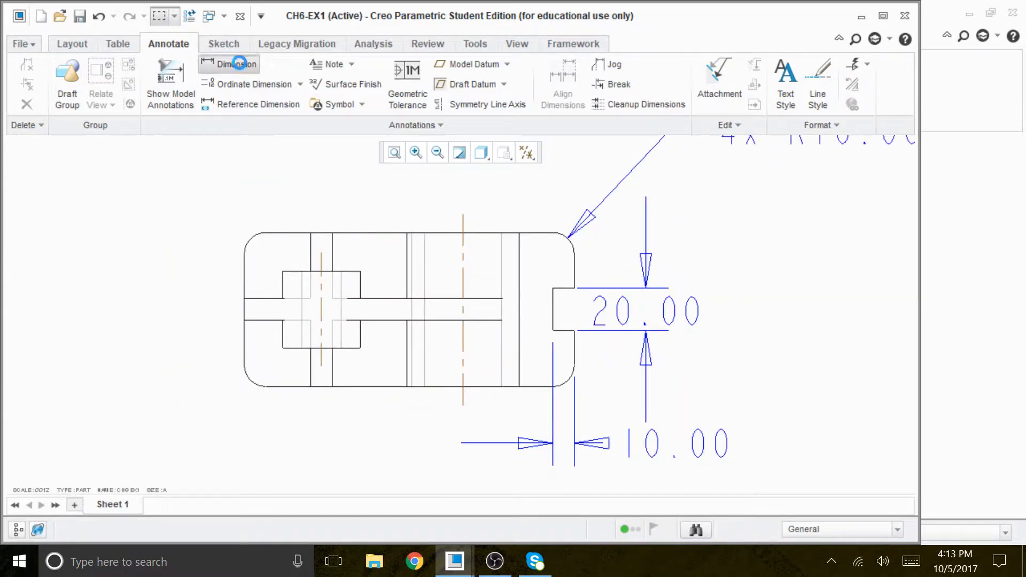
click(575, 273)
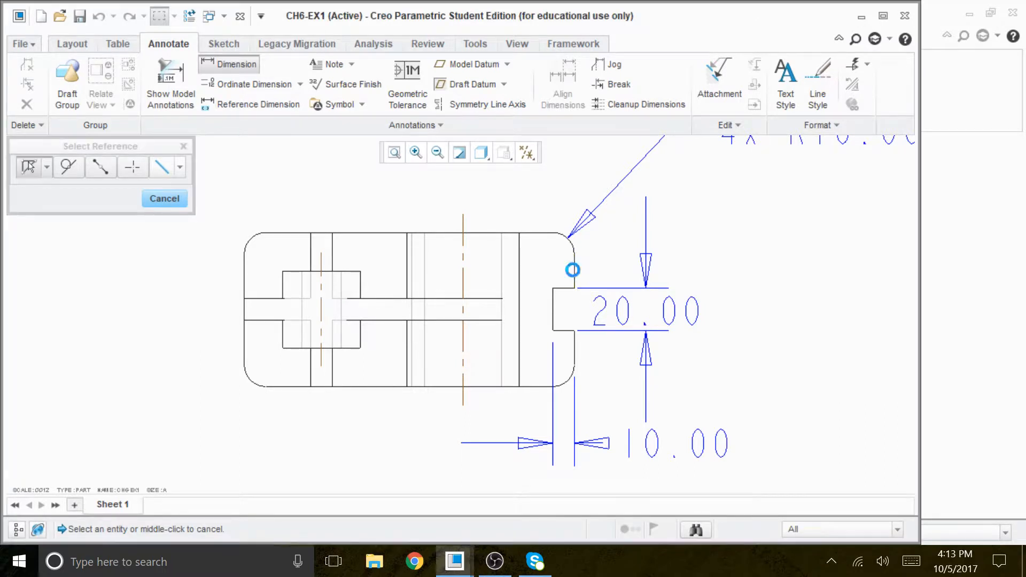
ctrl+click(245, 263)
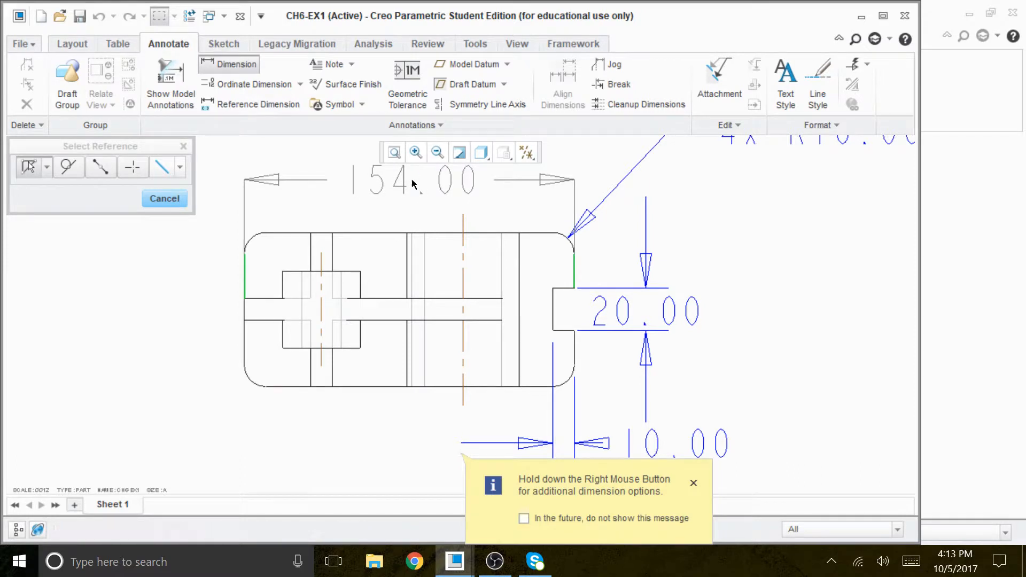
middle_click(412, 184)
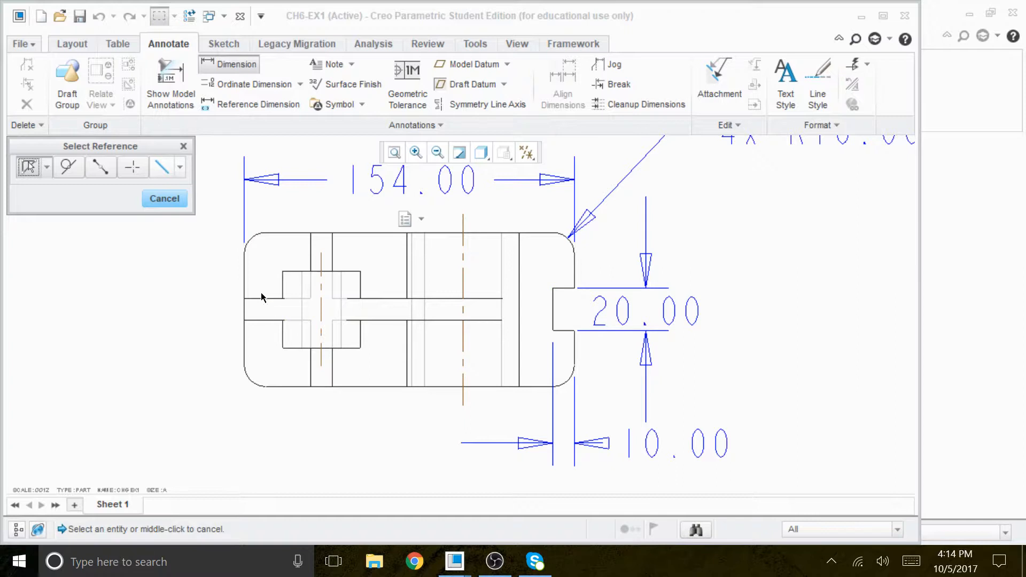
Step: Dimension the distance between the upper and lower edges of the top view's square outline, placing the text to its left
click(285, 273)
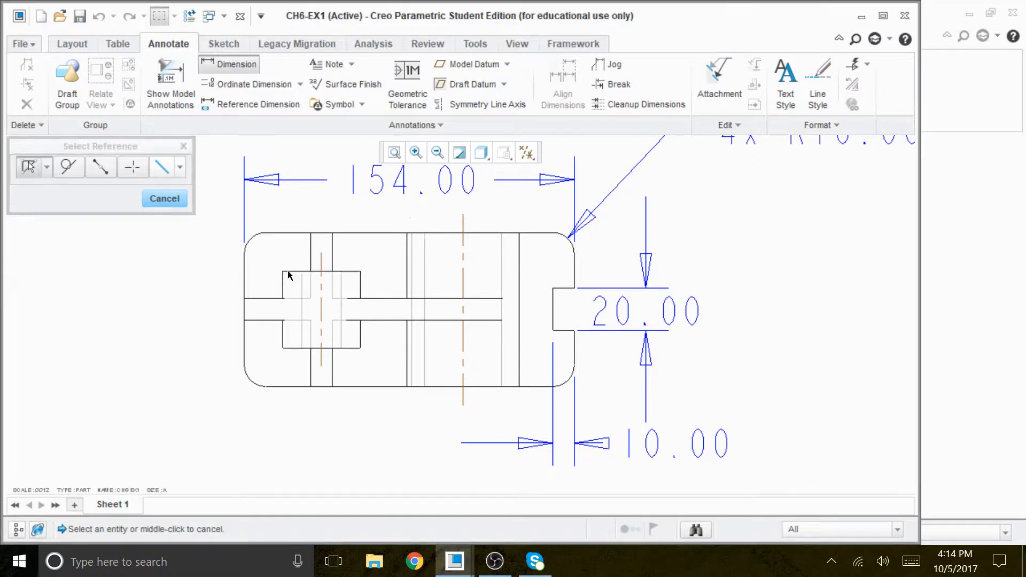
ctrl+click(293, 348)
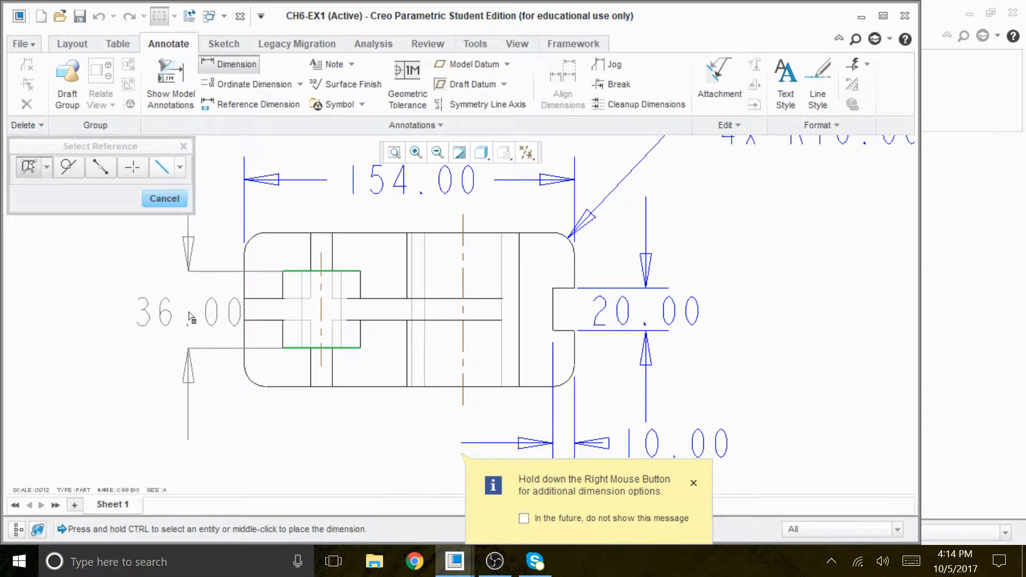
middle_click(191, 317)
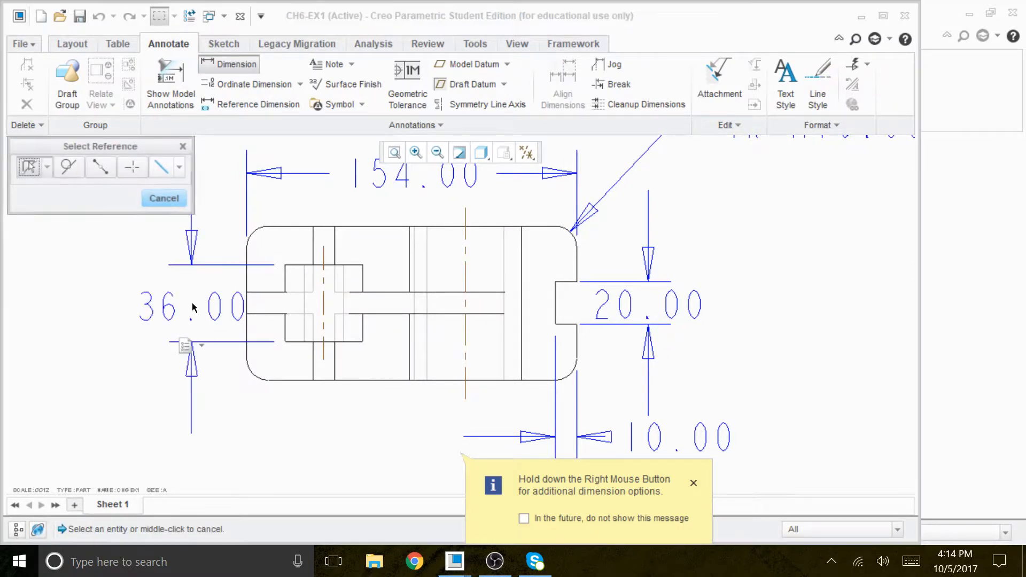
Step: Dimension the overall width between the top view's upper and lower edges, placing the text at the far left
click(290, 226)
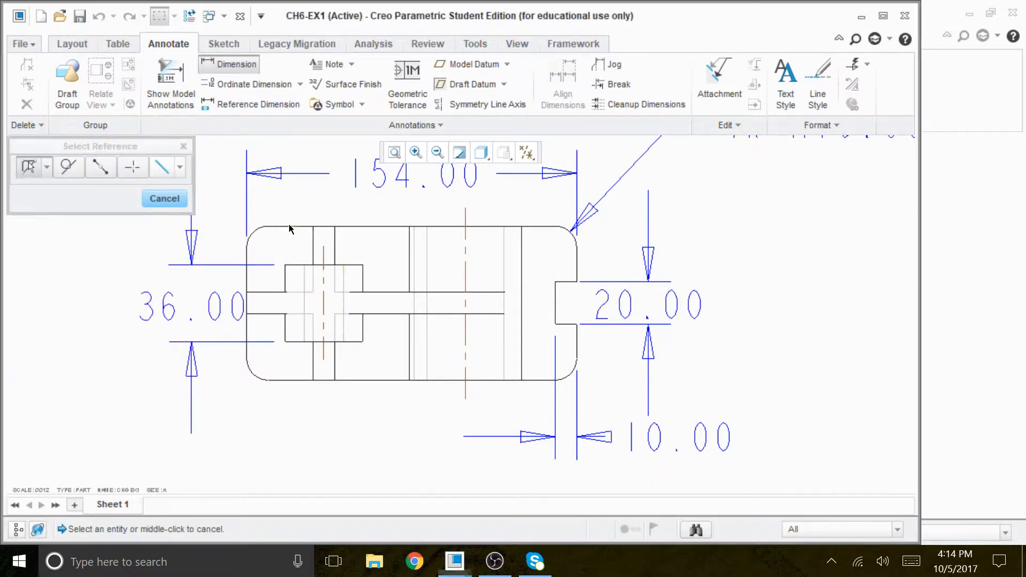
ctrl+click(284, 378)
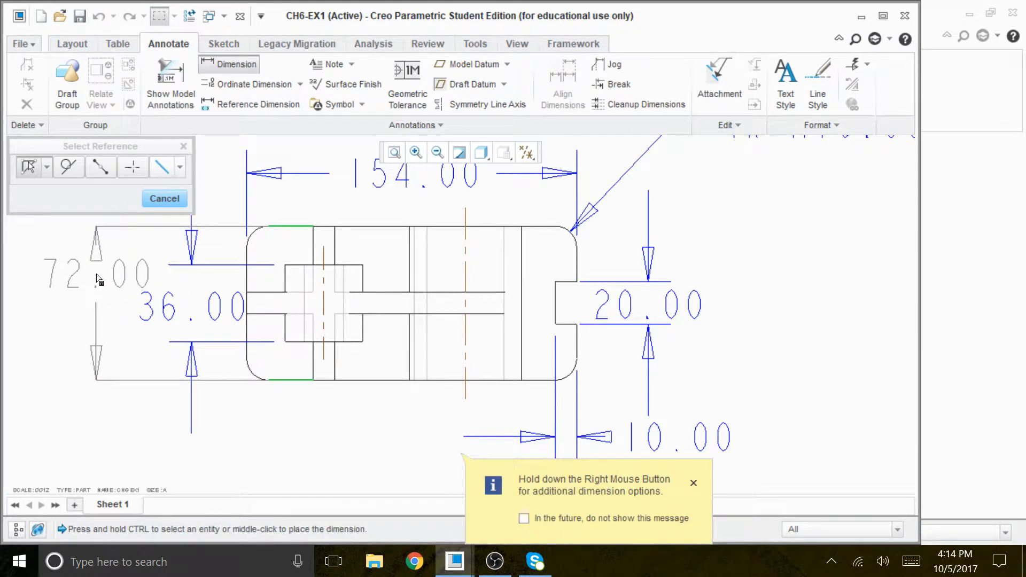
middle_click(98, 278)
Step: Switch from the drawing to the CH6-EX1 part model window
scroll(356, 377, down, 3)
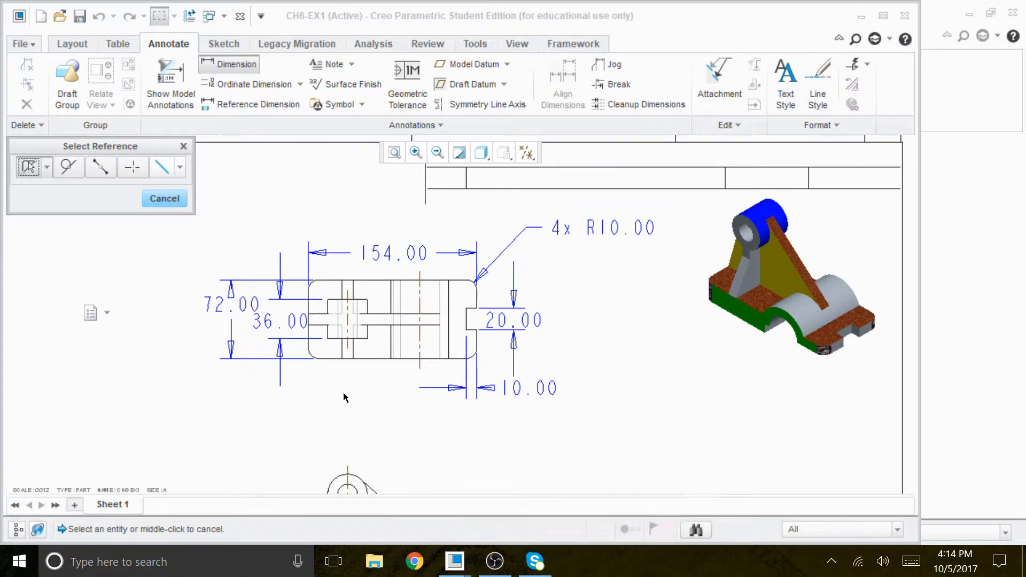
scroll(369, 348, down, 4)
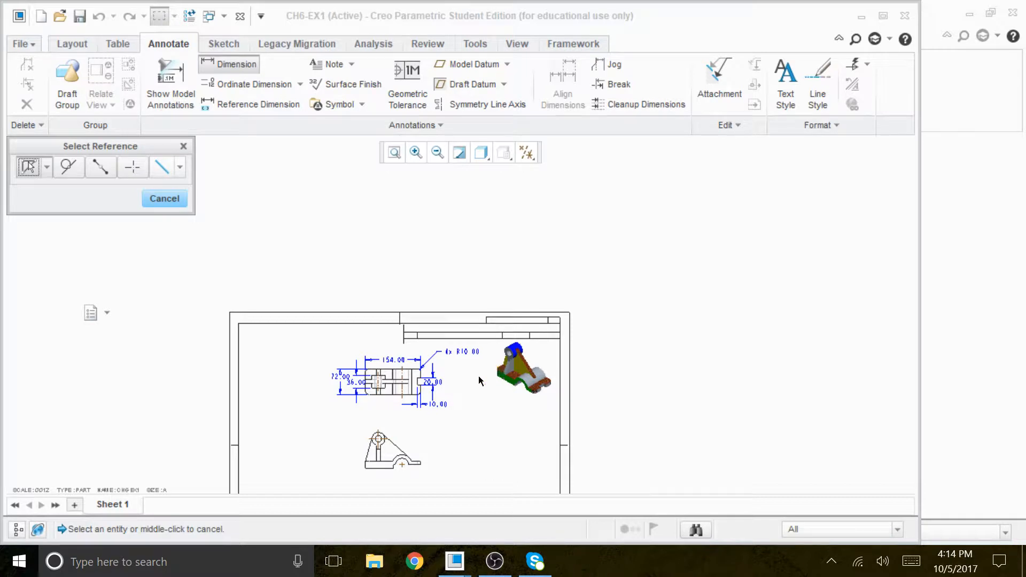
scroll(517, 442, up, 1)
scroll(536, 431, down, 1)
scroll(536, 431, up, 1)
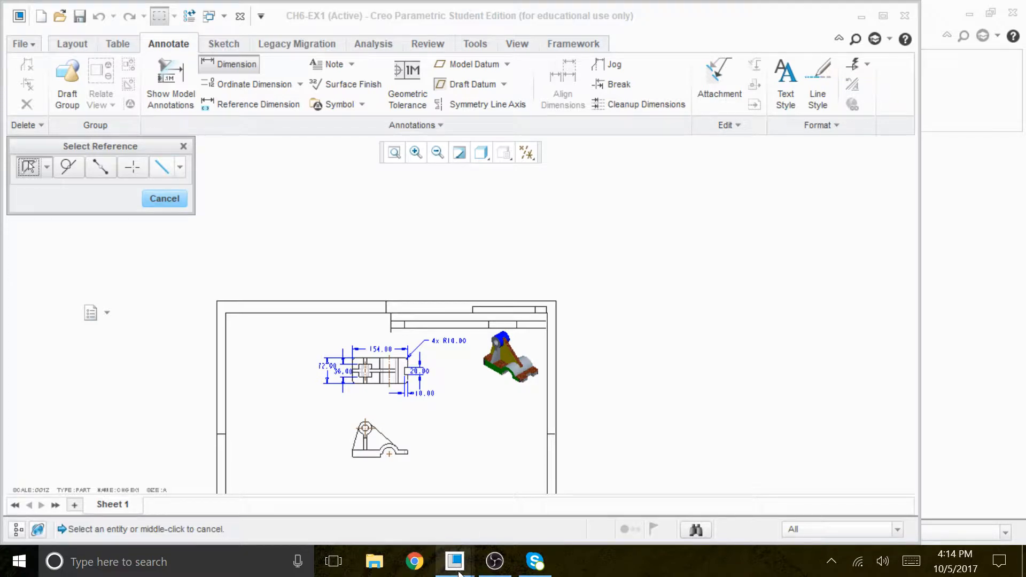
mouse_move(455, 566)
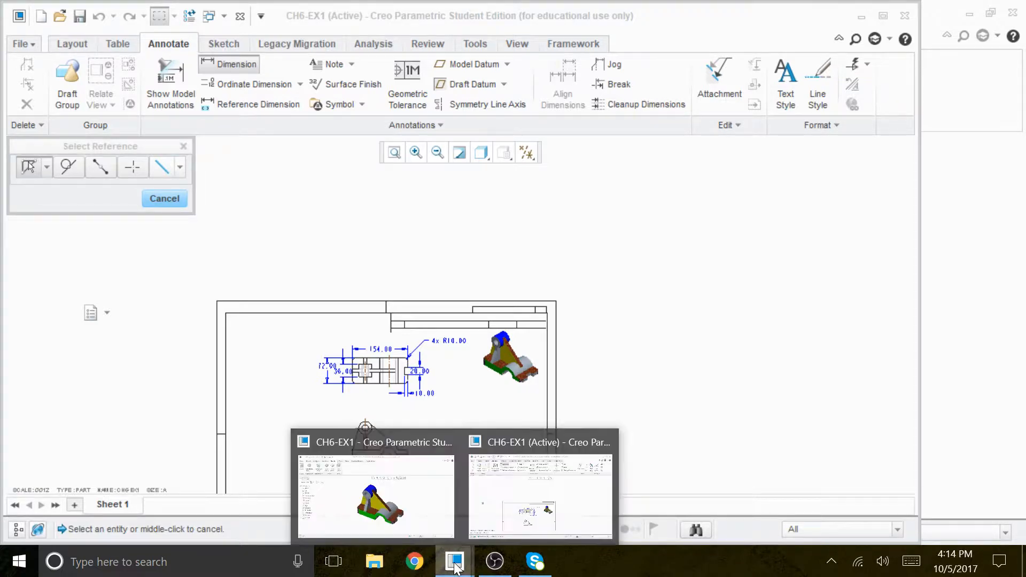
click(421, 527)
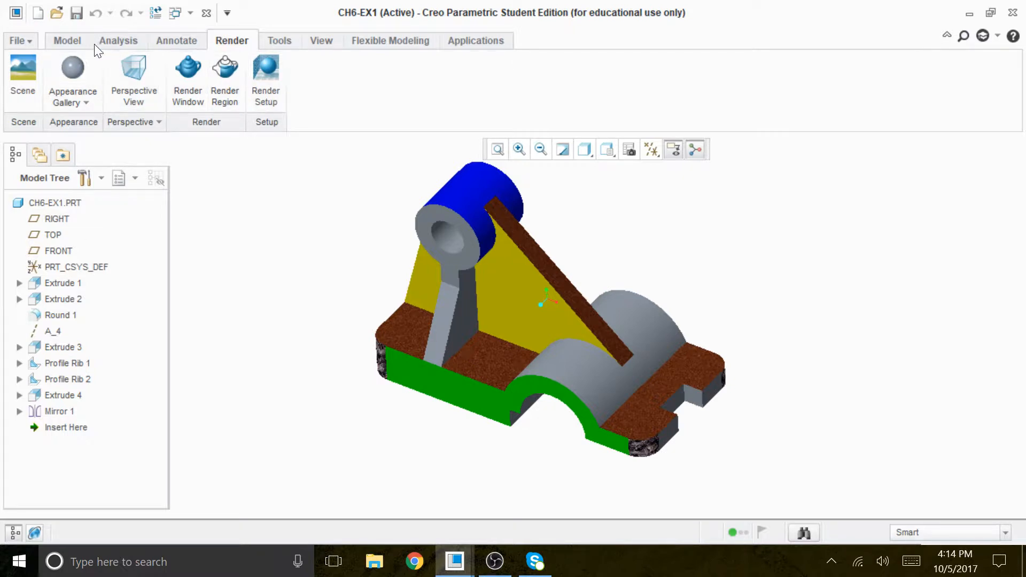
Step: Start an Extrude feature and define its internal sketch on the upper face of the base plate
click(63, 39)
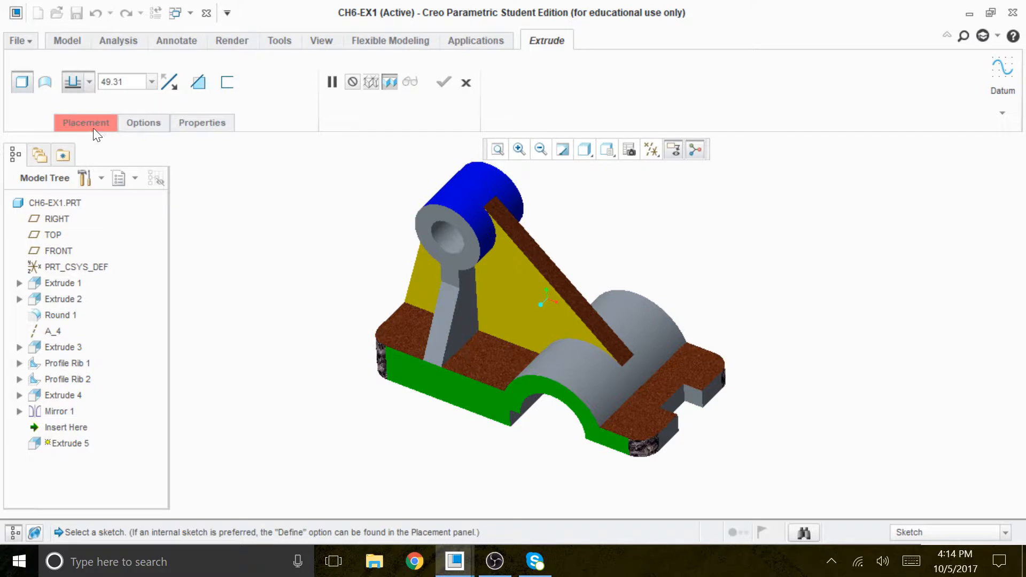
click(91, 126)
click(281, 207)
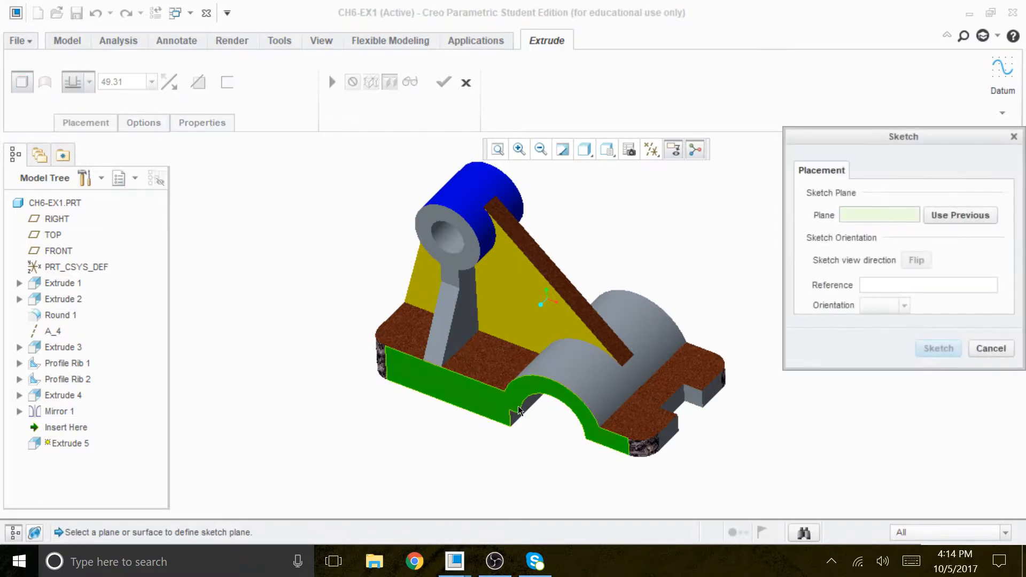
click(531, 376)
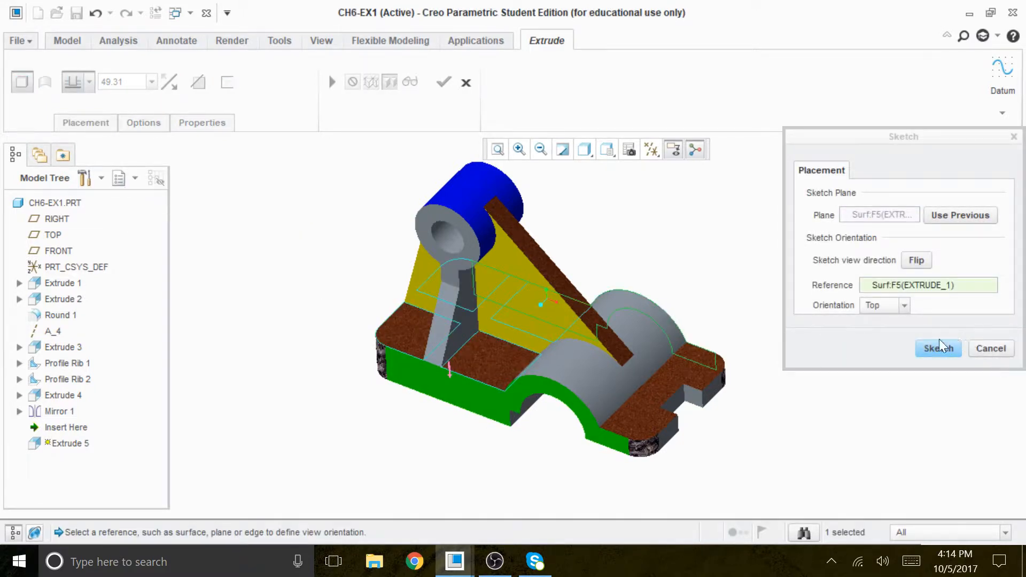
click(940, 348)
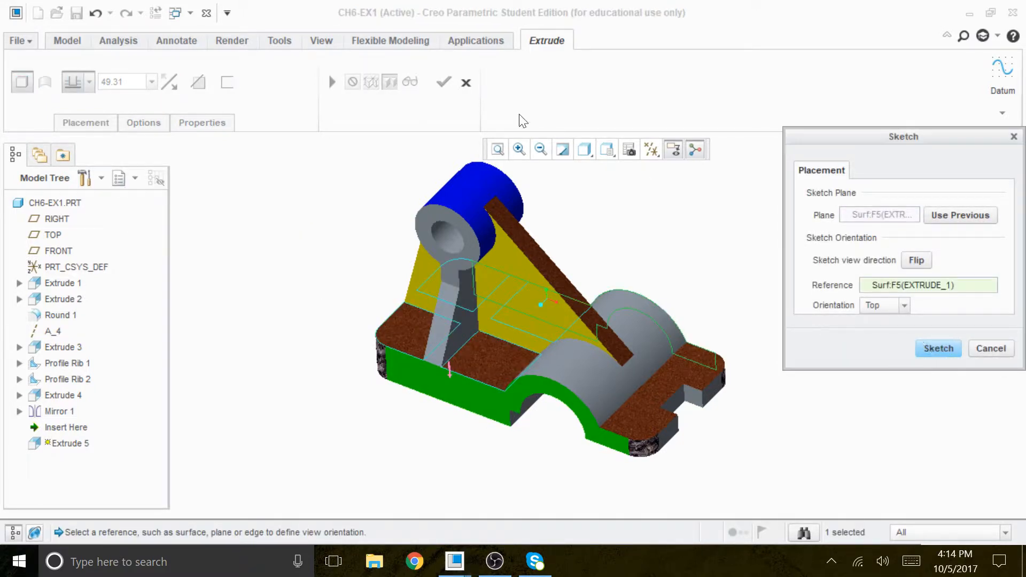
click(940, 348)
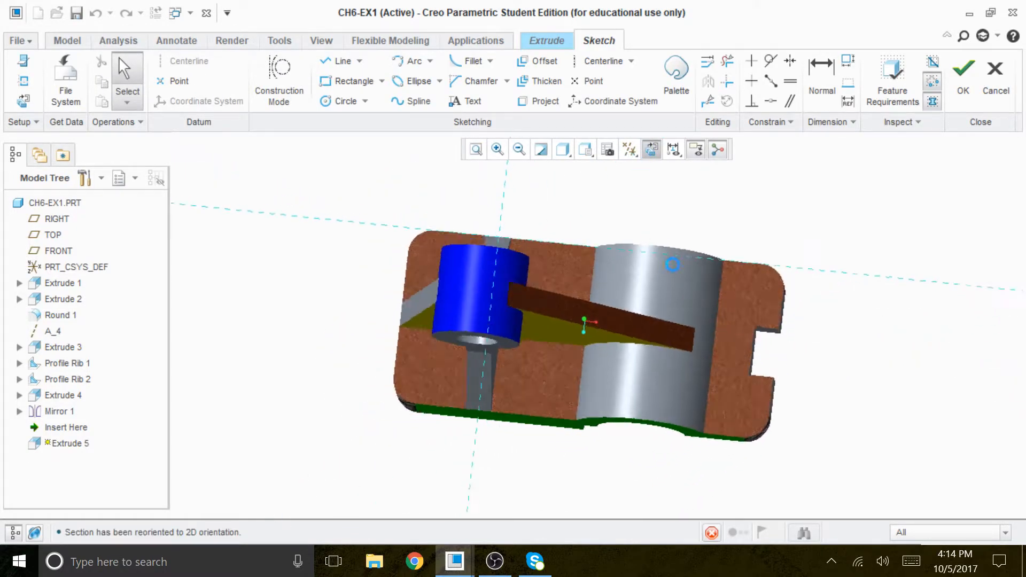
Step: Set the model display style to No Hidden
click(586, 151)
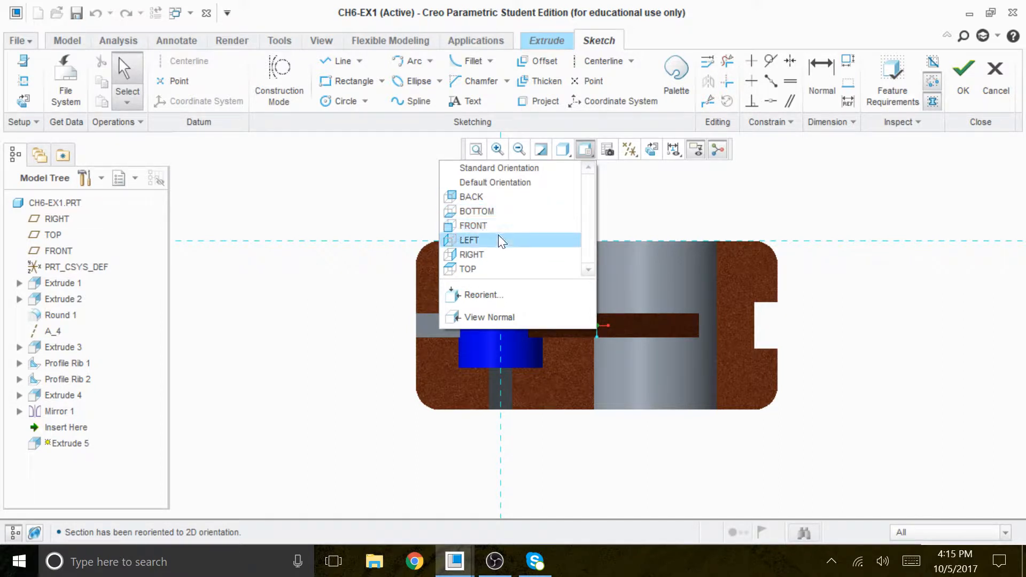
click(566, 150)
click(565, 149)
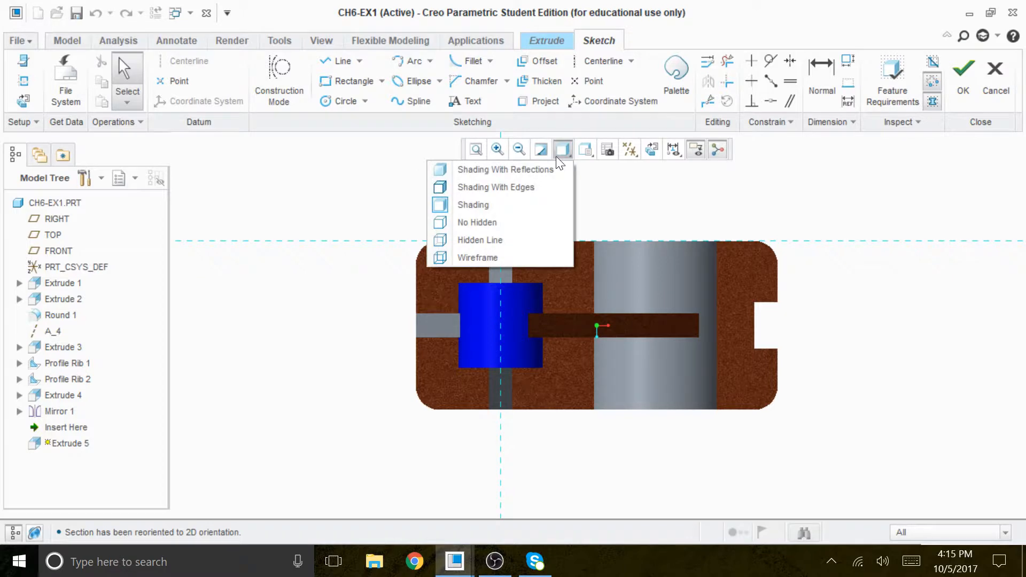
click(480, 223)
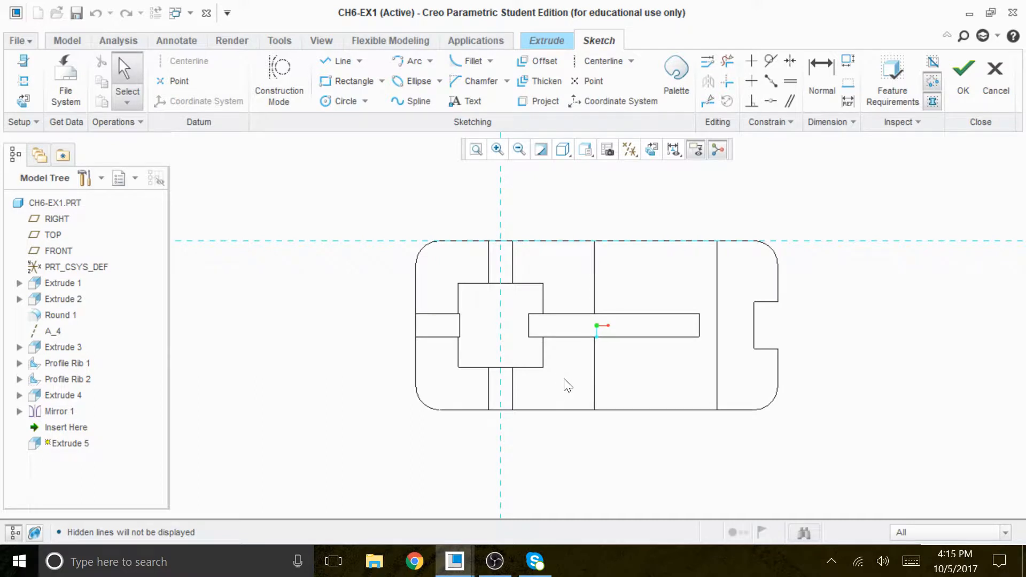
Step: Sketch two equal, vertically aligned circles about 14.7 in diameter between the square boss and the arch, one on each side of the rib
click(337, 101)
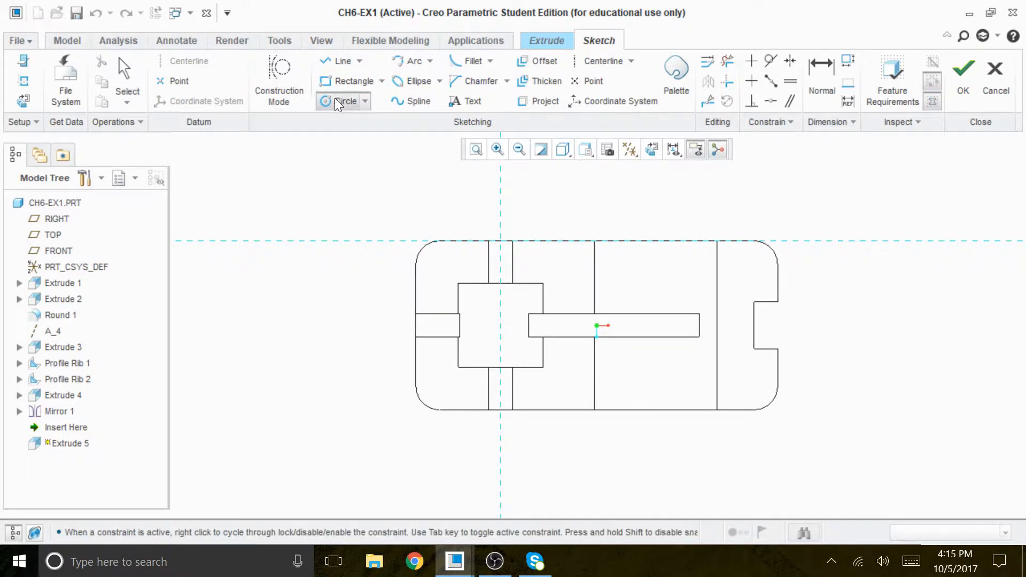
click(560, 371)
click(577, 384)
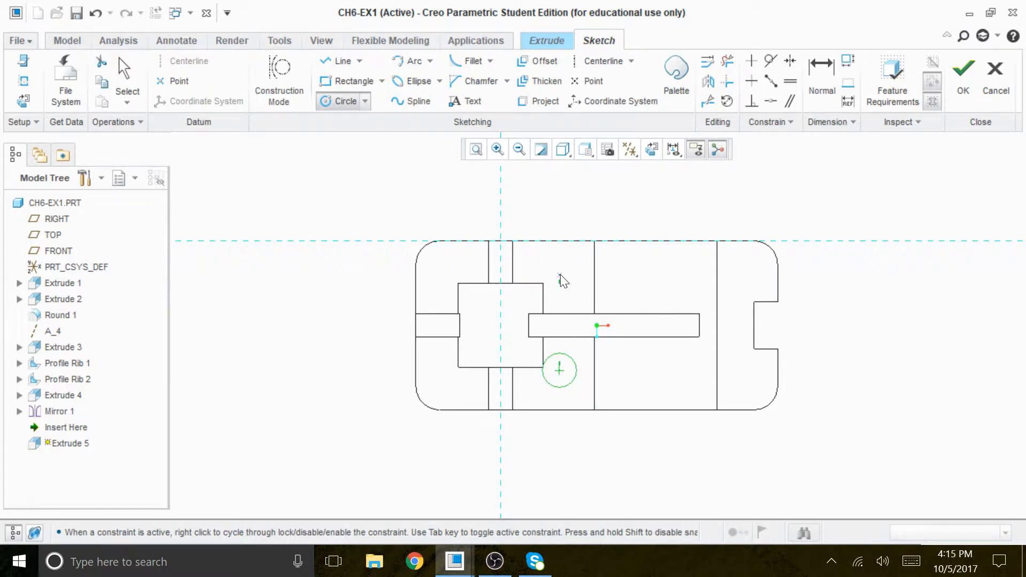
click(560, 275)
click(574, 290)
middle_click(916, 345)
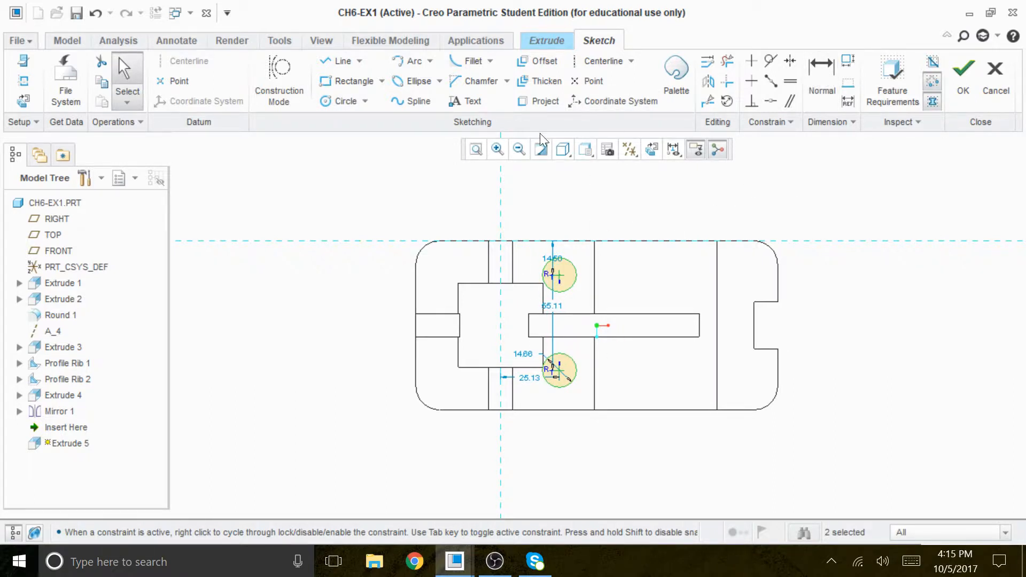
Step: Try to project the short edge at the base's left end into the sketch
click(546, 101)
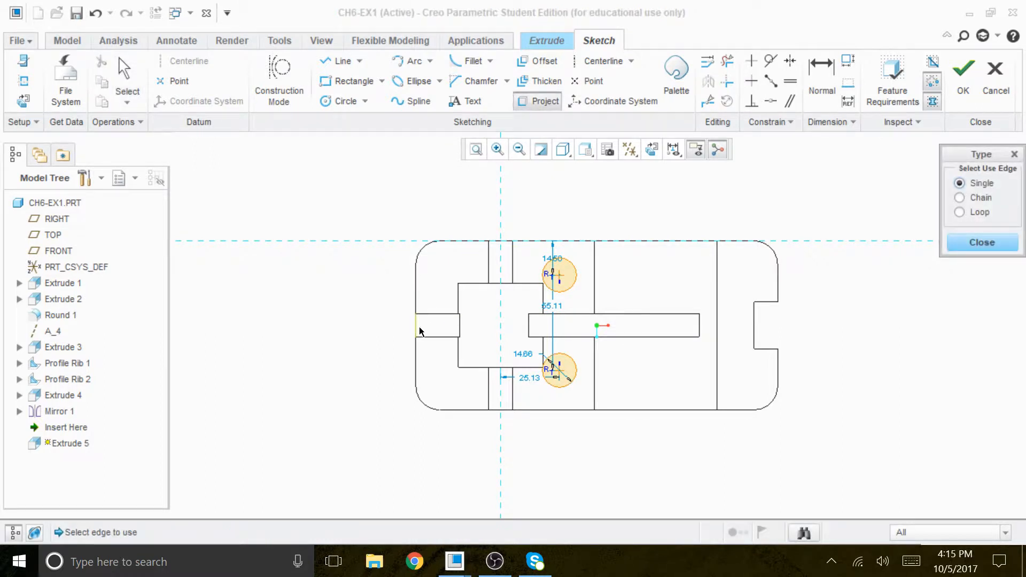
click(417, 326)
click(978, 243)
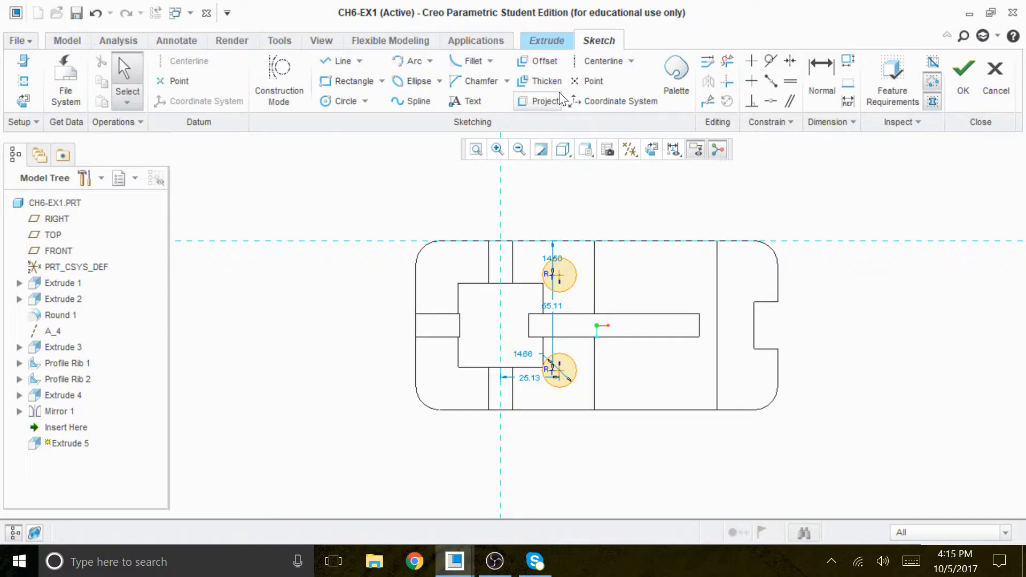
click(548, 101)
click(419, 328)
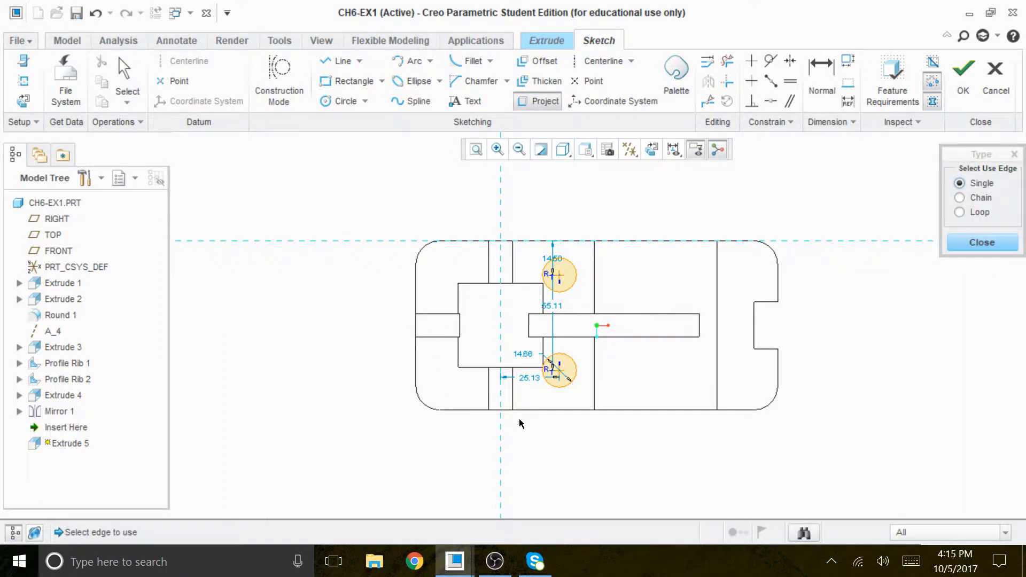
middle_click(860, 398)
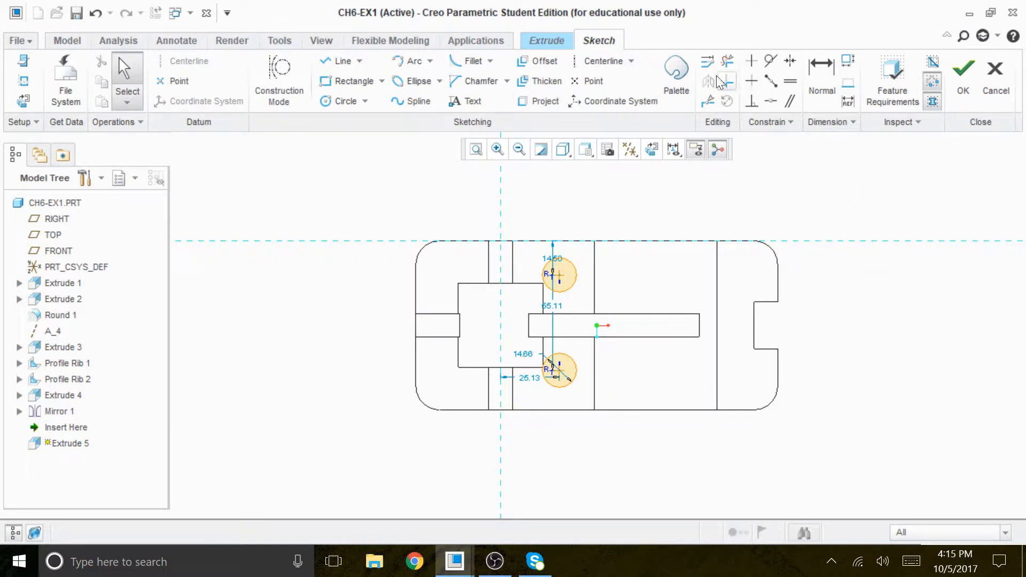
Step: Project the notch's inner vertical edge into the sketch and draw a horizontal centerline through its midpoint
click(551, 100)
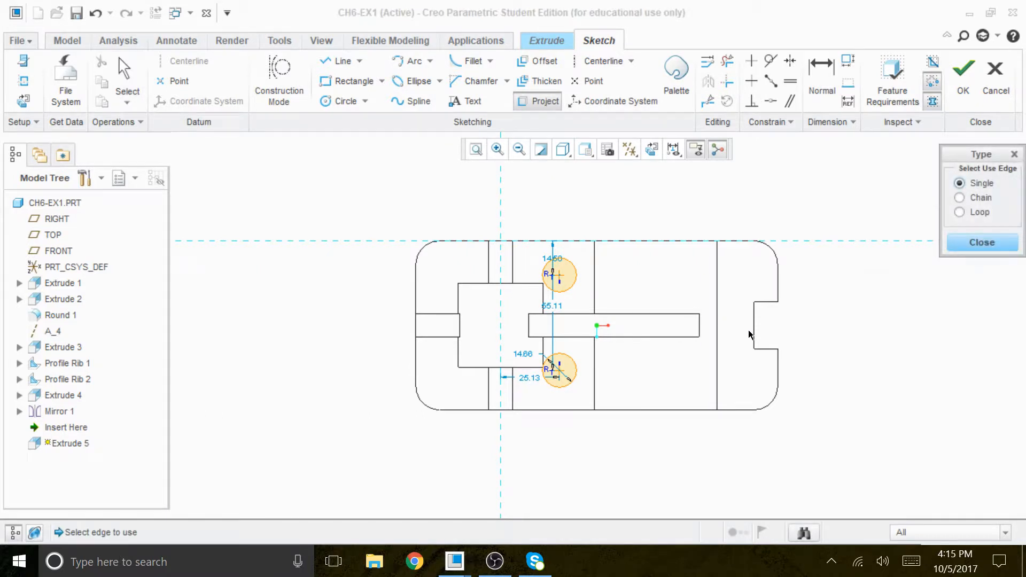
click(987, 240)
click(596, 61)
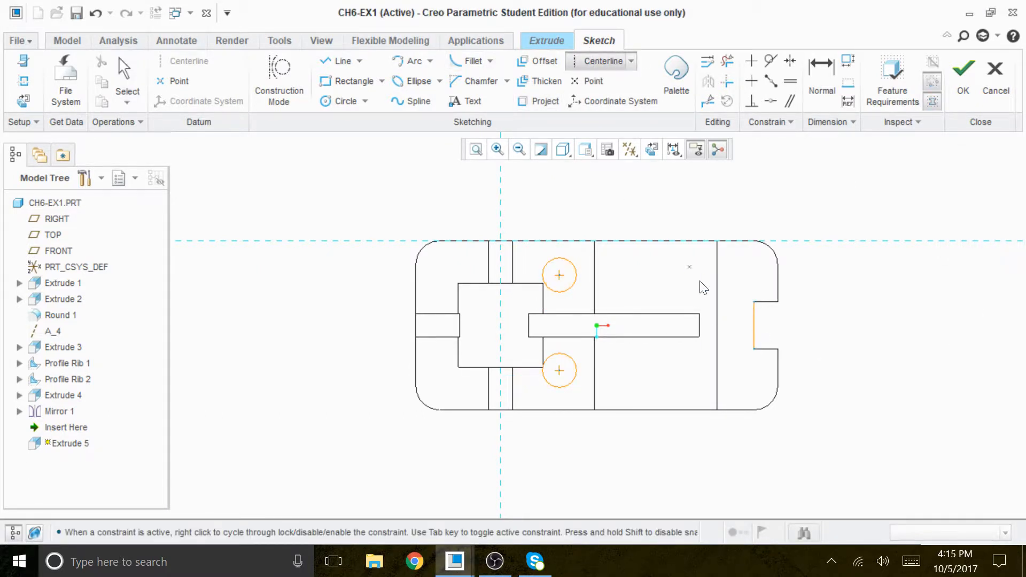
click(755, 326)
click(614, 323)
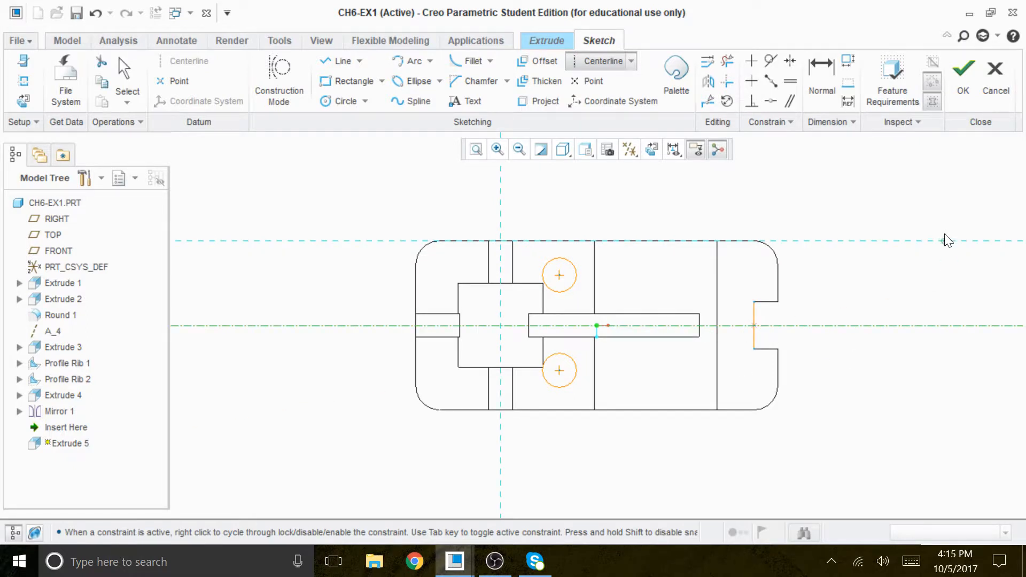
middle_click(899, 270)
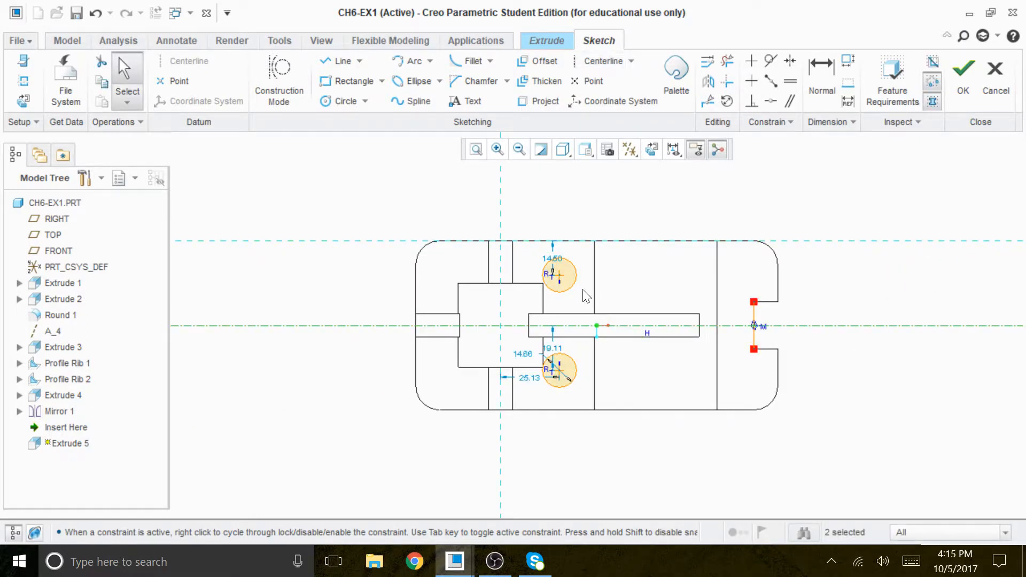
Step: Make the two circle centres symmetric about the horizontal centerline
scroll(584, 291, down, 1)
click(791, 62)
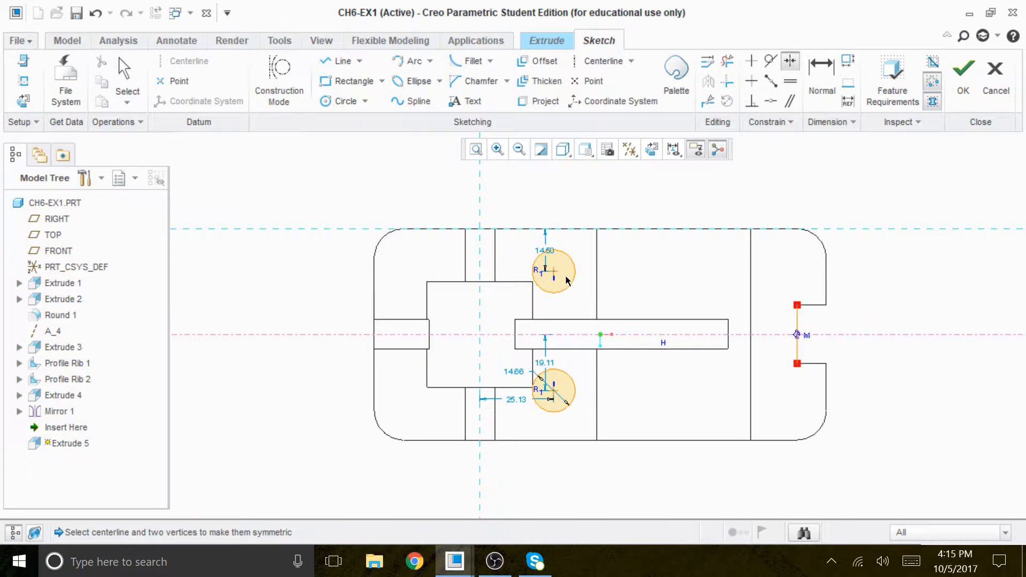
click(553, 271)
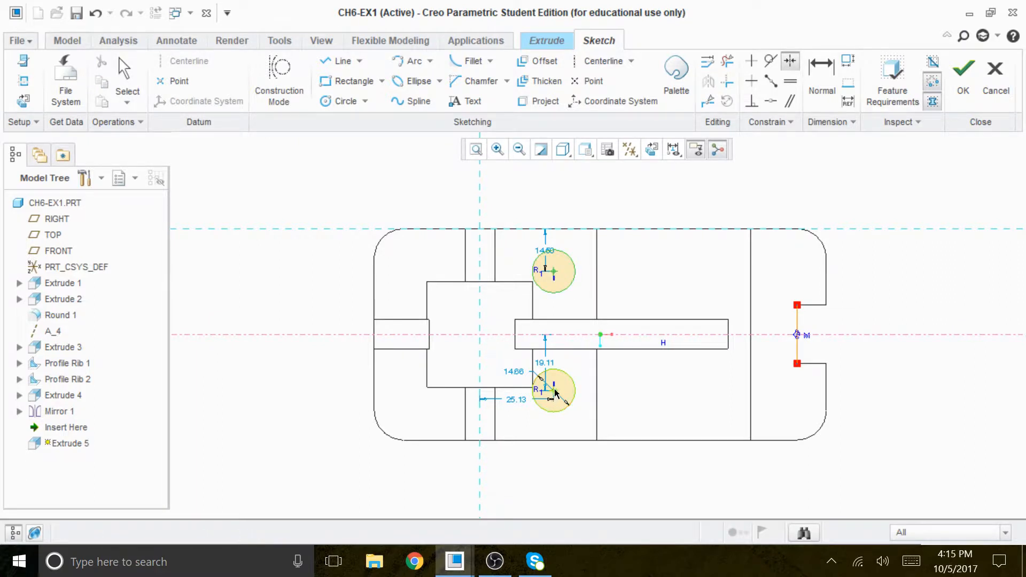
click(582, 335)
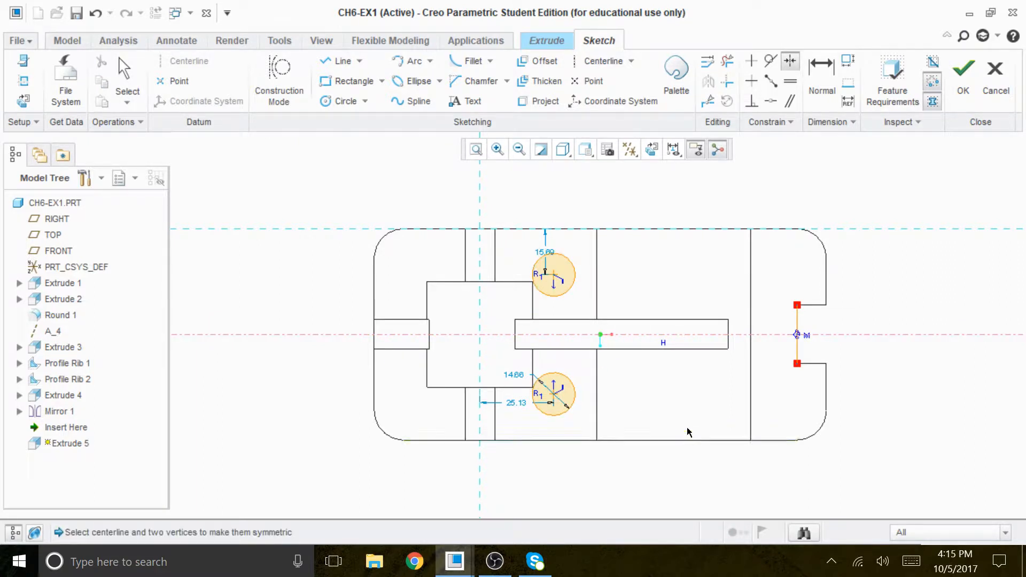
Step: Dimension the vertical distance between the two circle centres and set it to 36
click(822, 72)
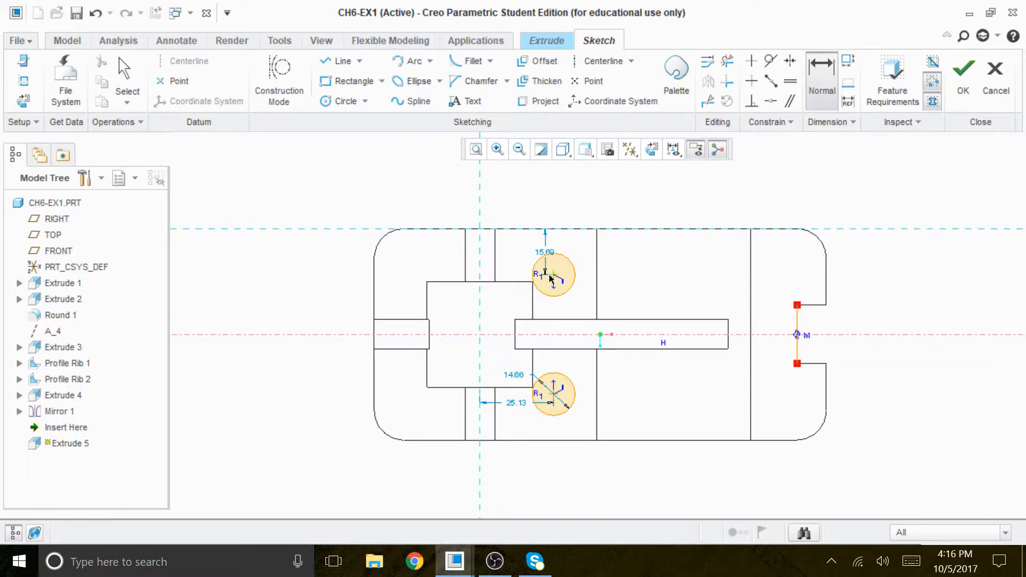
click(554, 395)
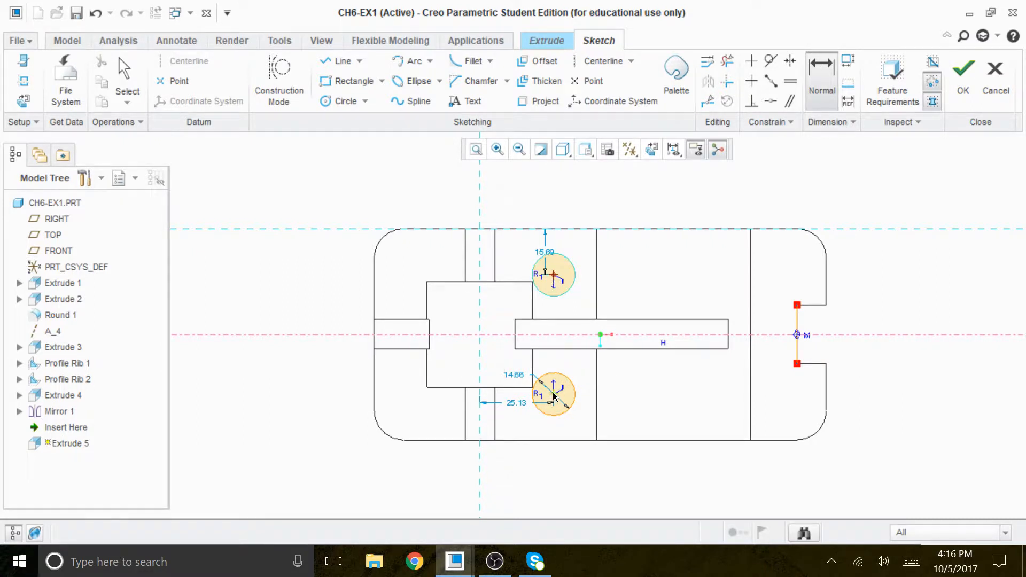
middle_click(326, 326)
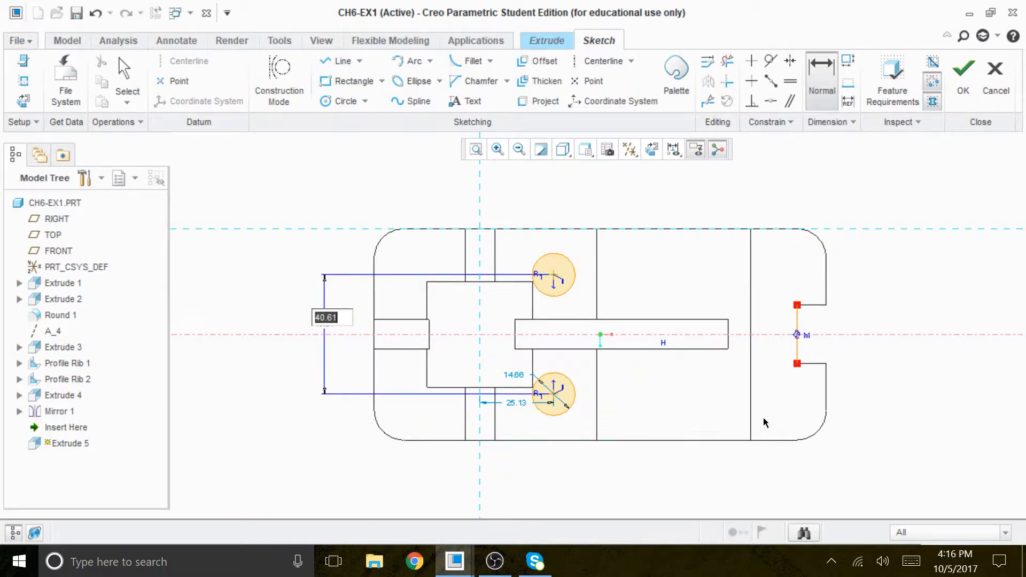
text(36)
key(Return)
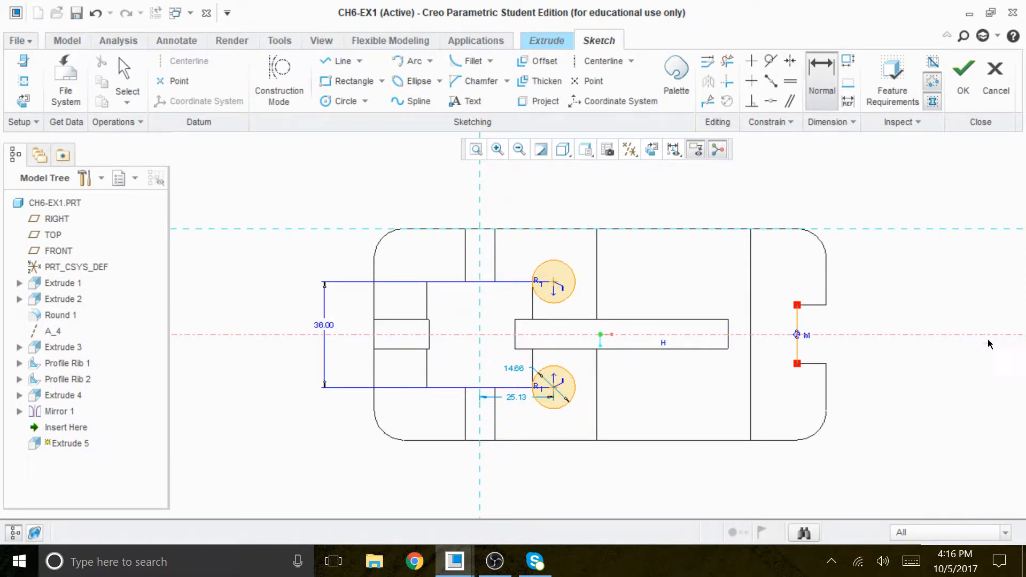
Step: Set the diameter of the circles to 12
scroll(603, 430, up, 1)
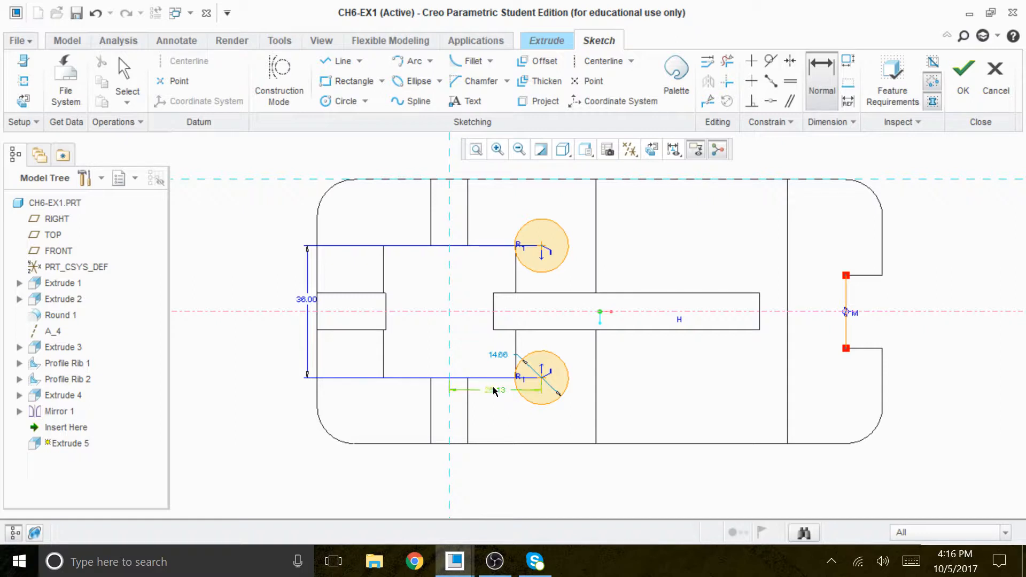
double_click(498, 357)
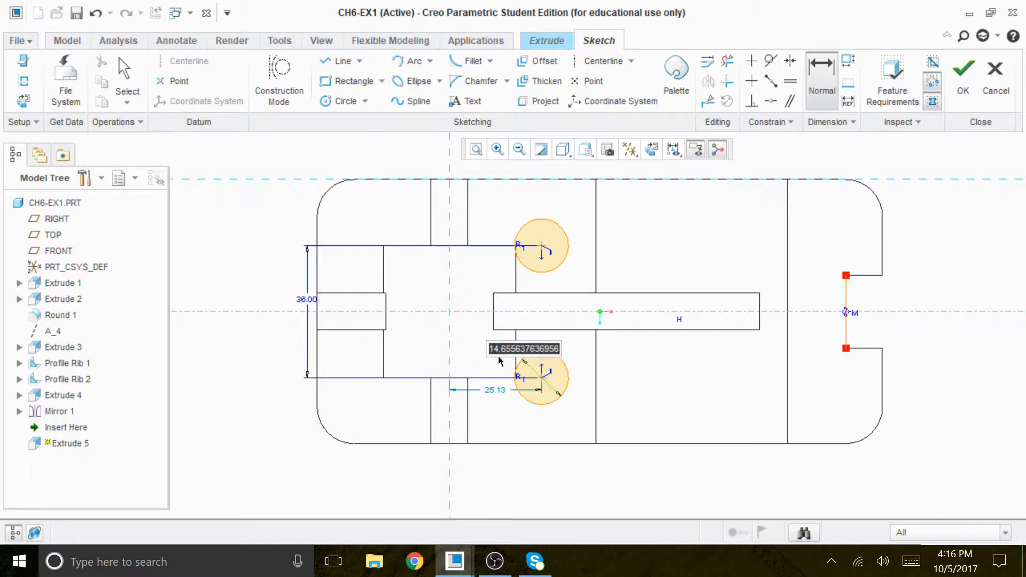
text(12)
key(Return)
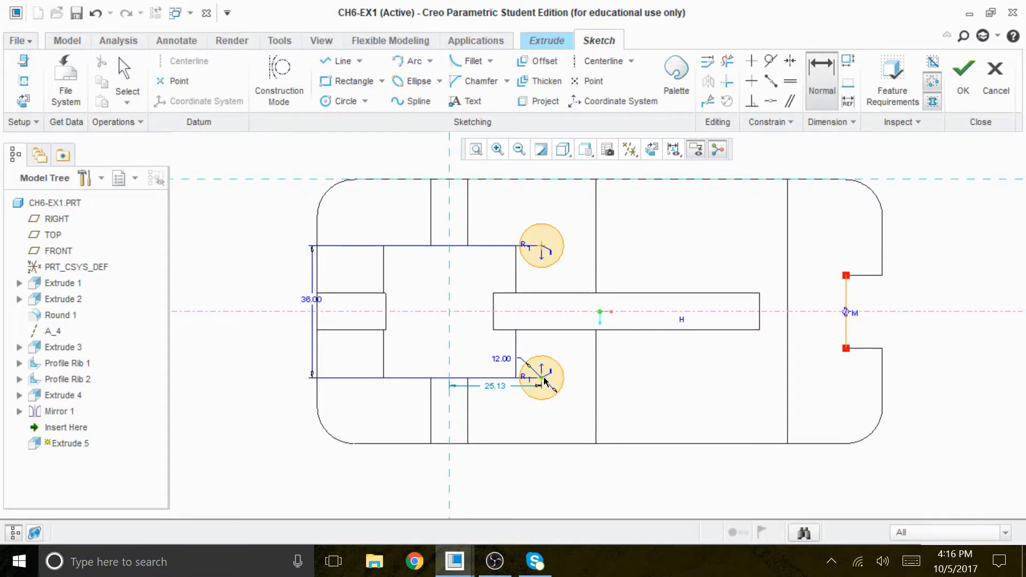
Step: Dimension the lower circle's centre vertically from the base's lower edge and delete the conflicting Symmetric constraint
click(518, 445)
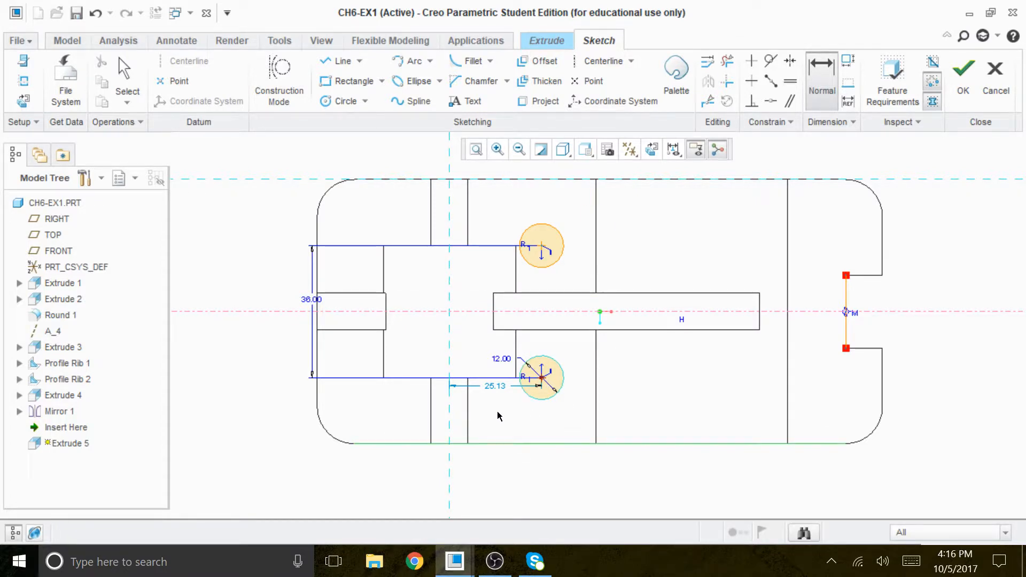
middle_click(502, 416)
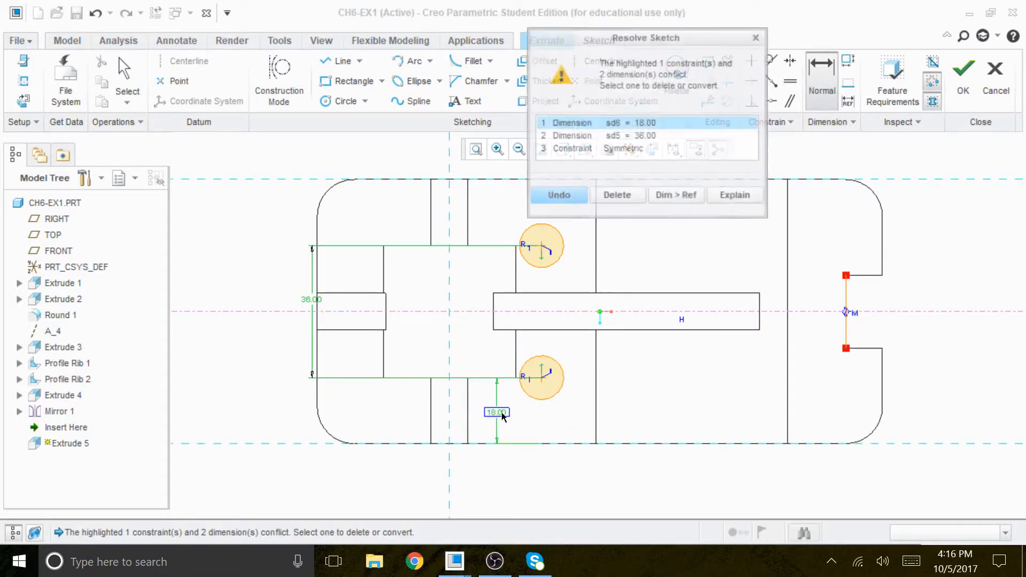
click(621, 148)
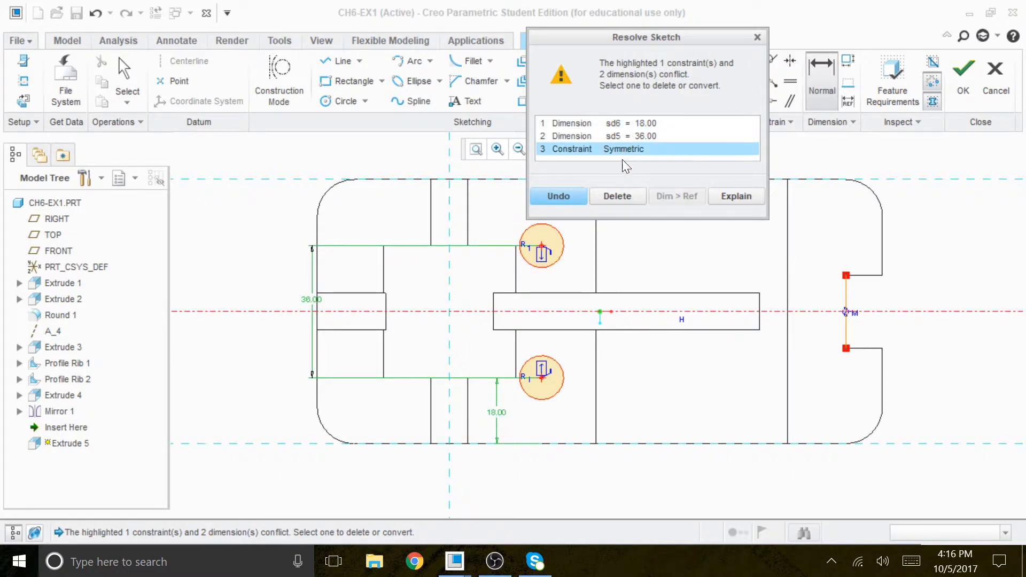
click(618, 196)
Step: Try to dimension the upper circle's centre vertically from the base's upper edge
scroll(512, 411, up, 1)
scroll(500, 396, down, 2)
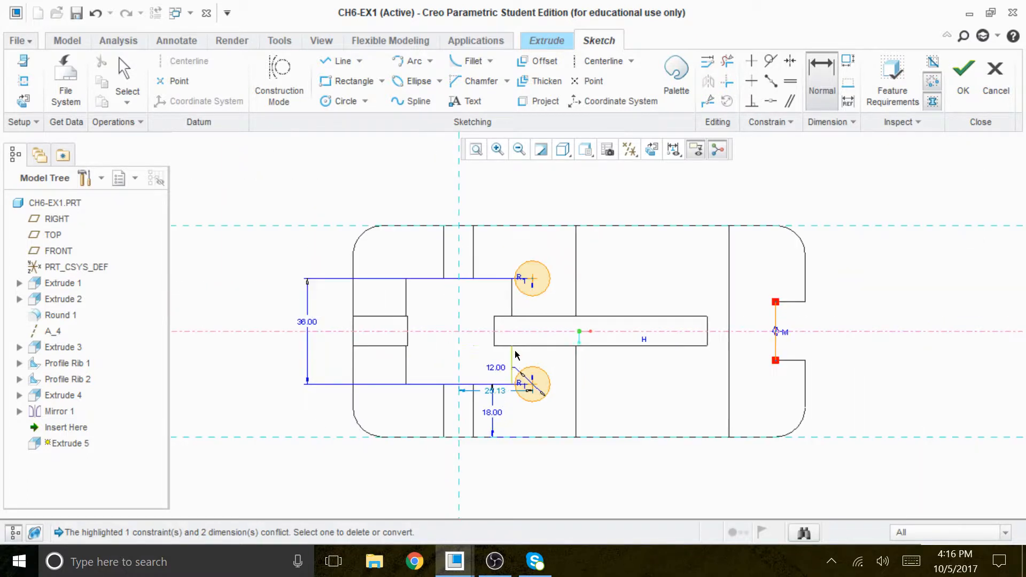
scroll(529, 310, up, 2)
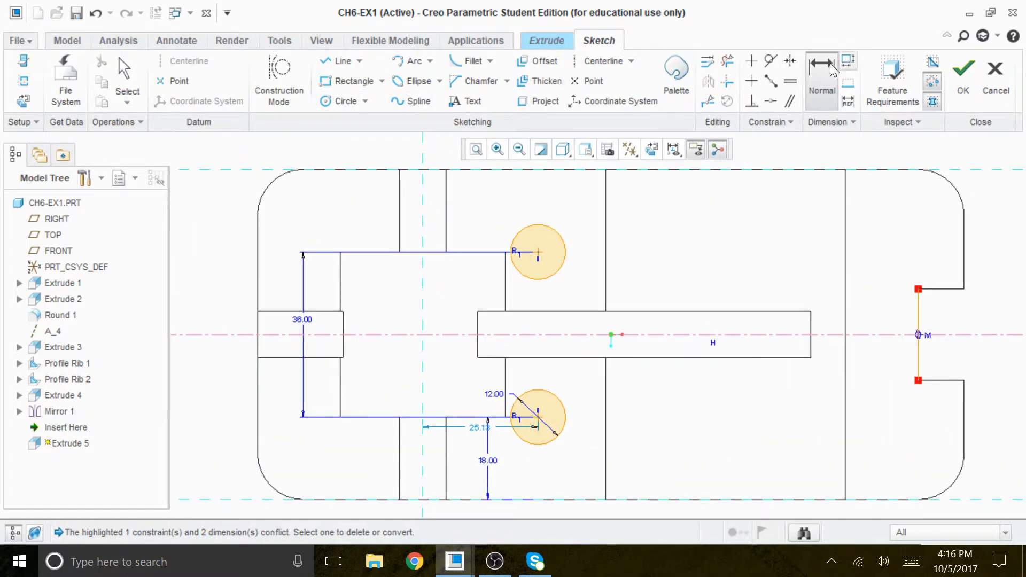
click(539, 252)
click(535, 170)
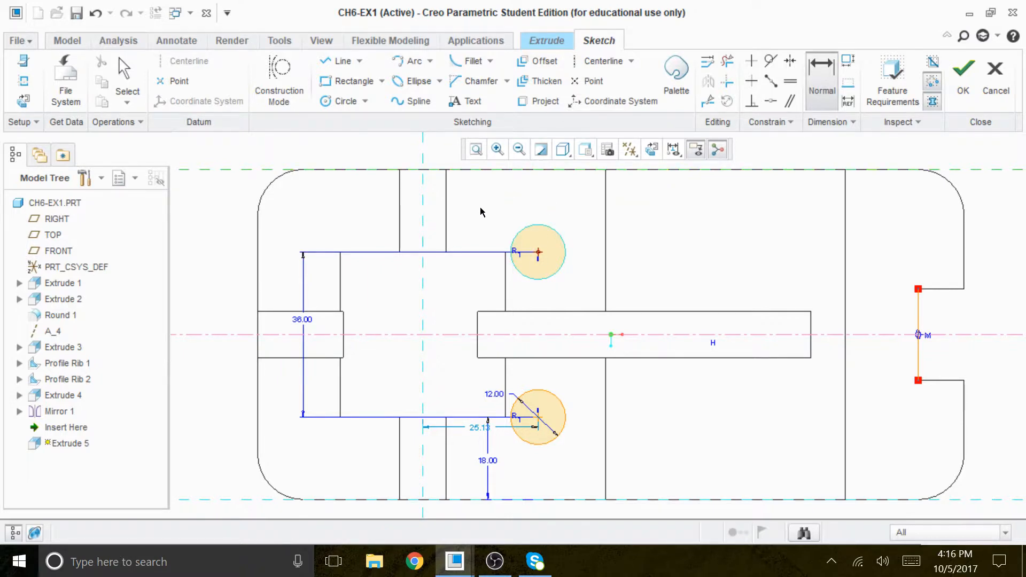
middle_click(481, 209)
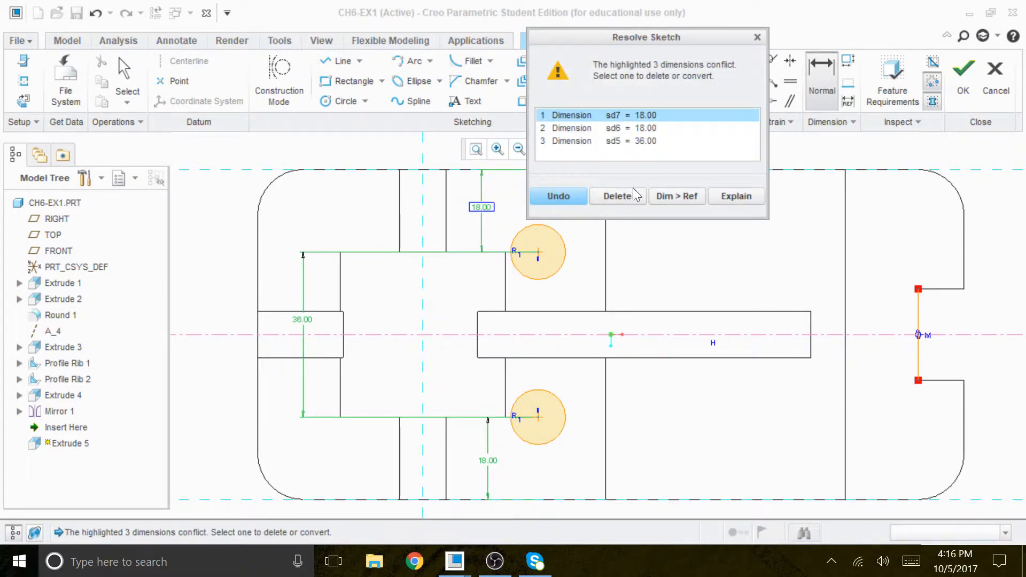
click(558, 196)
Step: Dimension the lower circle's centre horizontally from the base's left edge and set the distance to 59
scroll(539, 416, down, 2)
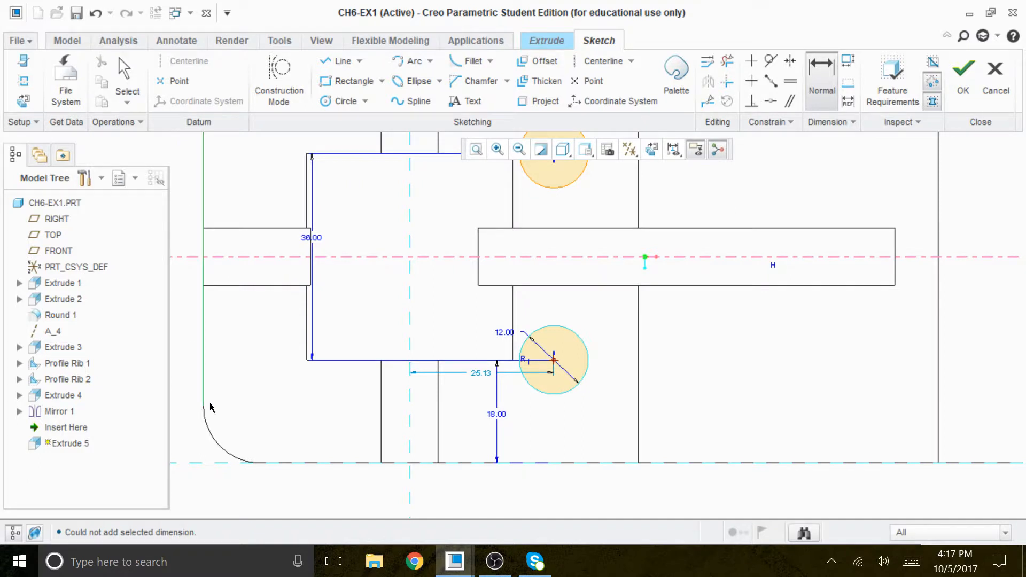
scroll(482, 426, up, 2)
middle_click(419, 497)
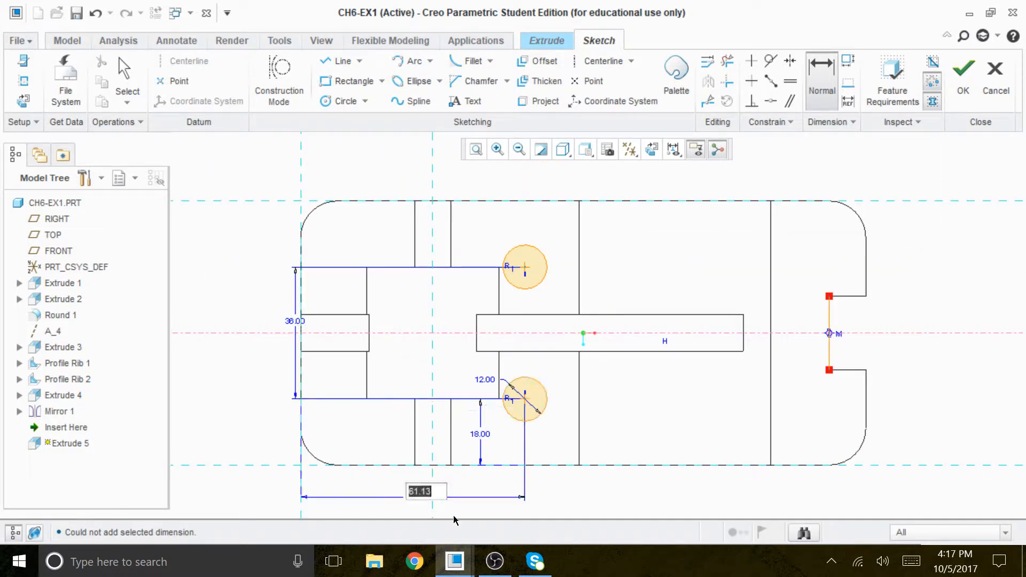
text(59)
key(Return)
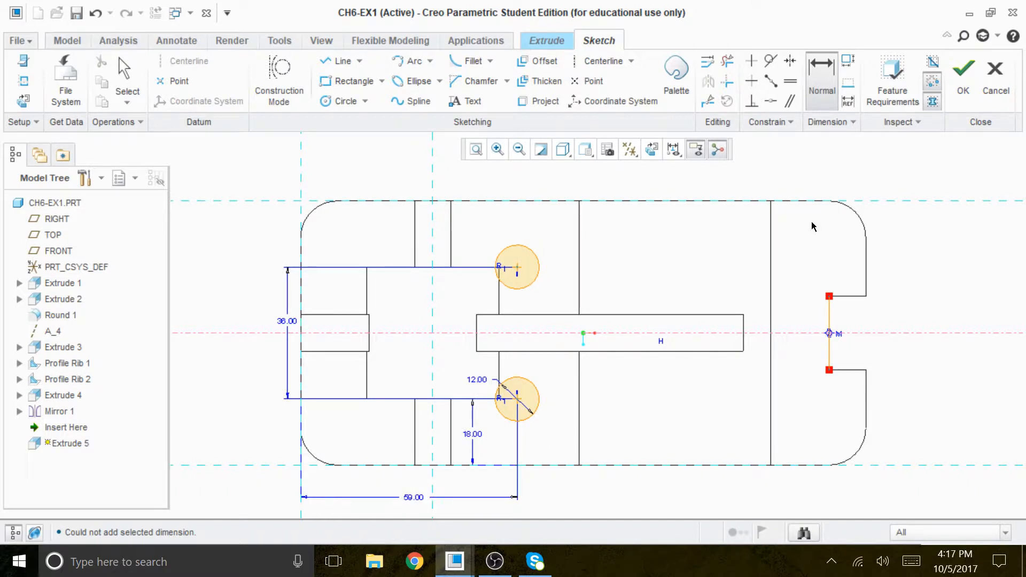
Step: Turn on the display of all datum types and try to finish the sketch
click(964, 73)
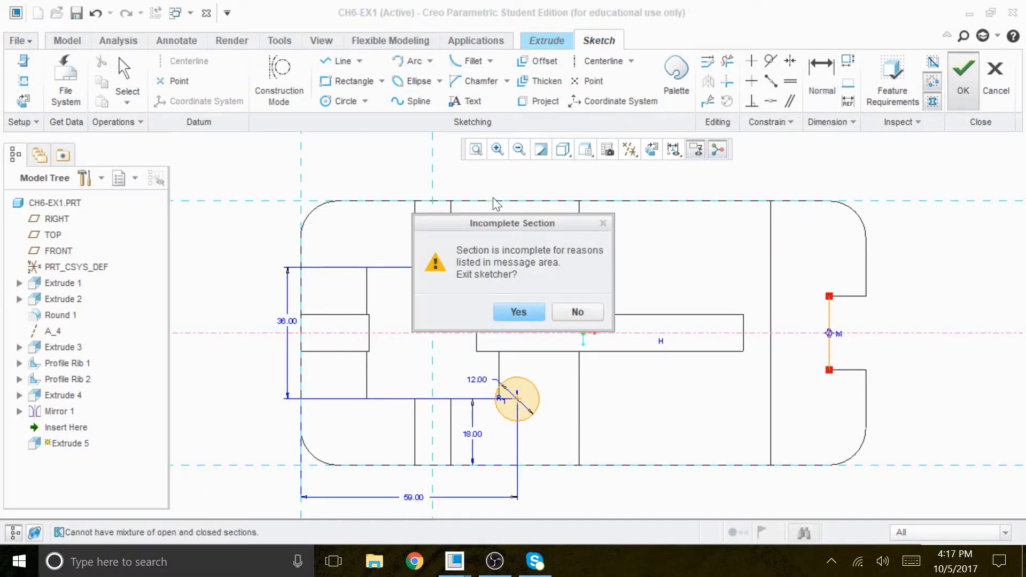
click(575, 311)
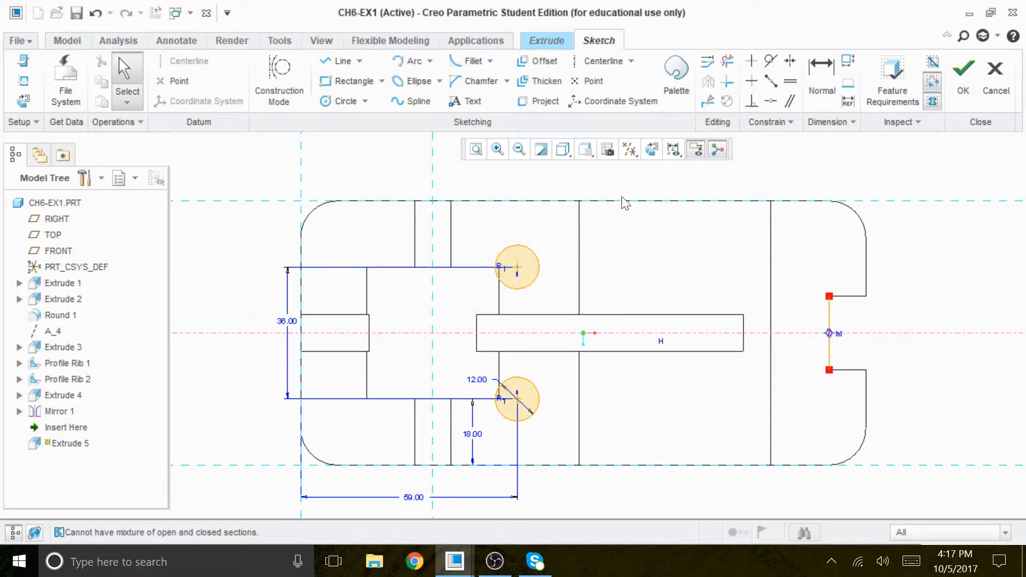
click(632, 150)
click(600, 171)
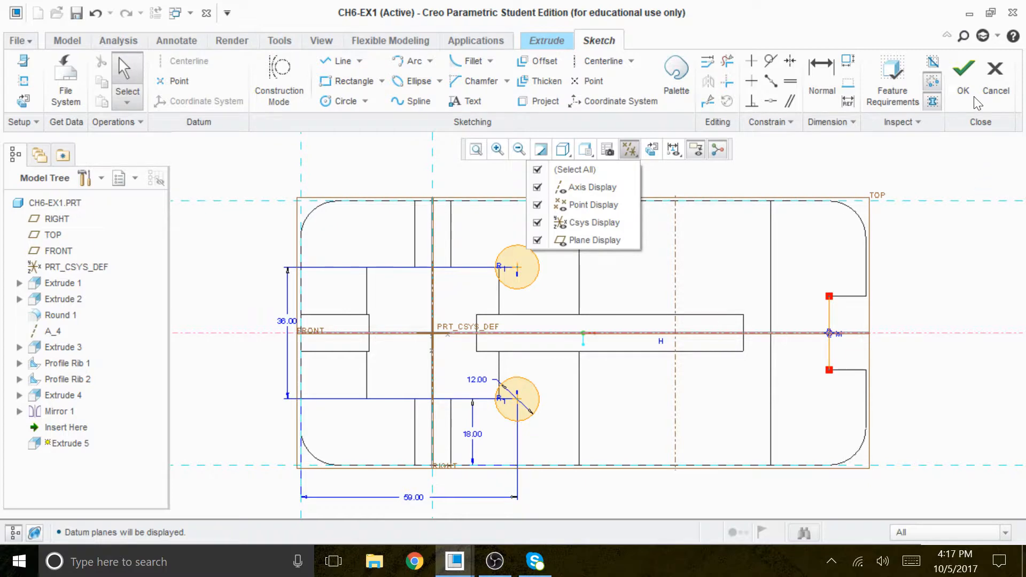
click(961, 62)
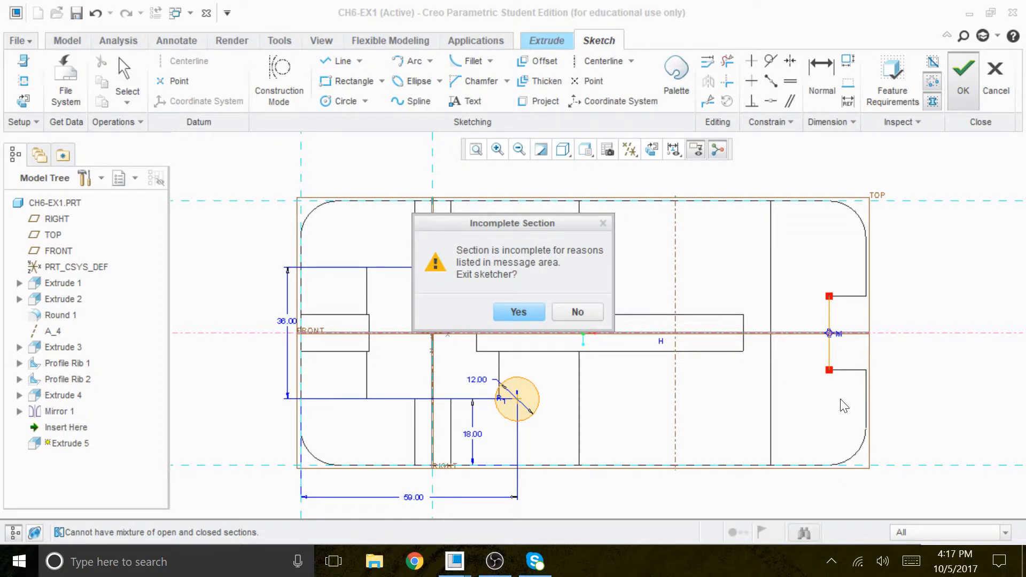
click(574, 309)
Step: Remove both halves of the projected notch edge with Delete Segment and finish the sketch
scroll(746, 396, up, 2)
scroll(750, 393, down, 3)
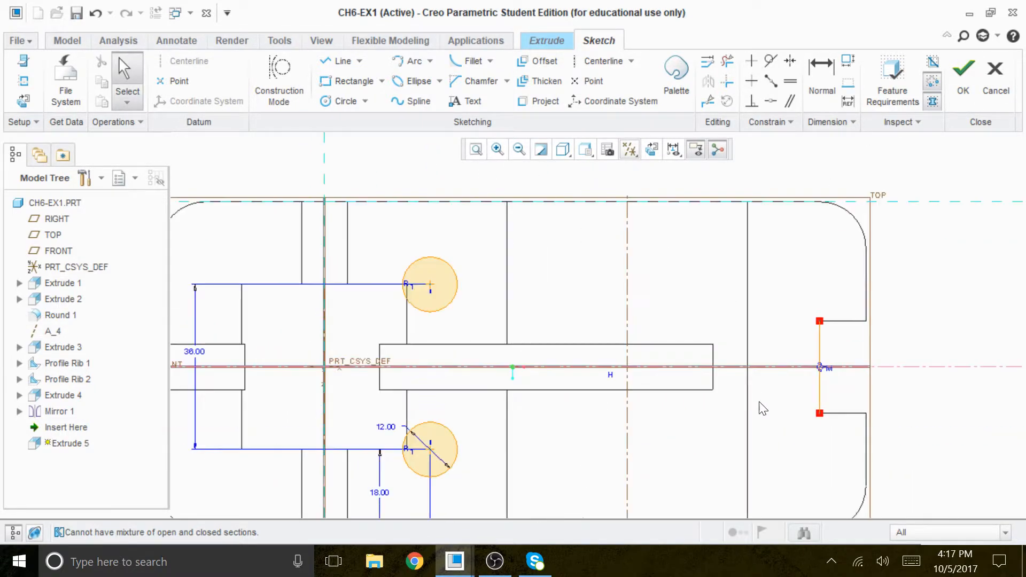
scroll(753, 399, down, 3)
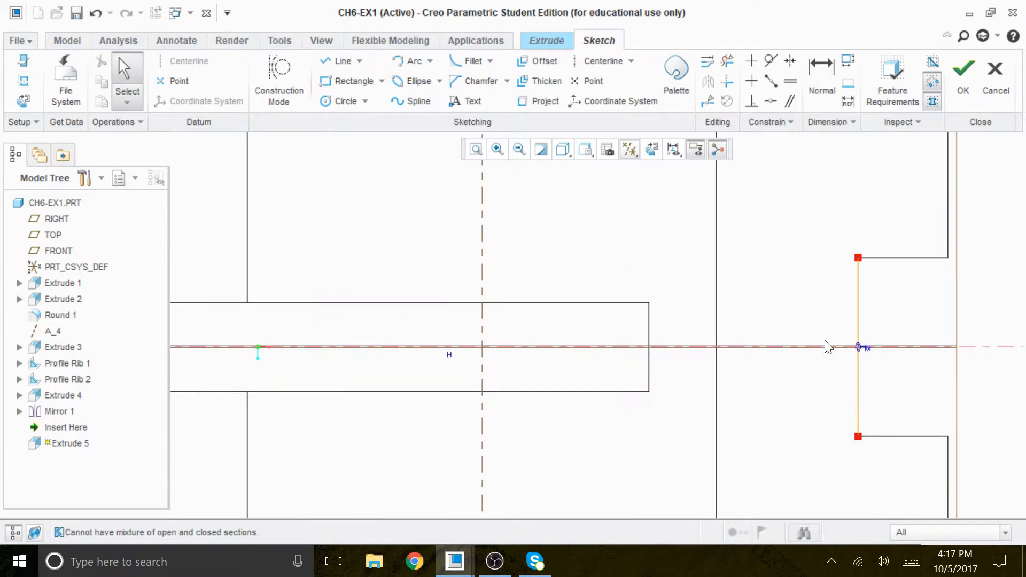
click(727, 61)
drag(896, 271, 842, 295)
mouse_move(903, 418)
mouse_down()
mouse_move(862, 399)
mouse_move(841, 403)
mouse_up()
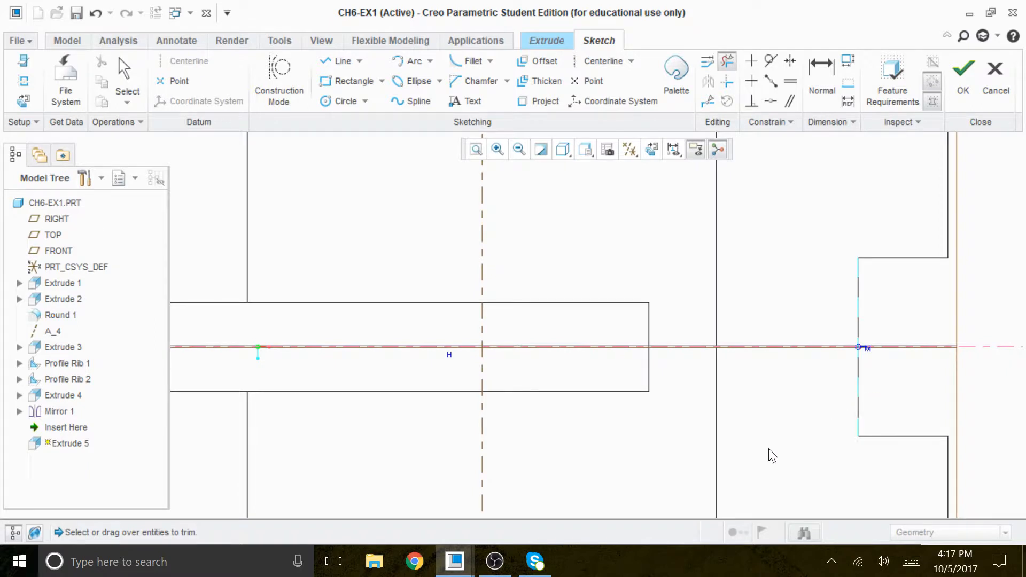
click(964, 72)
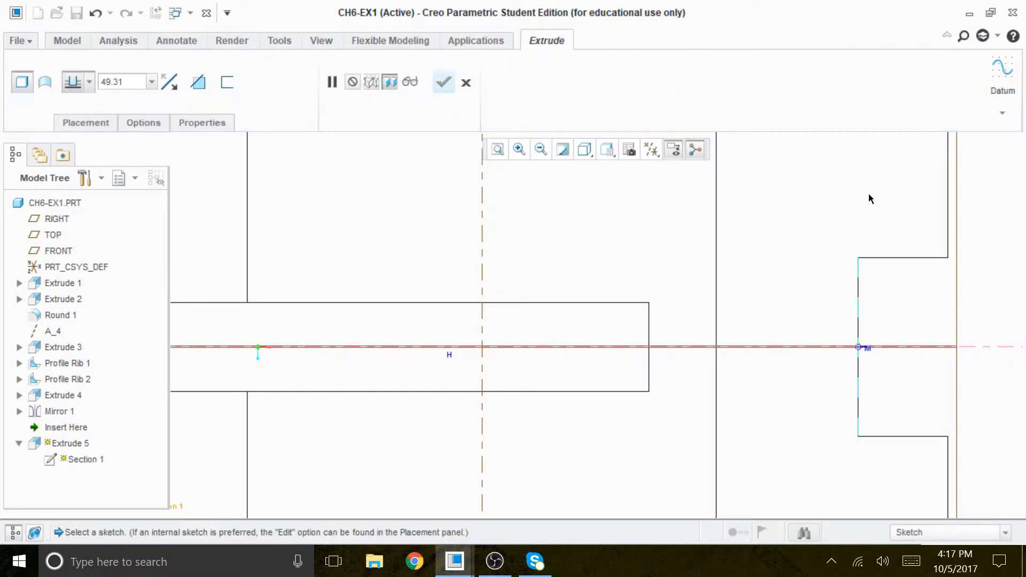
Step: Set the model display to Shading and turn the part to a three-dimensional view to see the extrusion
scroll(752, 268, down, 5)
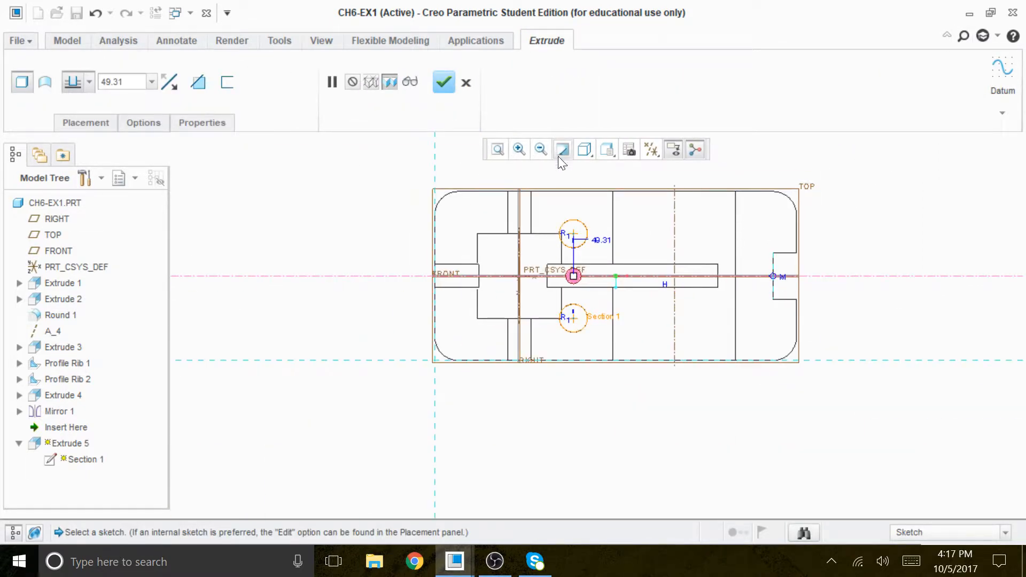
click(583, 154)
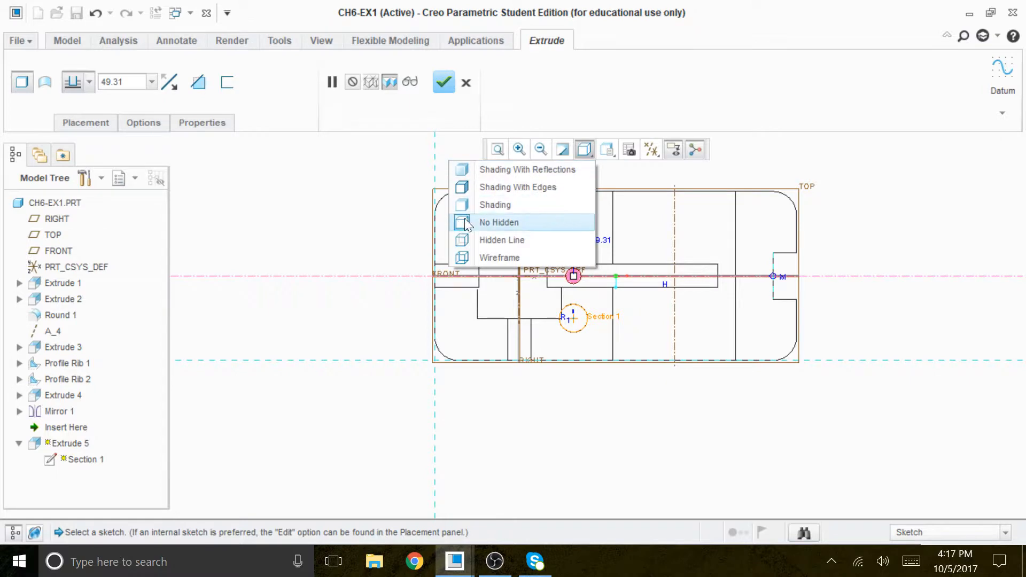
click(498, 207)
mouse_move(592, 420)
middle_down()
mouse_move(615, 345)
mouse_move(476, 315)
middle_up()
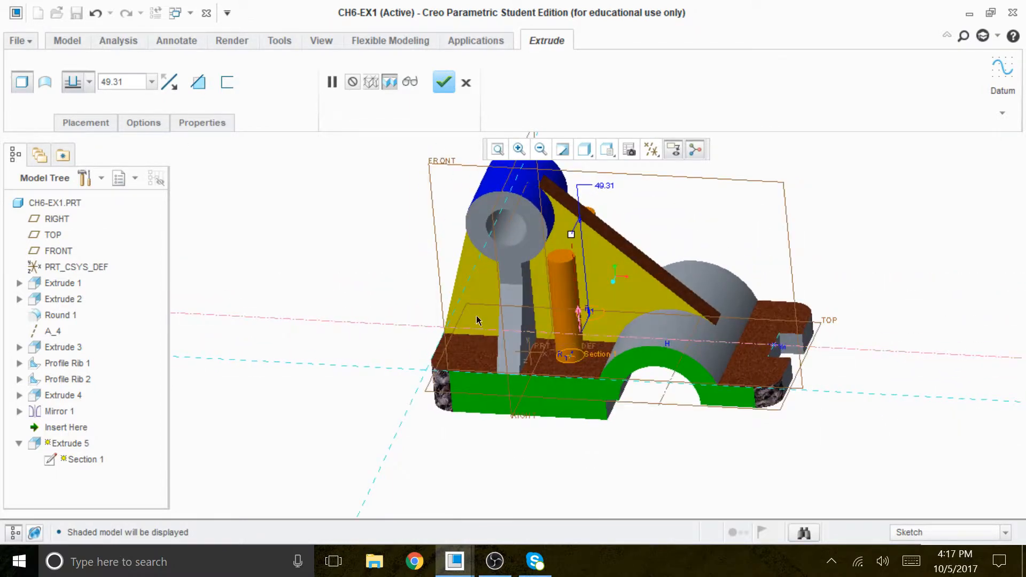
Step: Reverse the extrusion into the base as a Through All cut, complete the two holes and save the part
click(169, 81)
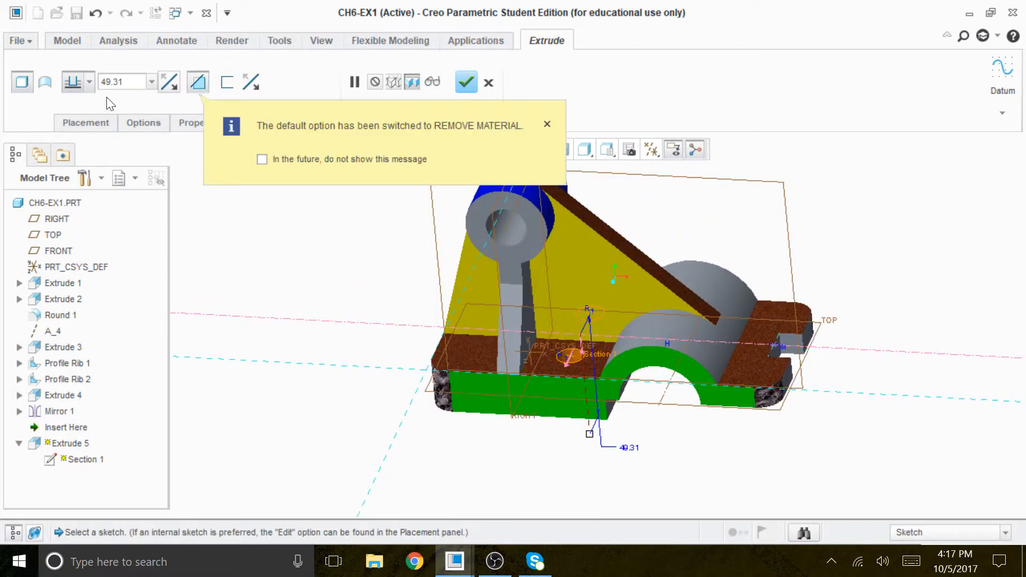
click(89, 83)
click(73, 173)
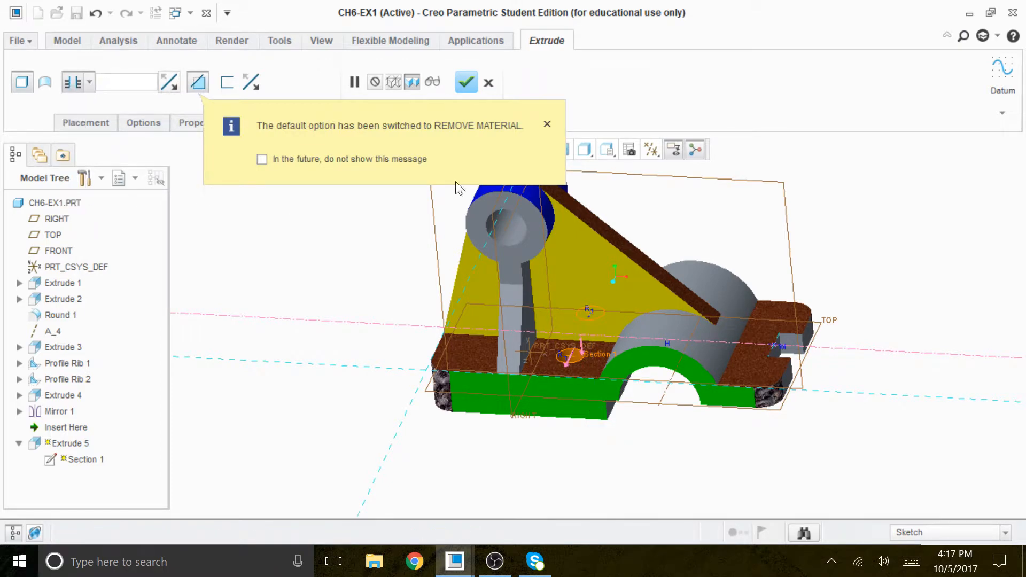
click(547, 124)
click(466, 83)
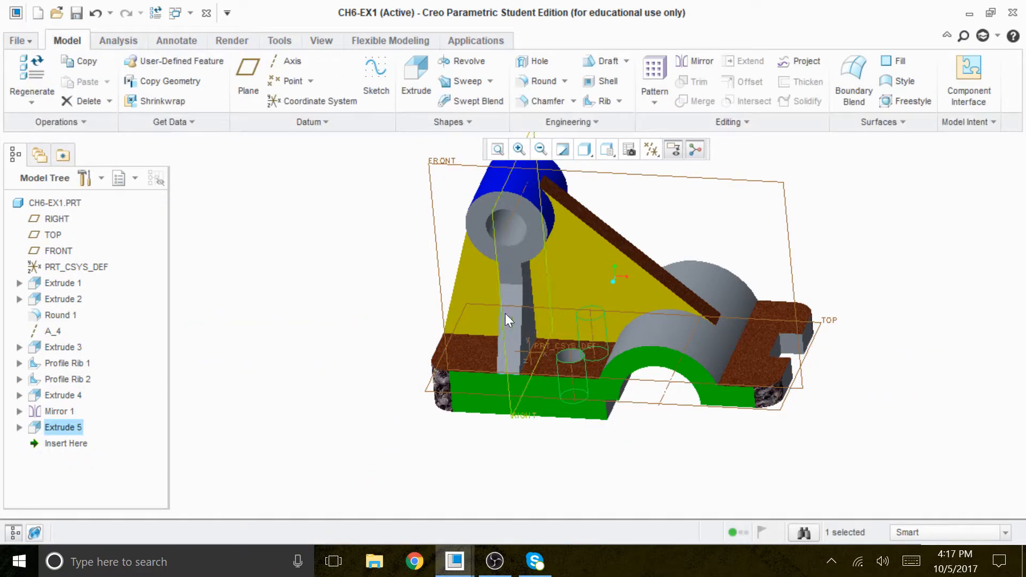
click(77, 14)
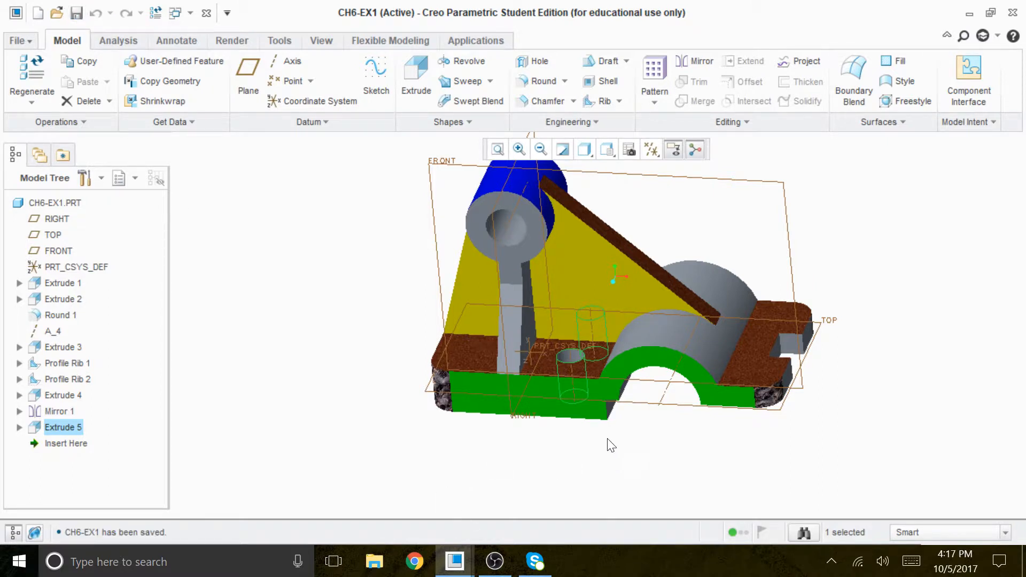
middle_drag(588, 496, 572, 530)
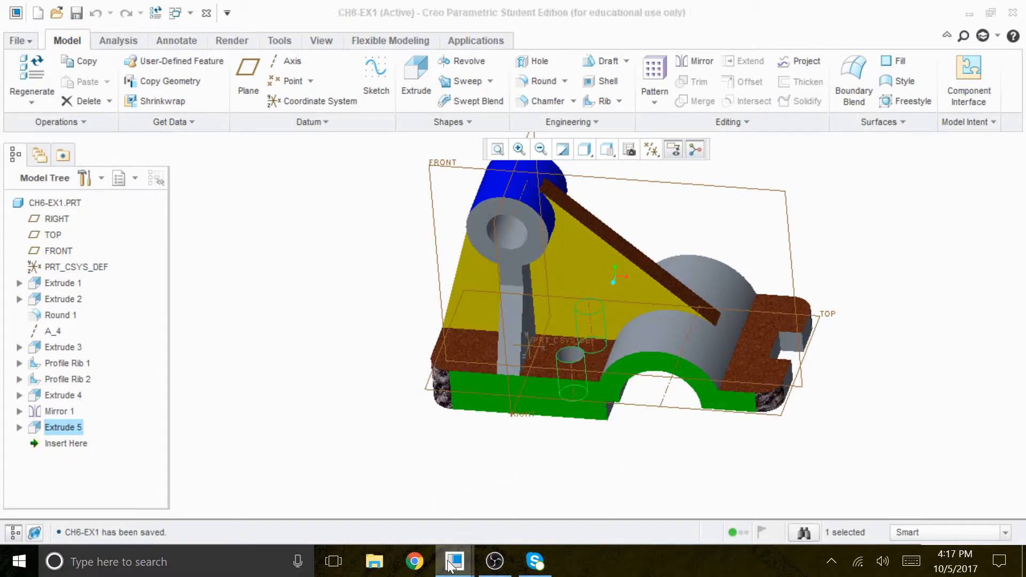
Step: Switch to the CH6-EX1 drawing window and turn off the display of all datum types
mouse_move(455, 561)
click(537, 517)
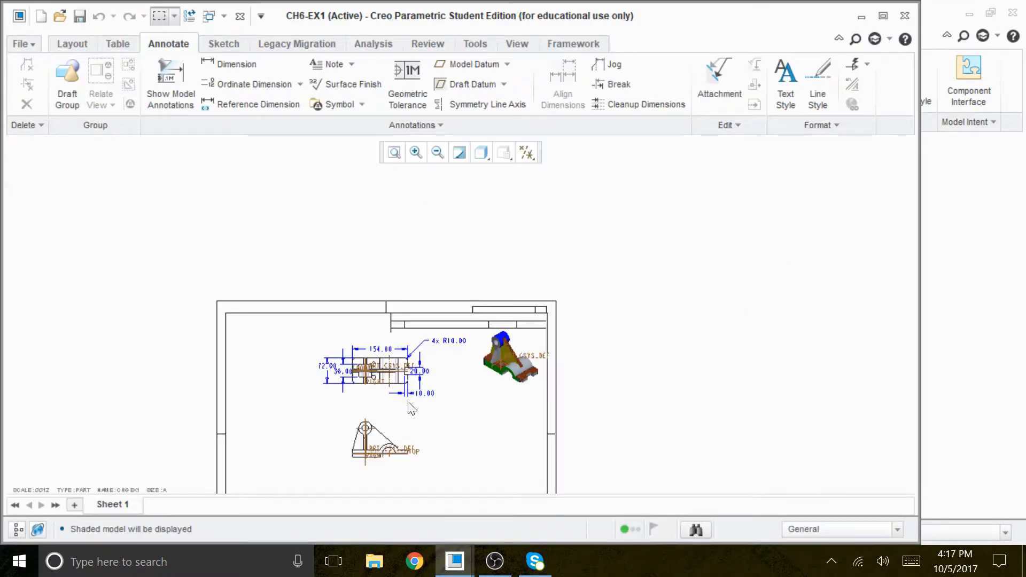
scroll(417, 405, up, 5)
click(527, 153)
click(482, 172)
click(689, 307)
scroll(556, 265, up, 2)
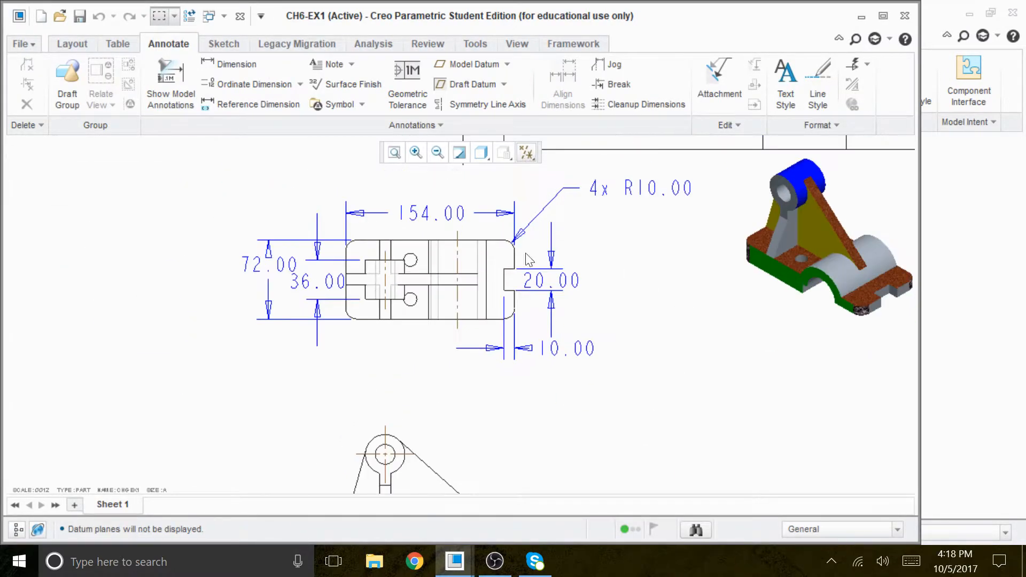
Step: Show the axes of the two new holes, A_7 and A_8, in the drawing's top view using Show Model Annotations
scroll(413, 297, down, 4)
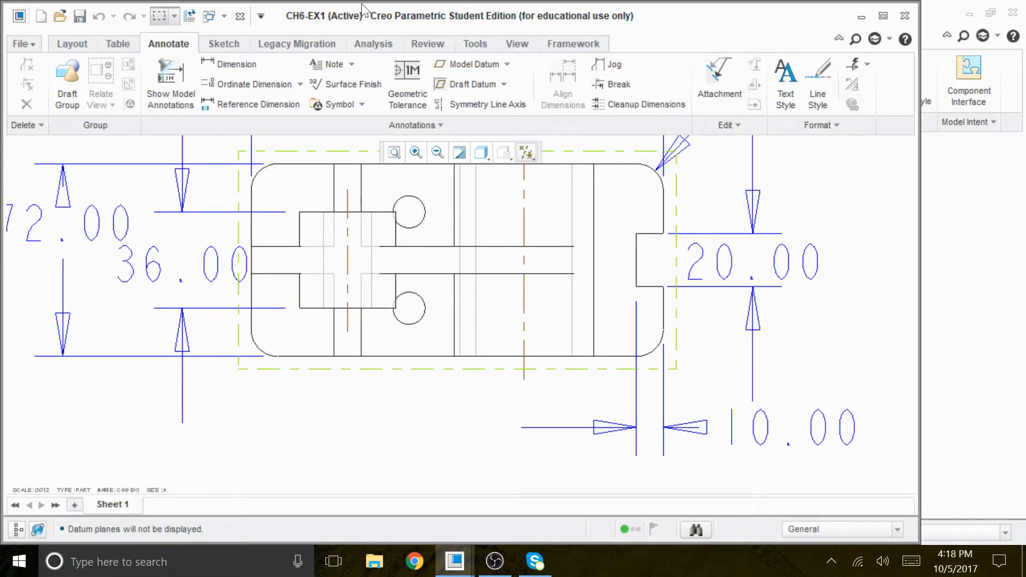
click(171, 100)
click(938, 178)
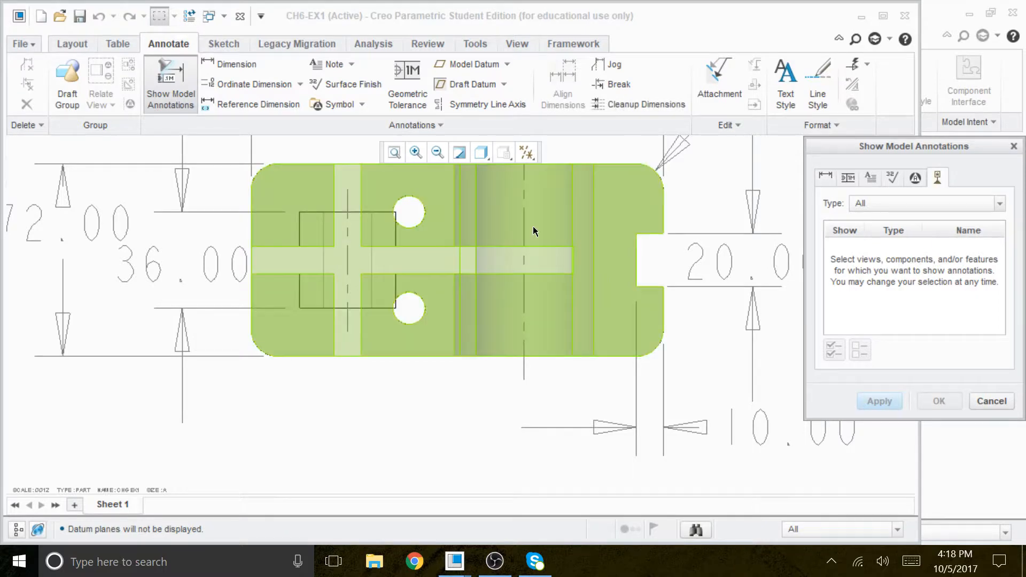
click(423, 221)
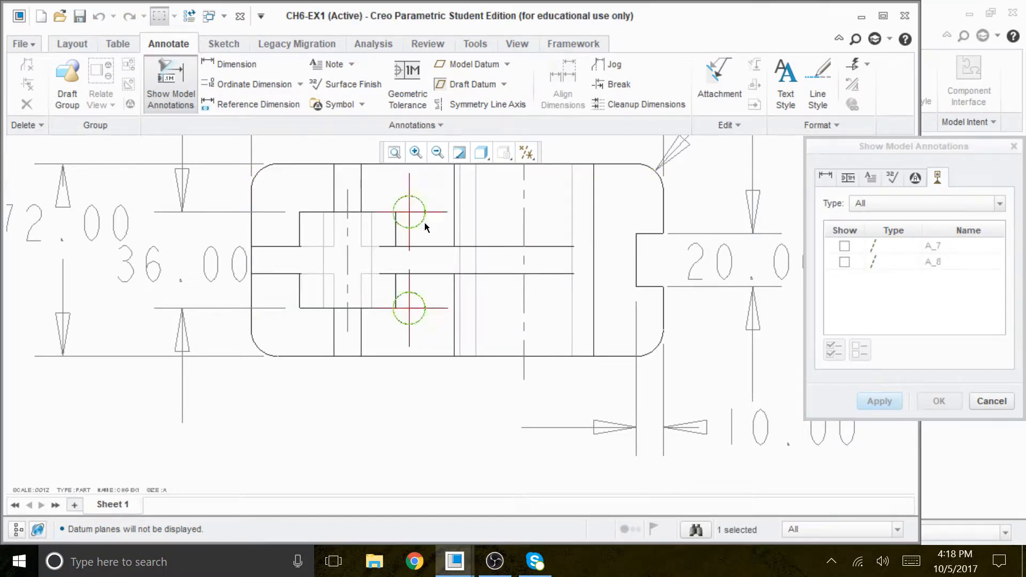
click(845, 246)
click(844, 262)
click(883, 403)
click(1004, 401)
Step: Dimension the horizontal distance from the lower hole's vertical axis to the base's left edge, placing it below the top view
scroll(405, 461, up, 3)
scroll(405, 461, down, 5)
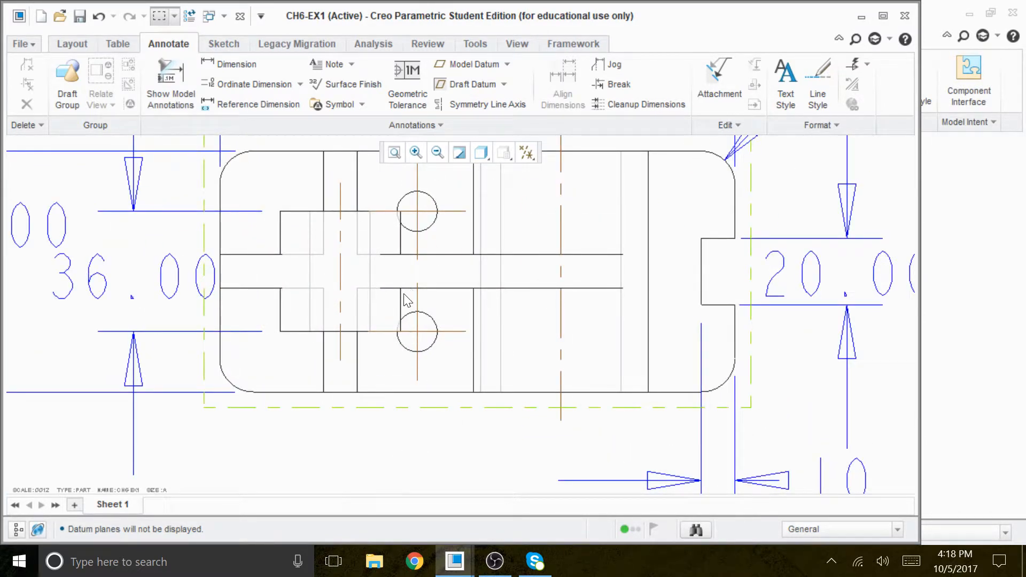
click(420, 253)
click(236, 66)
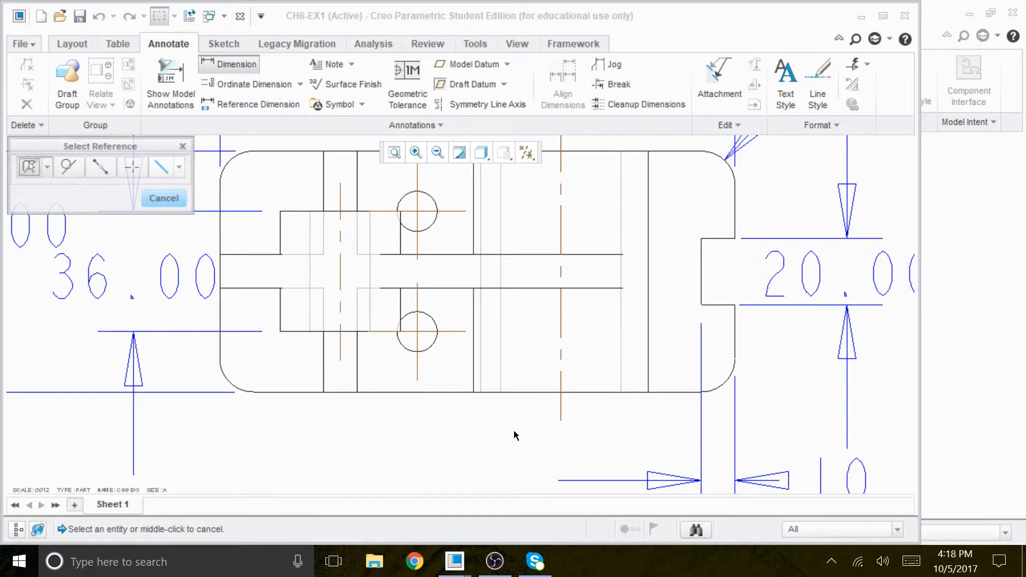
click(419, 371)
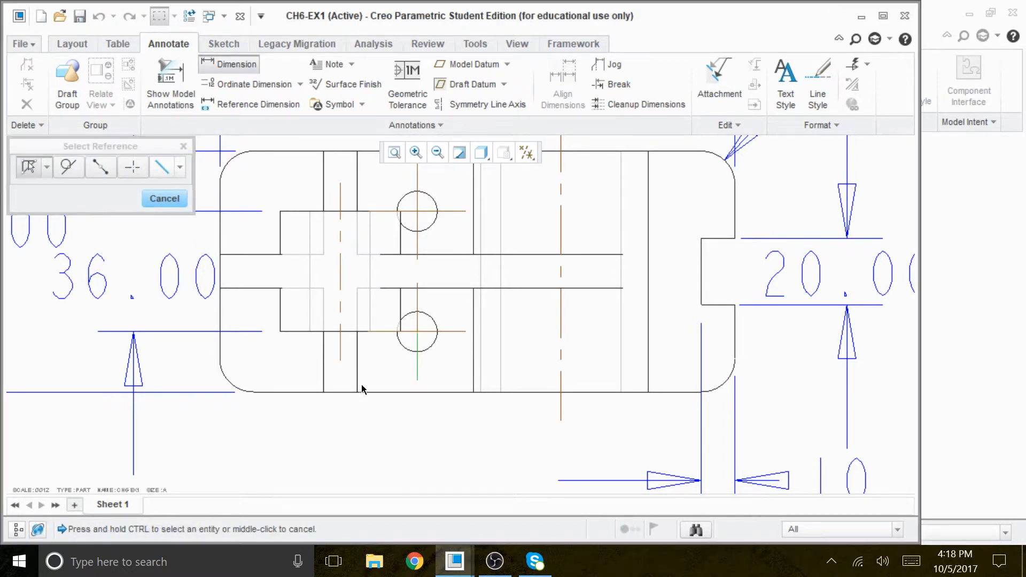
ctrl+click(220, 347)
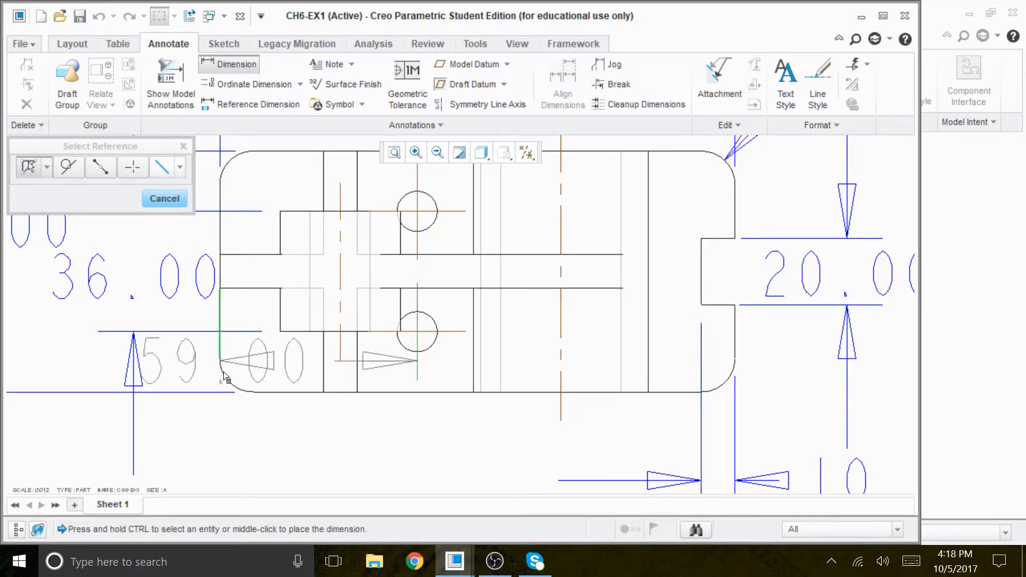
middle_click(348, 458)
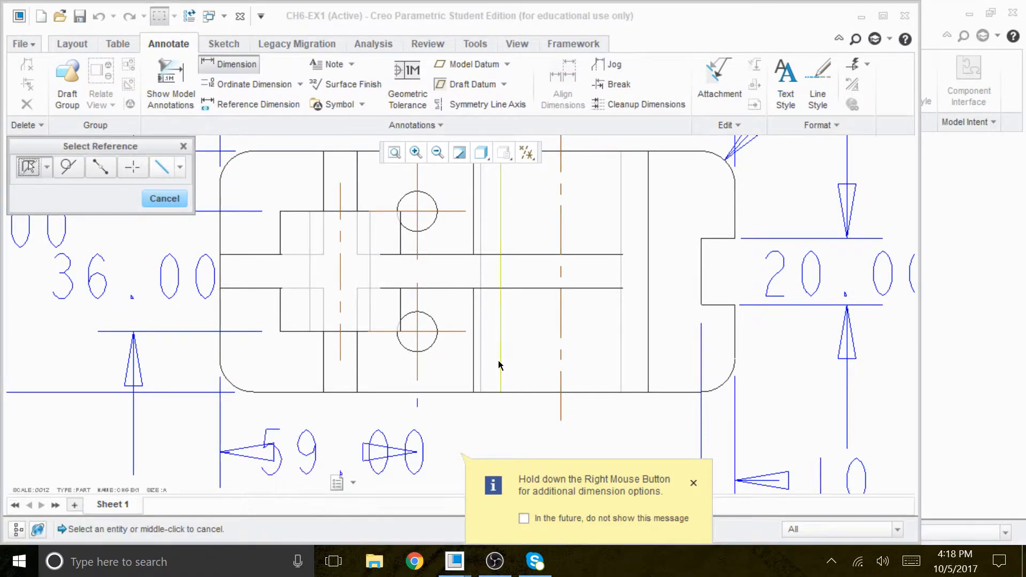
Step: Dimension the vertical distance from the lower hole's horizontal axis to the base's lower edge, placing it right of the hole
click(382, 332)
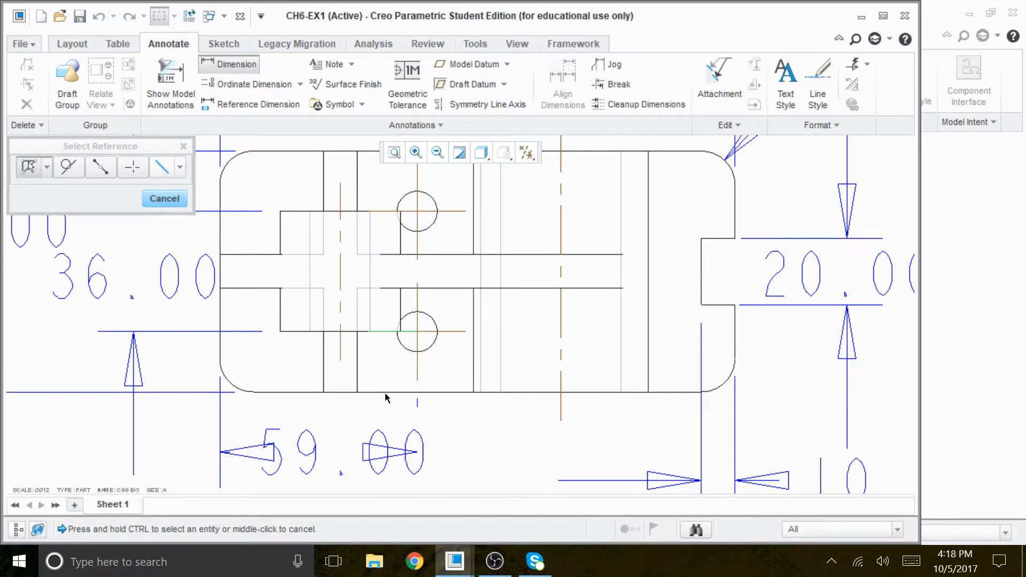
ctrl+click(385, 392)
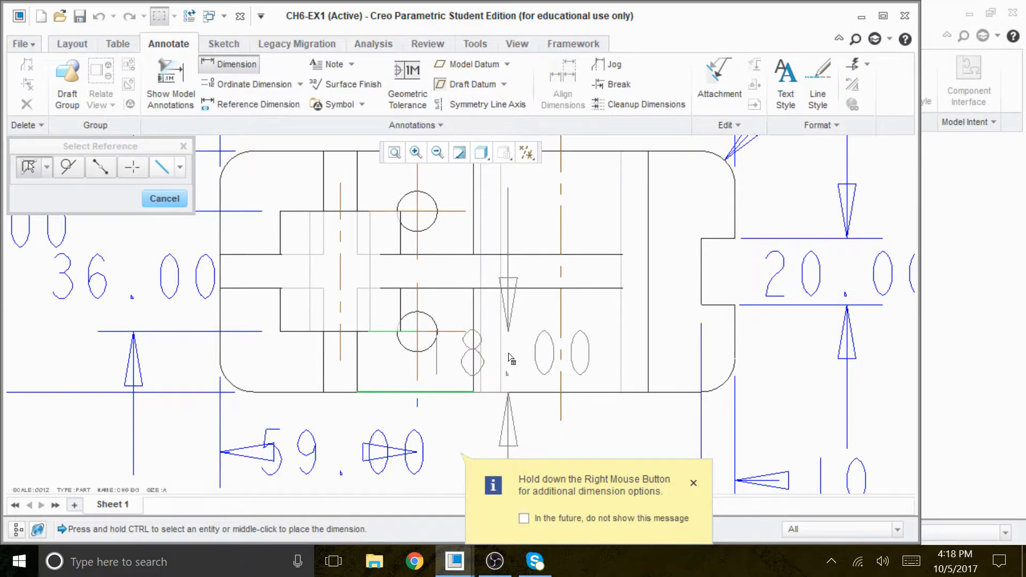
middle_click(533, 365)
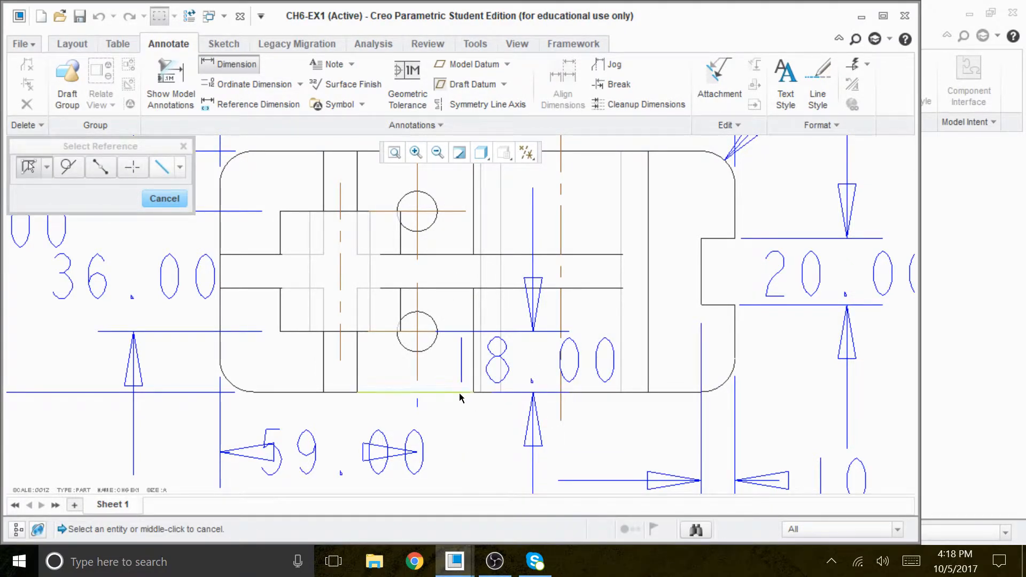
Step: Add a diameter dimension to the upper hole, placing its text above the base outline
scroll(459, 393, up, 3)
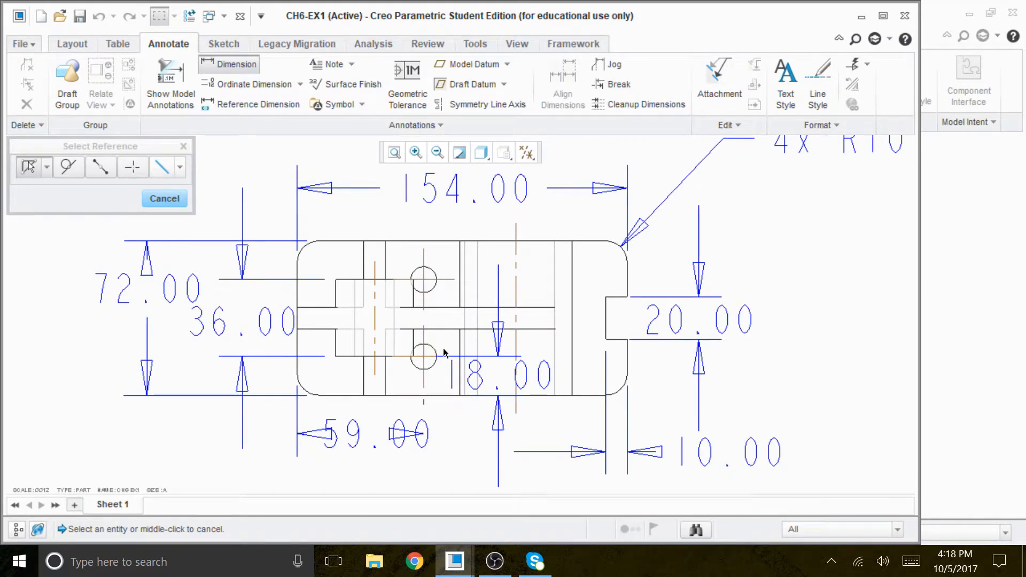
scroll(443, 345, down, 1)
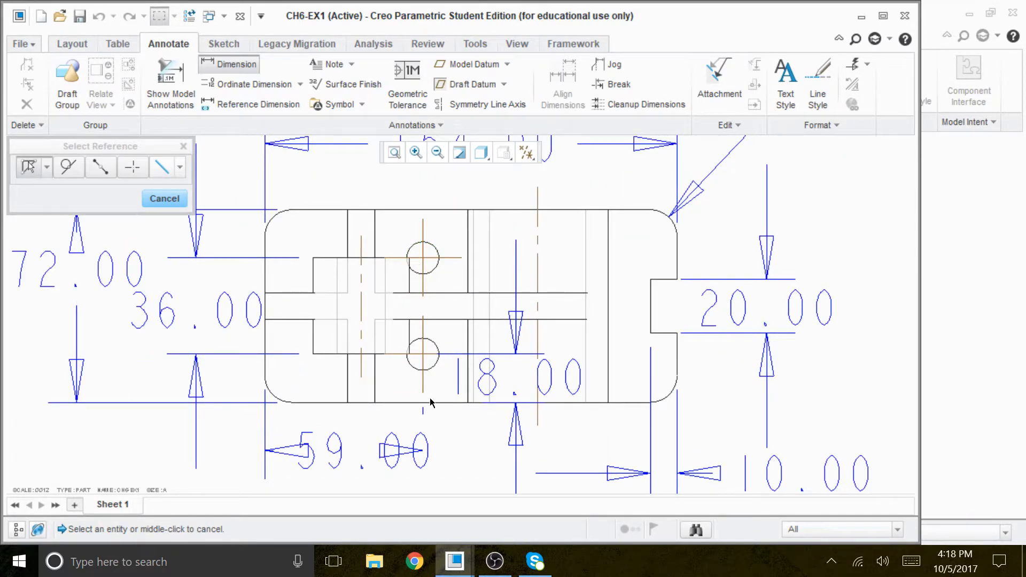
scroll(431, 402, up, 2)
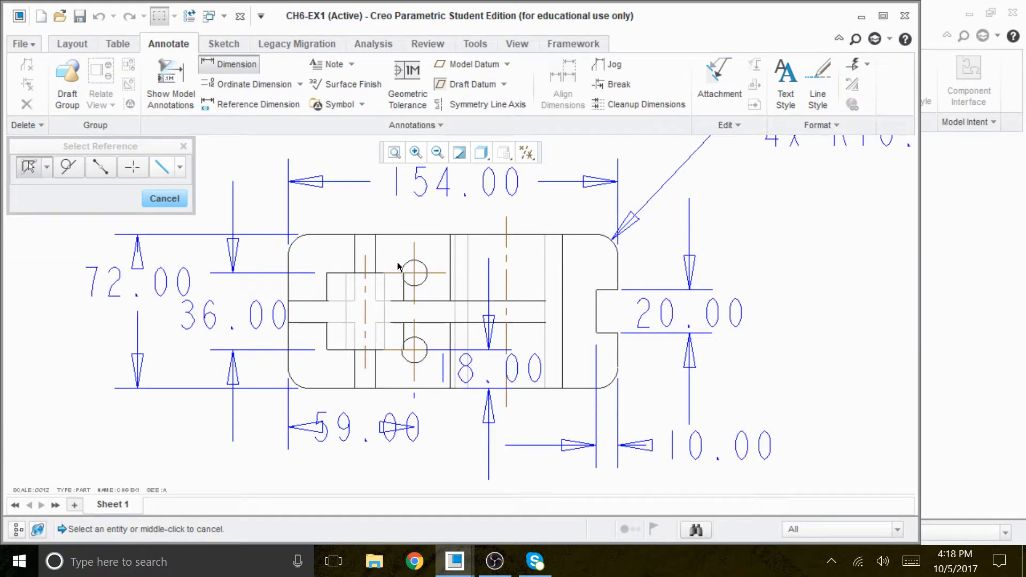
click(407, 270)
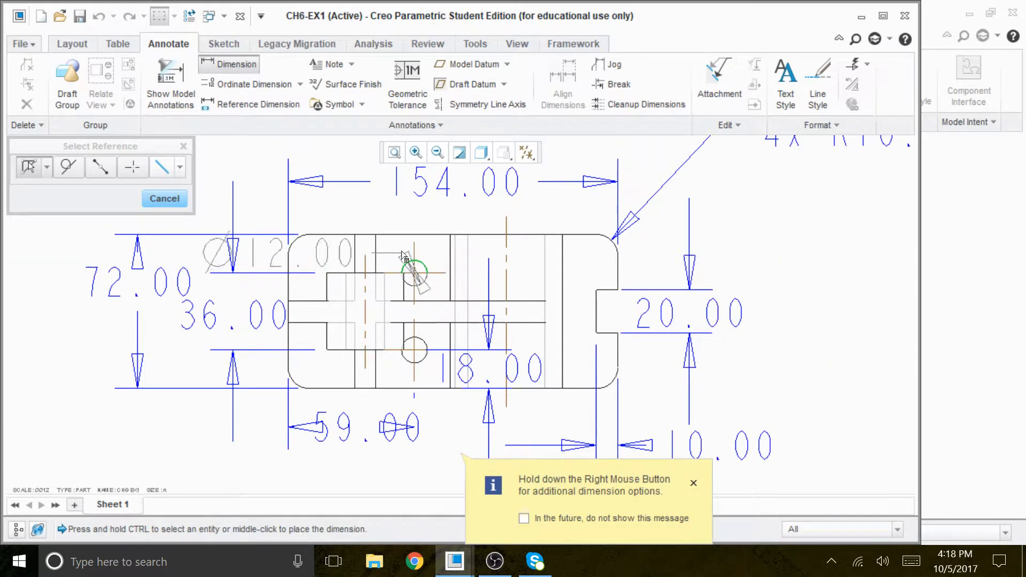
middle_click(428, 214)
Step: Finish dimensioning and move the base's overall length dimension higher to clear the hole's diameter text
scroll(407, 267, down, 2)
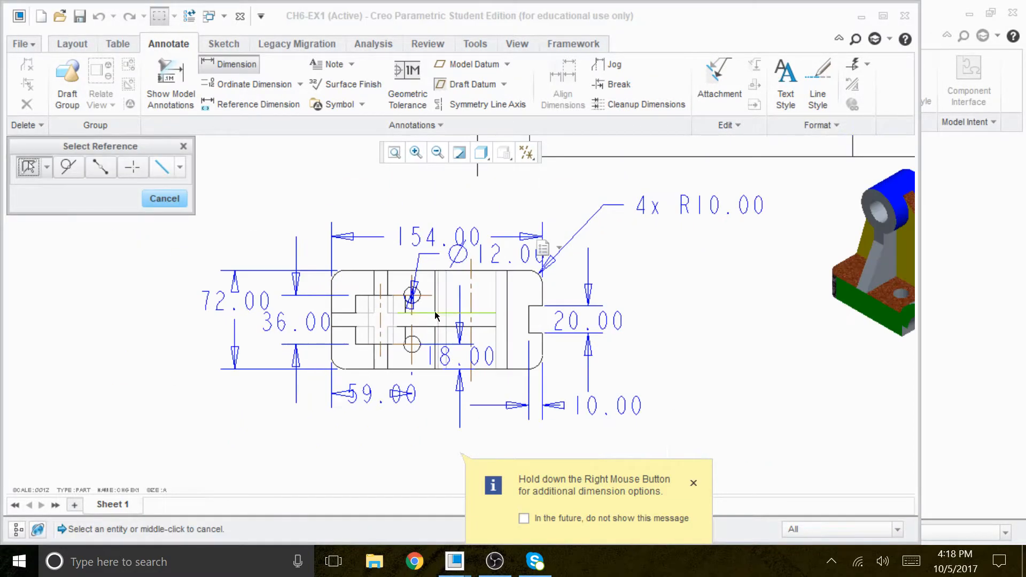
scroll(428, 257, up, 4)
scroll(430, 246, down, 2)
scroll(446, 248, up, 2)
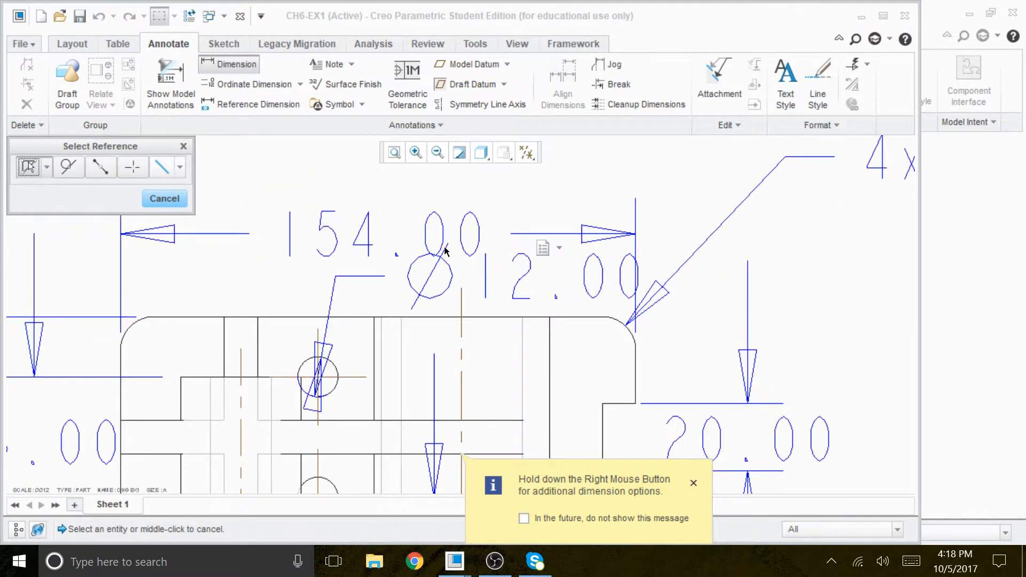
middle_click(365, 231)
click(368, 236)
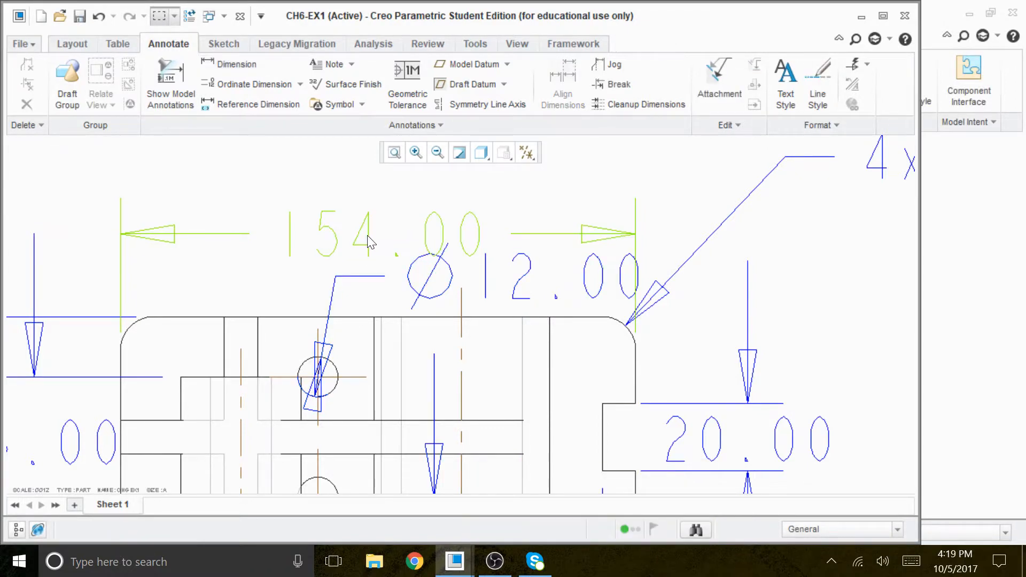
drag(369, 236, 364, 154)
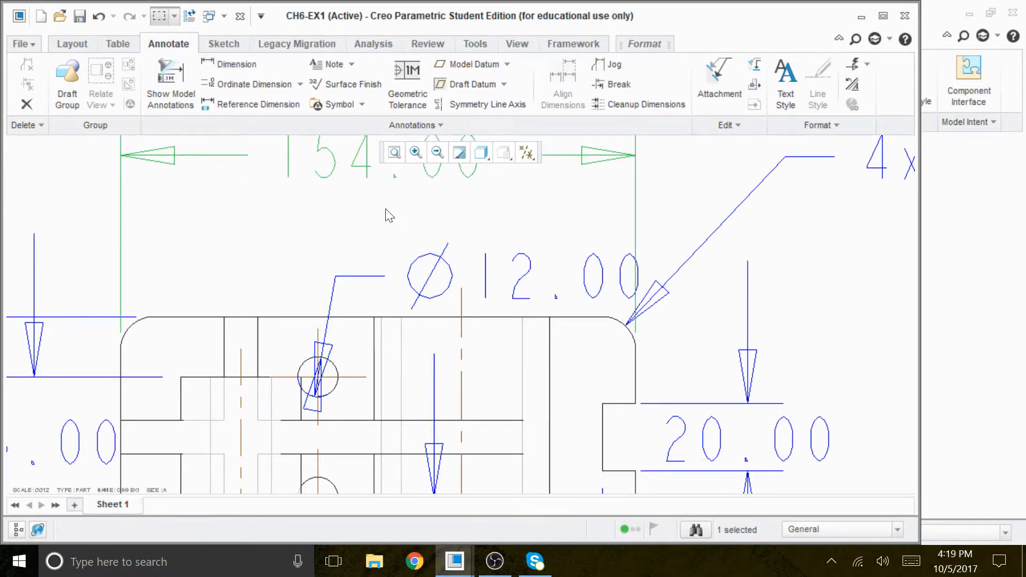
click(390, 214)
Step: Move the hole's diameter dimension up and flip its arrow to point at the circle from outside
click(529, 283)
drag(518, 275, 518, 223)
scroll(322, 374, down, 2)
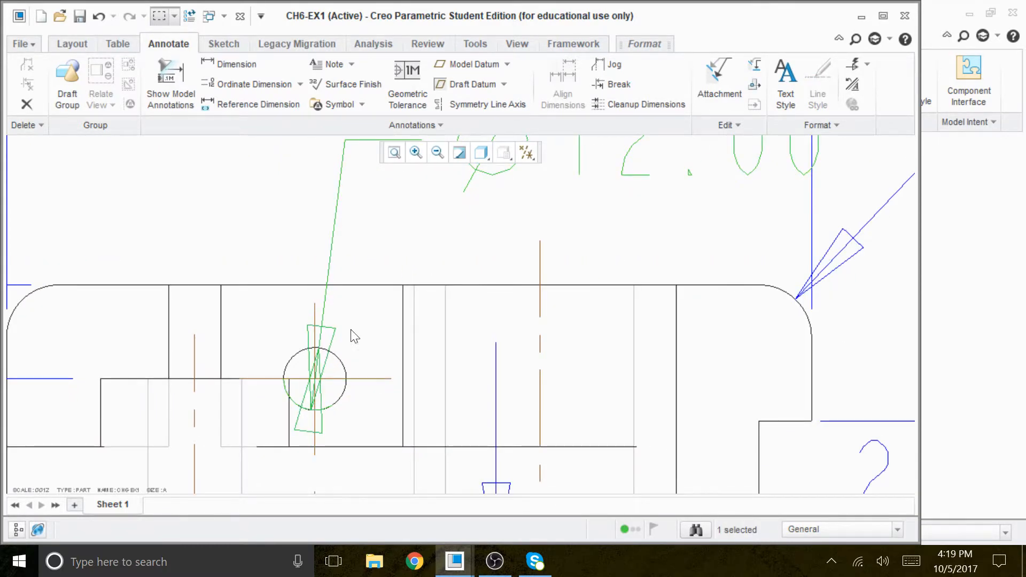
scroll(343, 365, up, 2)
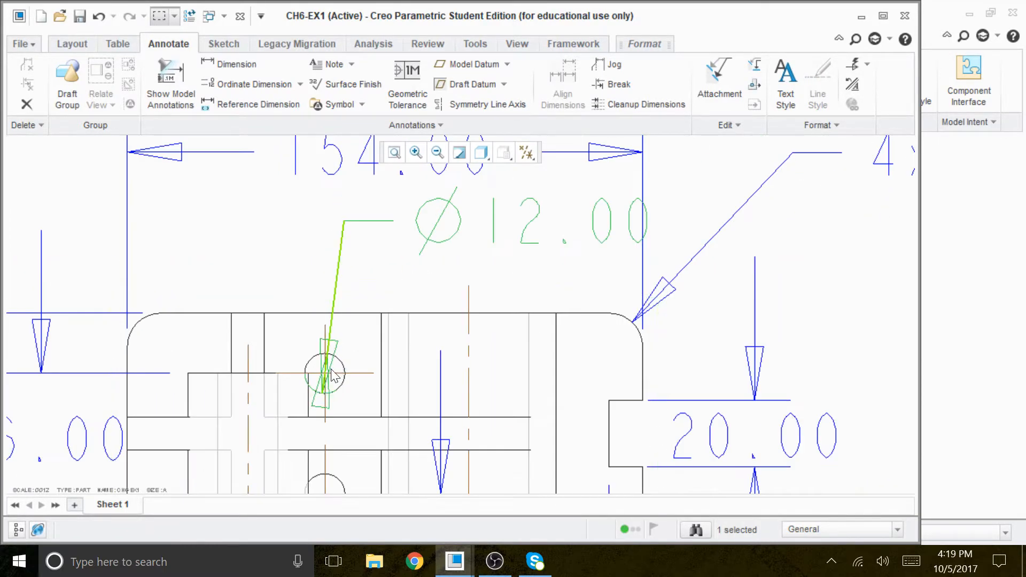
right_click(454, 223)
click(362, 389)
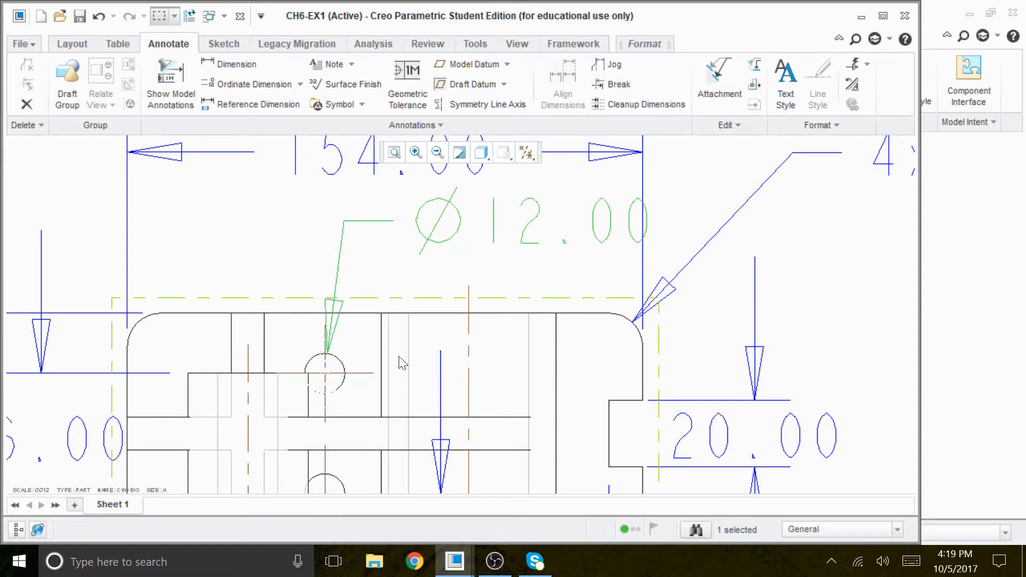
click(581, 271)
Step: Add "2x" in front of the hole's diameter value in the dimension's display text
scroll(463, 278, up, 3)
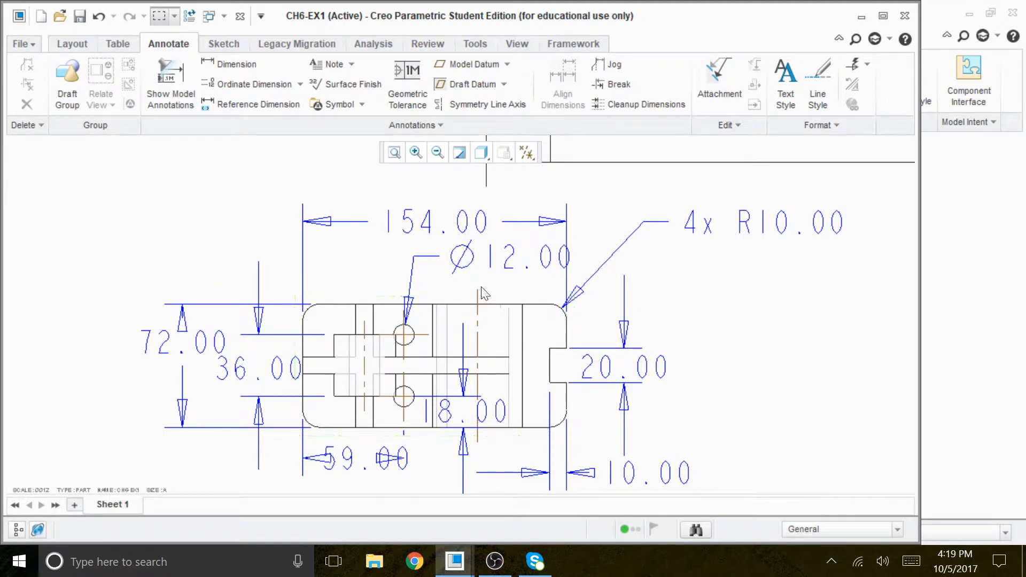
scroll(481, 291, down, 2)
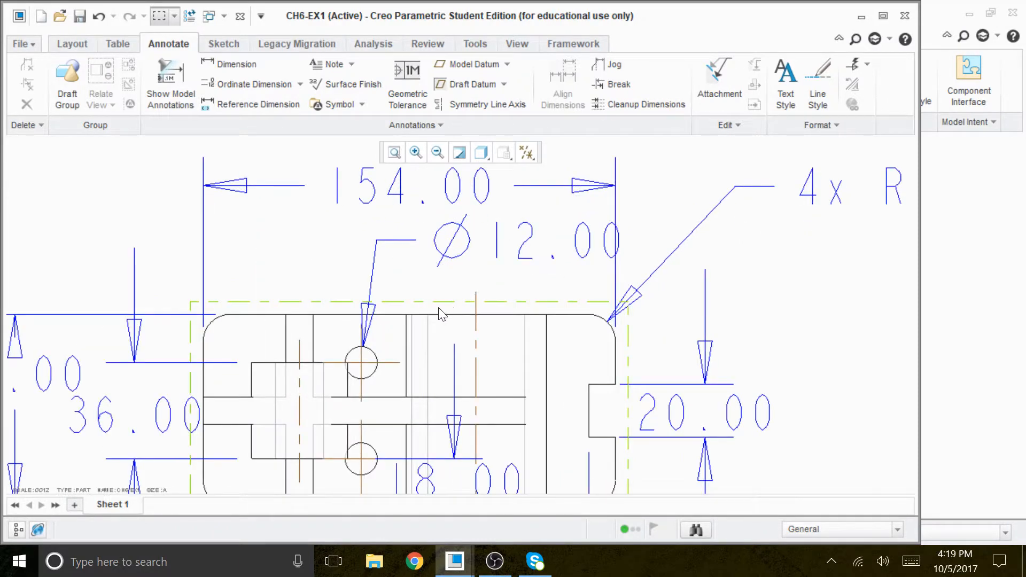
double_click(529, 252)
click(675, 177)
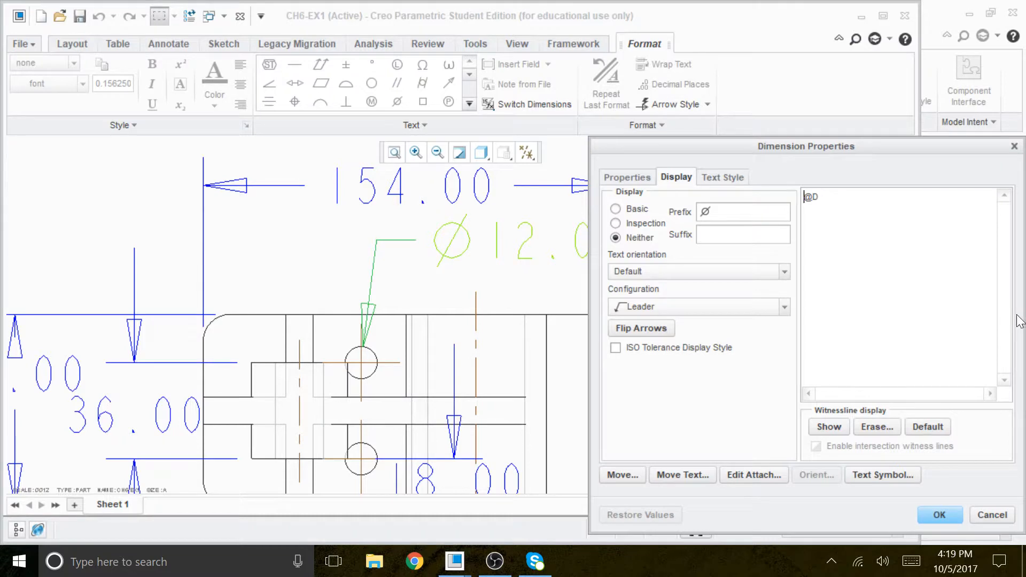
text(2)
click(940, 515)
click(694, 300)
scroll(694, 299, down, 1)
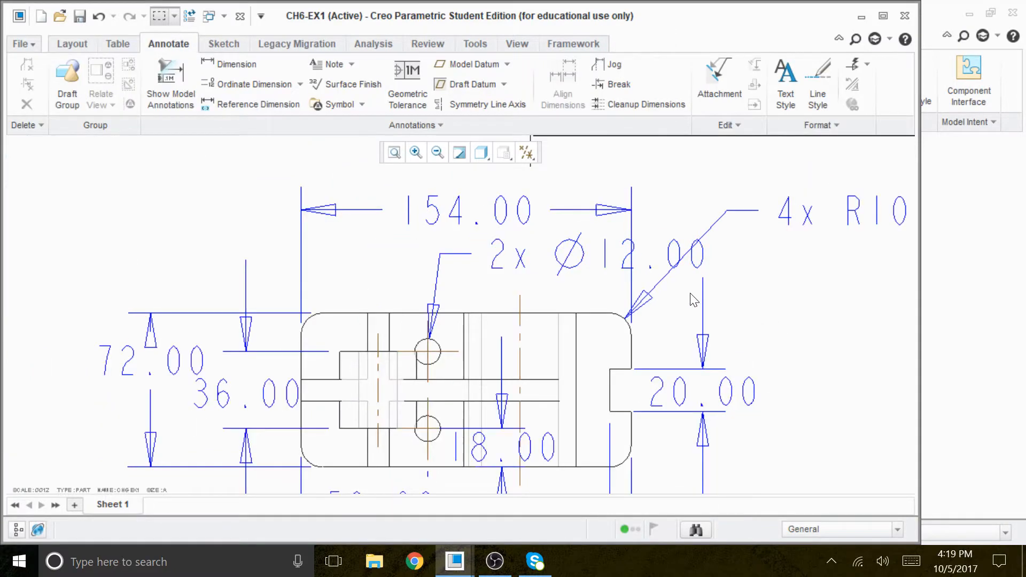
Step: Move the 2x hole diameter dimension to the upper left of the top view, away from the corner radius leader
click(628, 258)
mouse_move(628, 258)
mouse_down()
mouse_move(605, 253)
mouse_move(619, 282)
mouse_move(591, 238)
mouse_move(622, 258)
mouse_move(587, 252)
mouse_up()
click(558, 273)
scroll(582, 239, up, 3)
scroll(493, 256, down, 1)
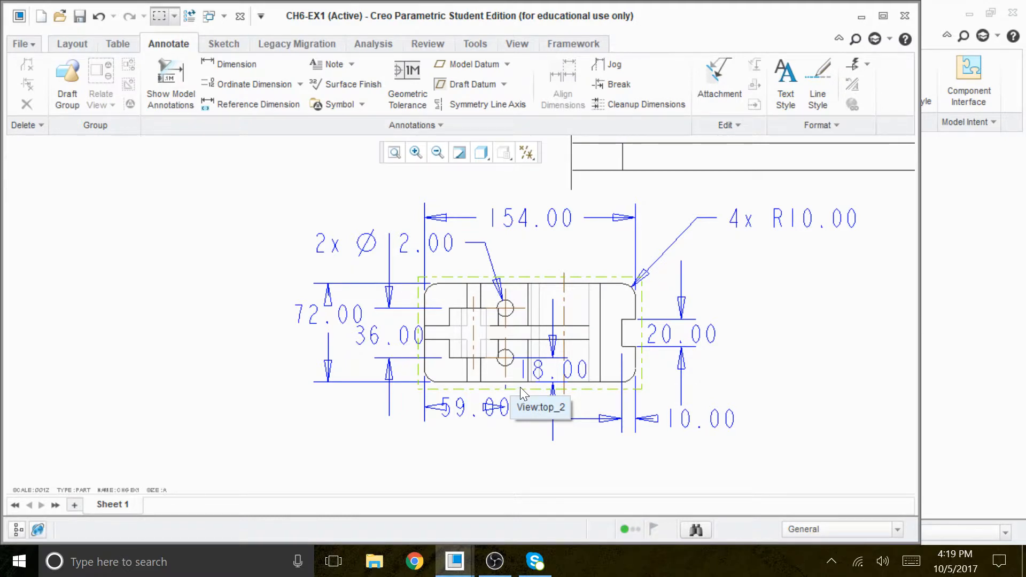
Step: Dimension the thickness of the central rib between its two long edges in the top view and end the Dimension command
scroll(535, 363, down, 5)
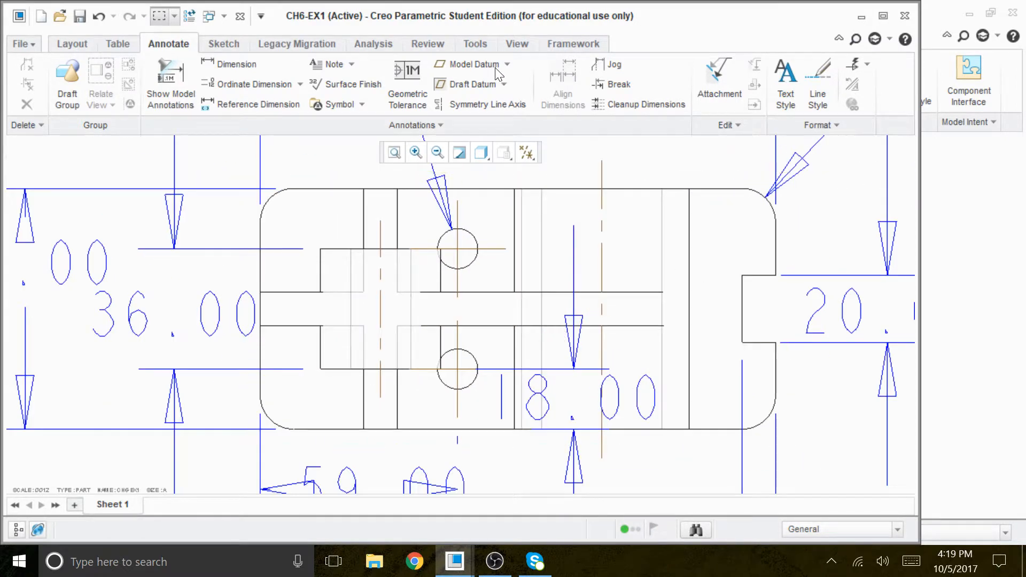
click(227, 64)
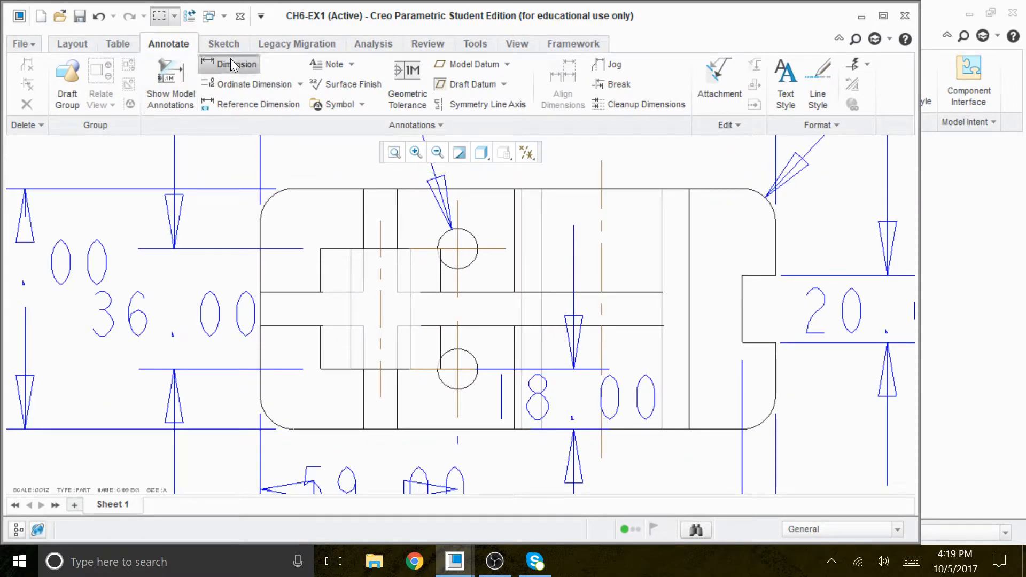
click(633, 332)
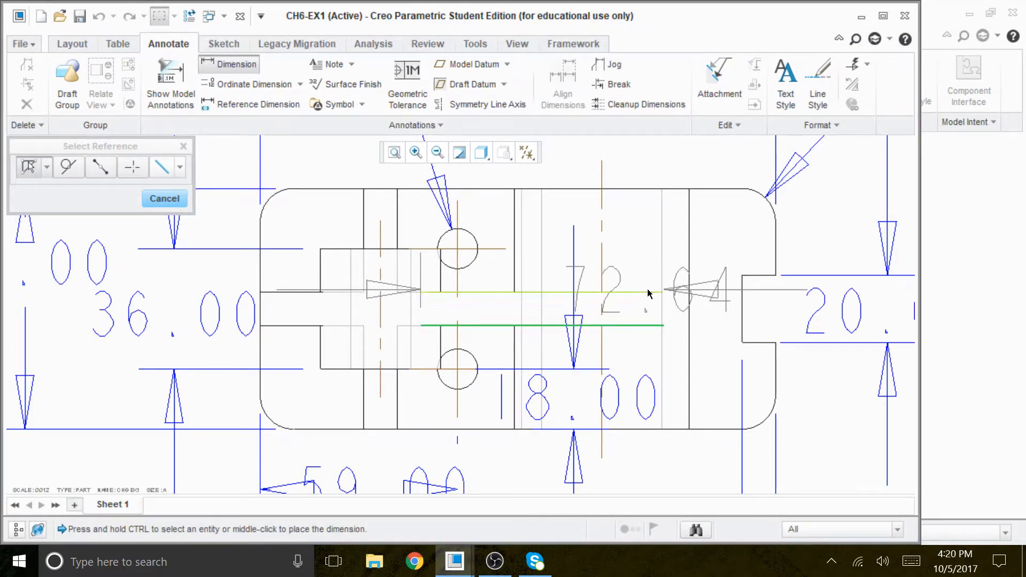
ctrl+click(648, 293)
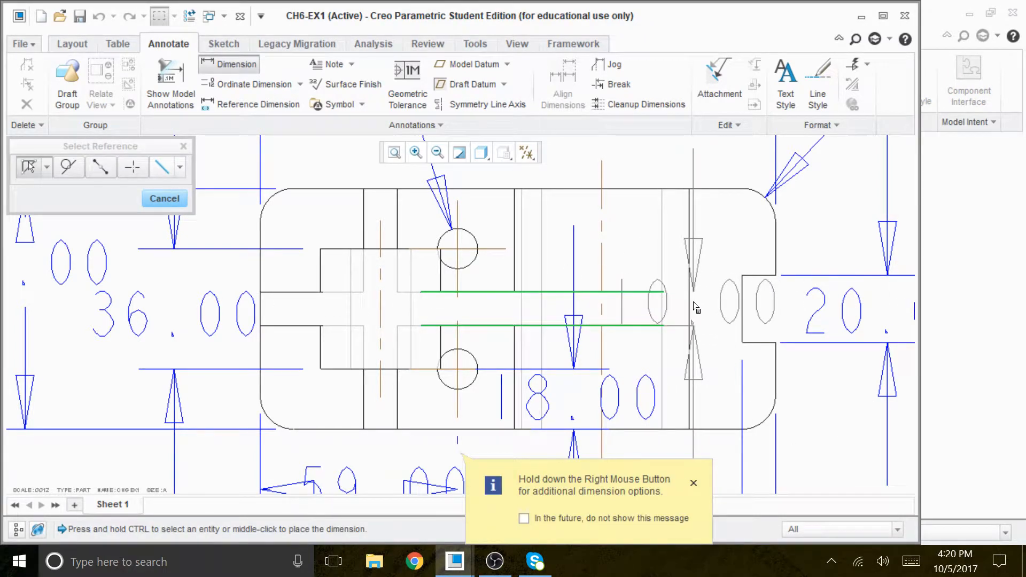
middle_click(690, 302)
scroll(738, 371, up, 4)
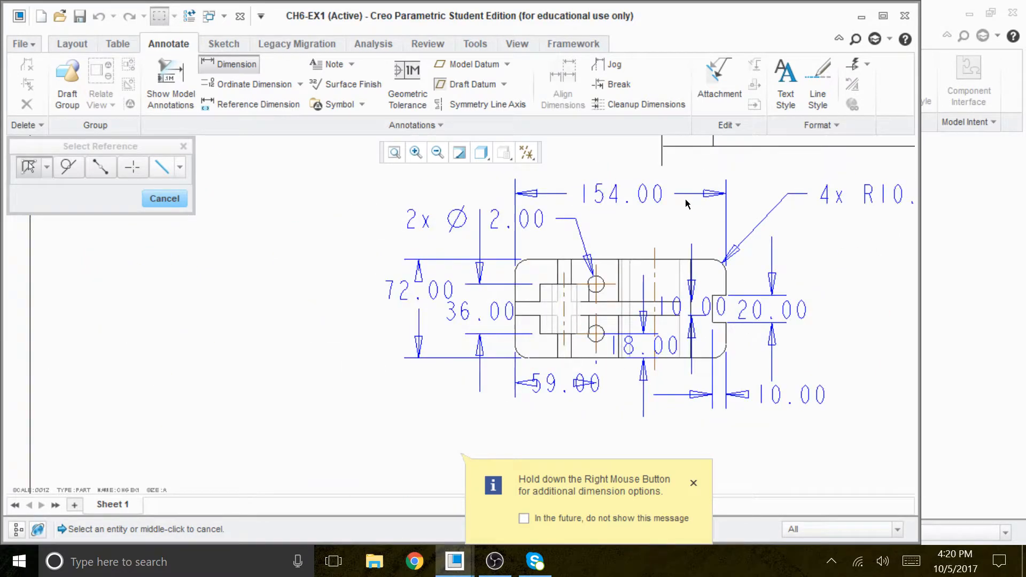
scroll(751, 371, down, 2)
scroll(727, 395, up, 3)
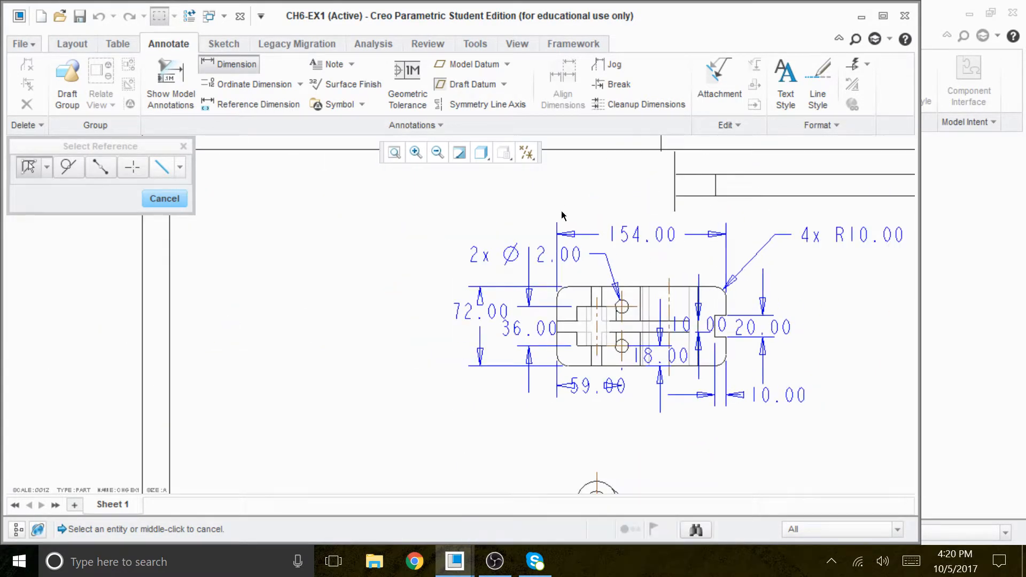
scroll(473, 317, up, 1)
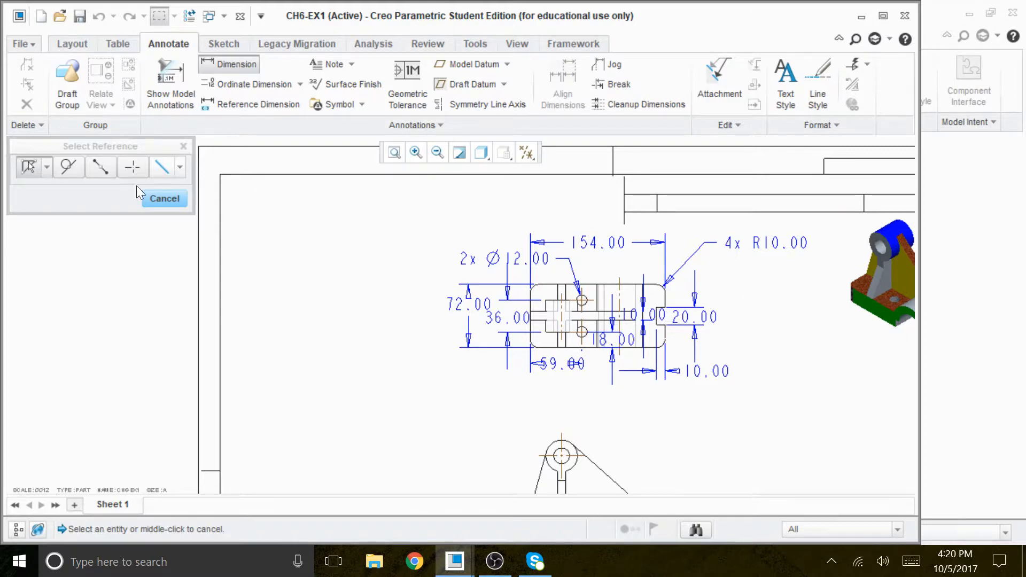
click(150, 197)
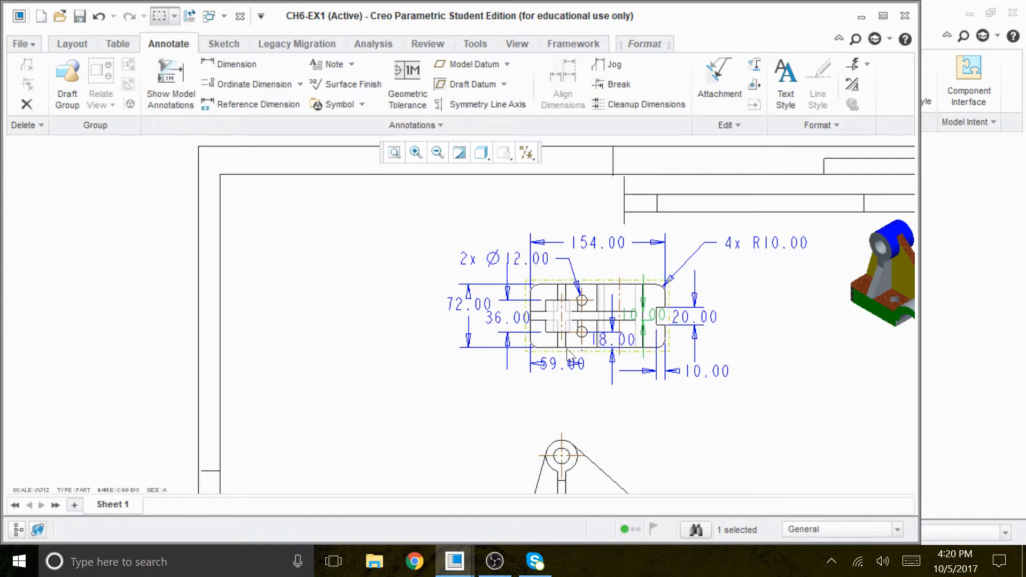
Step: Set all the top view's dimensions to 0 decimal places
scroll(651, 313, down, 1)
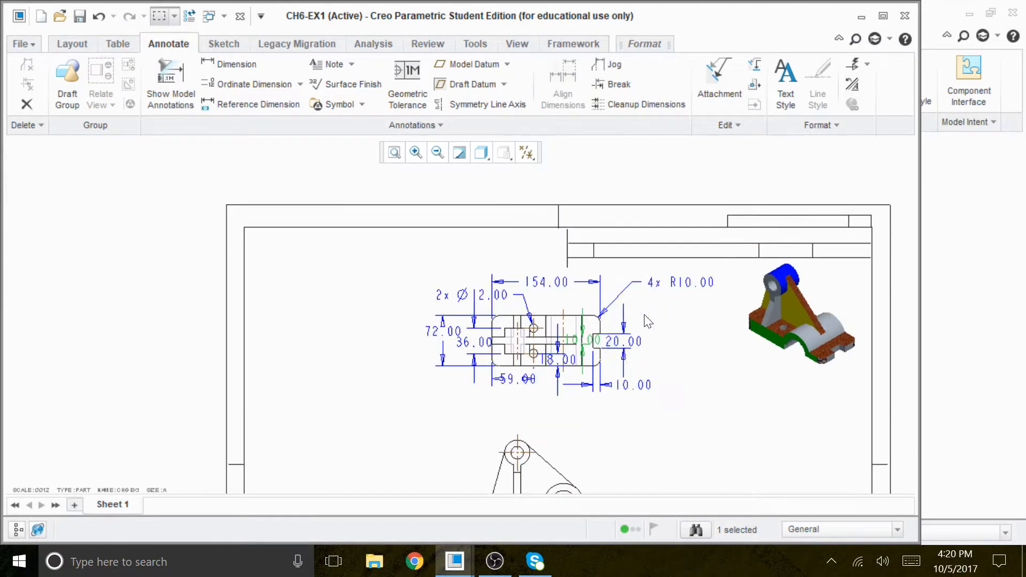
drag(358, 257, 720, 418)
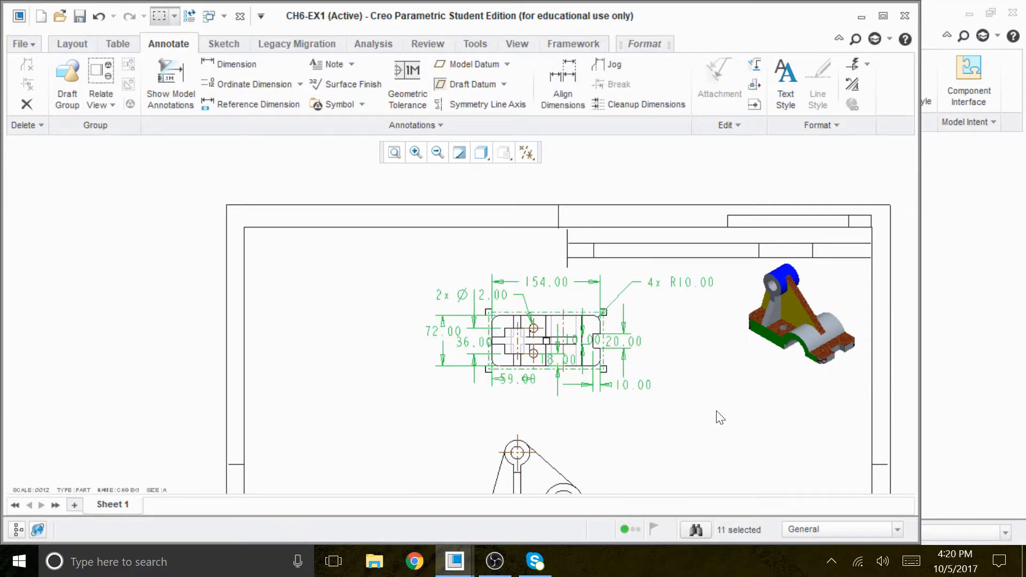
click(822, 125)
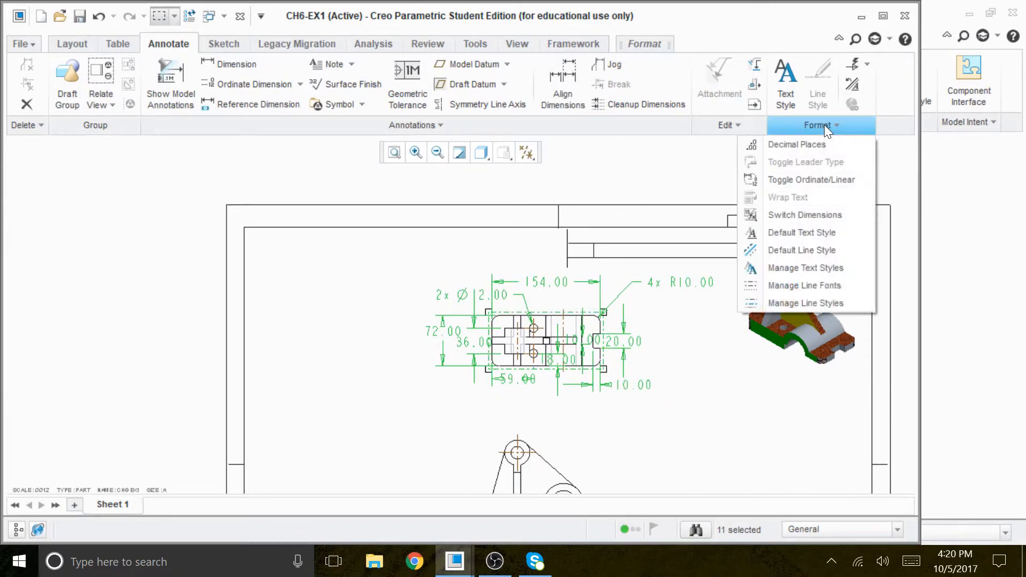
click(806, 145)
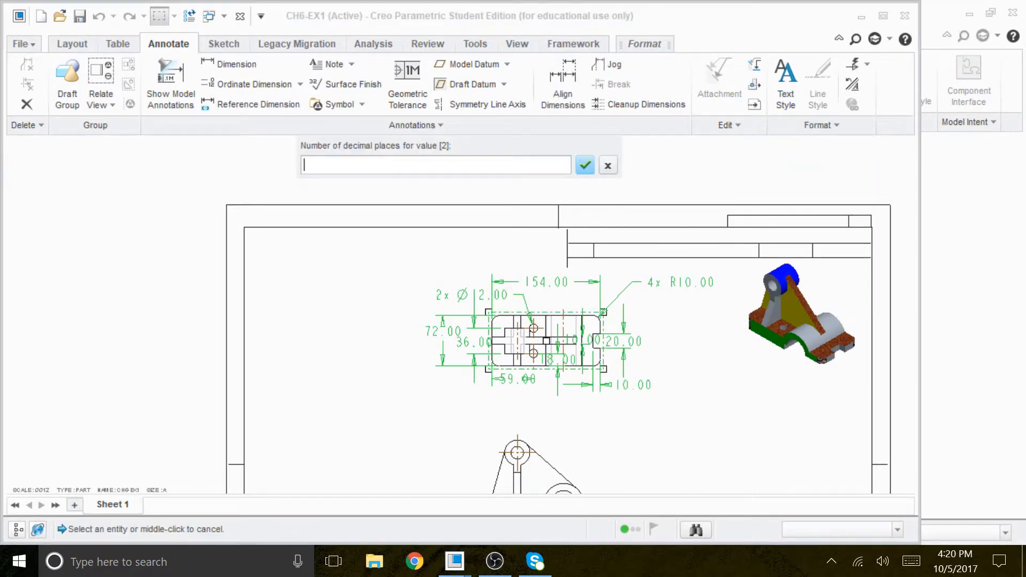
text(0)
key(Return)
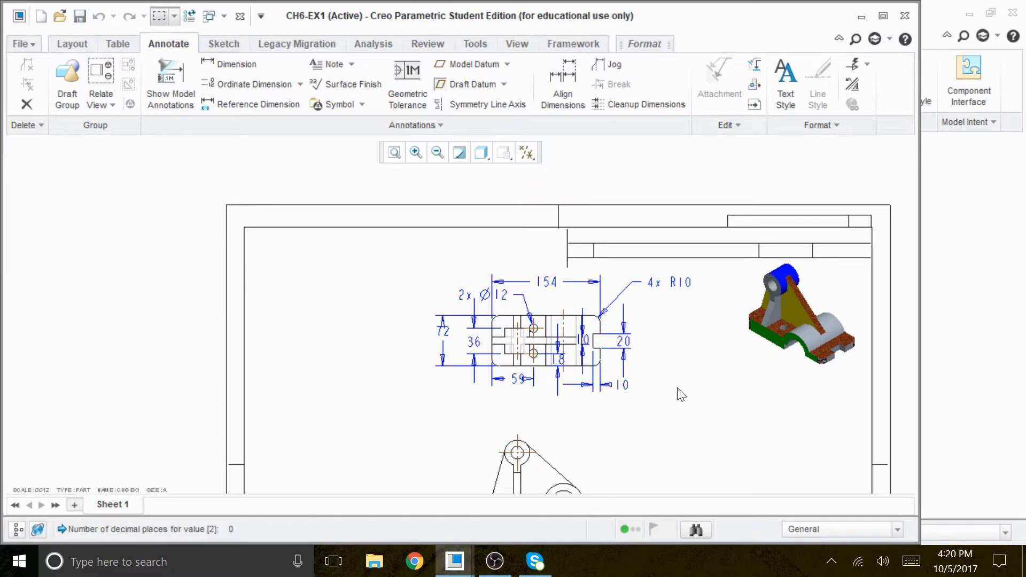
Step: Move the horizontal hole-location dimension slightly farther below the top view and centre its text between the arrows
scroll(578, 427, up, 3)
scroll(594, 375, up, 2)
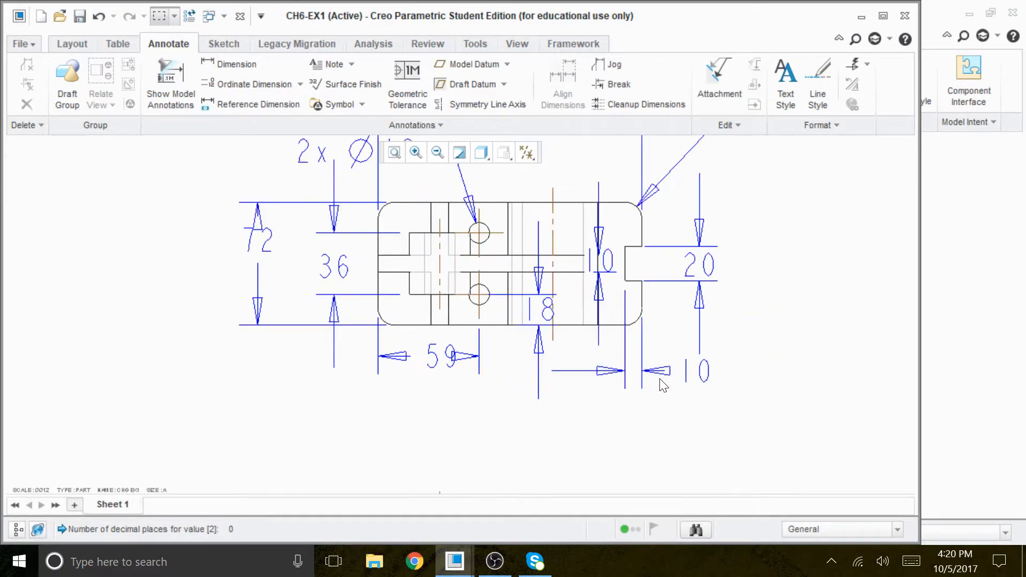
click(448, 359)
mouse_move(427, 357)
mouse_down()
mouse_move(417, 379)
mouse_move(423, 435)
mouse_up()
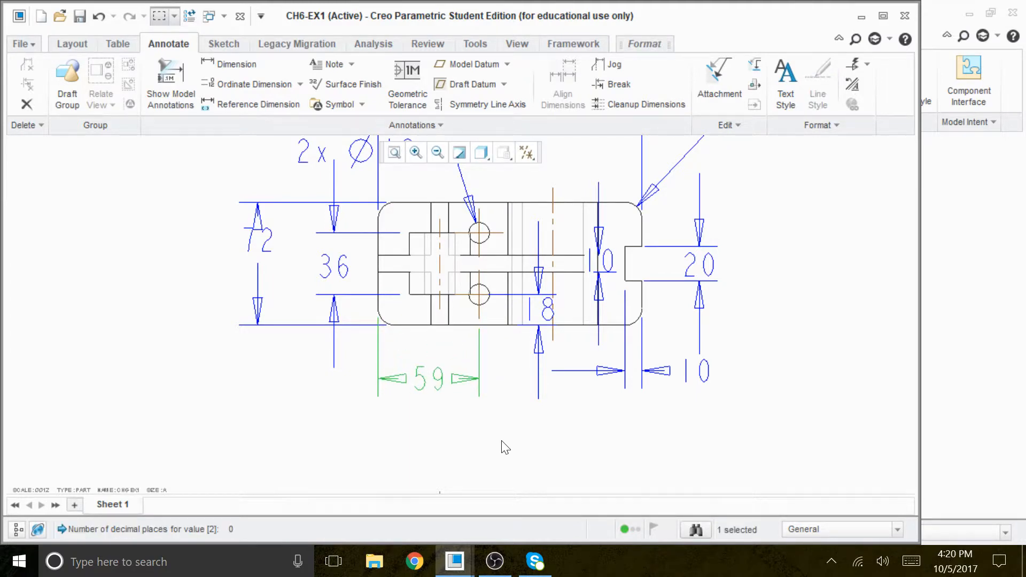
click(476, 447)
scroll(476, 447, down, 2)
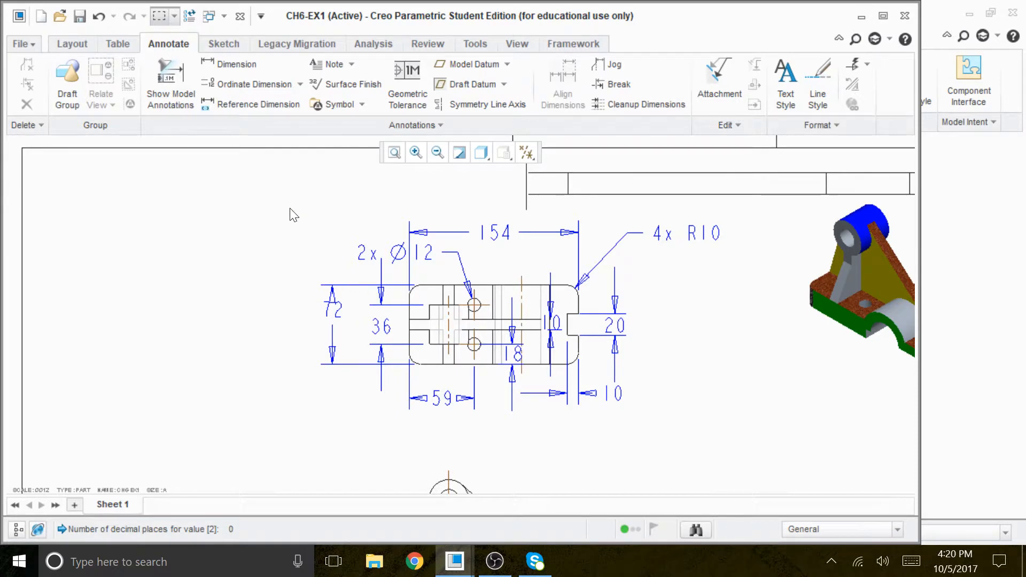
Step: Set the drawing's text_height detail option to .125 and close the drawing properties
mouse_move(262, 197)
mouse_down()
mouse_move(759, 321)
mouse_move(737, 446)
mouse_move(744, 449)
mouse_move(735, 444)
mouse_up()
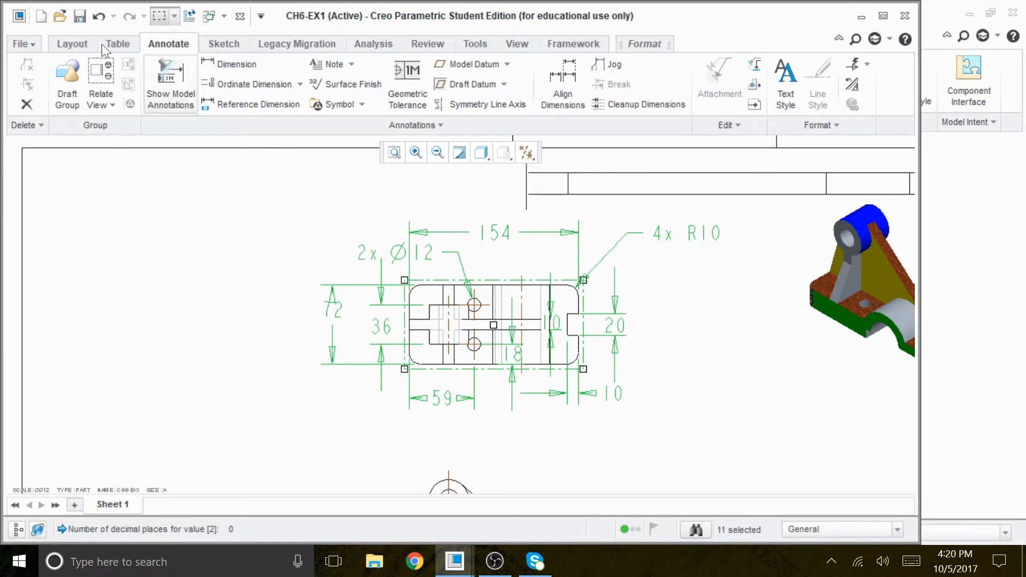
click(24, 43)
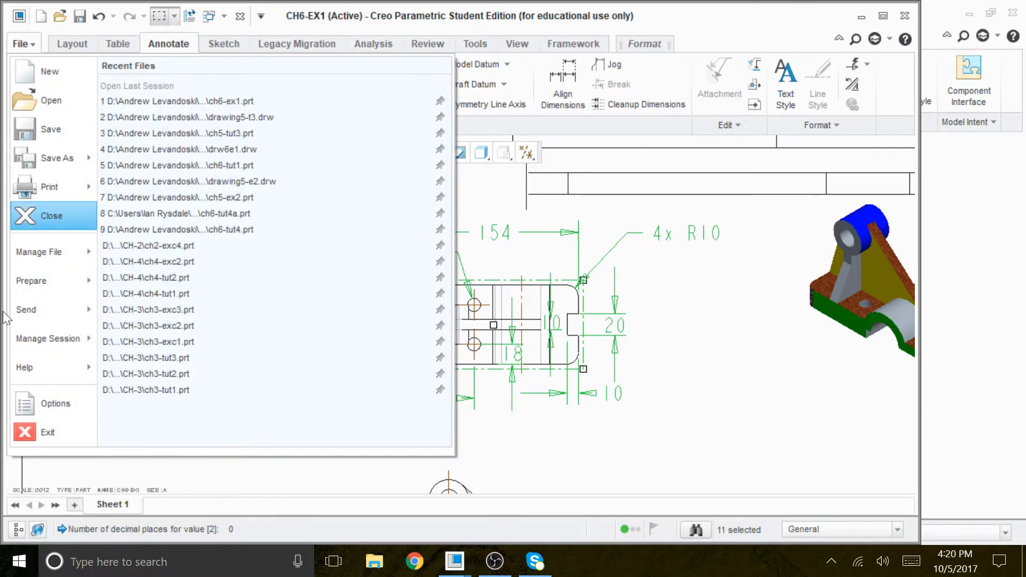
mouse_move(31, 285)
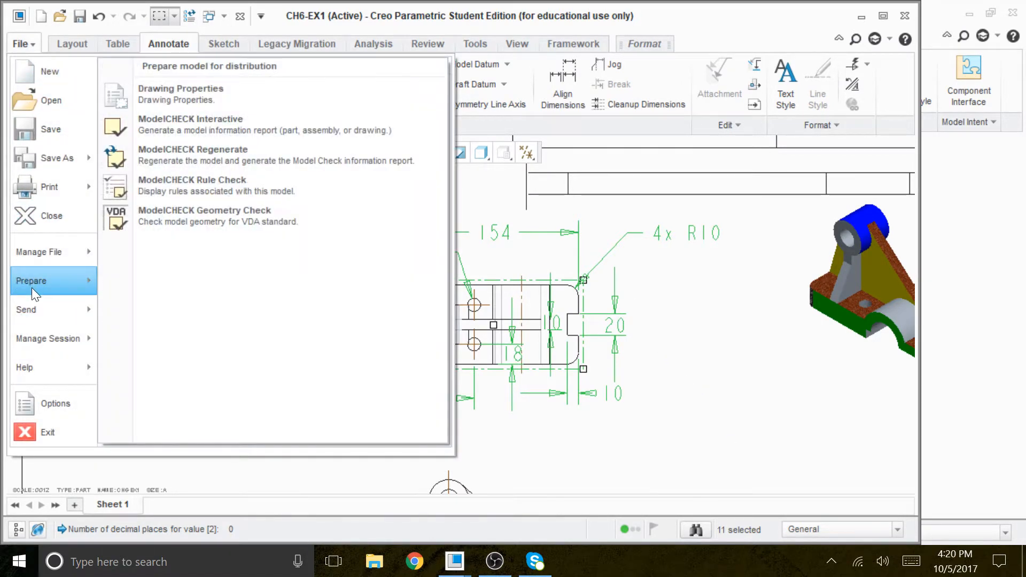
click(189, 91)
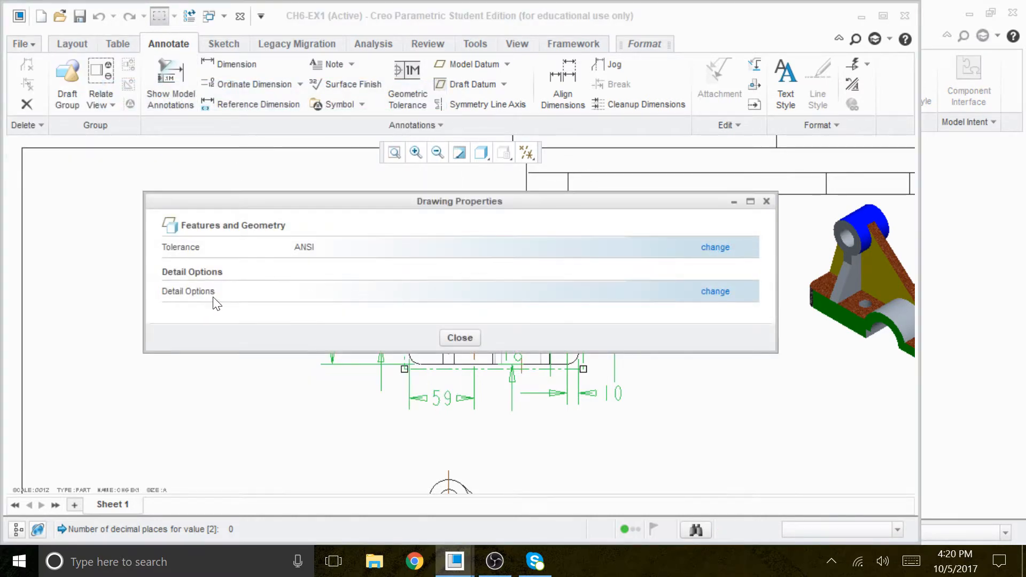
click(715, 292)
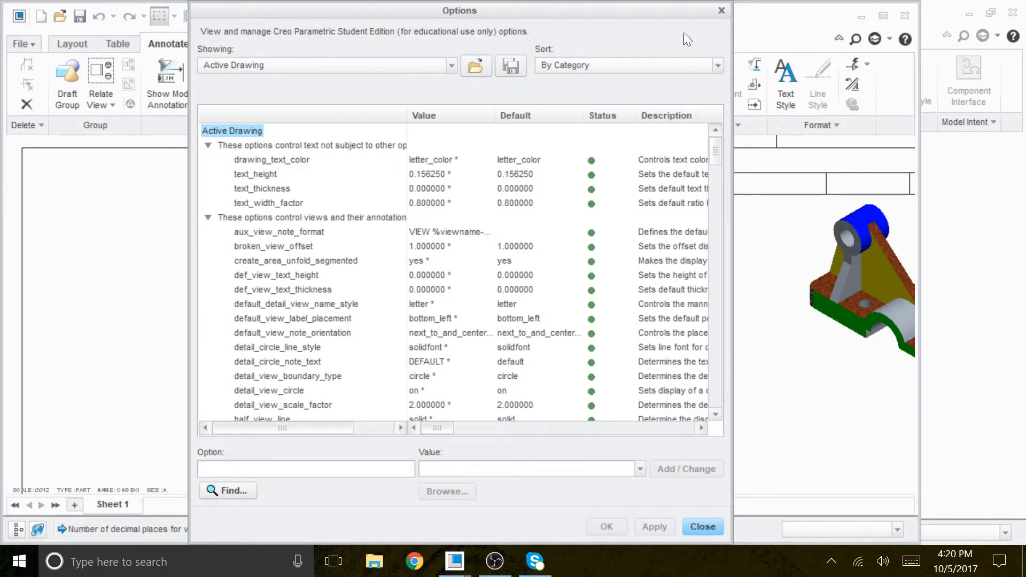
click(756, 95)
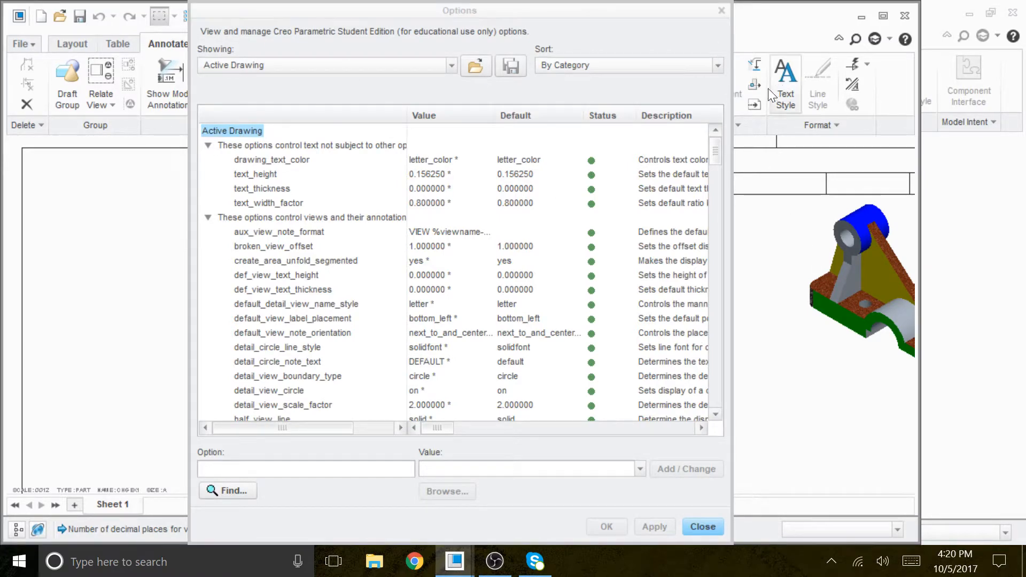
click(432, 174)
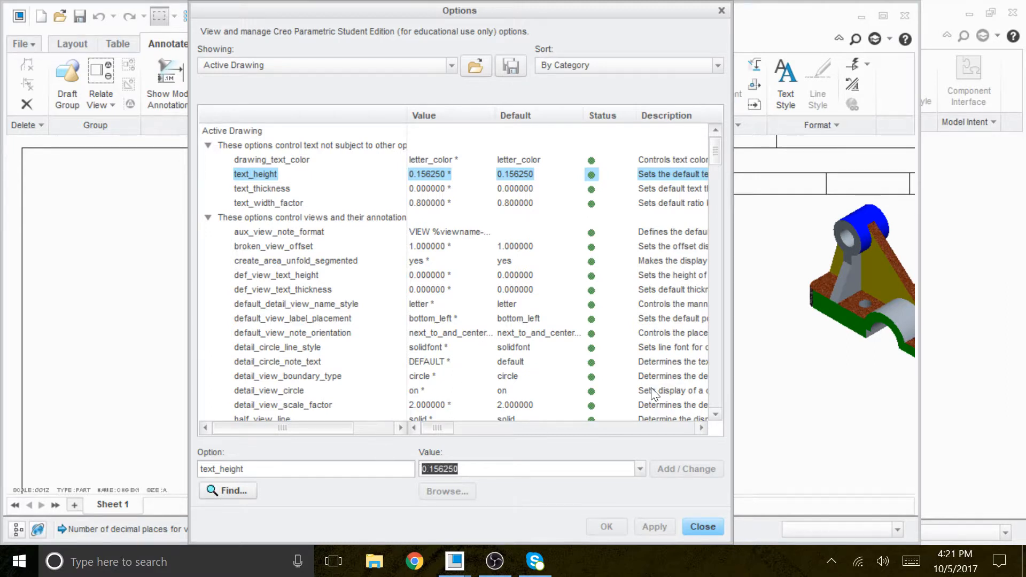
key(BackSpace)
text(.12)
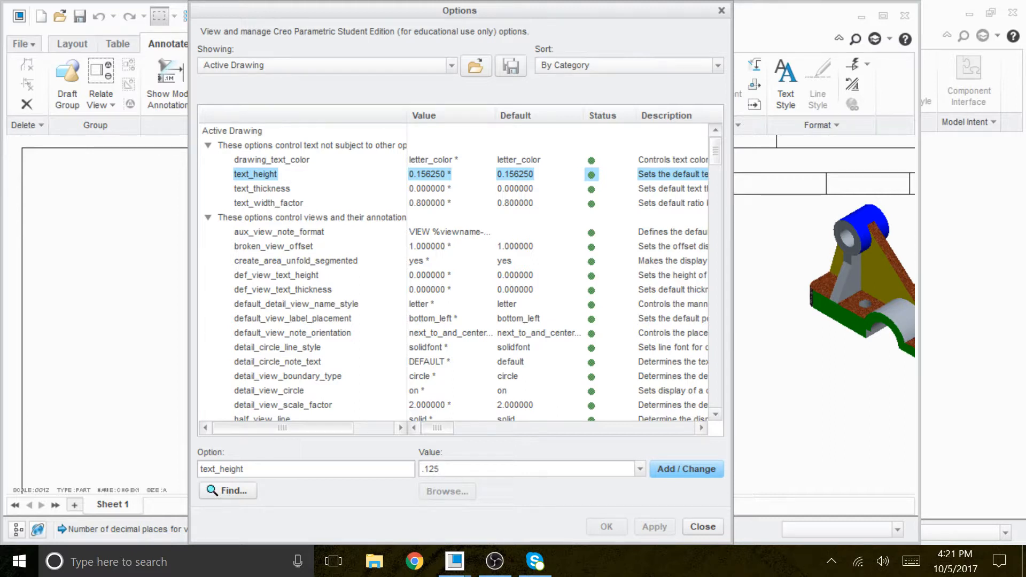
click(687, 471)
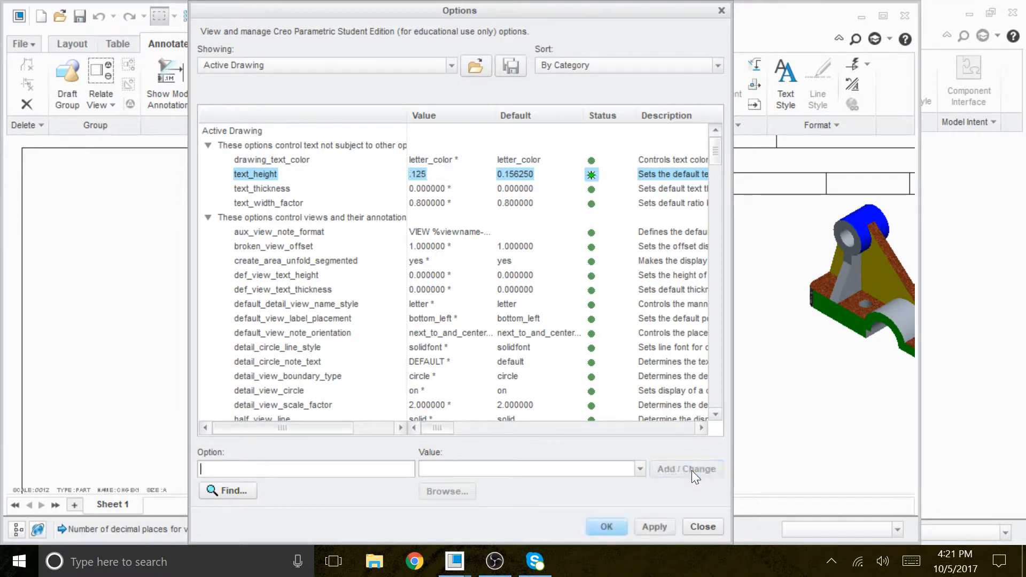
click(702, 527)
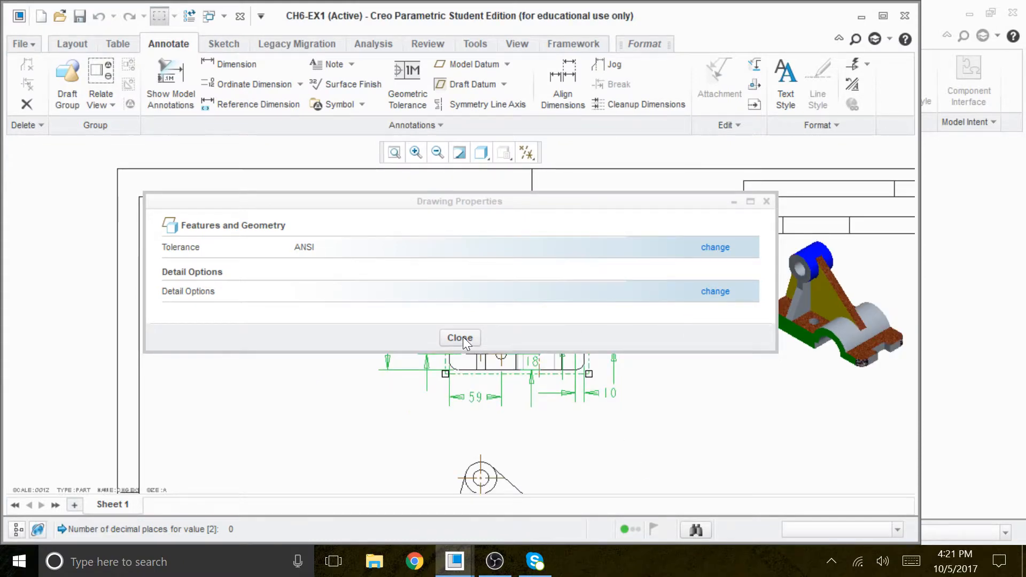
click(460, 337)
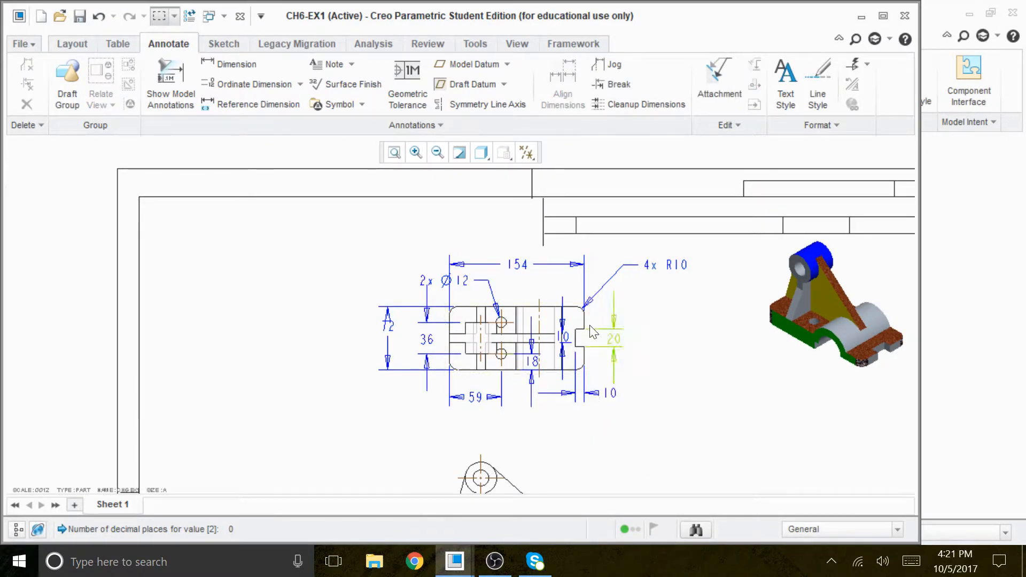
Step: Move the 2x hole diameter dimension to the right of its leader, between the top view and the overall length dimension
scroll(590, 346, up, 1)
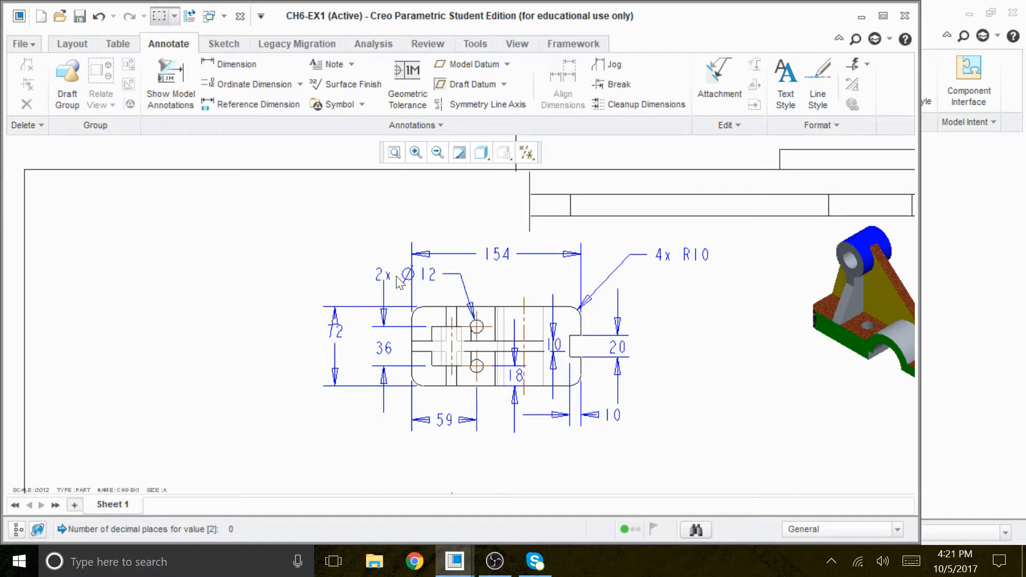
click(407, 274)
drag(407, 274, 424, 275)
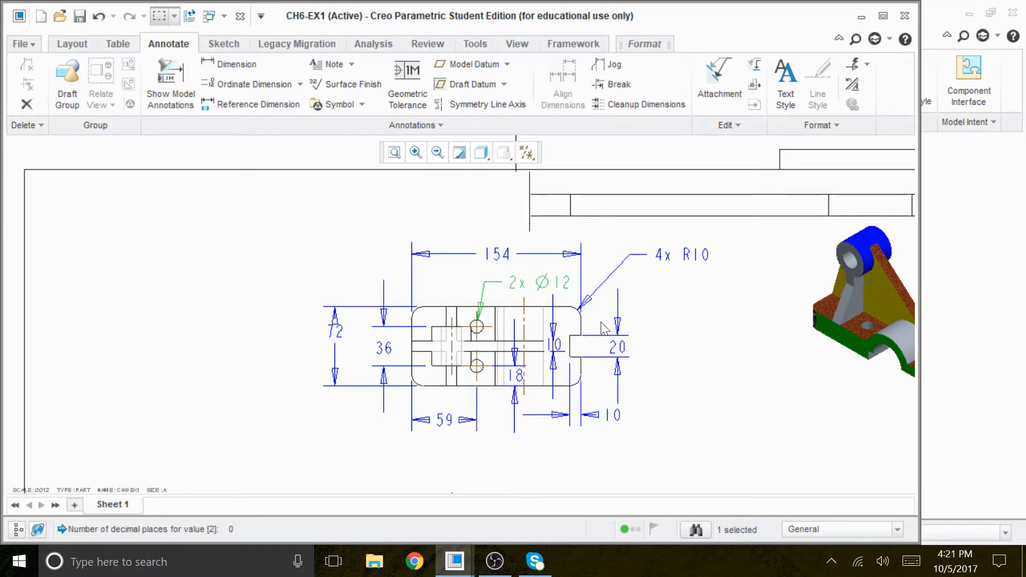
click(726, 382)
Step: Offset the central rib thickness text to the right on a leader and shift the dimension line left onto the rib's end
scroll(602, 390, up, 2)
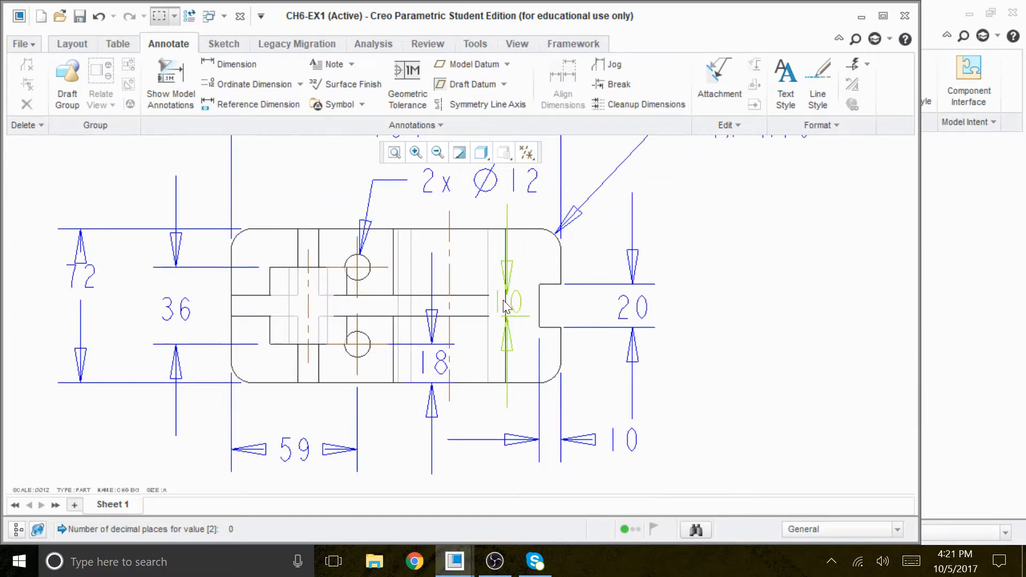
click(506, 308)
drag(508, 306, 507, 358)
drag(451, 377, 499, 323)
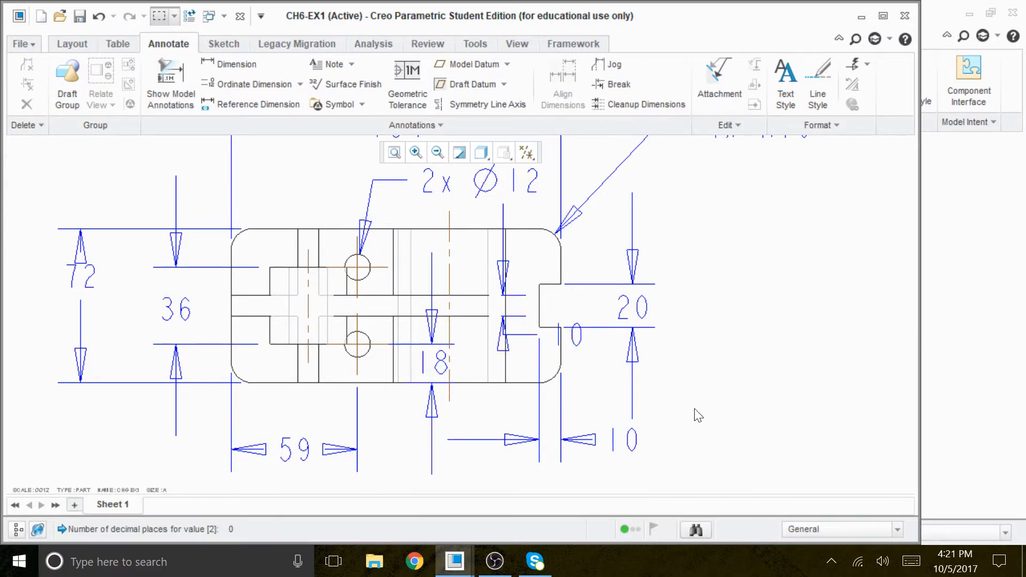
click(502, 332)
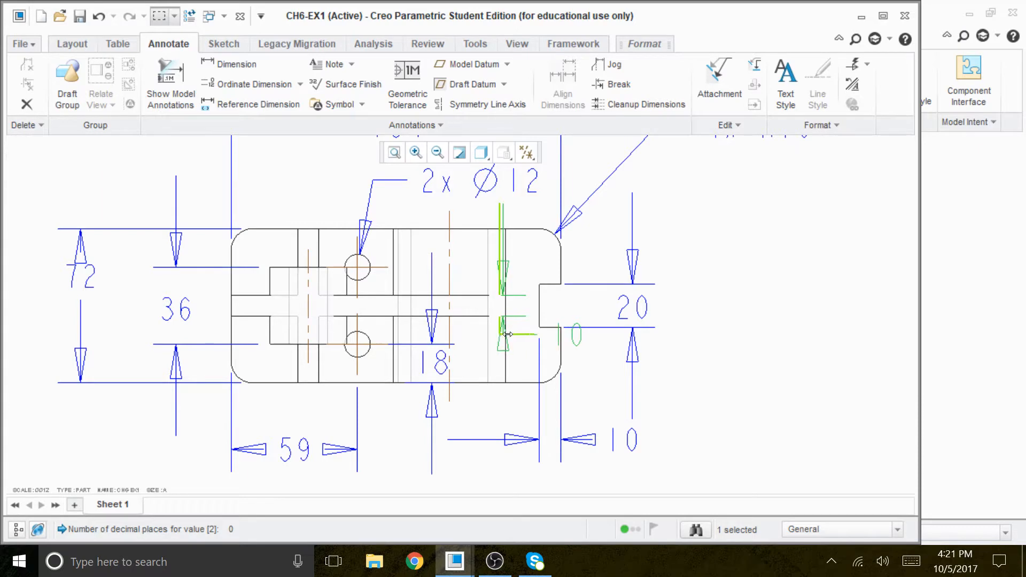
drag(503, 333, 477, 369)
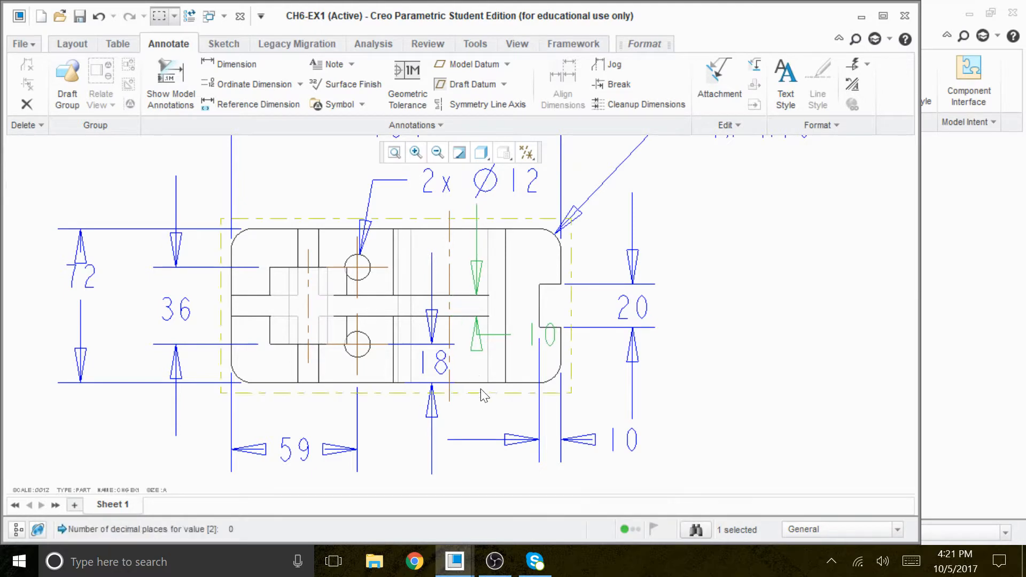
click(474, 424)
scroll(475, 428, up, 2)
scroll(427, 395, down, 1)
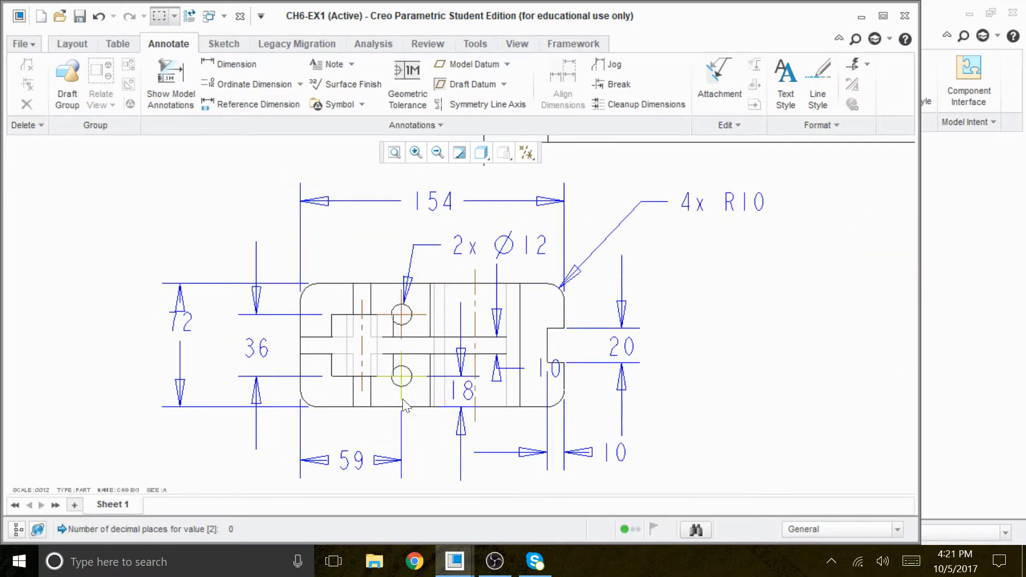
Step: Move the overall width dimension farther left of the top view and centre its text between the arrows
click(181, 321)
drag(182, 322, 155, 345)
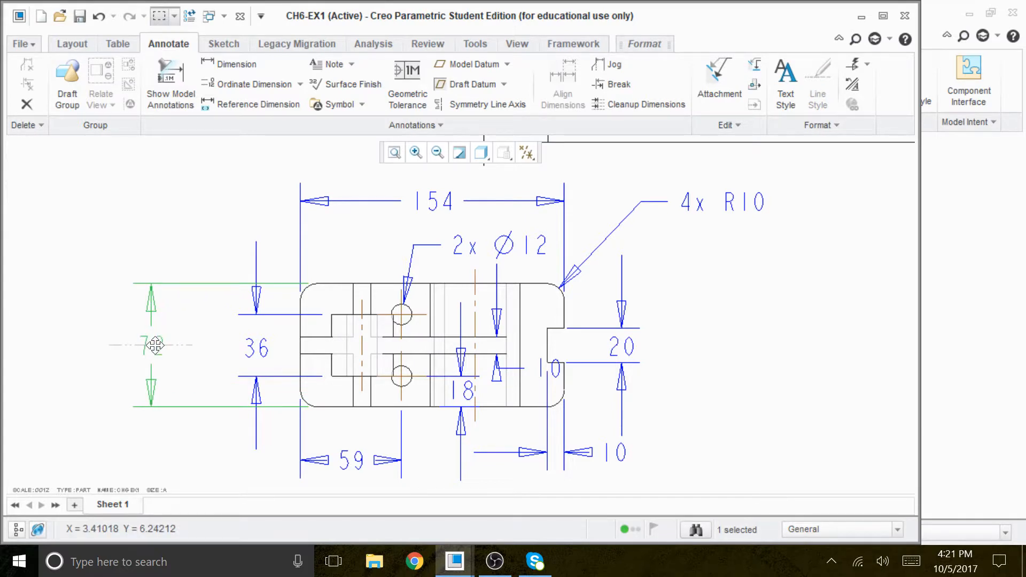
click(236, 453)
scroll(377, 416, down, 2)
scroll(495, 402, up, 1)
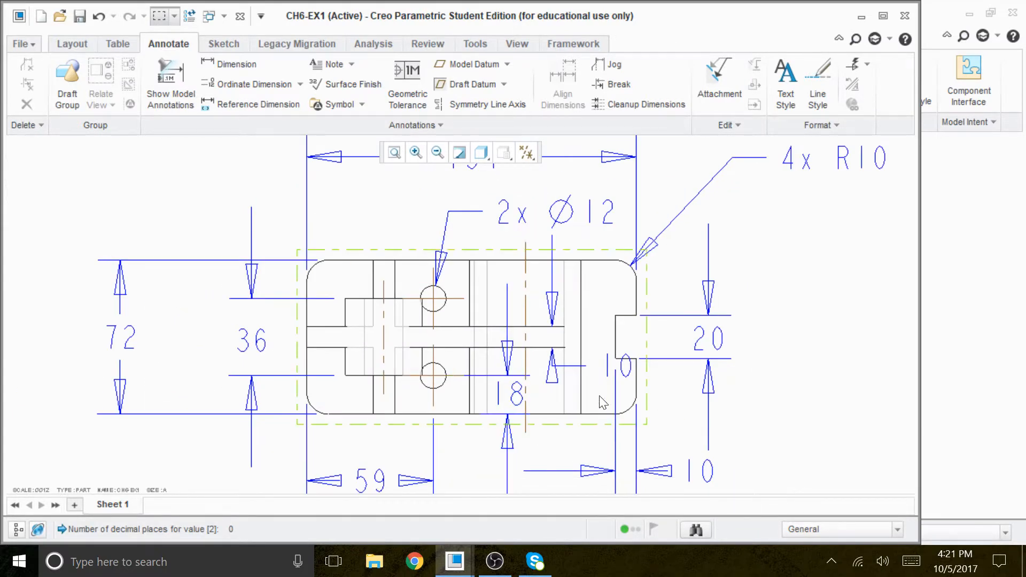
Step: Move the central rib thickness dimension's text down below the lower edge of the top view and shift its line slightly
click(629, 375)
mouse_move(628, 374)
mouse_down()
mouse_move(616, 377)
mouse_move(606, 445)
mouse_up()
scroll(577, 457, down, 3)
scroll(580, 480, up, 2)
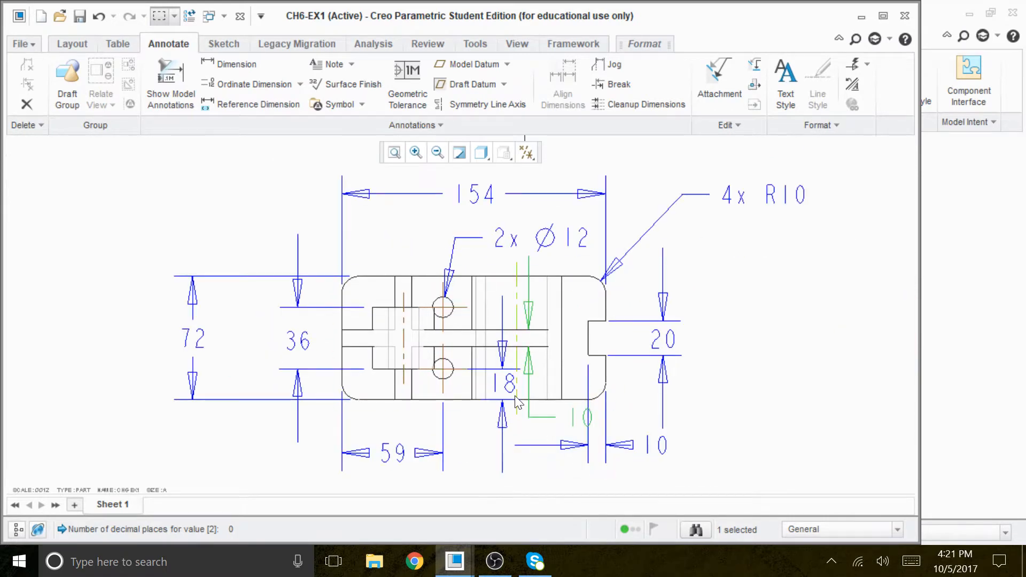
click(508, 384)
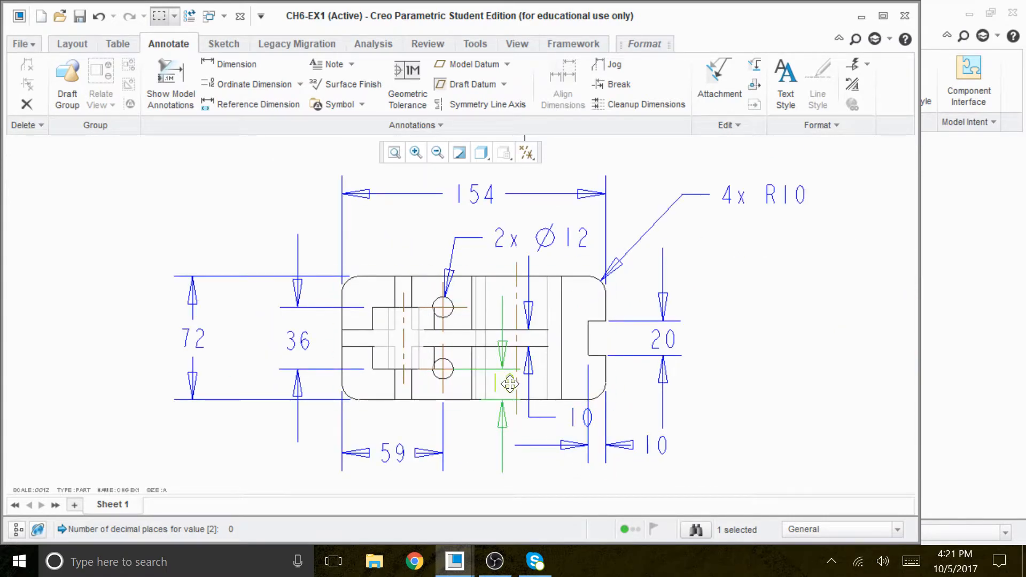
click(773, 450)
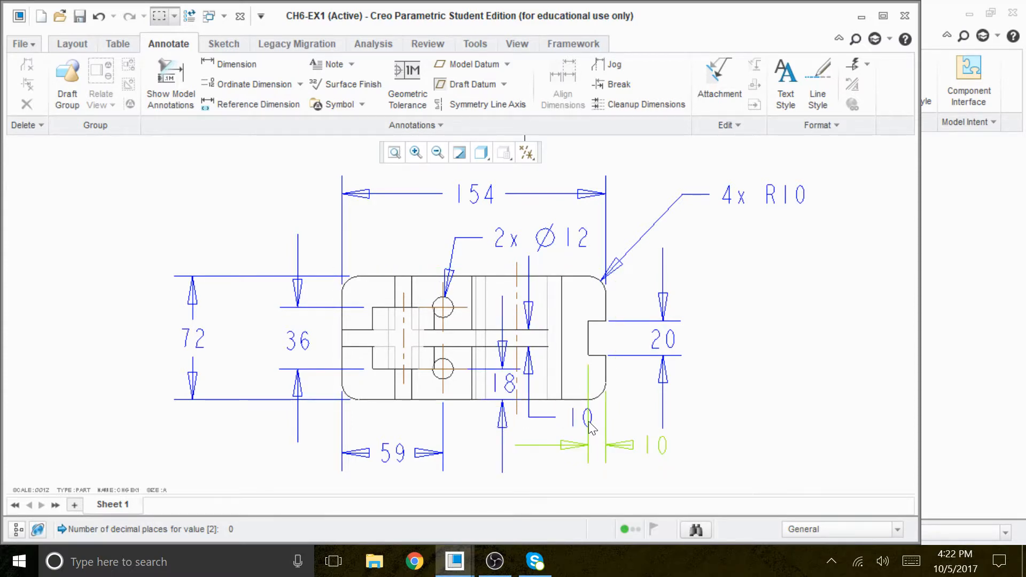
Step: Try to dimension the horizontal distance between the upper boss centre and the half-round arch centre in the front view
scroll(582, 415, up, 2)
scroll(593, 416, down, 4)
scroll(588, 412, up, 4)
scroll(612, 465, down, 2)
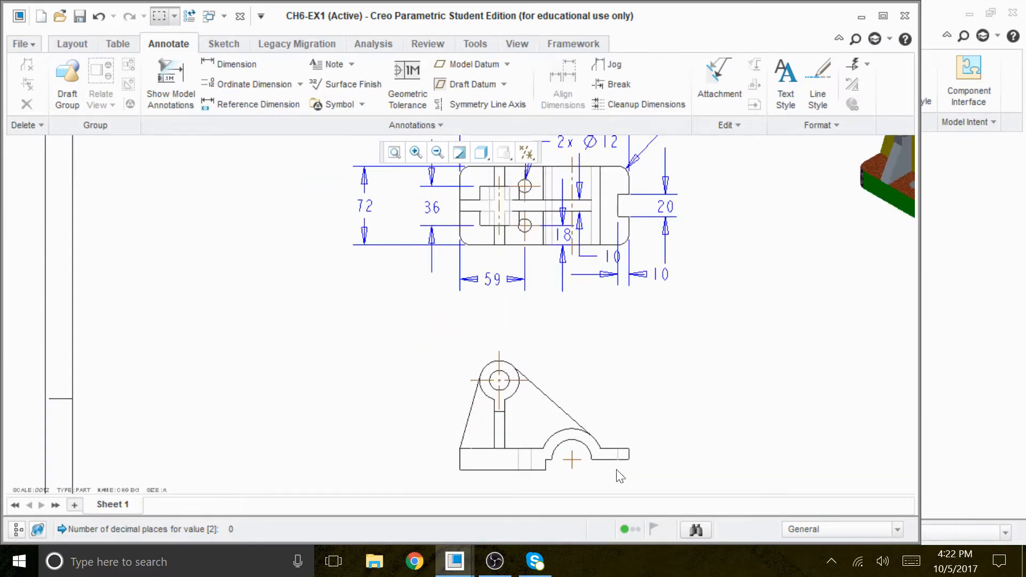
scroll(620, 489, up, 2)
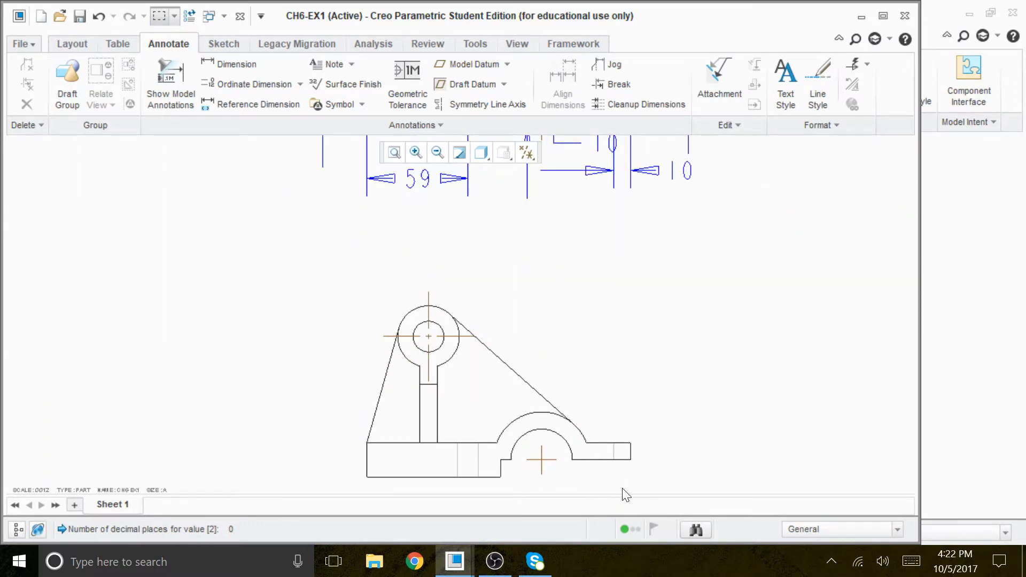
click(233, 66)
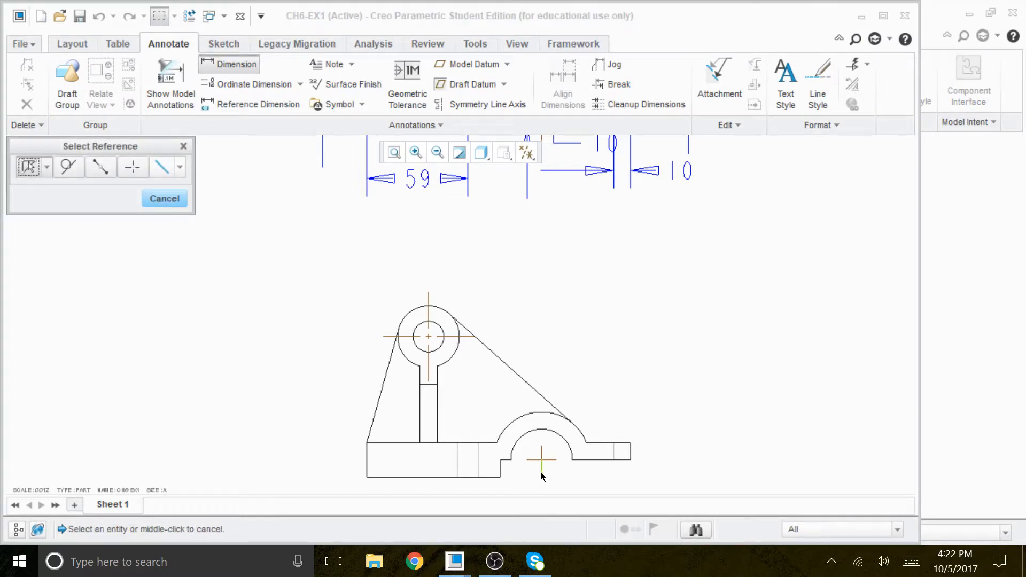
click(430, 380)
scroll(477, 449, down, 3)
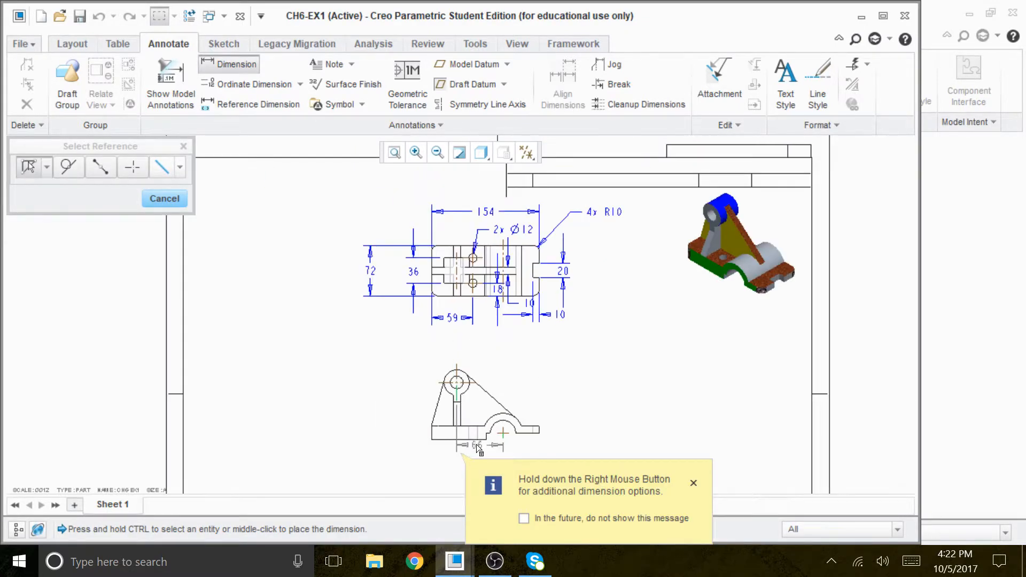
scroll(477, 449, up, 5)
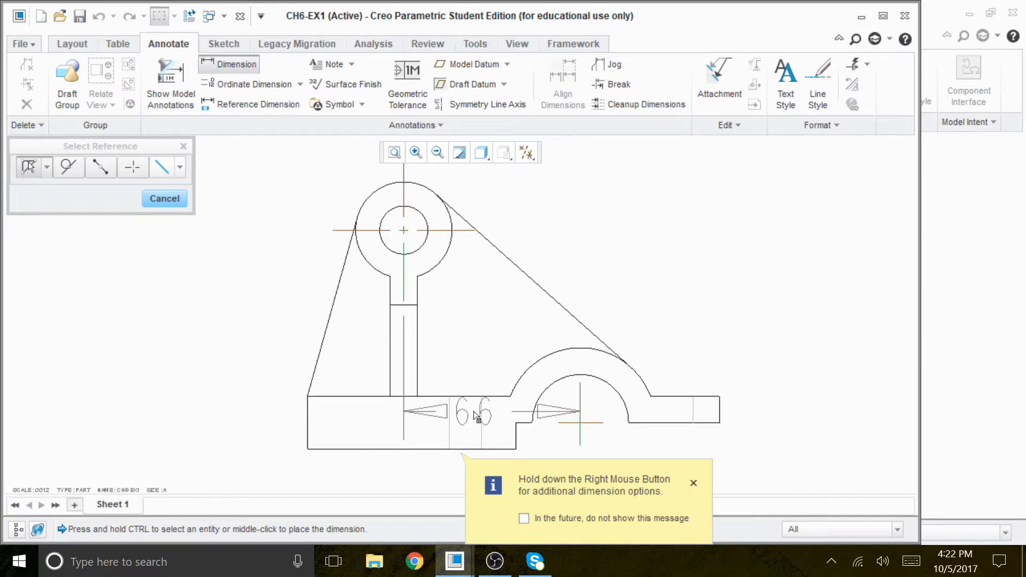
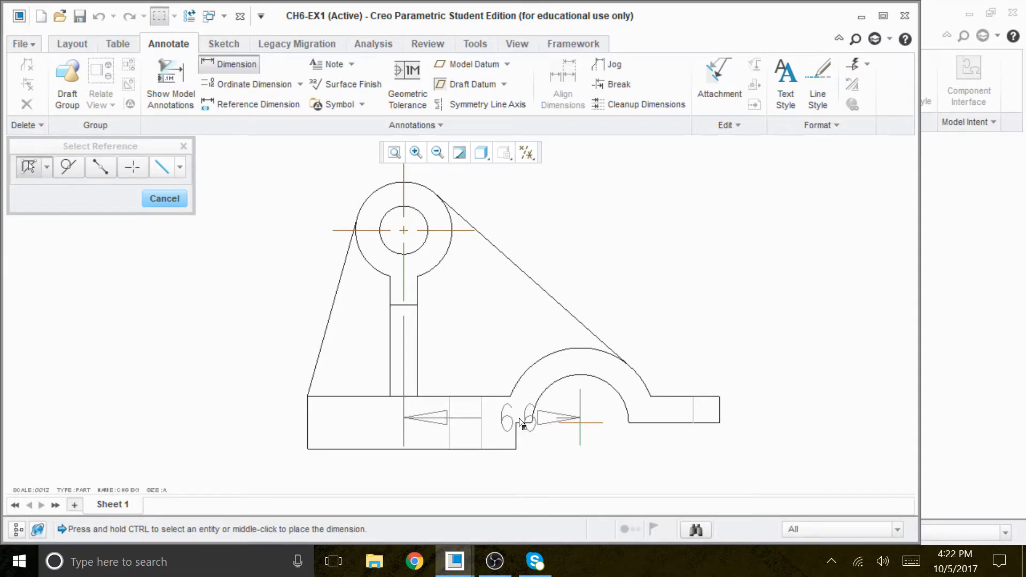
middle_click(524, 464)
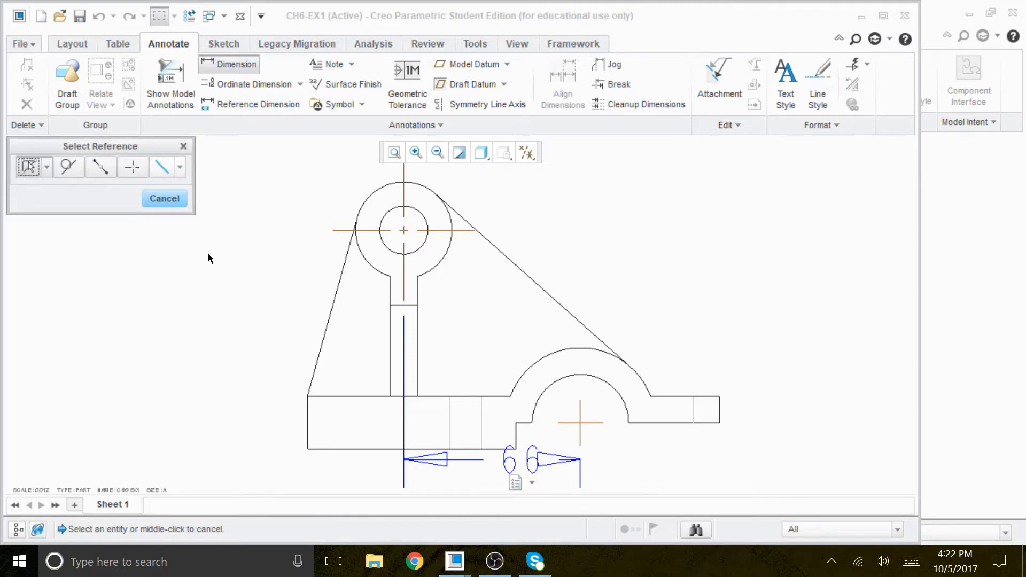
click(175, 199)
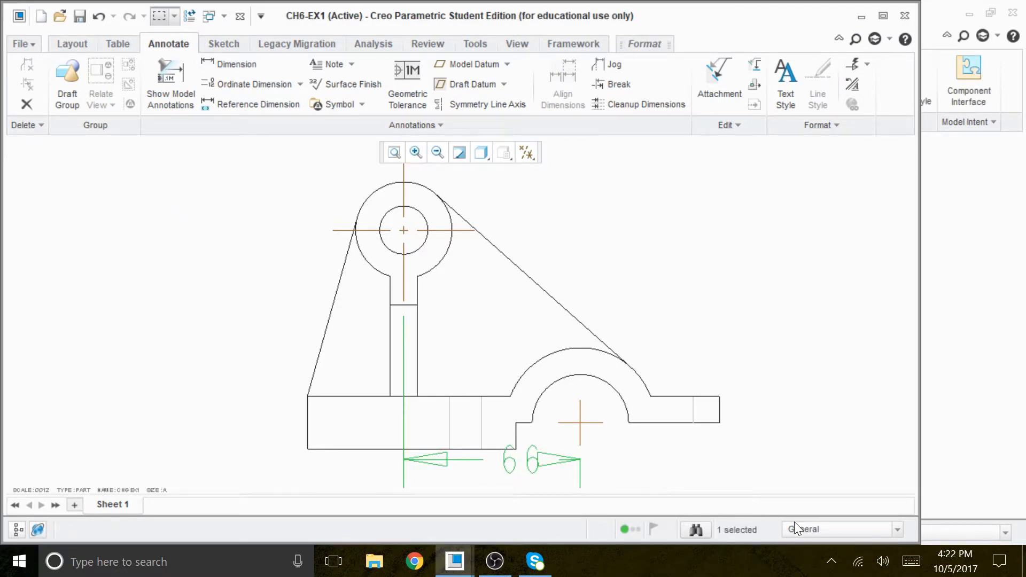
key(Delete)
Step: Dimension the horizontal distance from the upper boss centre to the base's right end, placing it below the front view
scroll(570, 380, down, 3)
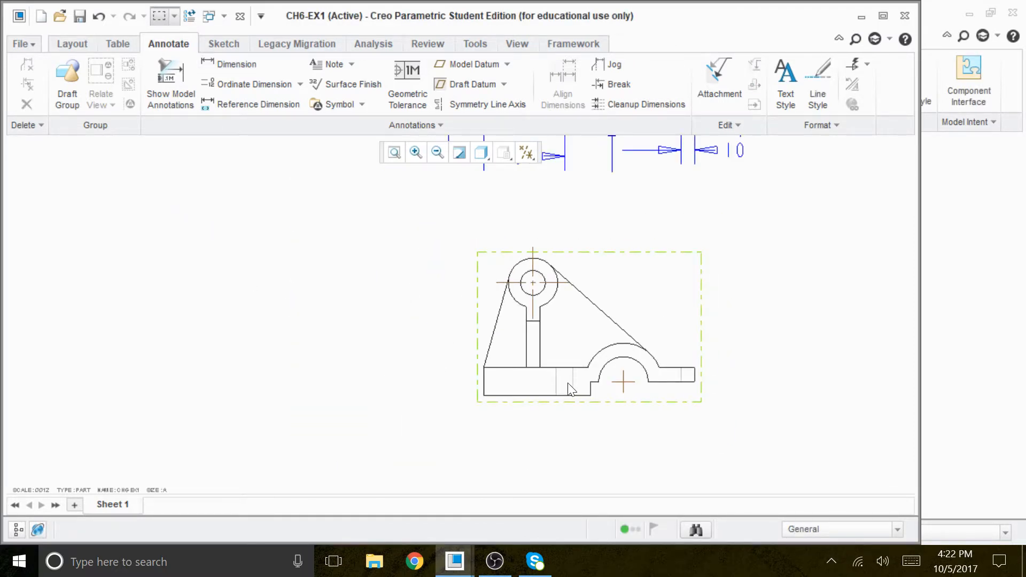
scroll(674, 397, up, 3)
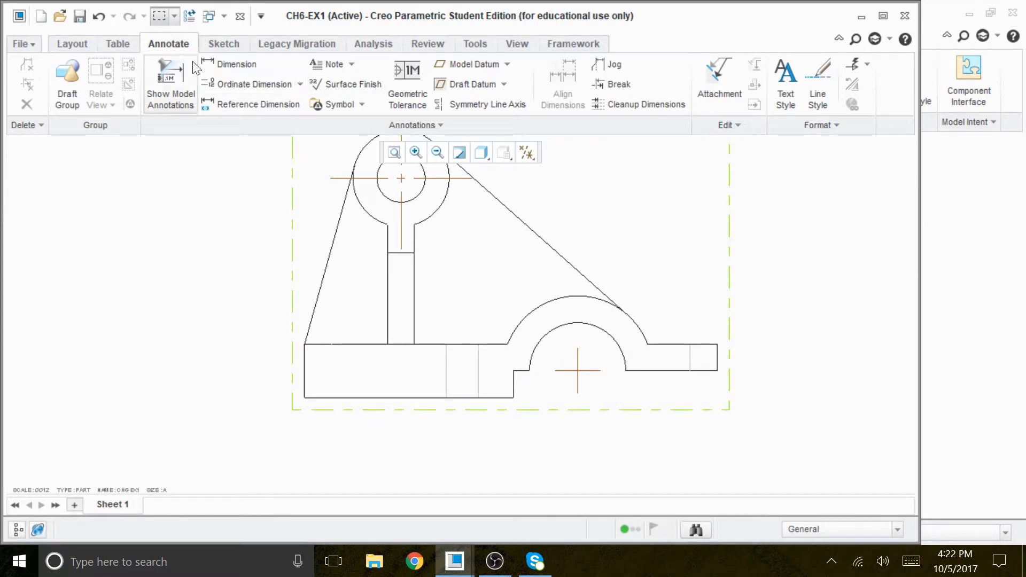
click(229, 64)
click(718, 365)
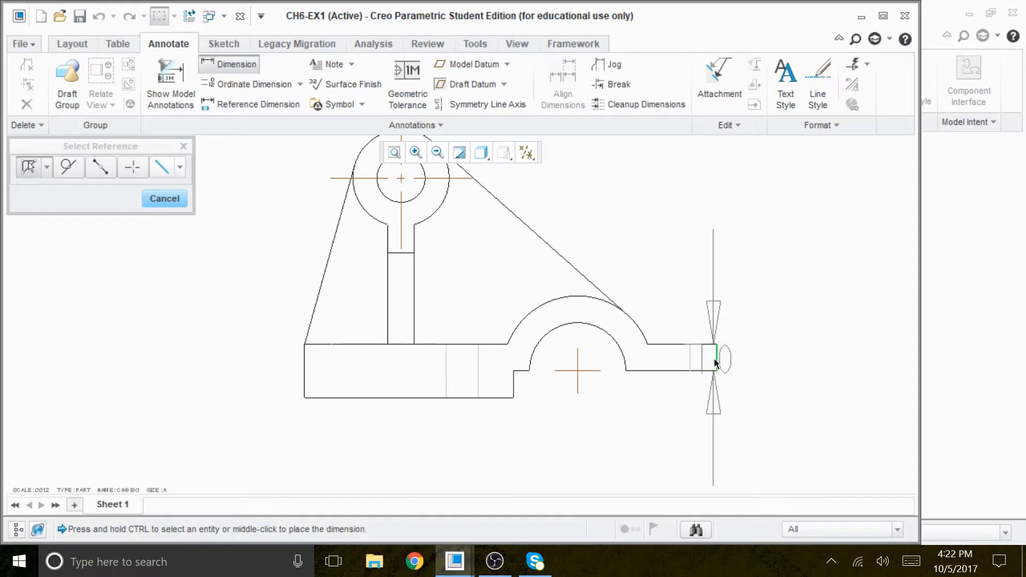
ctrl+click(401, 239)
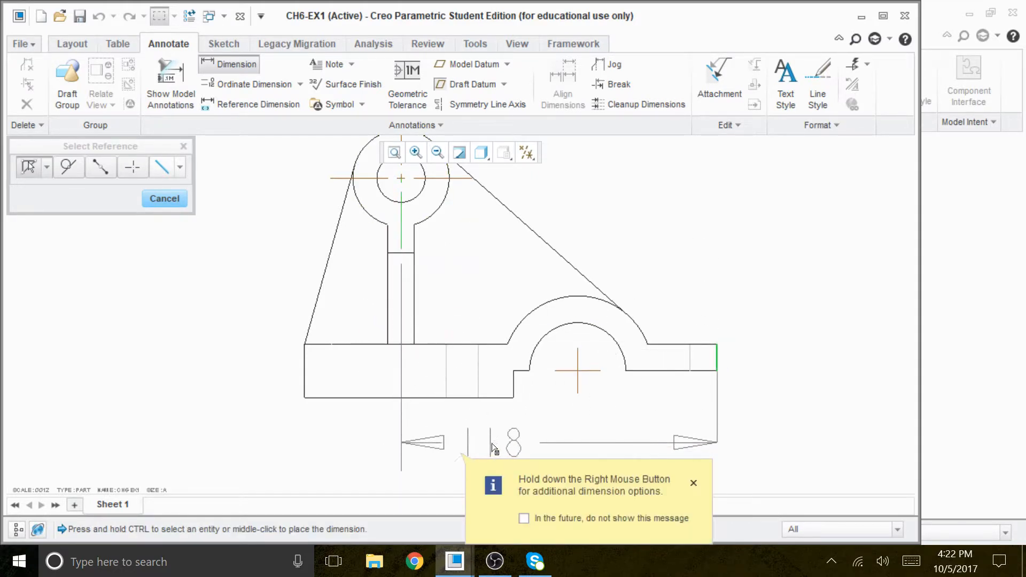
middle_click(501, 444)
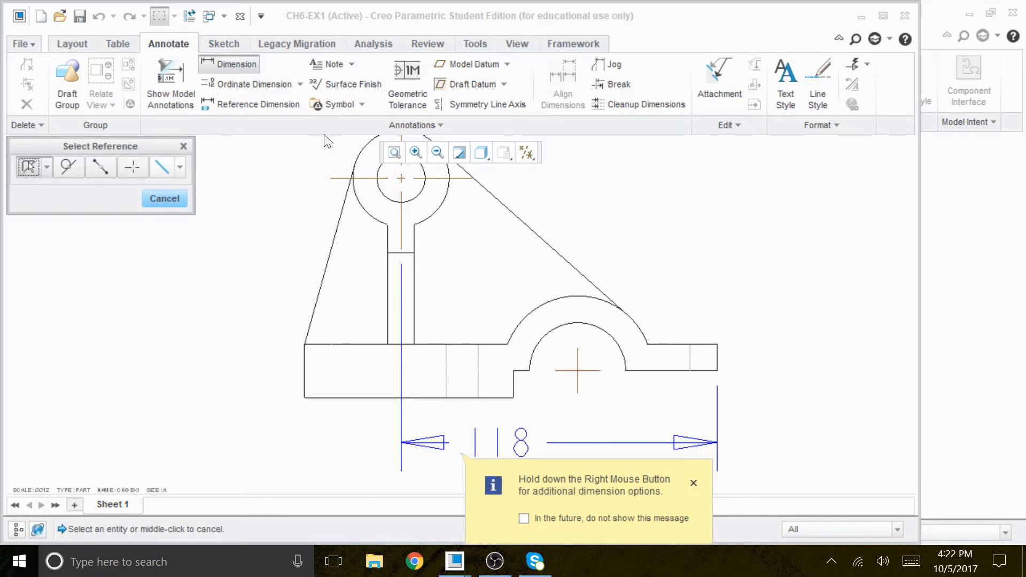
Step: Add radius dimensions to the inner and outer arcs of the half-round arch, placing both above and to its right
click(609, 334)
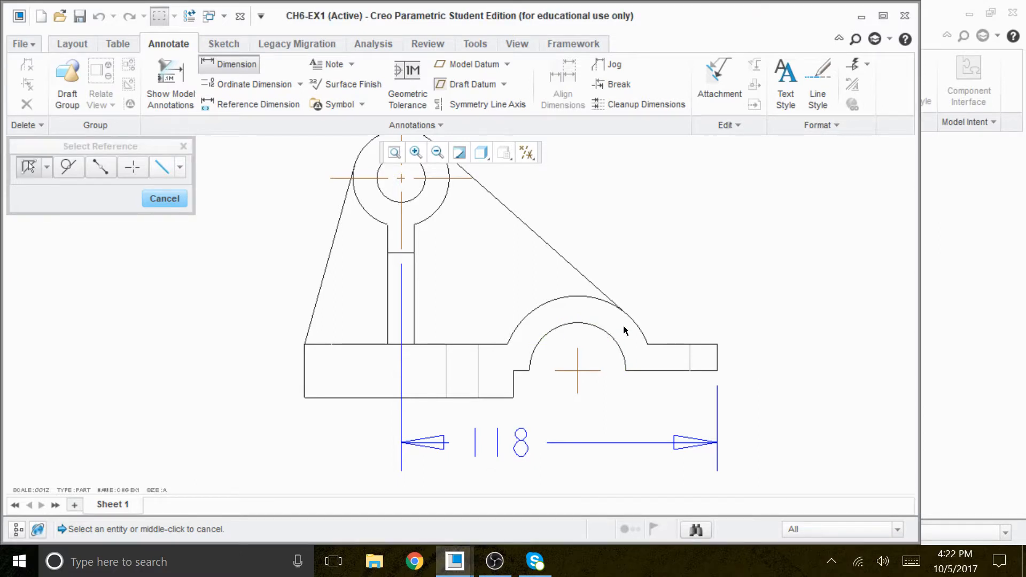
middle_click(690, 244)
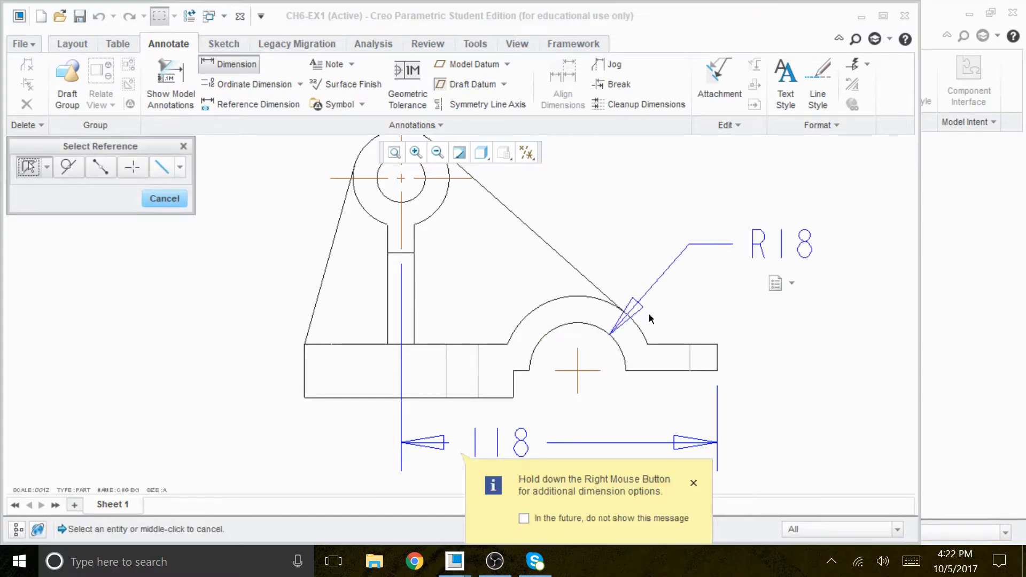
click(604, 301)
middle_click(633, 195)
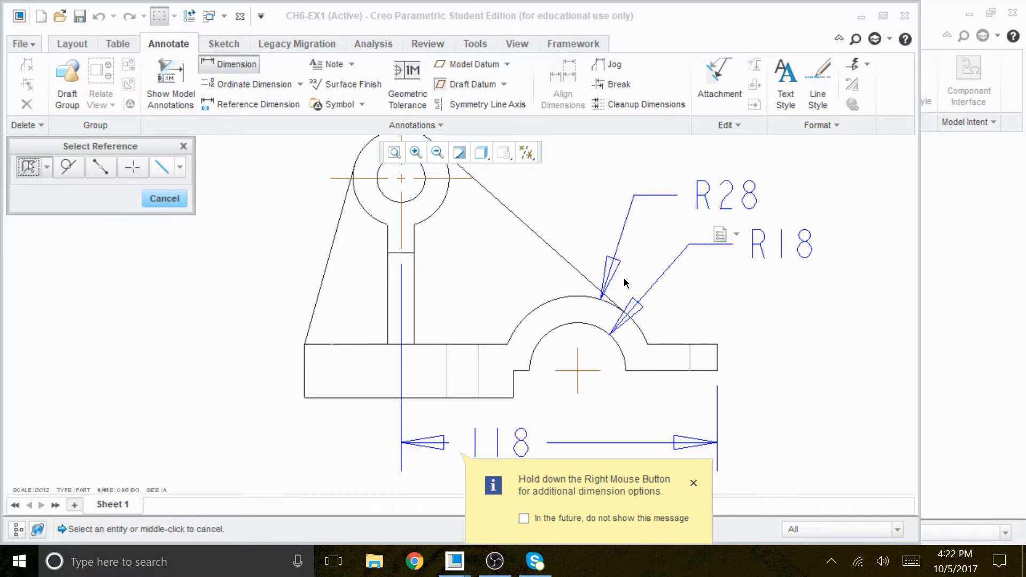
Step: Dimension the upper boss's outer radius to its upper right and the boss hole's diameter to its upper left
scroll(424, 279, up, 2)
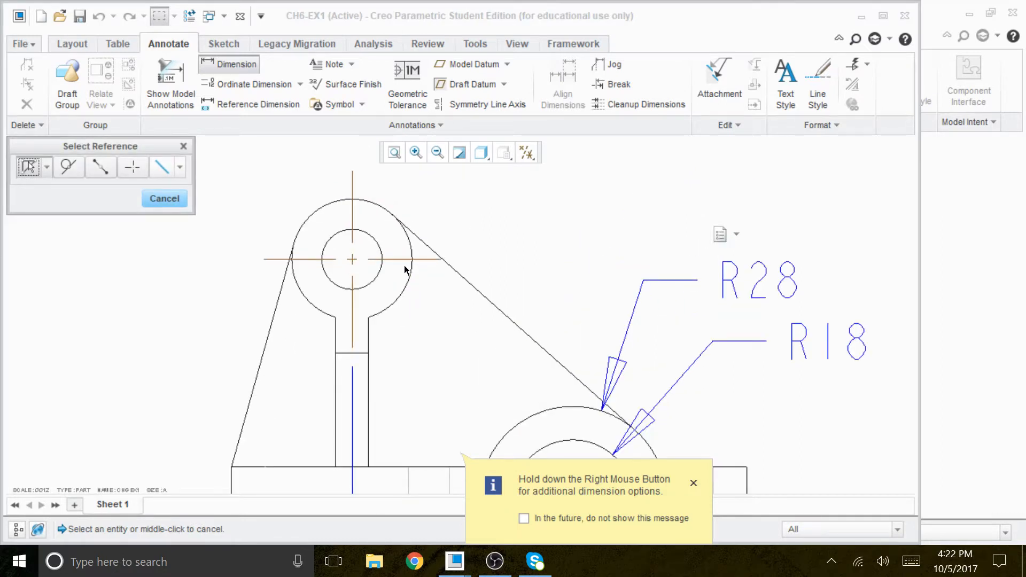
click(386, 204)
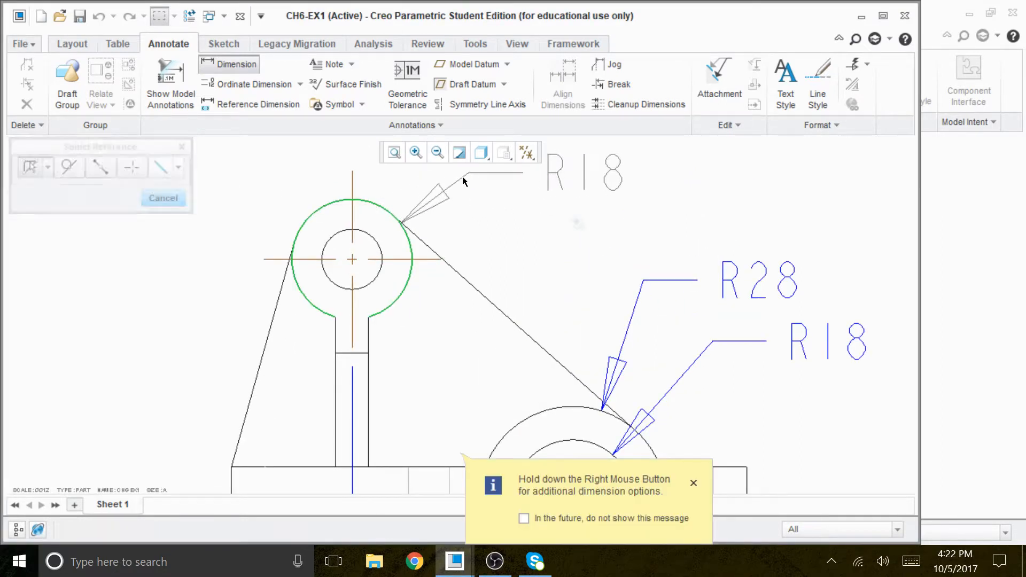
middle_click(474, 169)
click(334, 241)
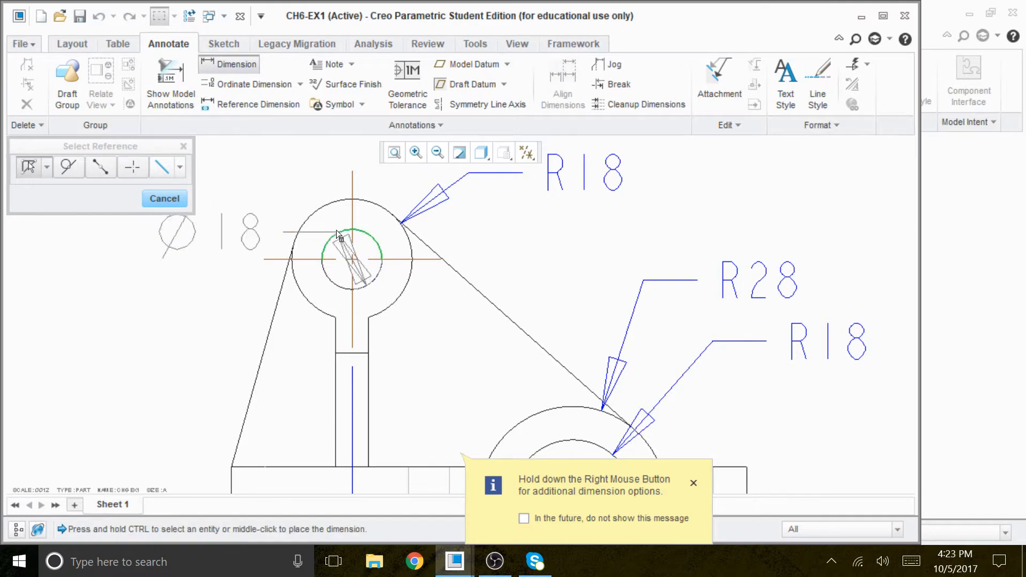
middle_click(336, 172)
Step: Dimension the base's height at its left end, placing the dimension left of the front view
scroll(449, 381, down, 2)
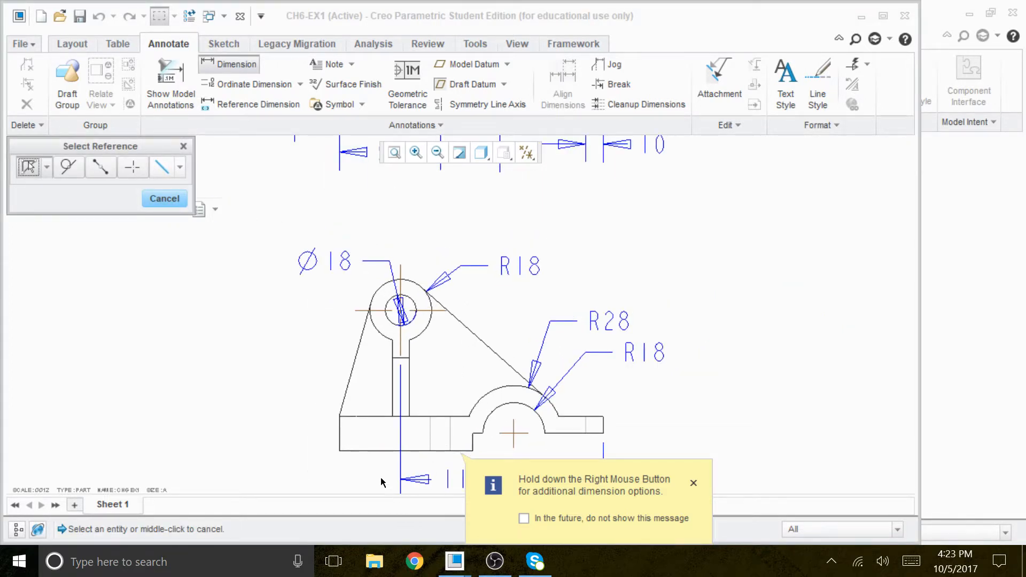
click(339, 431)
middle_click(266, 434)
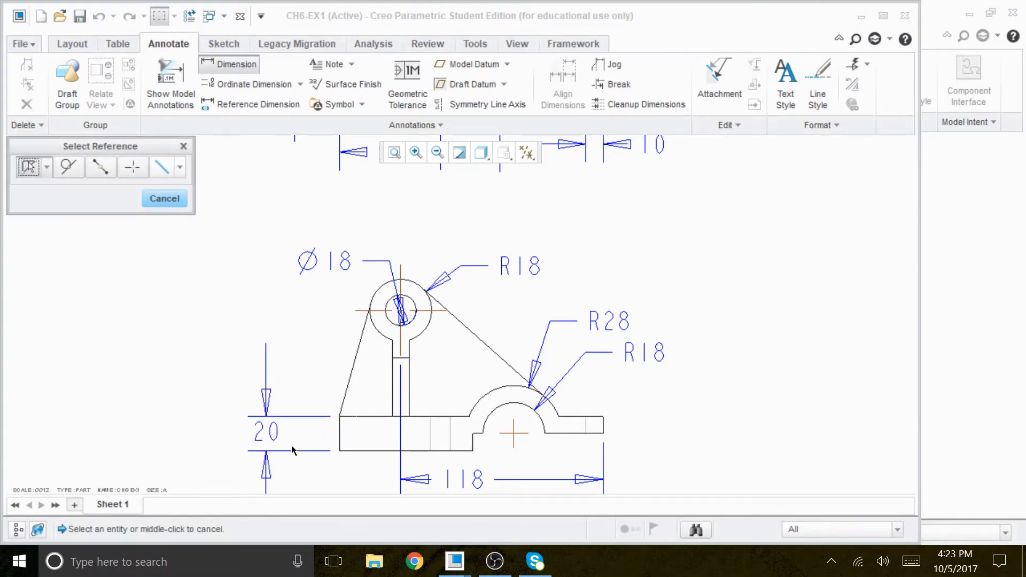
Step: Try to dimension from the base's lower edge to the upper boss's vertical centre line
click(369, 450)
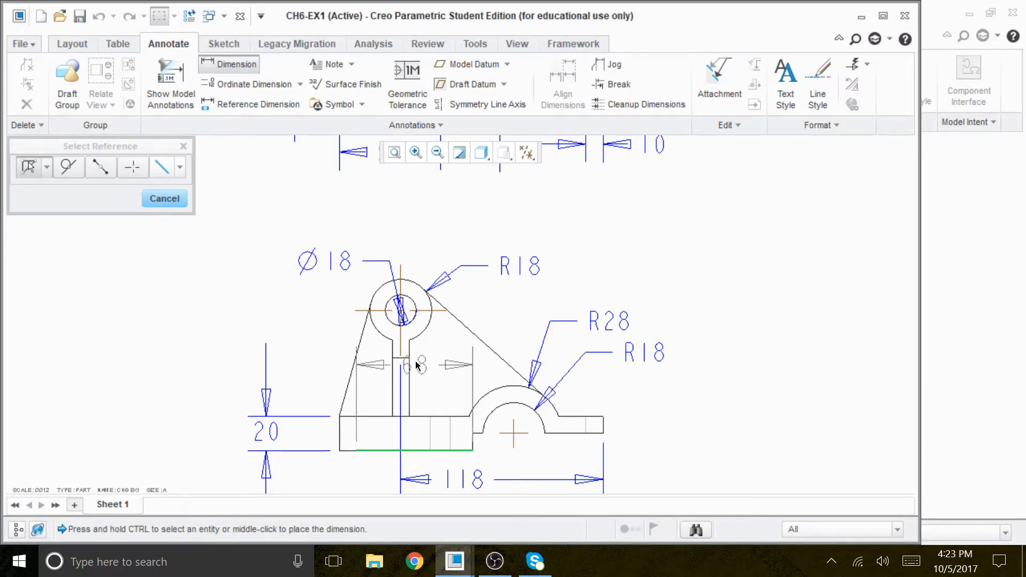
ctrl+click(401, 354)
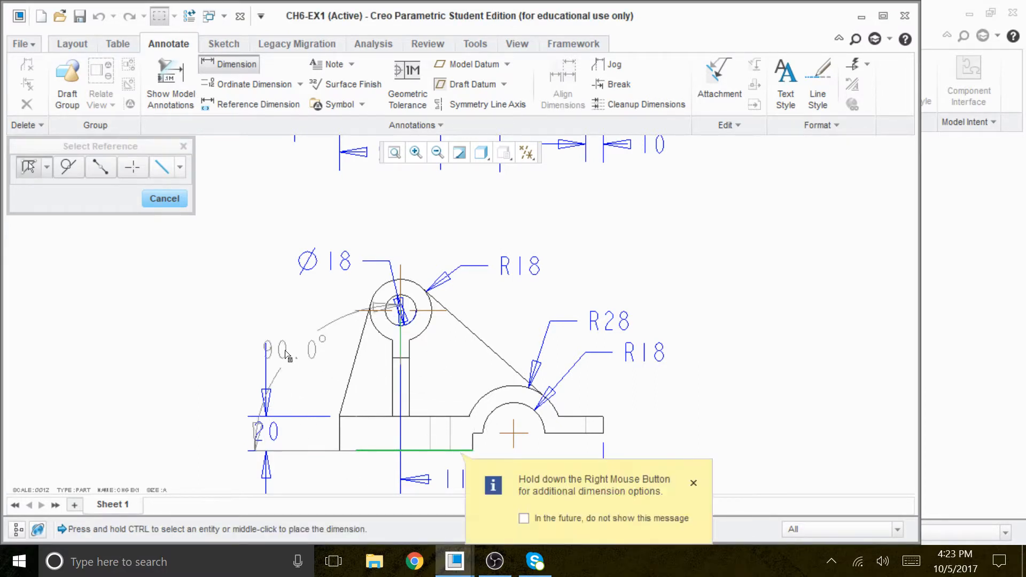
middle_click(238, 362)
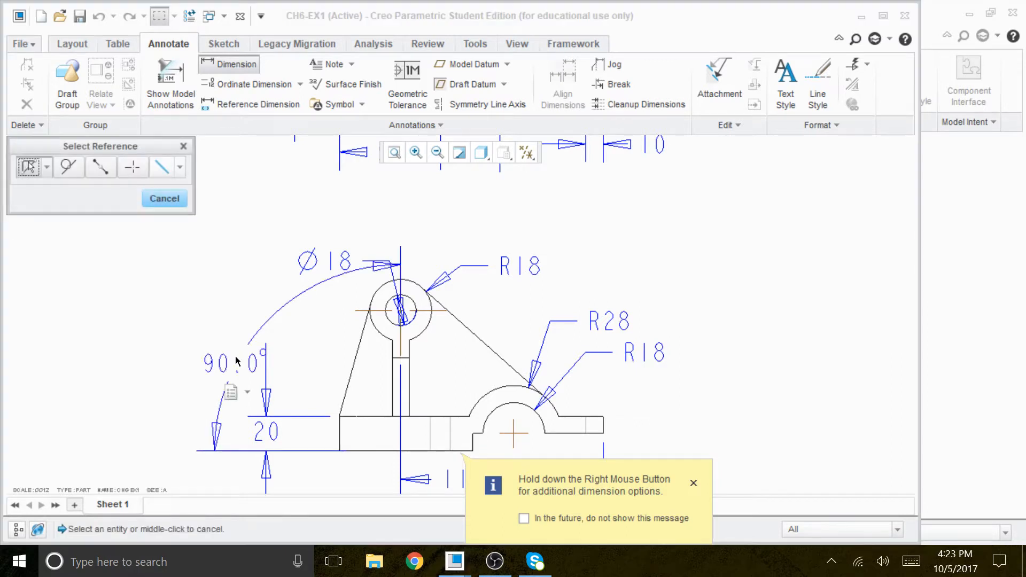
click(166, 201)
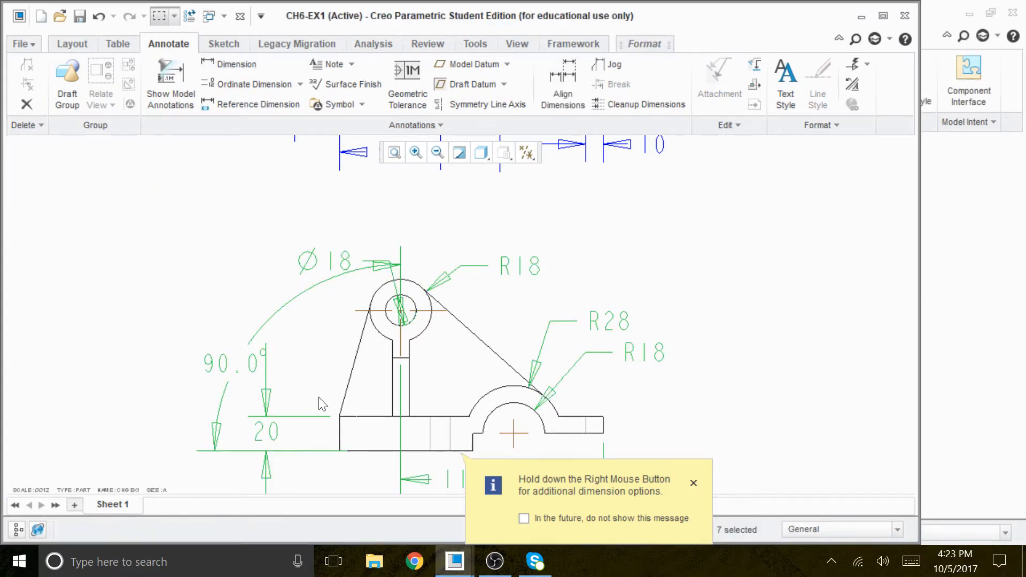
click(241, 366)
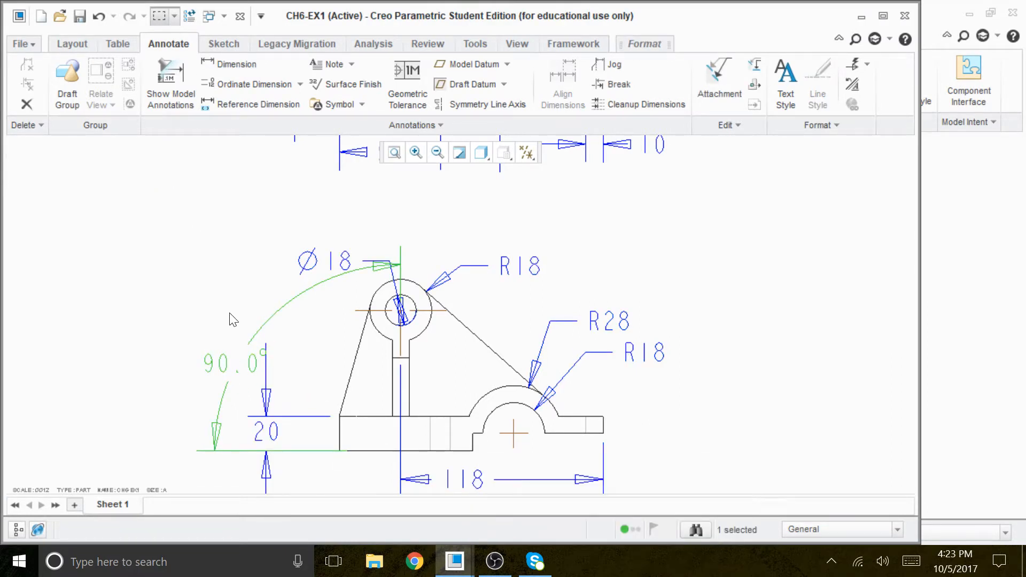
key(Delete)
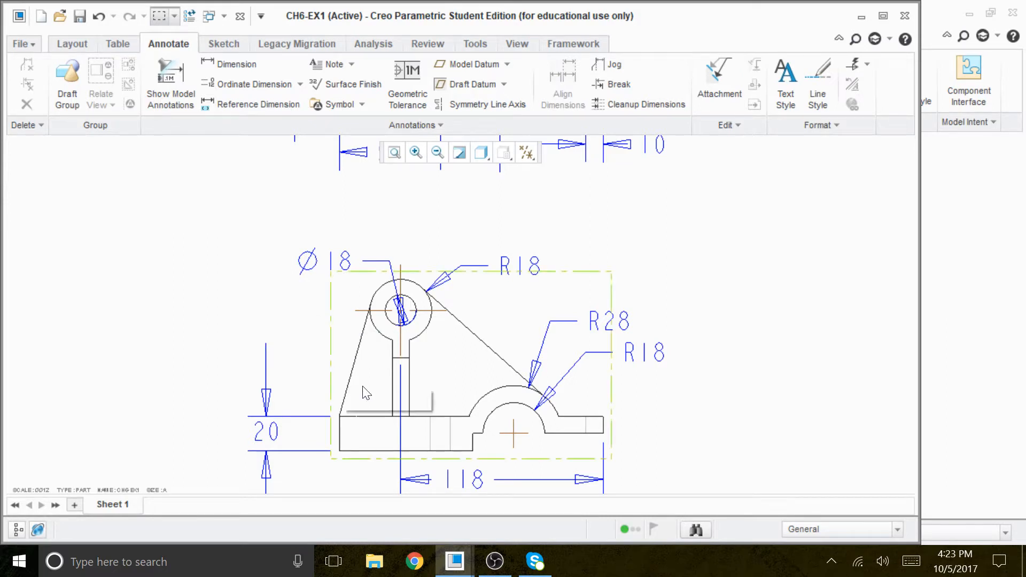
Step: Flip the boss hole diameter's arrows and move its text to the boss's upper right, above the boss radius dimension
click(326, 254)
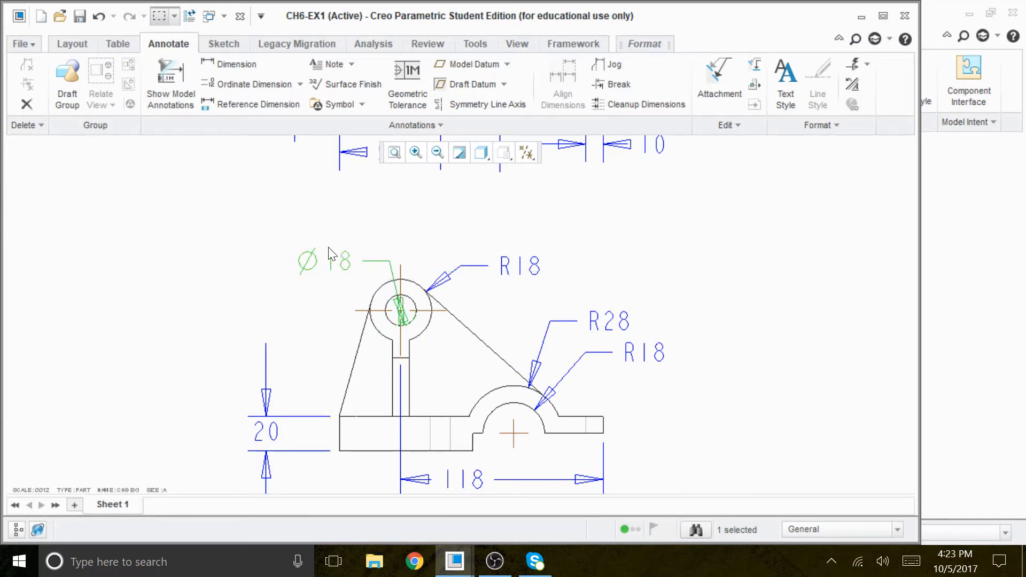
right_click(324, 246)
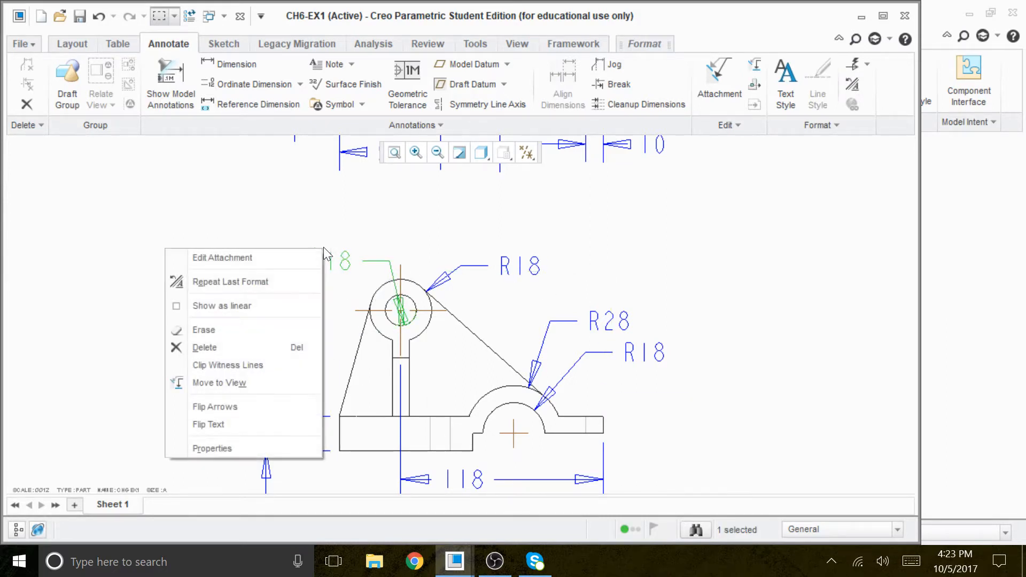
click(229, 408)
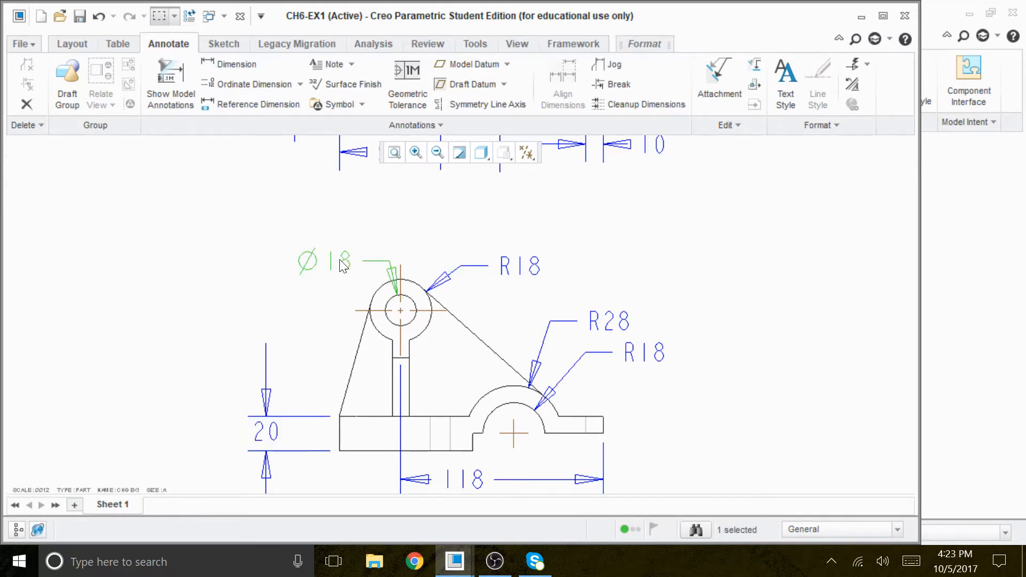
drag(347, 260, 531, 247)
Step: Dimension the height from the base's lower edge to the boss's horizontal centre line, placed left of the base height dimension
scroll(460, 299, up, 2)
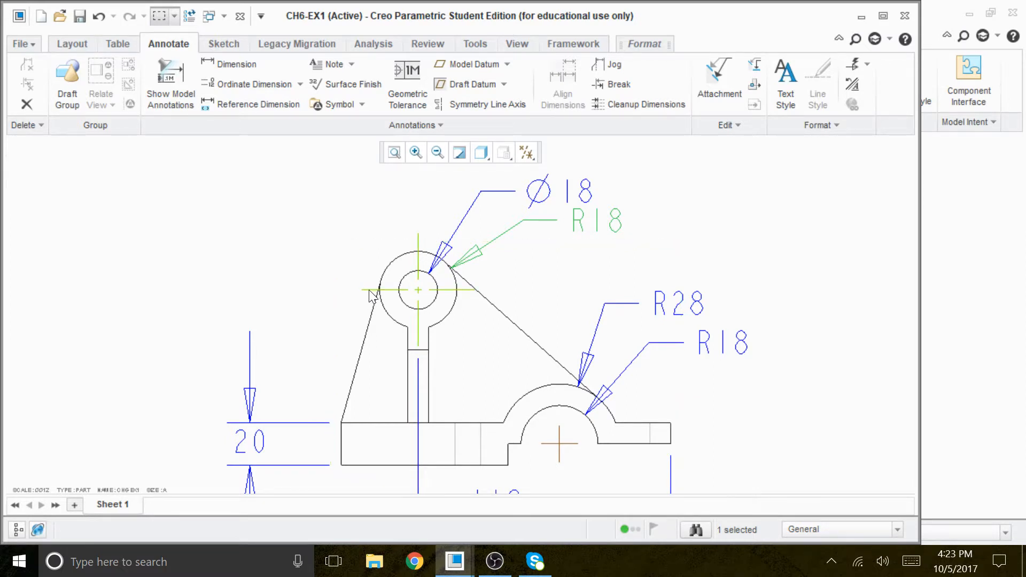
click(224, 63)
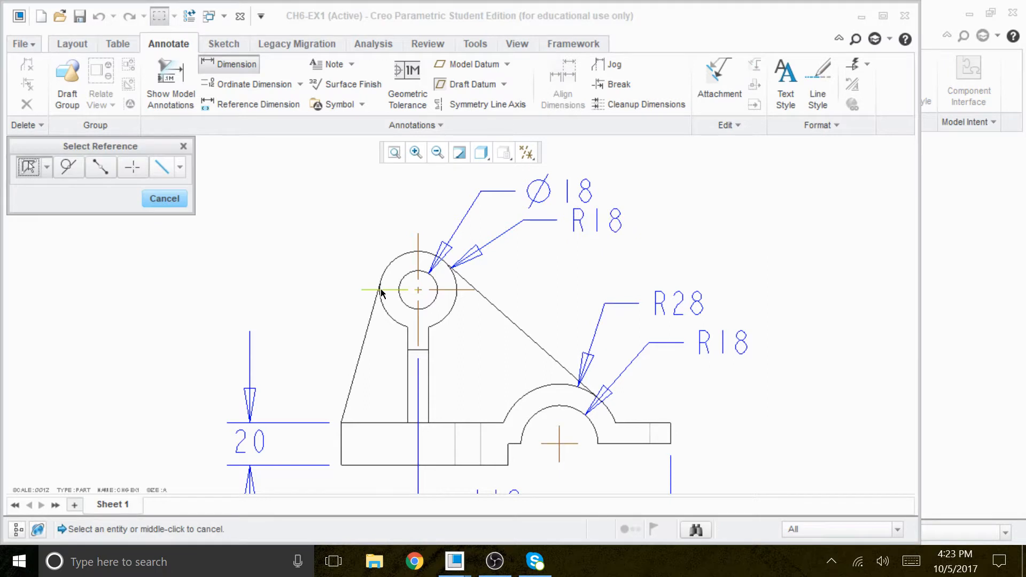
click(385, 291)
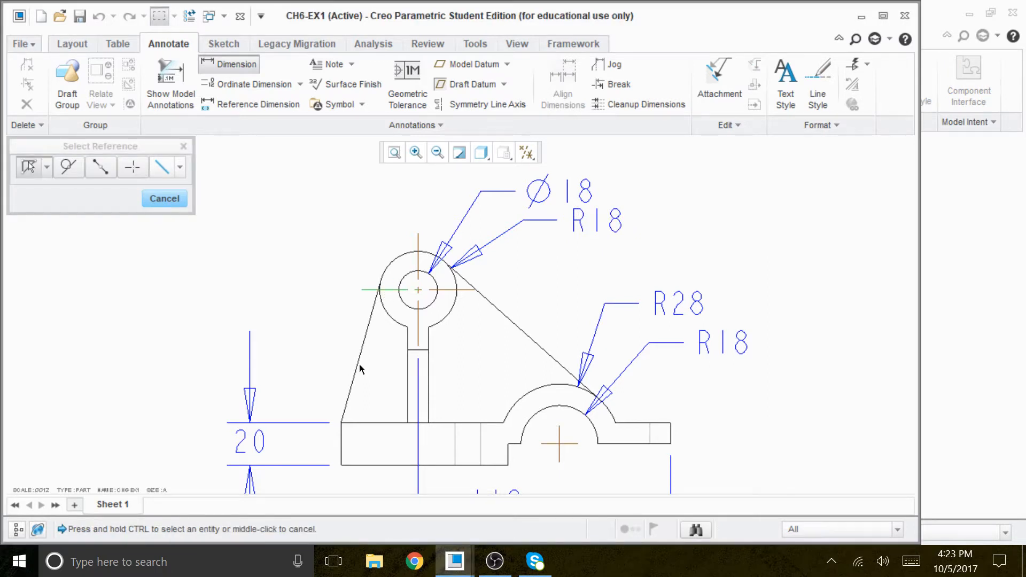
ctrl+click(361, 463)
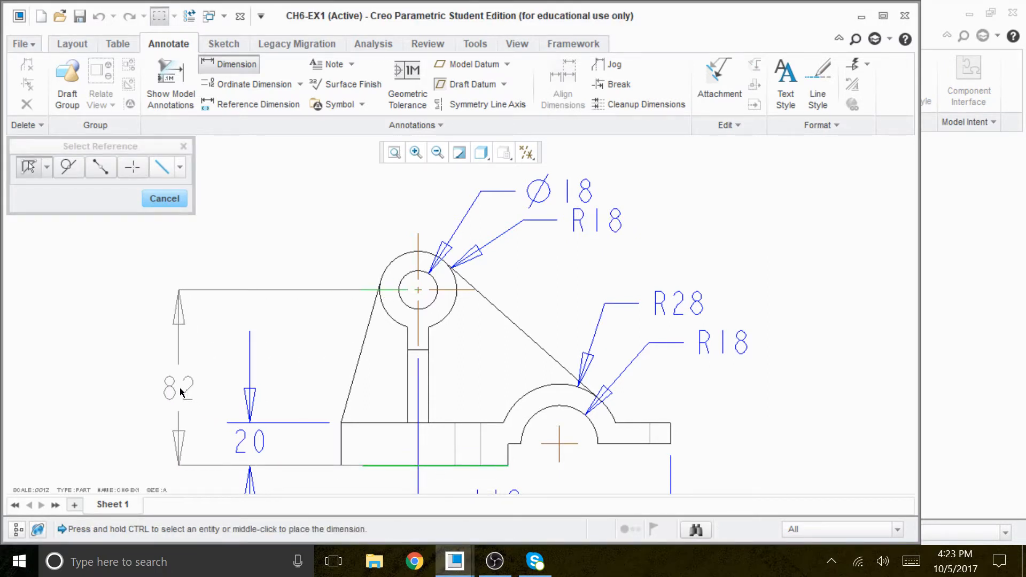
middle_click(181, 393)
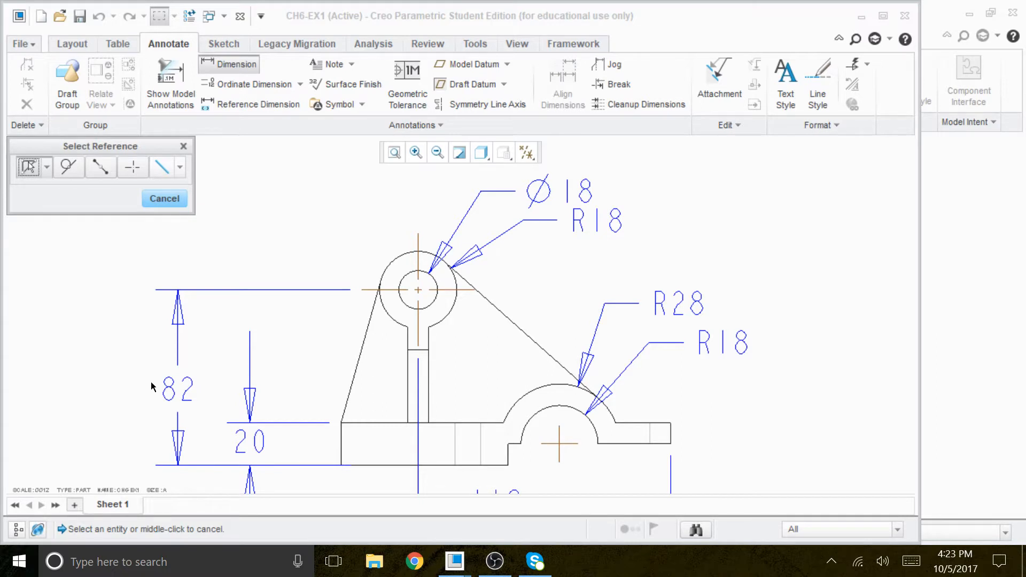
Step: Try to dimension from the base's lower edge to the upper boss's stem, placing the dimension left of the stem
scroll(389, 412, down, 1)
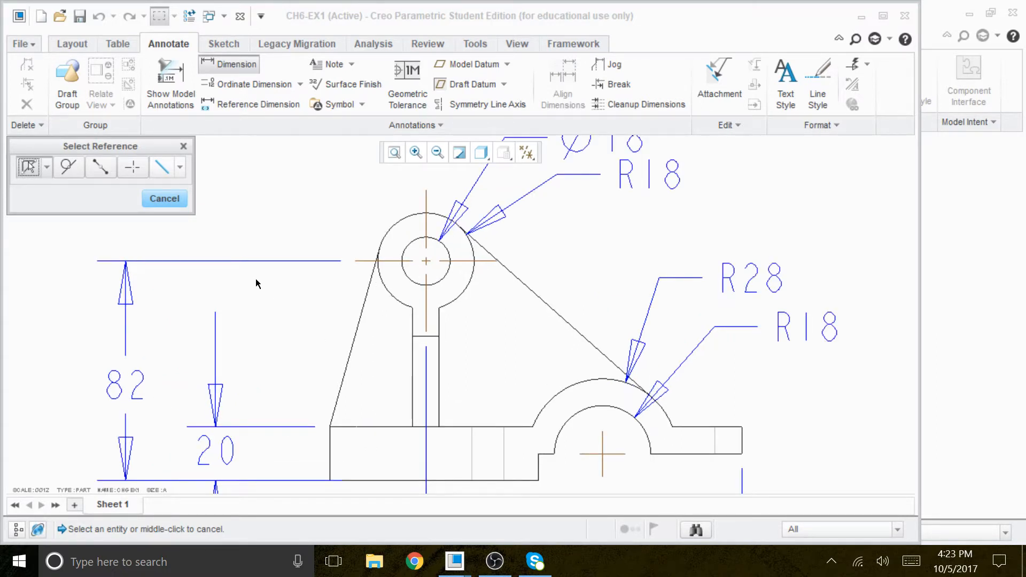
click(426, 339)
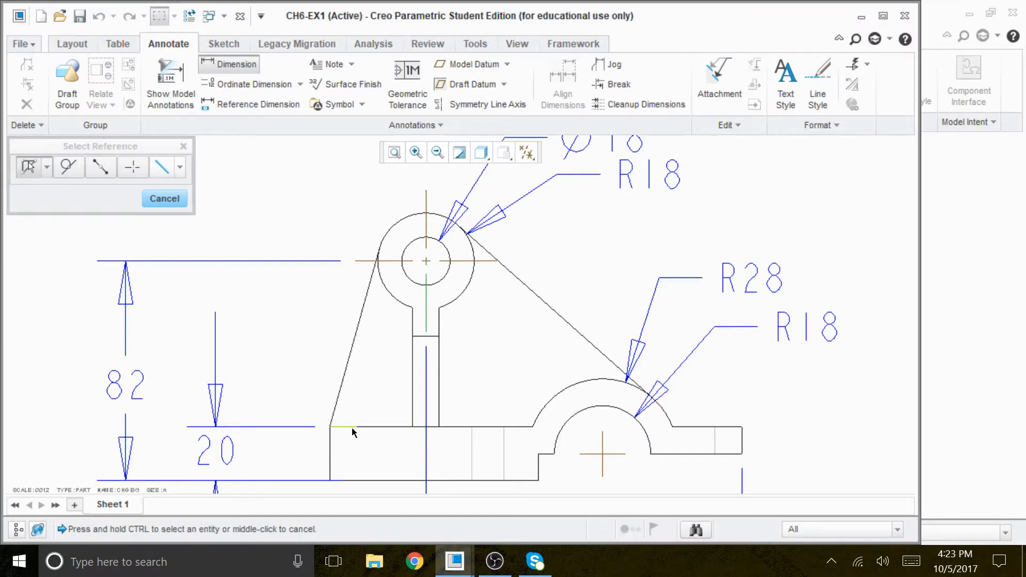
ctrl+click(373, 479)
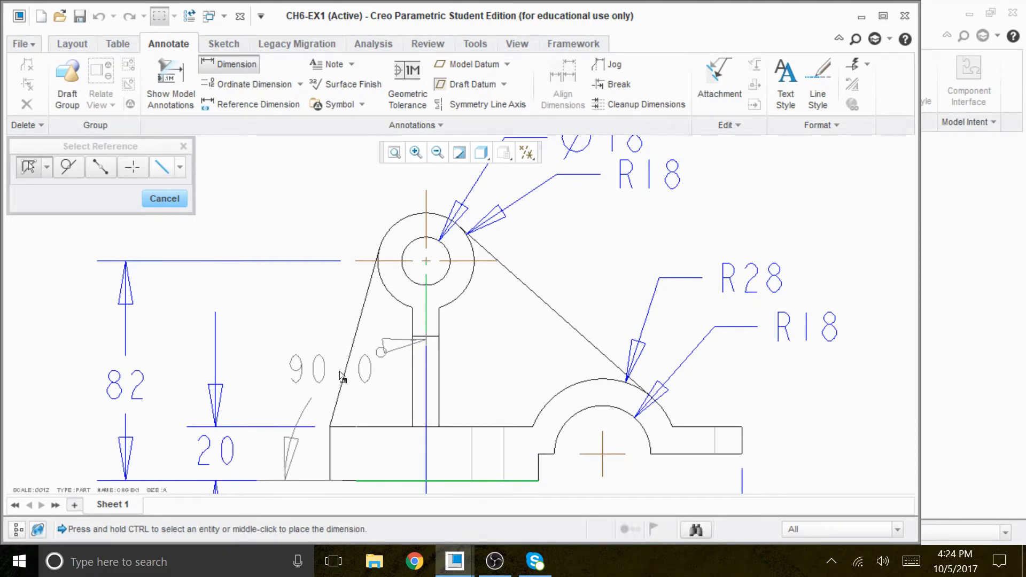
middle_click(300, 357)
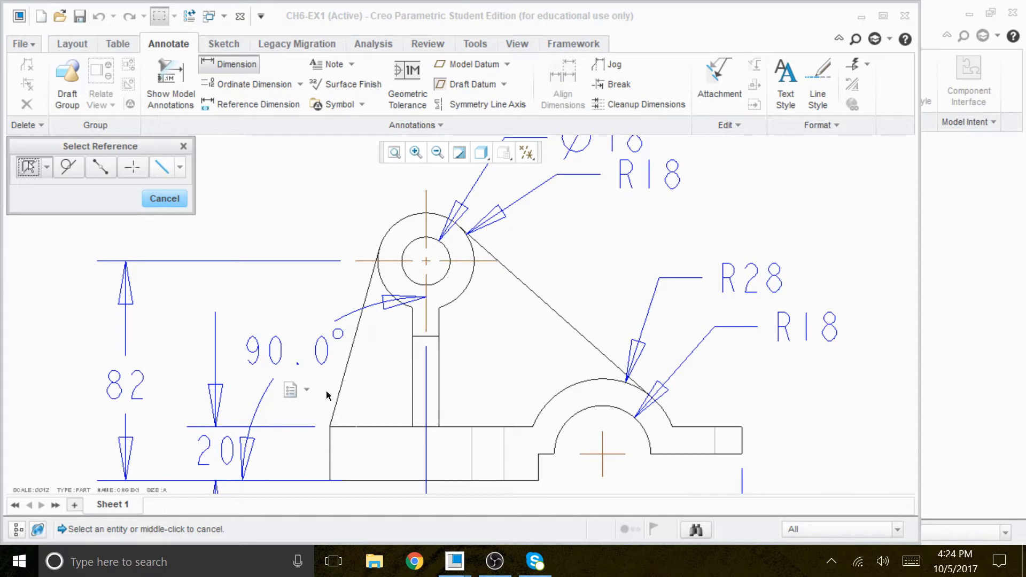
middle_click(374, 372)
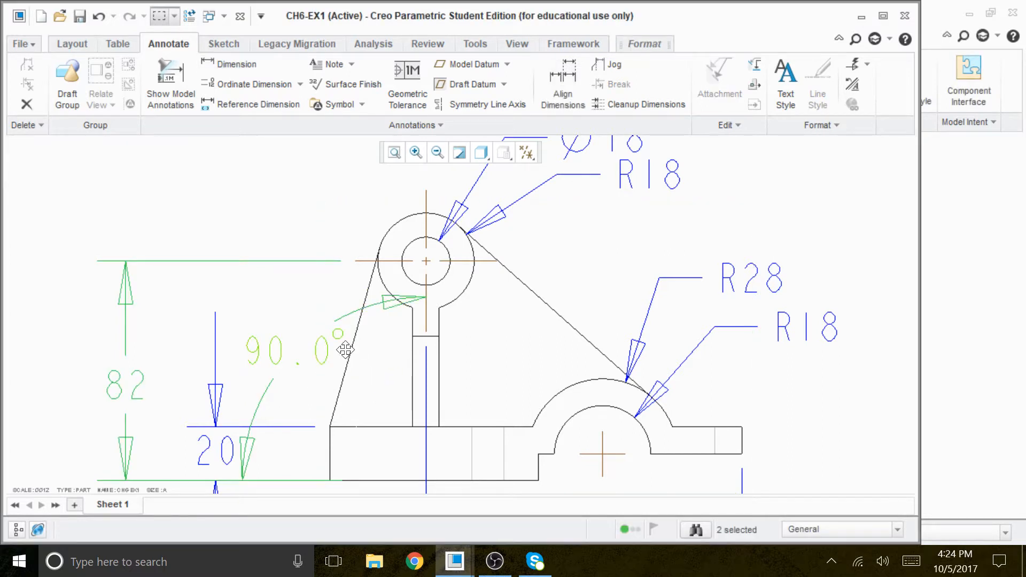
Step: Delete the angle dimension placed between the base's lower edge and the upper boss's centre line
click(379, 383)
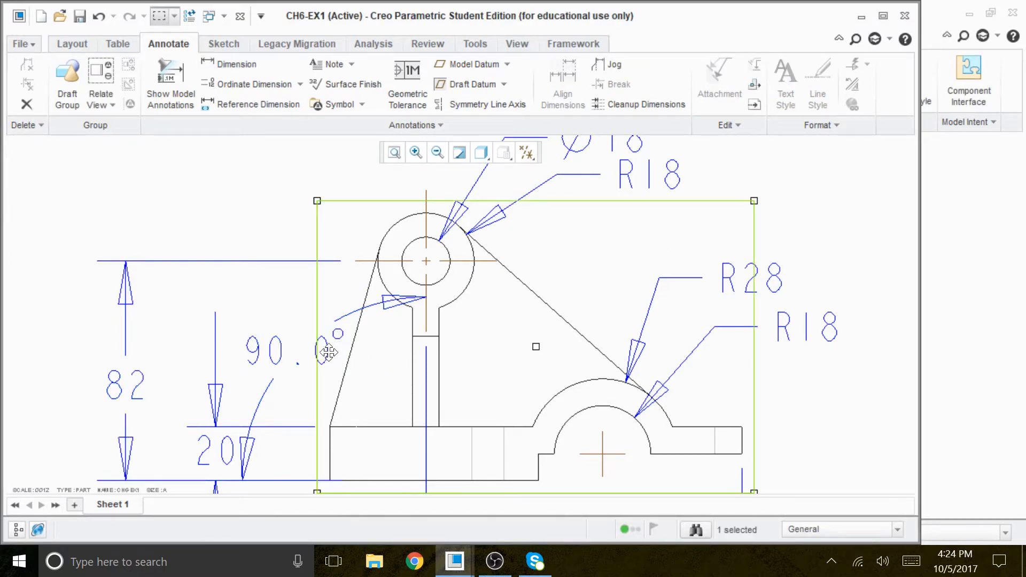
drag(338, 346, 340, 345)
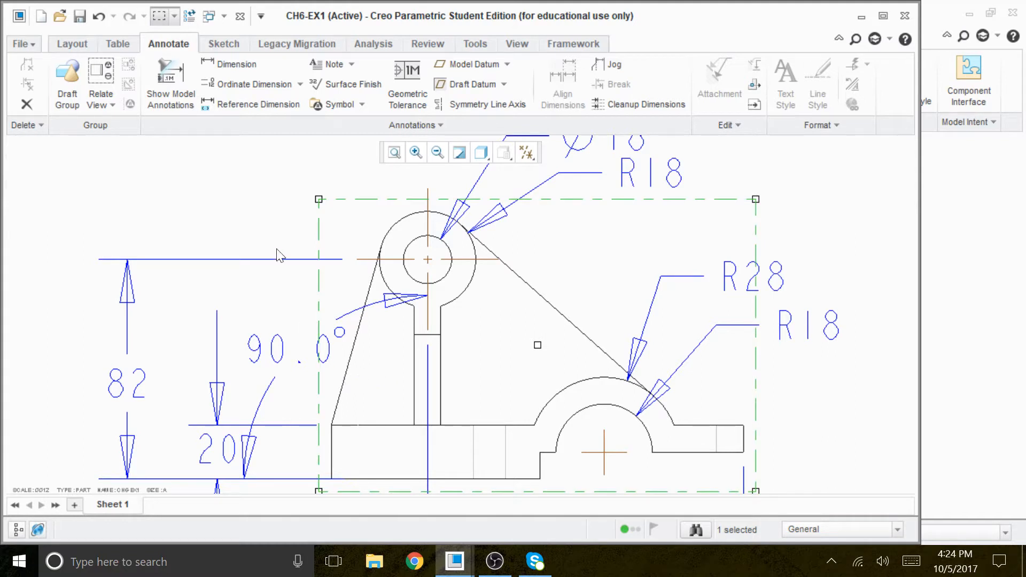
drag(387, 354, 396, 349)
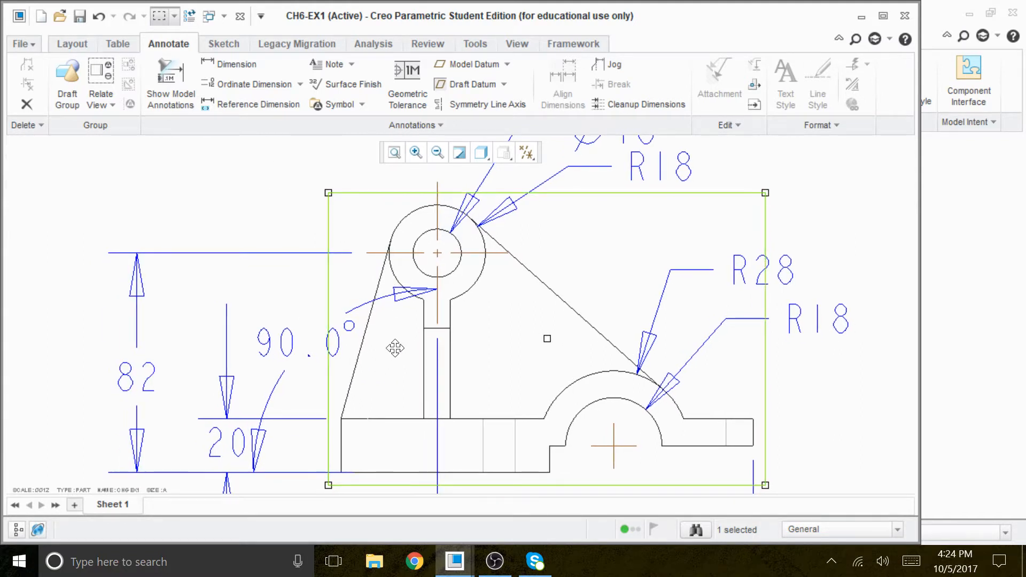
click(16, 400)
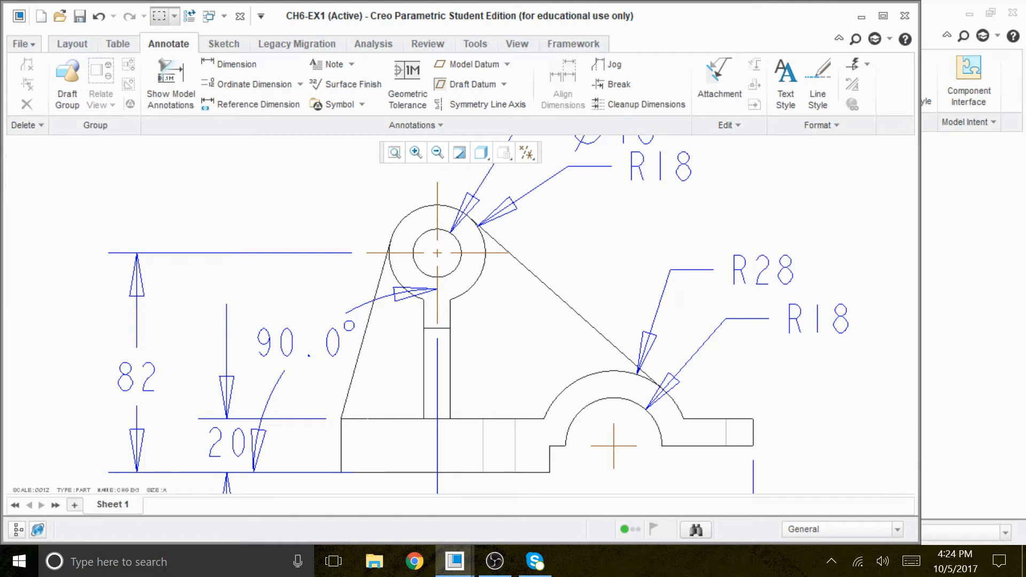
click(510, 339)
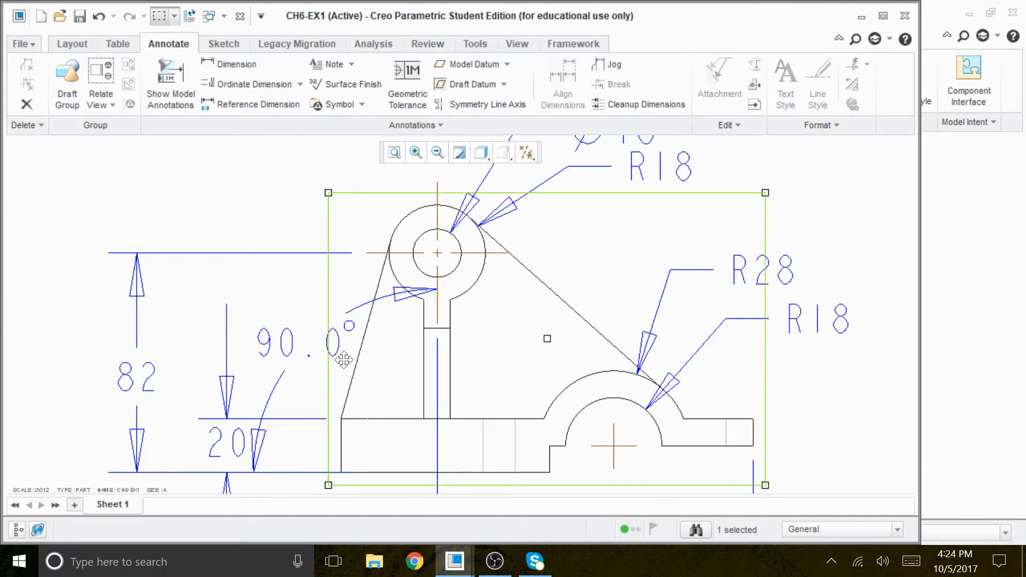
drag(534, 393, 517, 364)
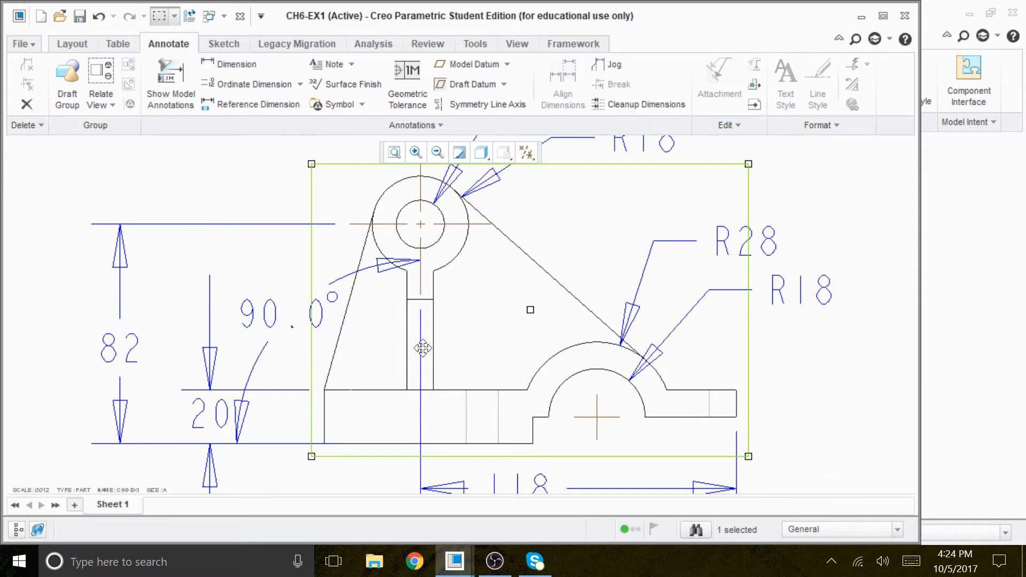
scroll(422, 348, up, 2)
click(332, 335)
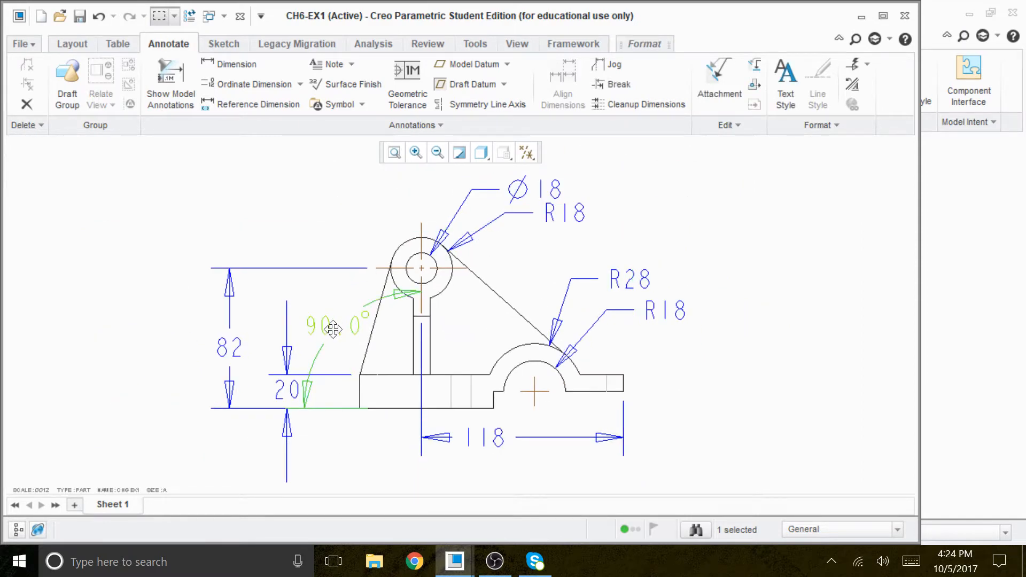
key(Delete)
Step: Dimension the height from the base's lower edge to the horizontal edge across the boss stem, placed between the two existing height dimensions
scroll(371, 324, down, 3)
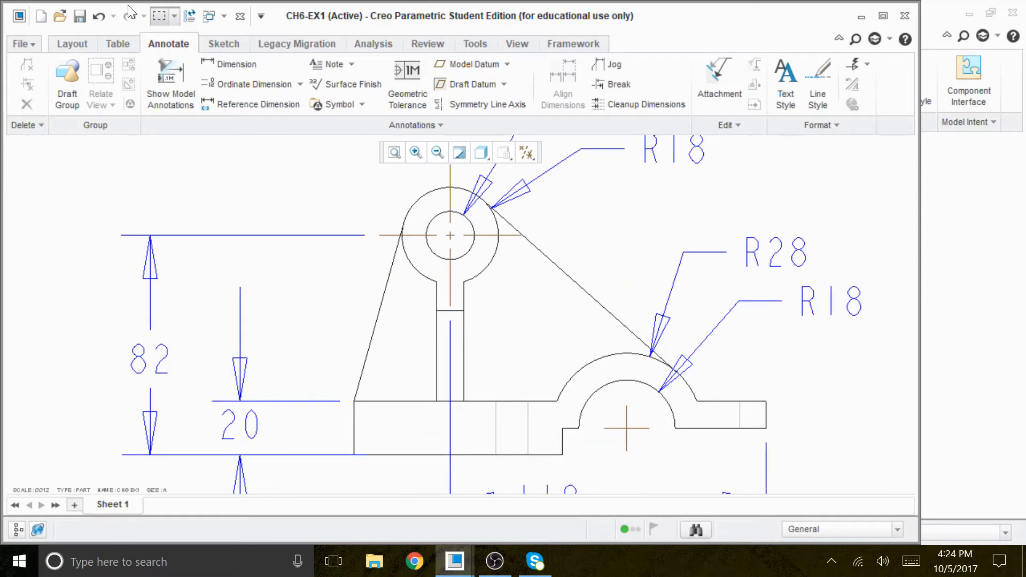
click(225, 65)
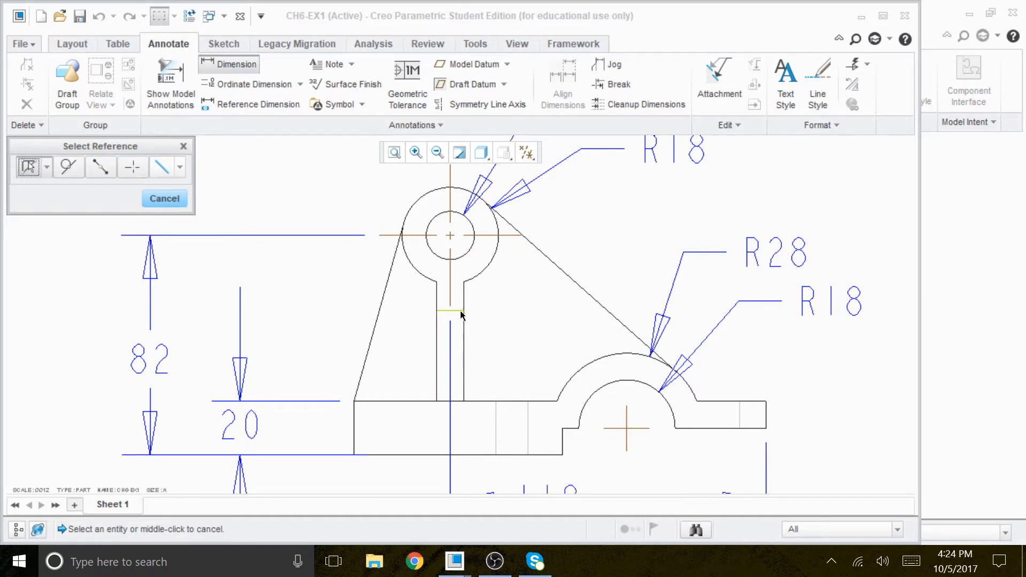
click(458, 314)
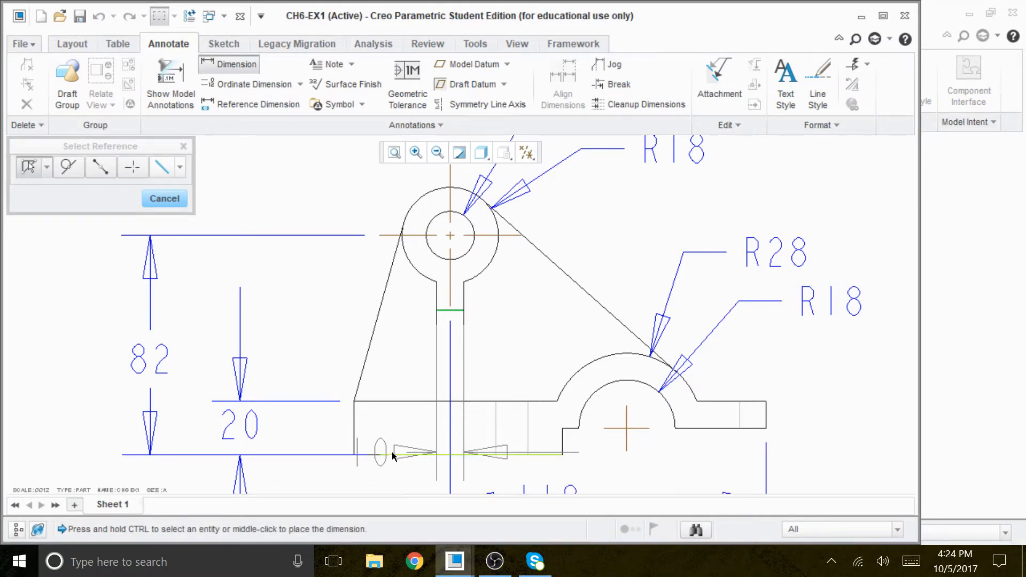
ctrl+click(392, 455)
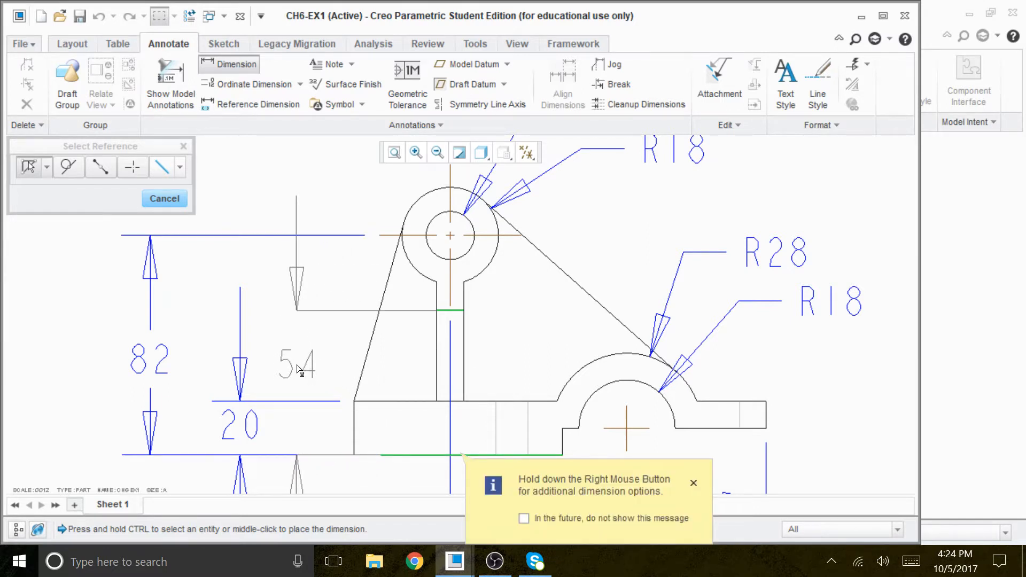
middle_click(199, 359)
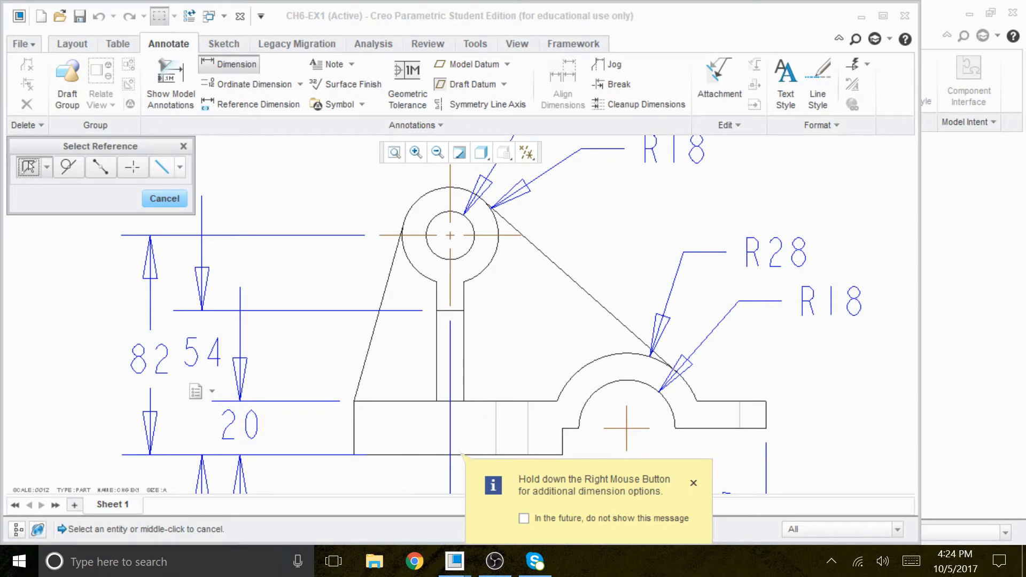
scroll(293, 469, down, 2)
click(156, 198)
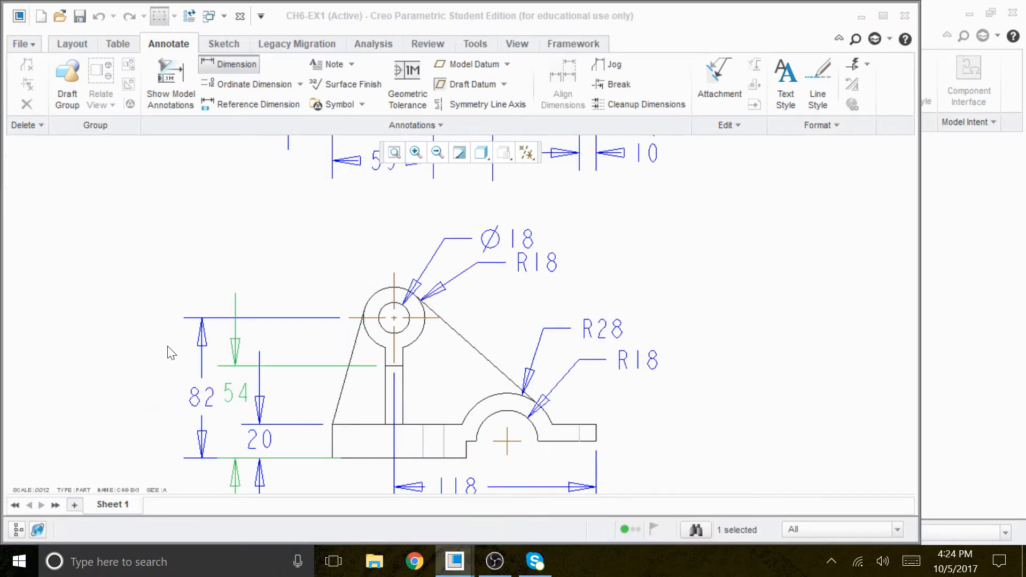
Step: Flip the stem height dimension's arrows, shift the boss height dimension outward, and move the stem height text up and left into the gap
right_click(230, 394)
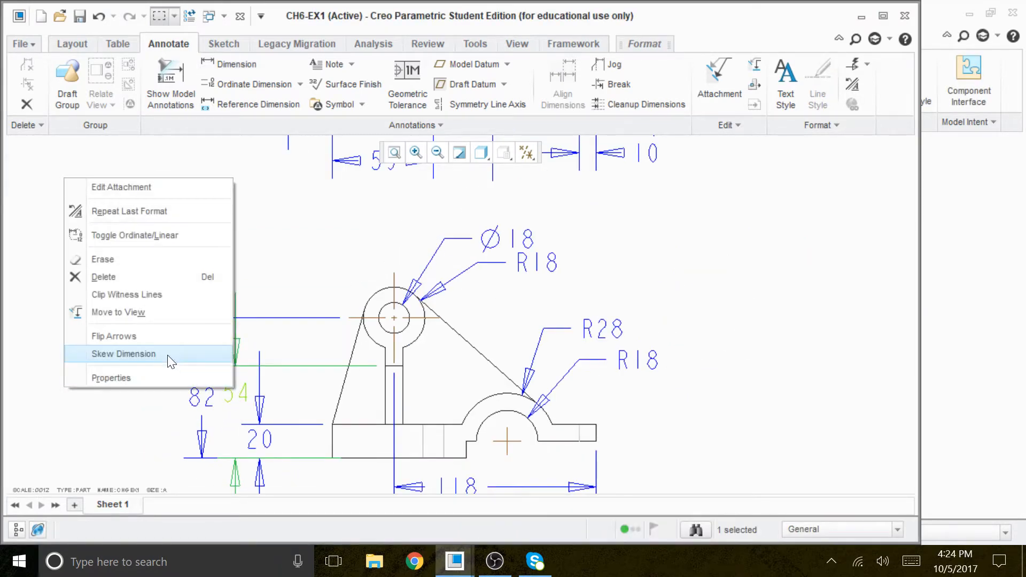
click(149, 335)
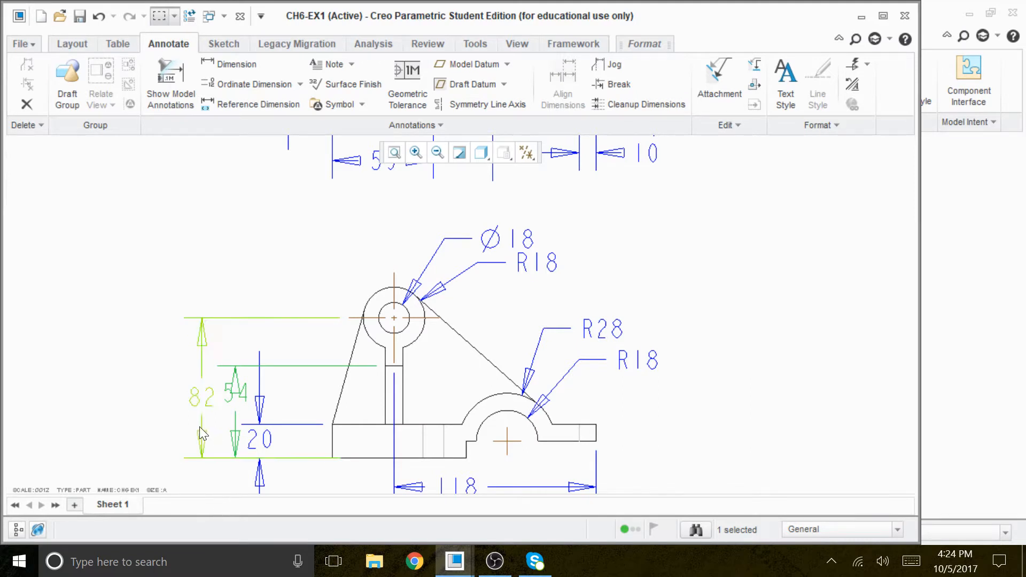
scroll(199, 427, up, 1)
drag(216, 398, 123, 378)
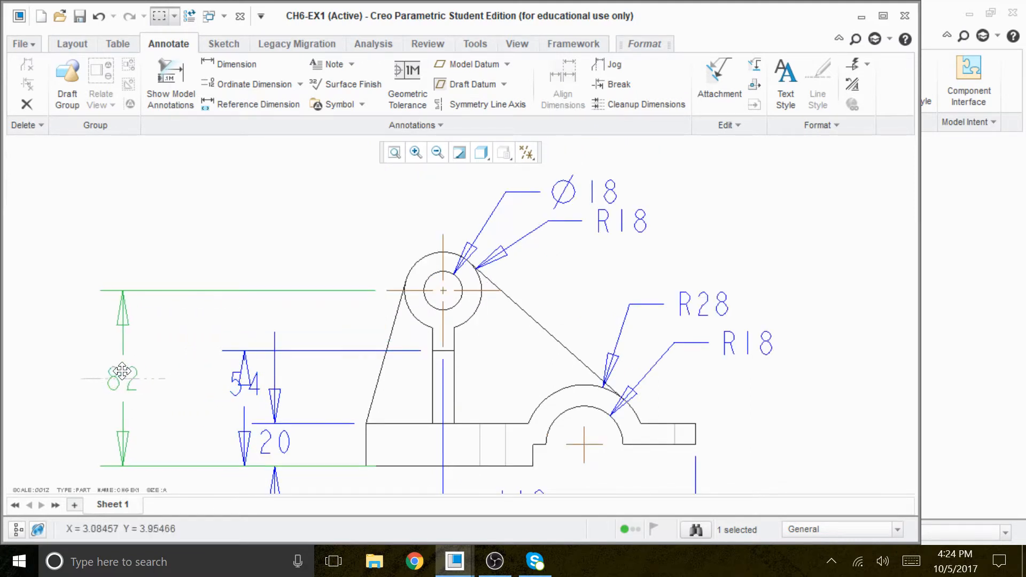
drag(241, 392, 181, 318)
scroll(267, 332, down, 2)
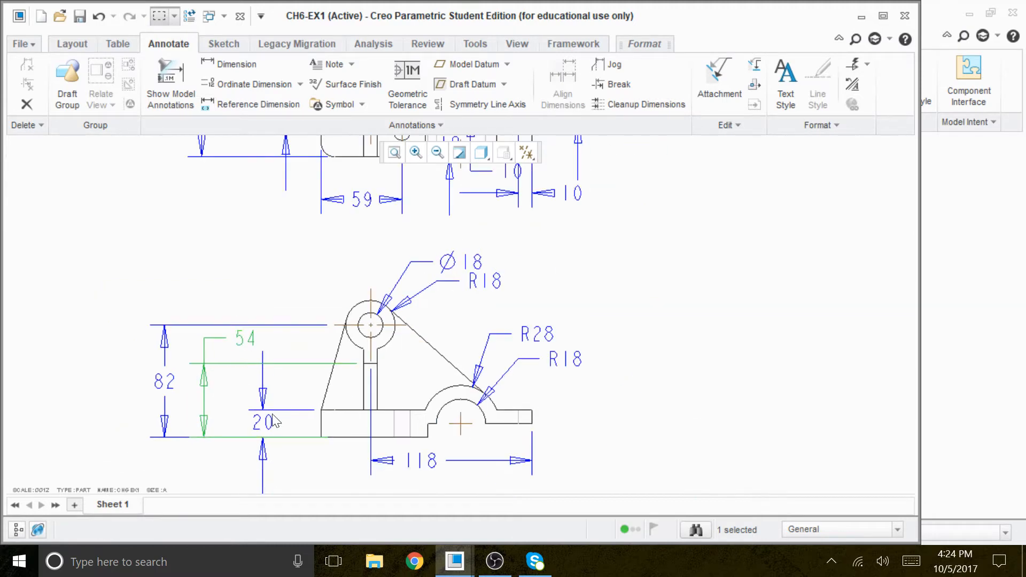
Step: Dimension the horizontal distance from the arch's vertical centre line to the base's right end, placed below the arch
scroll(337, 354, up, 1)
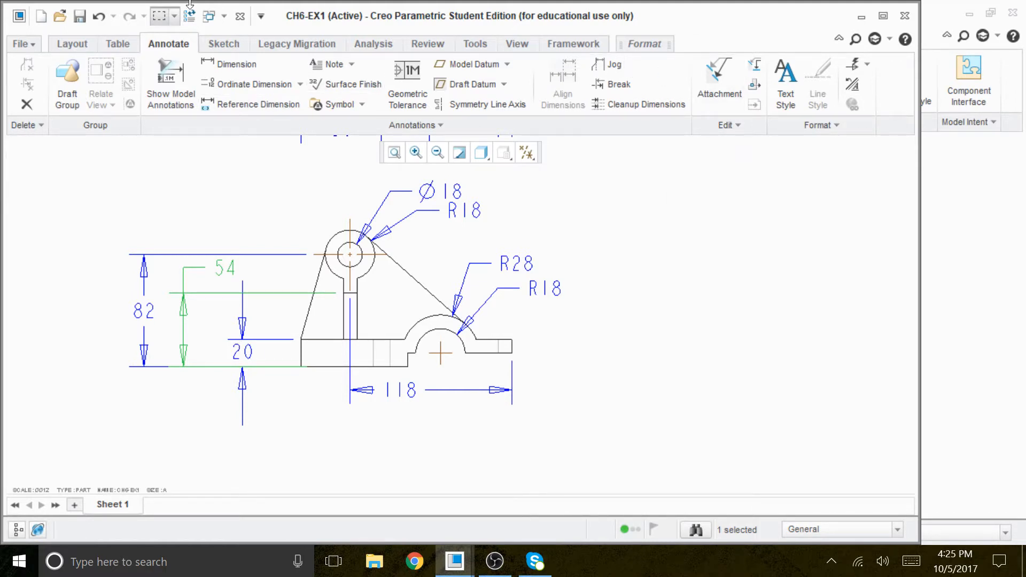
click(231, 64)
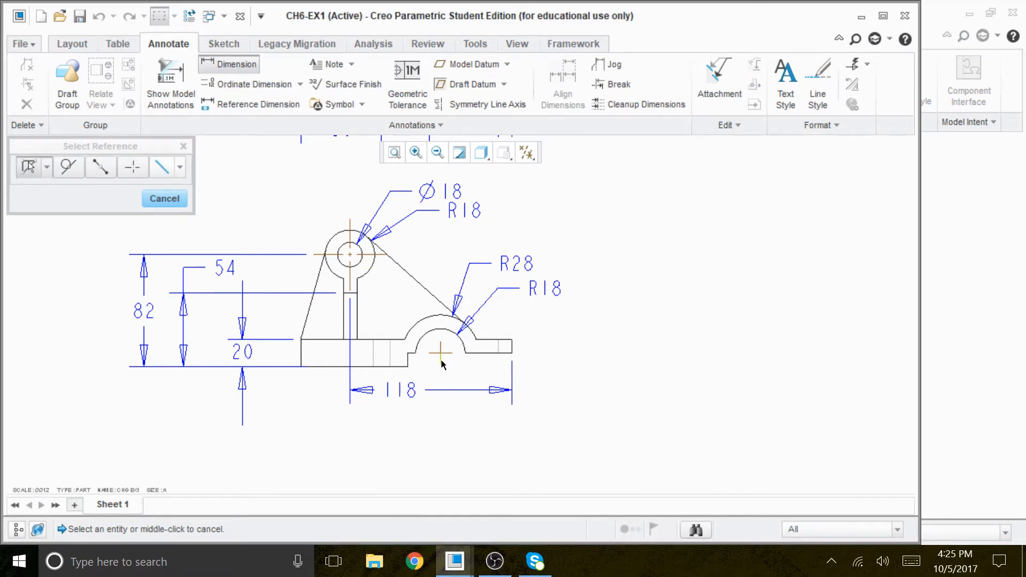
scroll(497, 382, up, 3)
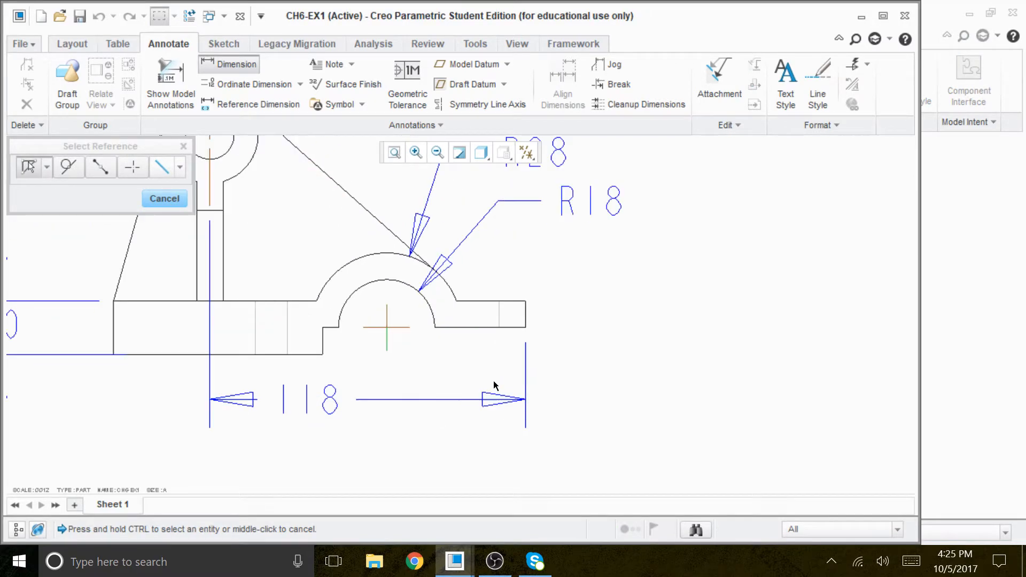
ctrl+click(526, 326)
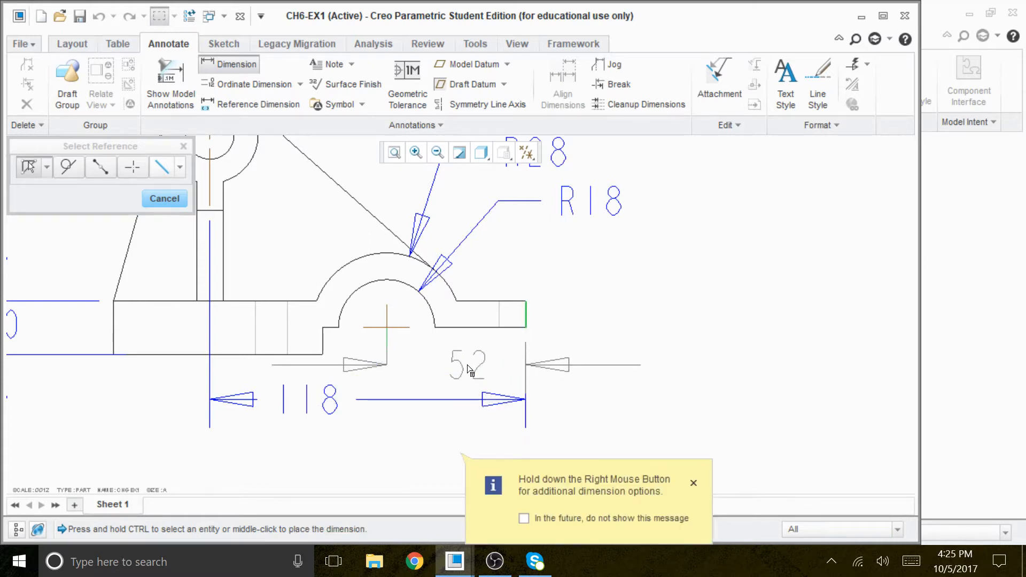
middle_click(454, 374)
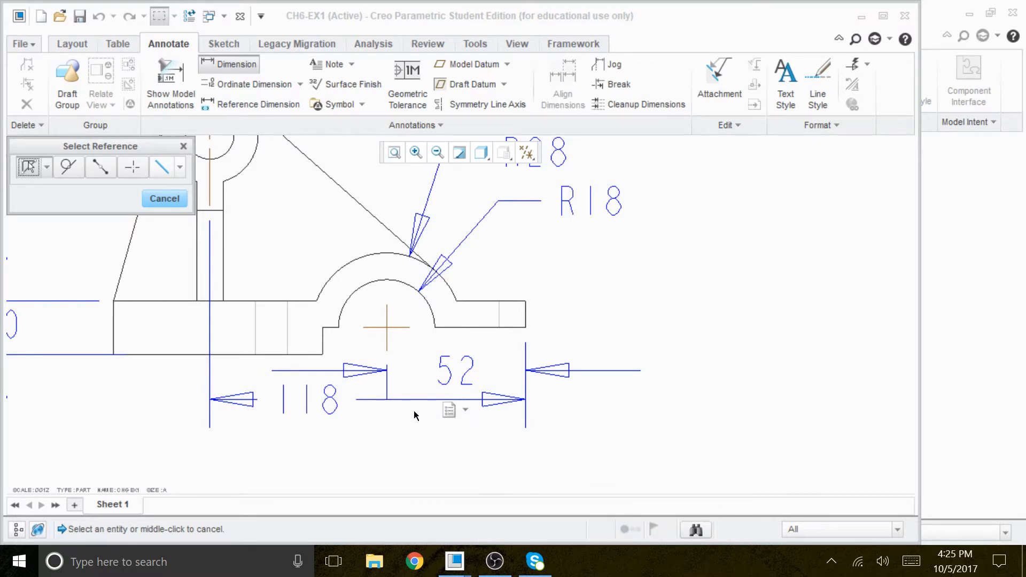
scroll(414, 411, down, 2)
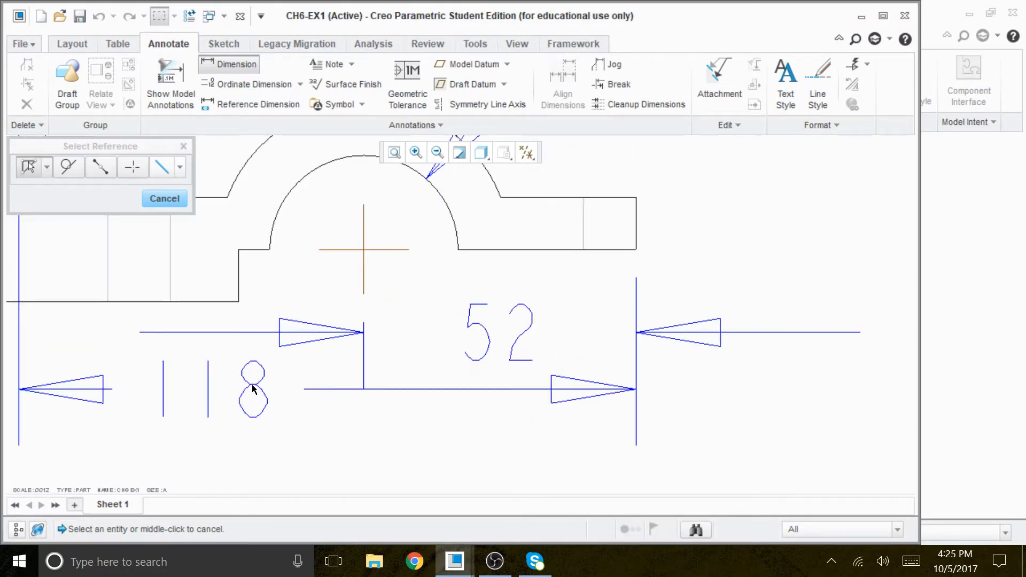
middle_drag(267, 408, 265, 403)
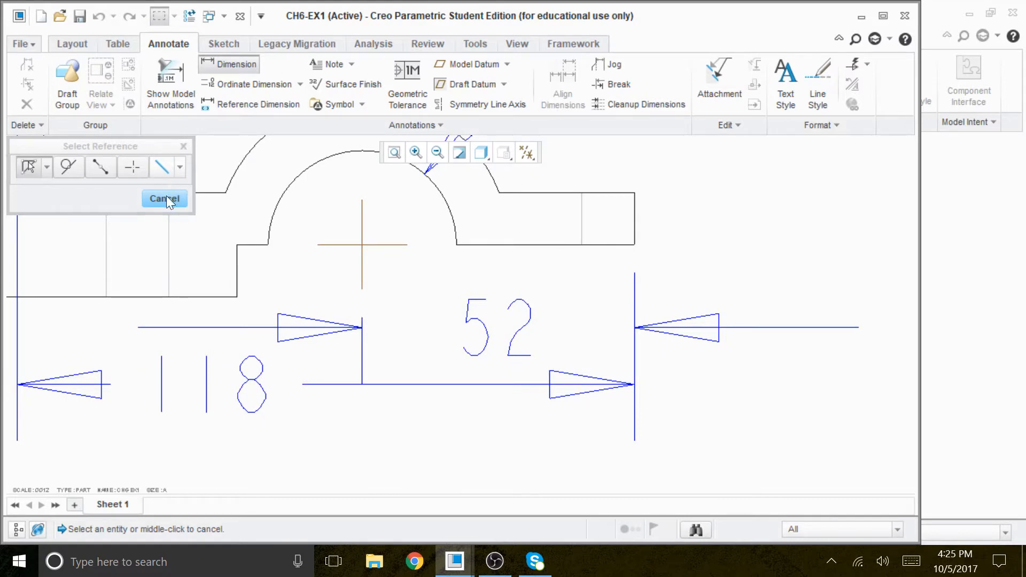
click(166, 199)
Step: Lower the 118 dimension and the arch centre dimension below the front view, keeping the arch centre dimension above the 118
click(247, 385)
drag(248, 371, 289, 479)
scroll(341, 428, up, 3)
click(412, 355)
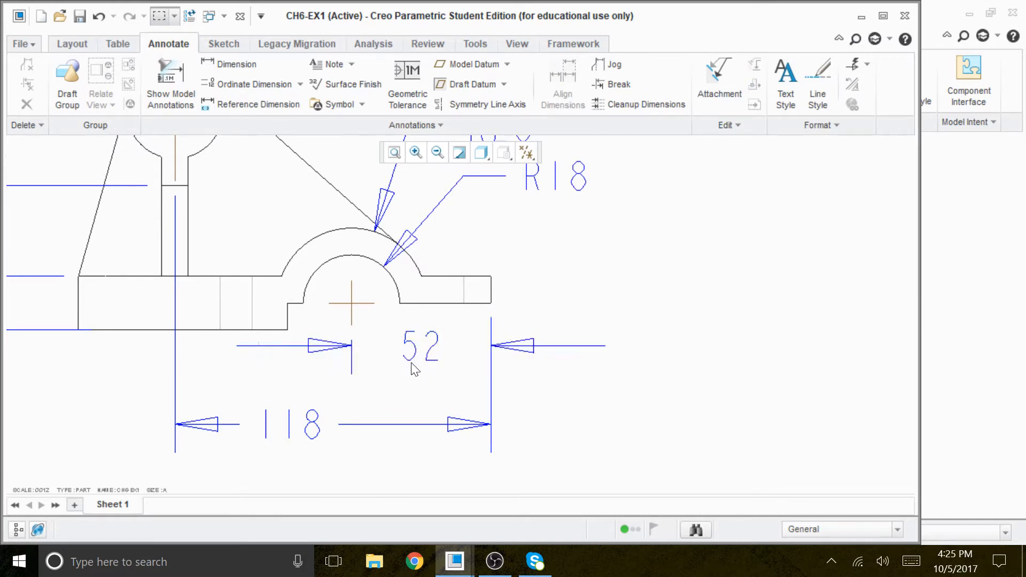
click(417, 350)
drag(417, 351, 408, 379)
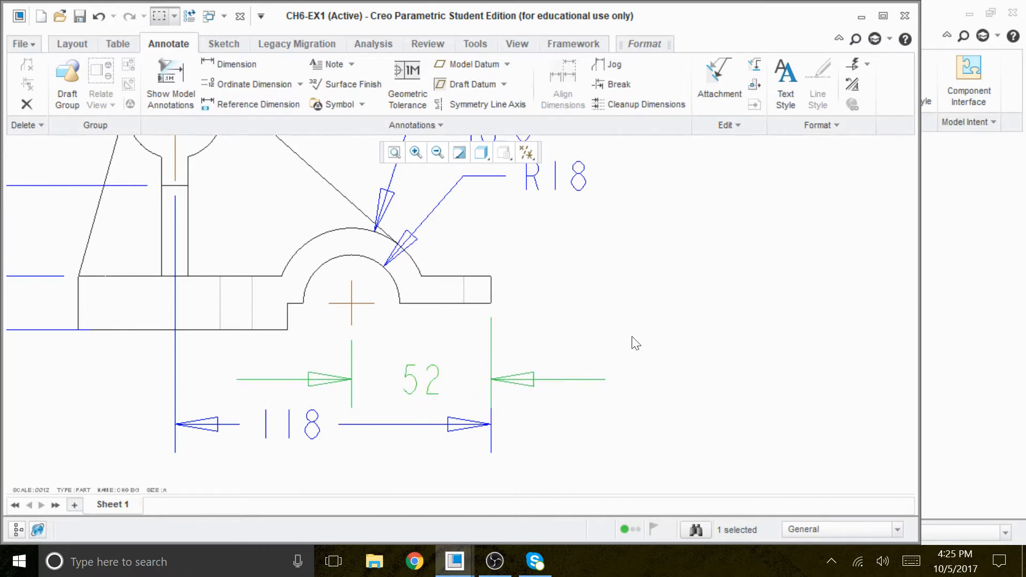
click(502, 283)
Step: Dimension the horizontal distance from the base's right end to the vertical step edge left of the arch, placed above the arch centre dimension
click(229, 64)
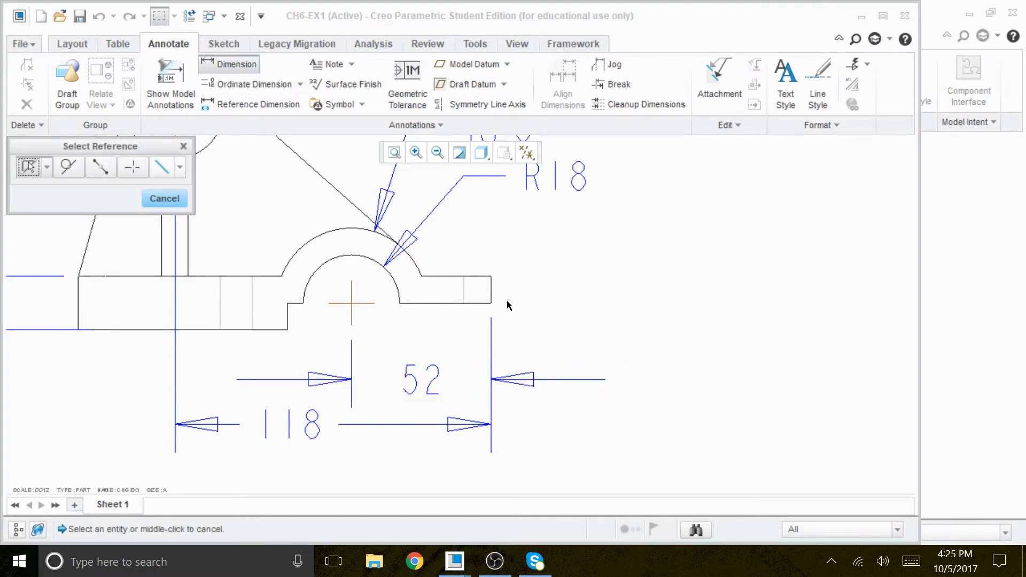
click(492, 297)
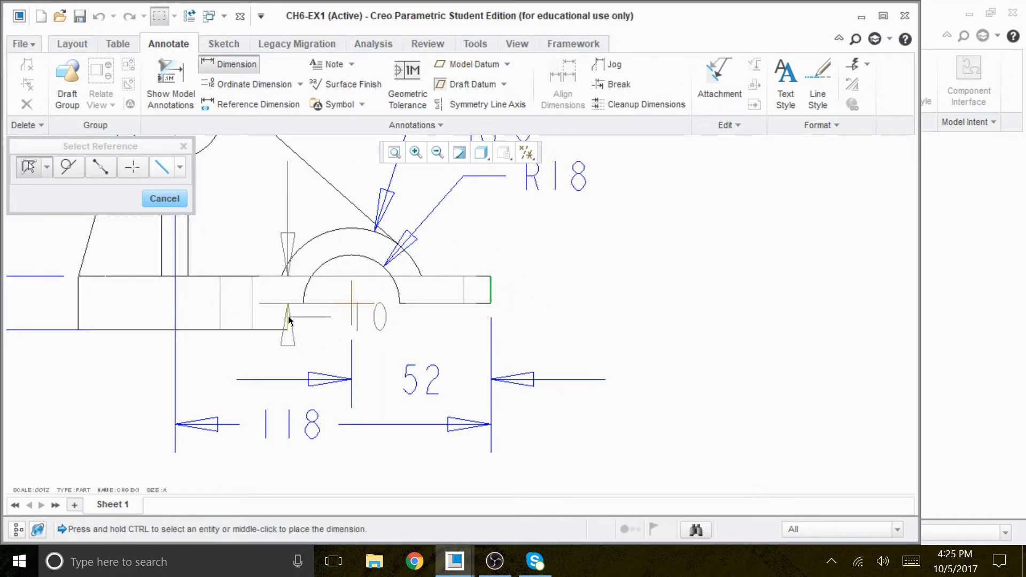
ctrl+click(288, 322)
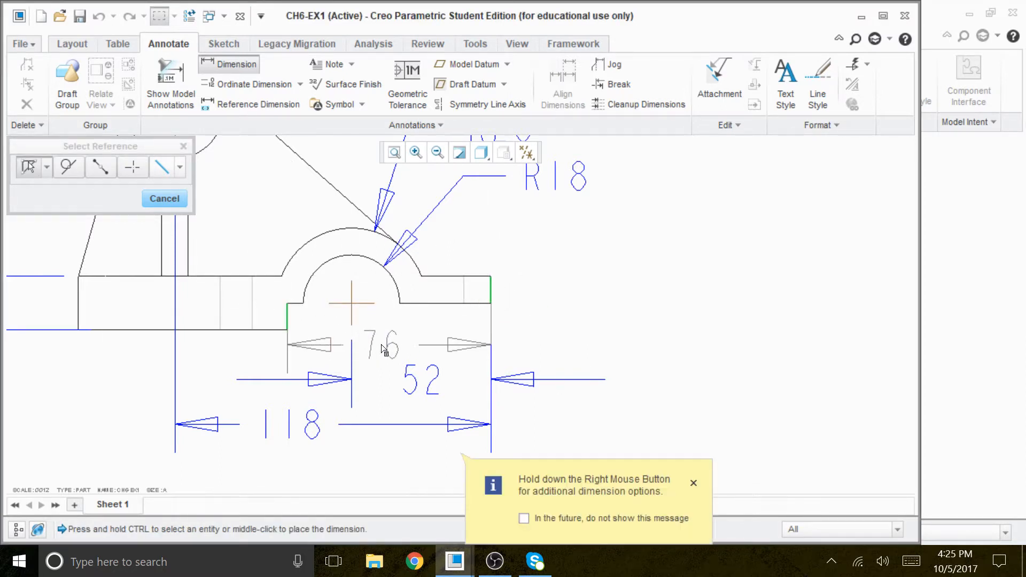
middle_click(378, 355)
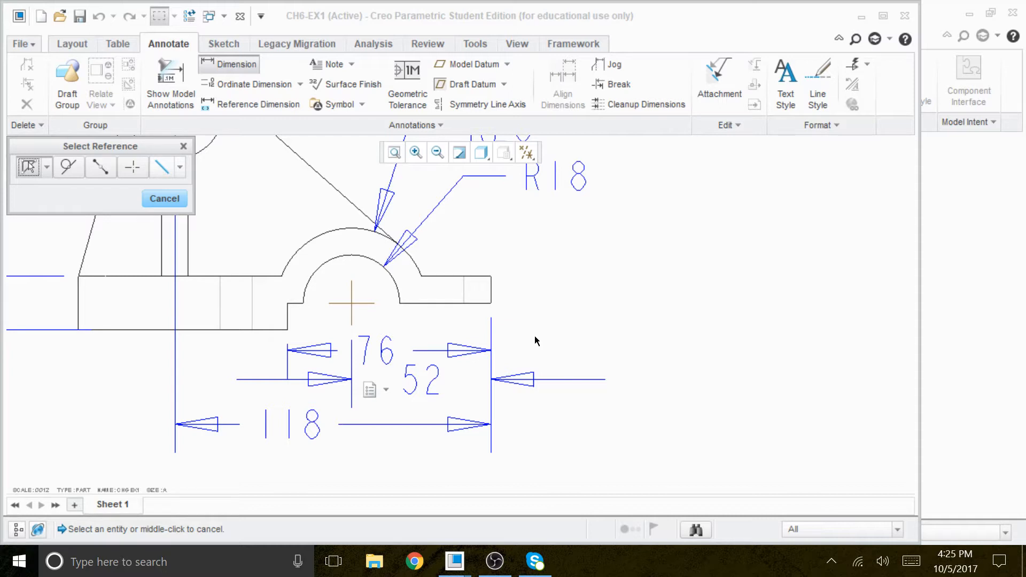
Step: Dimension the thickness of the base's right end, placing the dimension just outside the front view on that side
scroll(378, 389, up, 2)
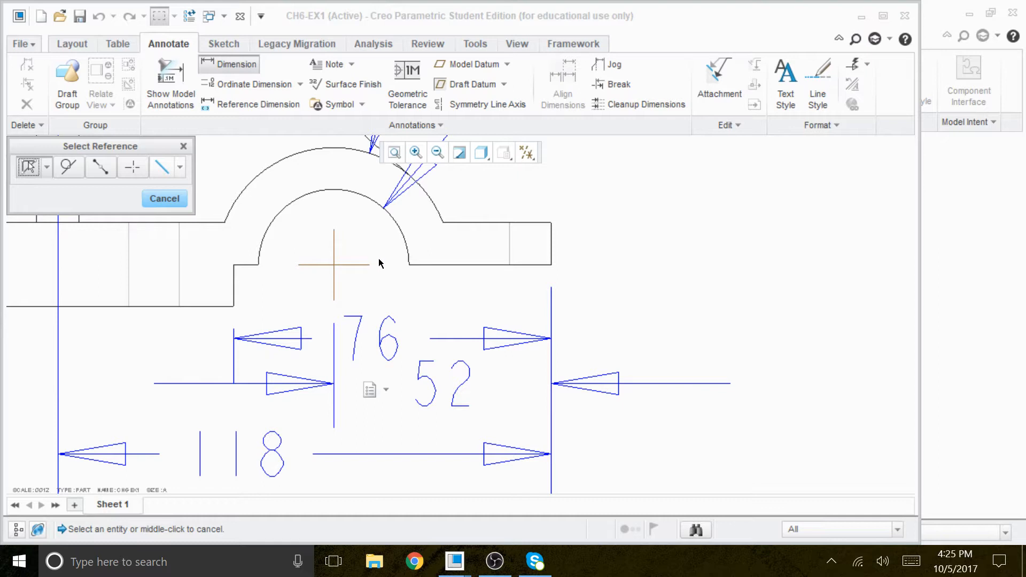
scroll(535, 289, down, 3)
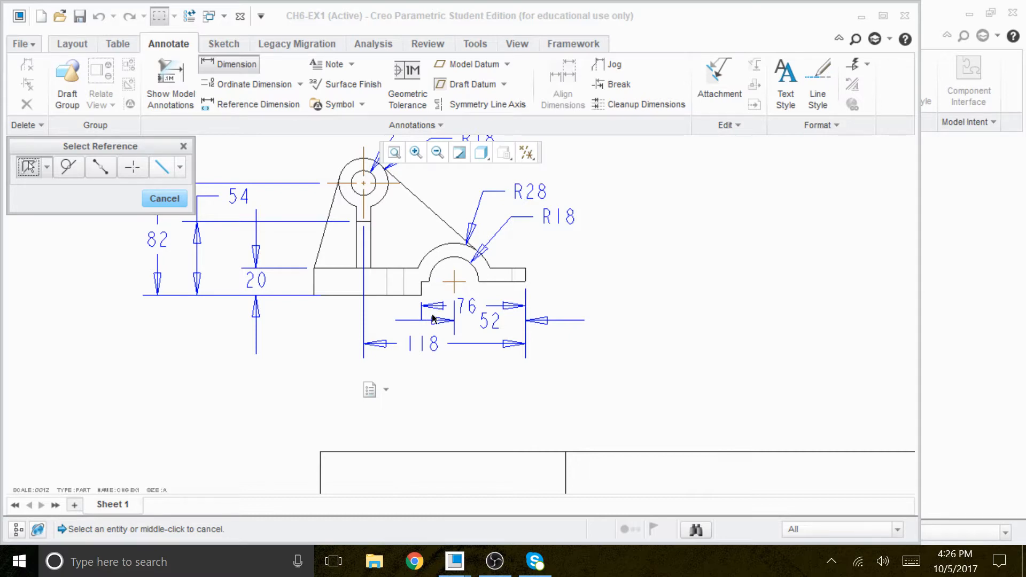
scroll(433, 318, down, 1)
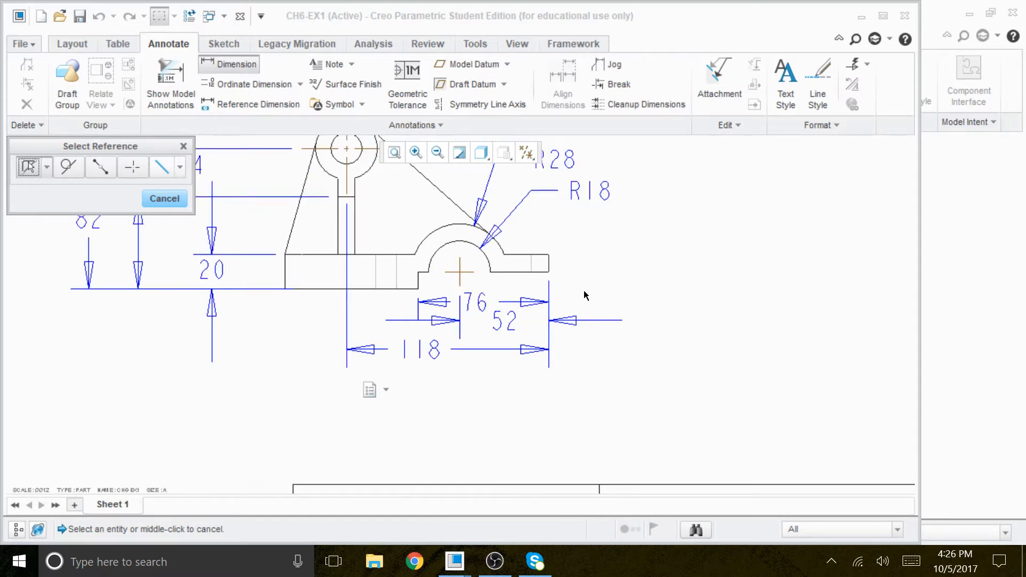
scroll(583, 292, down, 3)
click(524, 260)
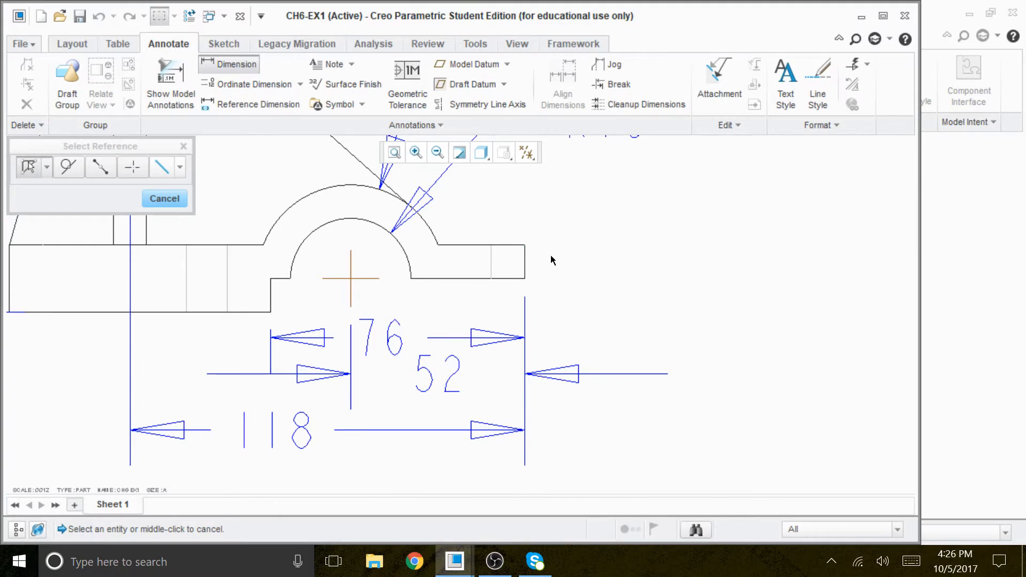
click(526, 268)
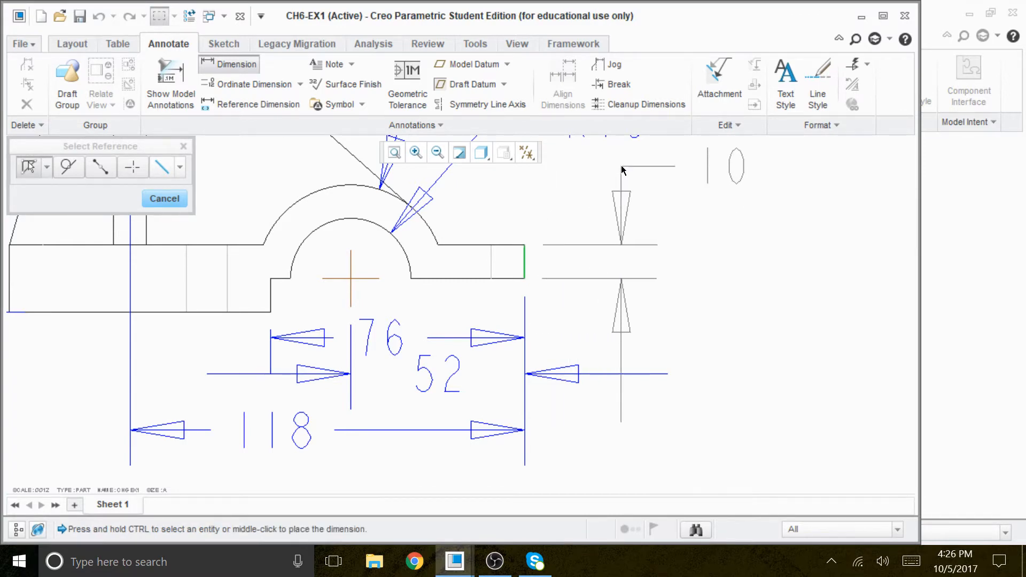
middle_click(655, 234)
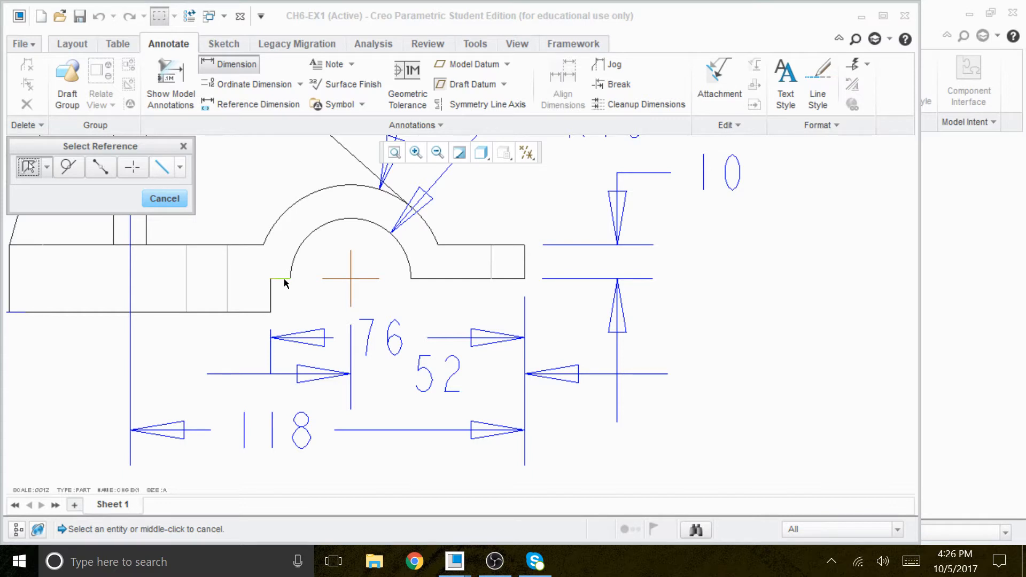
Step: Try to dimension between the base's bottom edge and its right end edge, and delete the resulting angle dimension
click(262, 312)
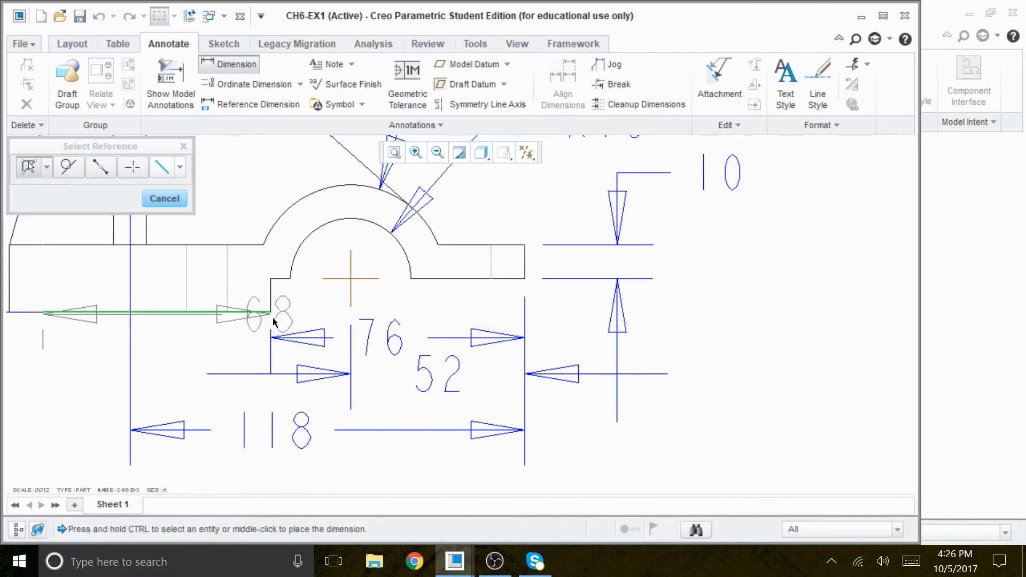
ctrl+click(524, 270)
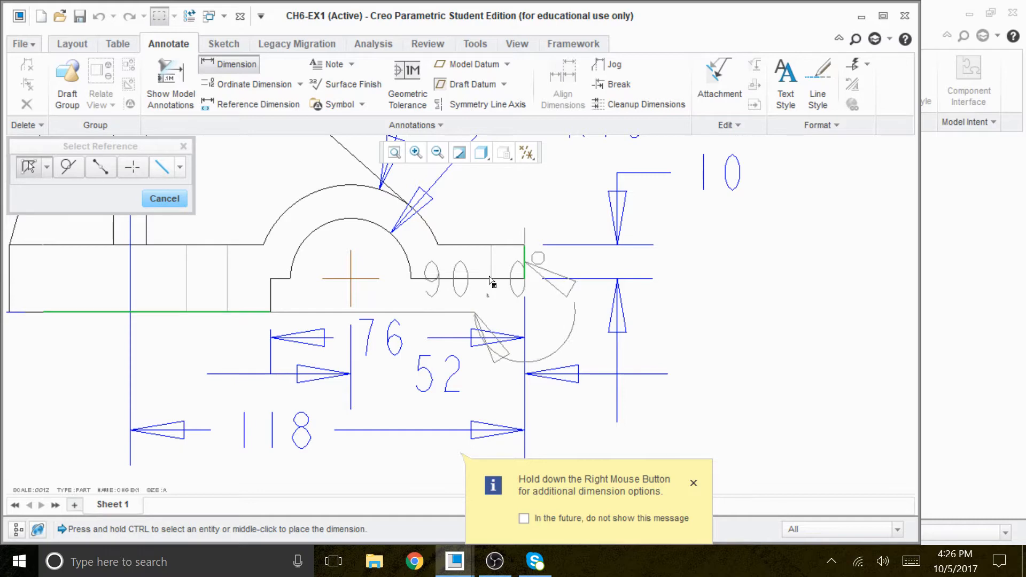
middle_click(508, 256)
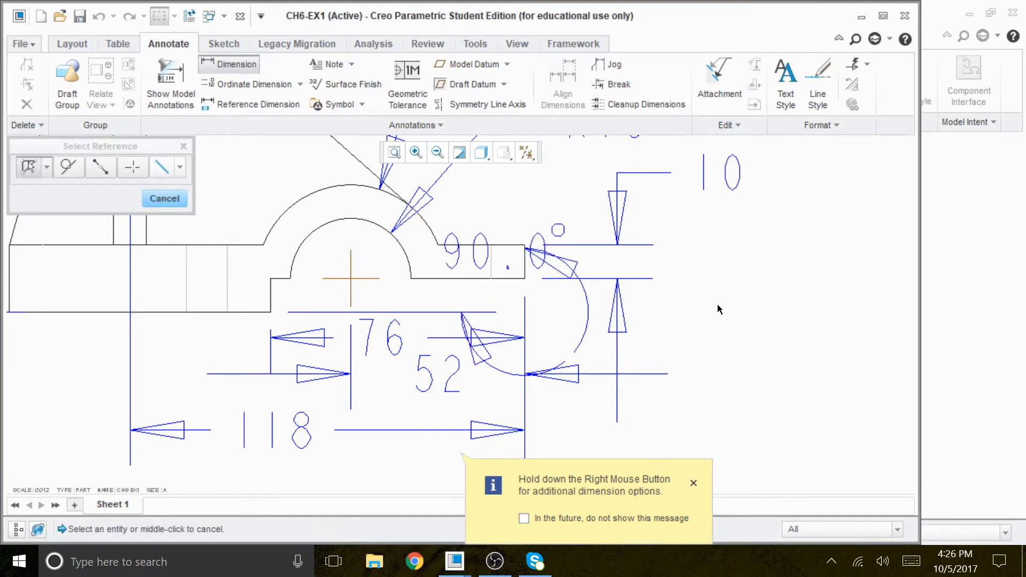
click(181, 202)
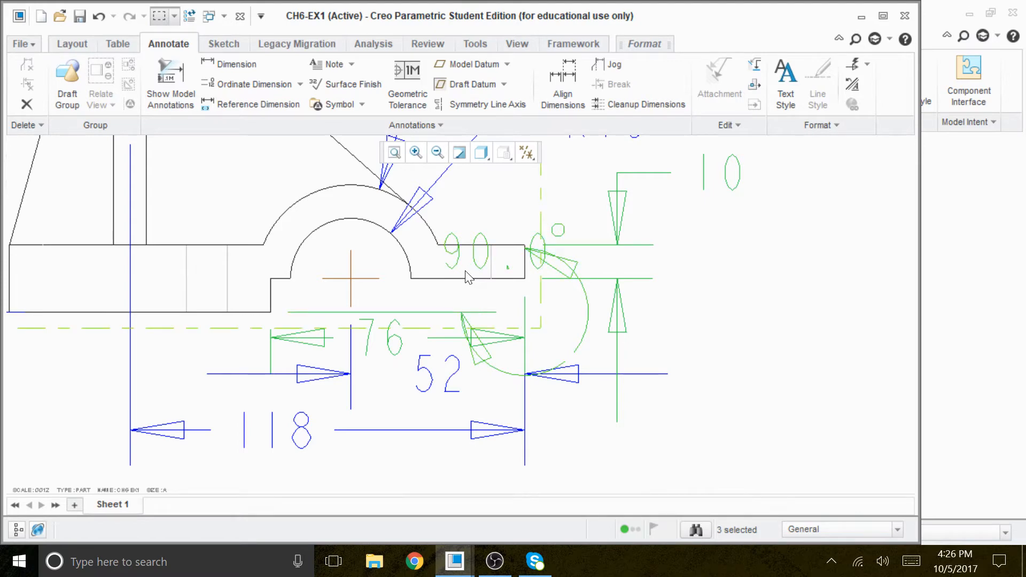
click(715, 449)
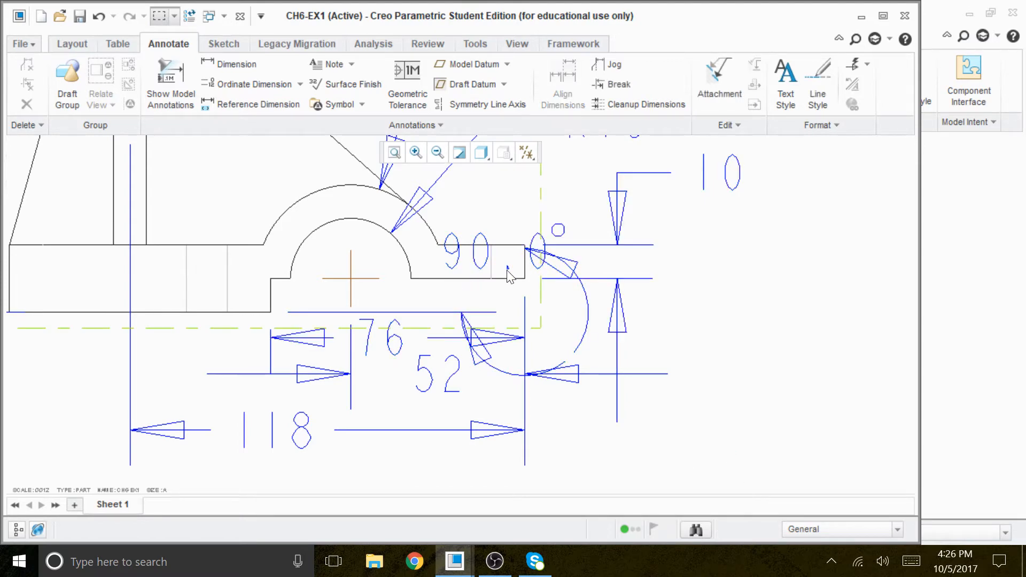
click(469, 260)
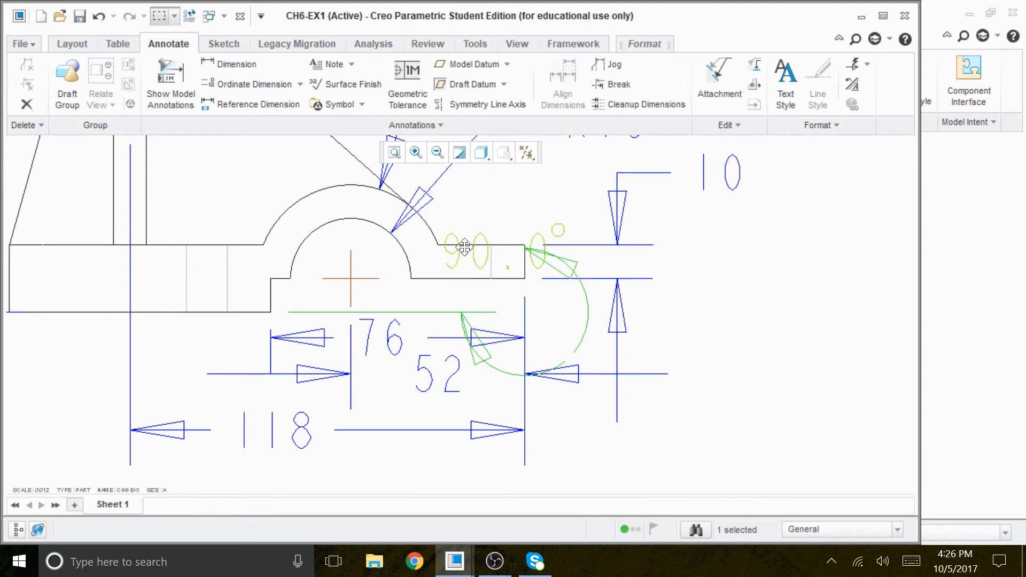
key(Delete)
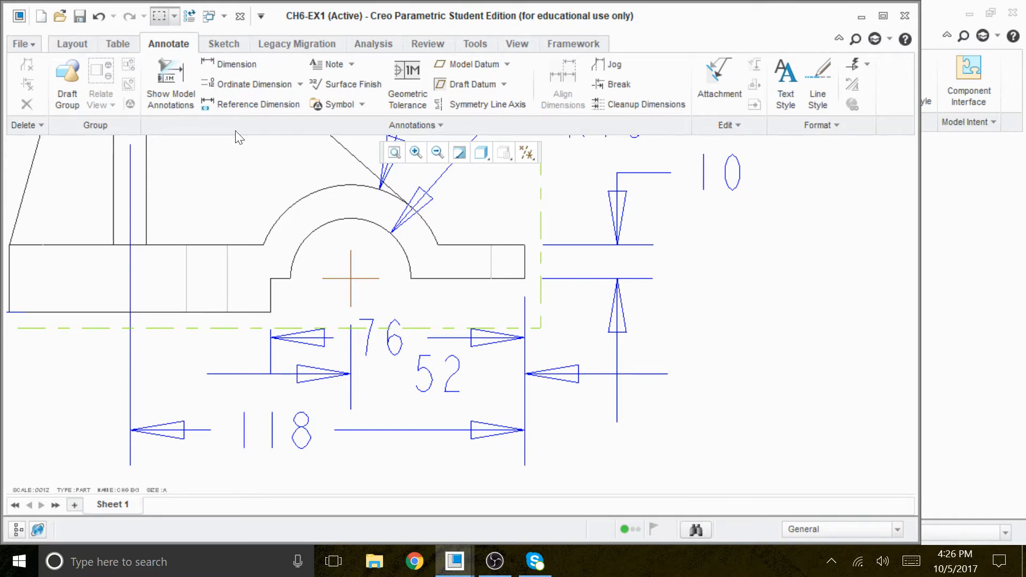
Step: Dimension the height of the vertical step edge left of the arch, placed outside the base's end thickness dimension
click(237, 62)
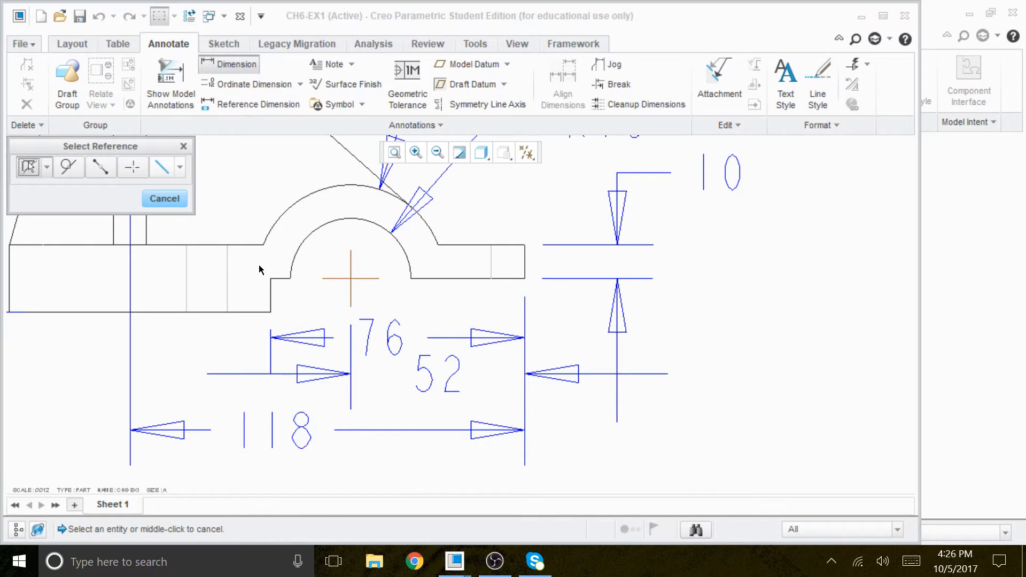
click(270, 295)
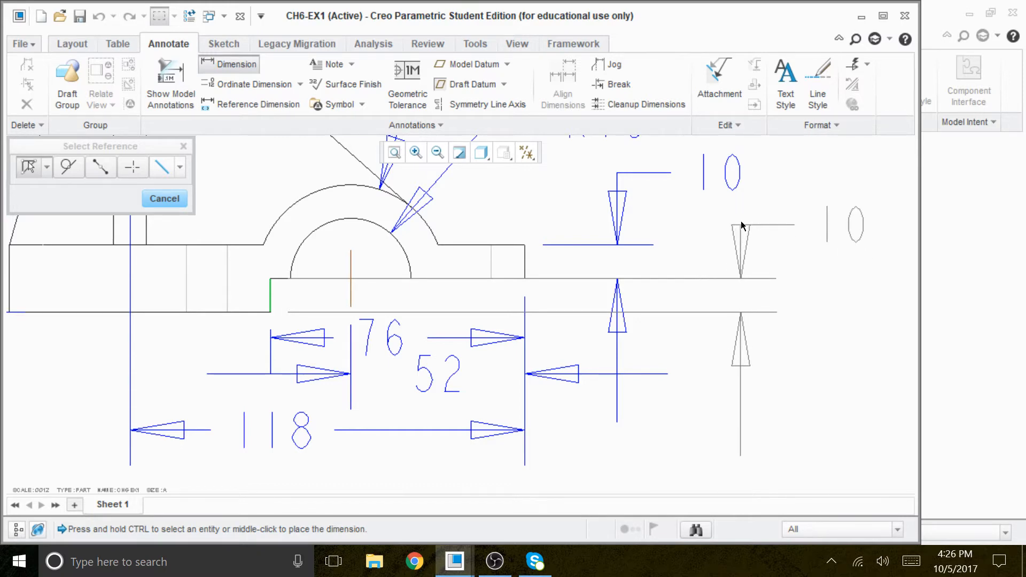
middle_click(744, 205)
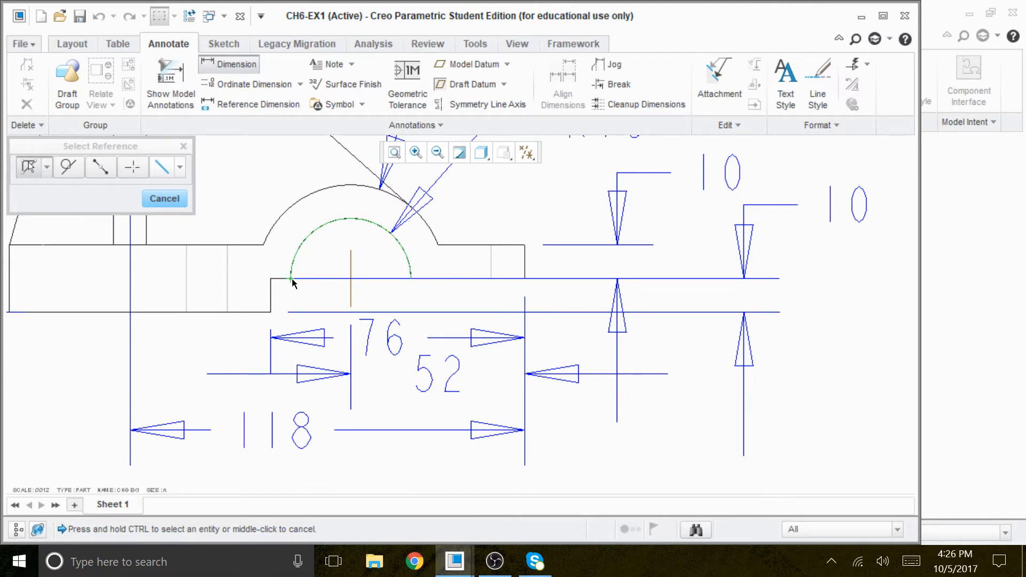
click(164, 198)
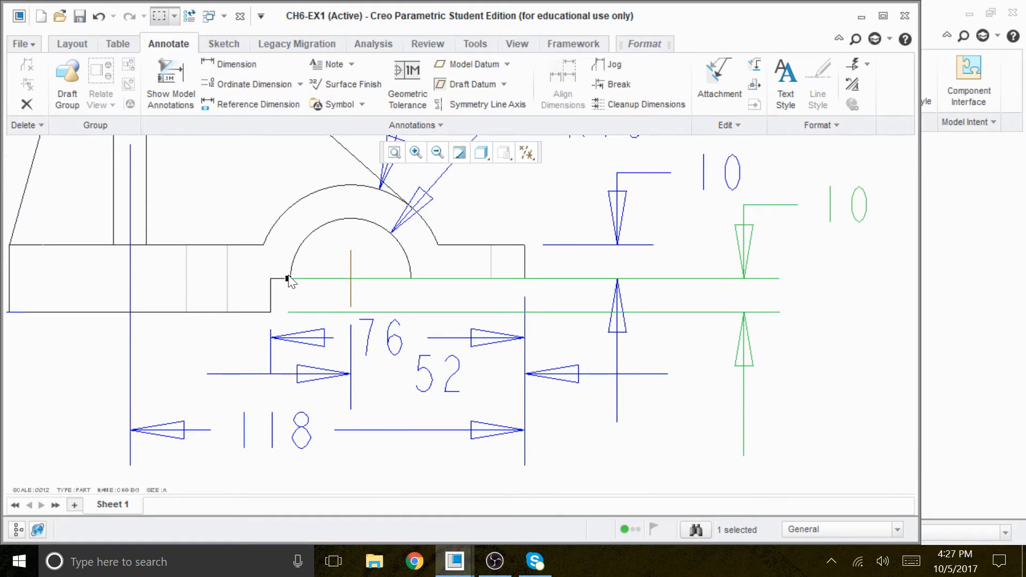
click(309, 299)
Step: Restack the horizontal dimensions below the front view with 52 nearest the part, 76 beneath it and 118 lowest
scroll(309, 299, up, 2)
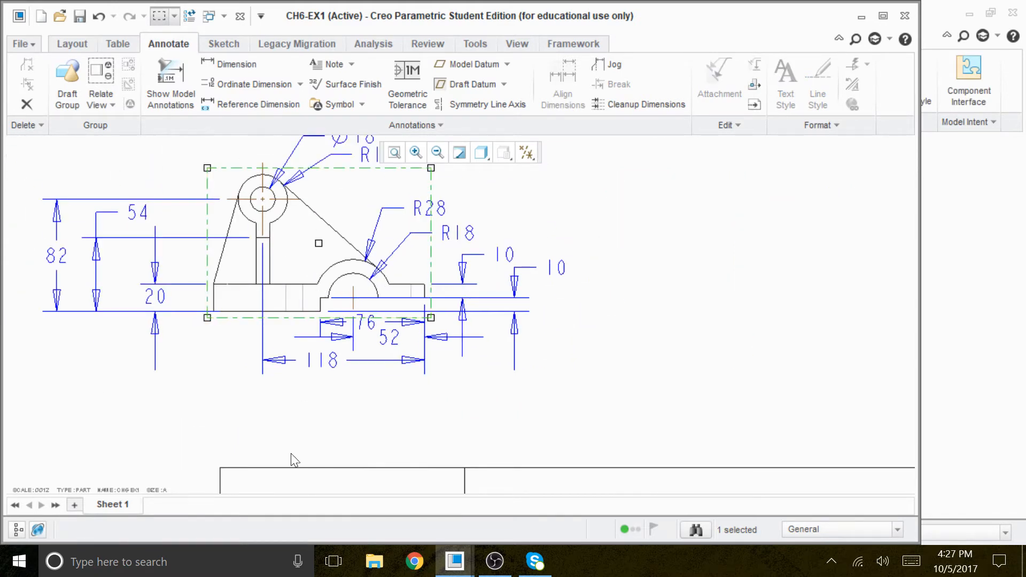
scroll(319, 386, down, 1)
click(355, 346)
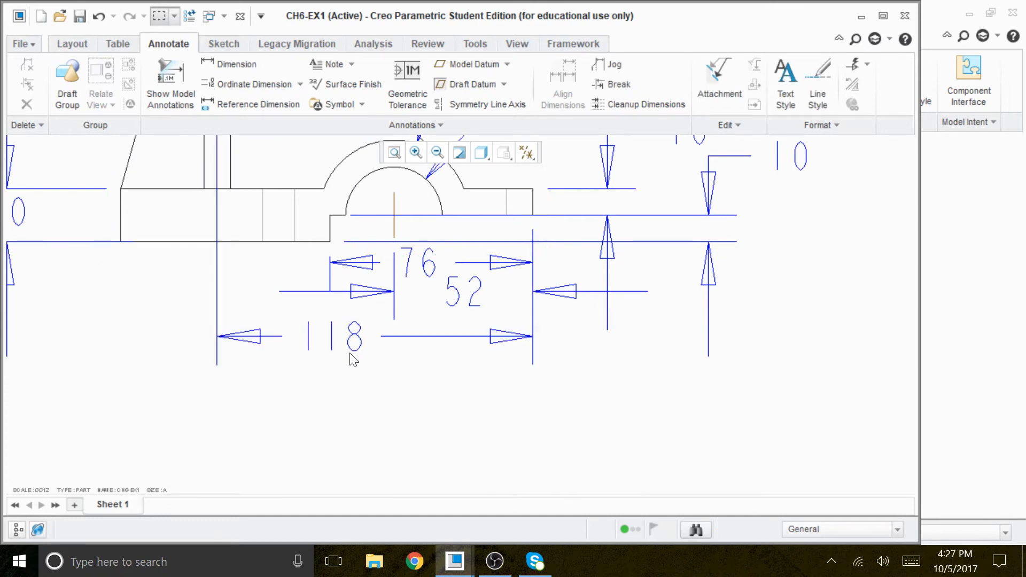
drag(357, 350, 402, 418)
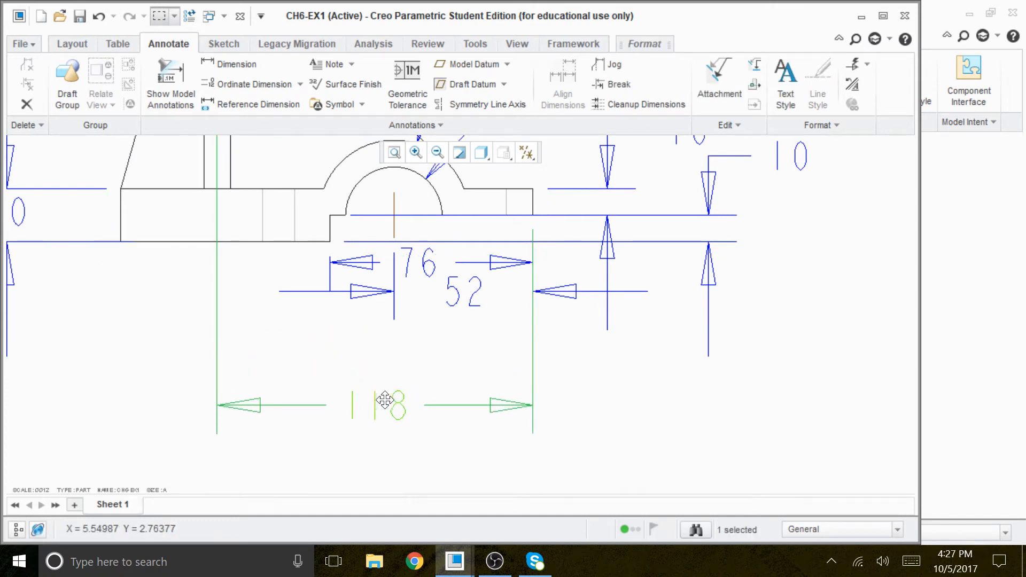
click(475, 298)
drag(475, 299, 475, 349)
click(430, 262)
drag(430, 261, 458, 293)
click(452, 349)
click(434, 376)
drag(435, 376, 435, 341)
click(579, 406)
scroll(569, 391, down, 2)
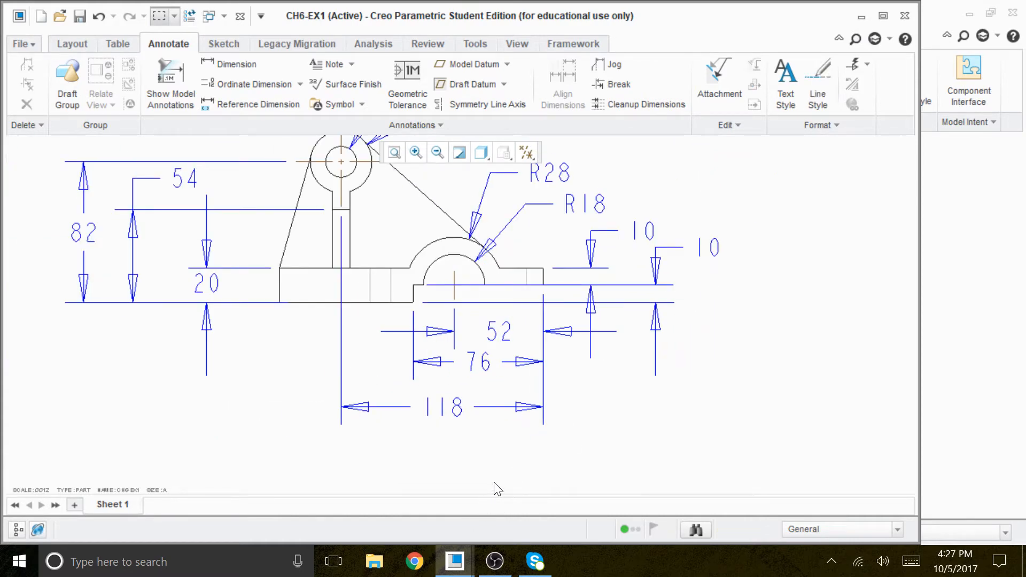
Step: Dimension the width between the stem's two vertical edges, placed below the base with the text left of the stem
scroll(362, 364, up, 1)
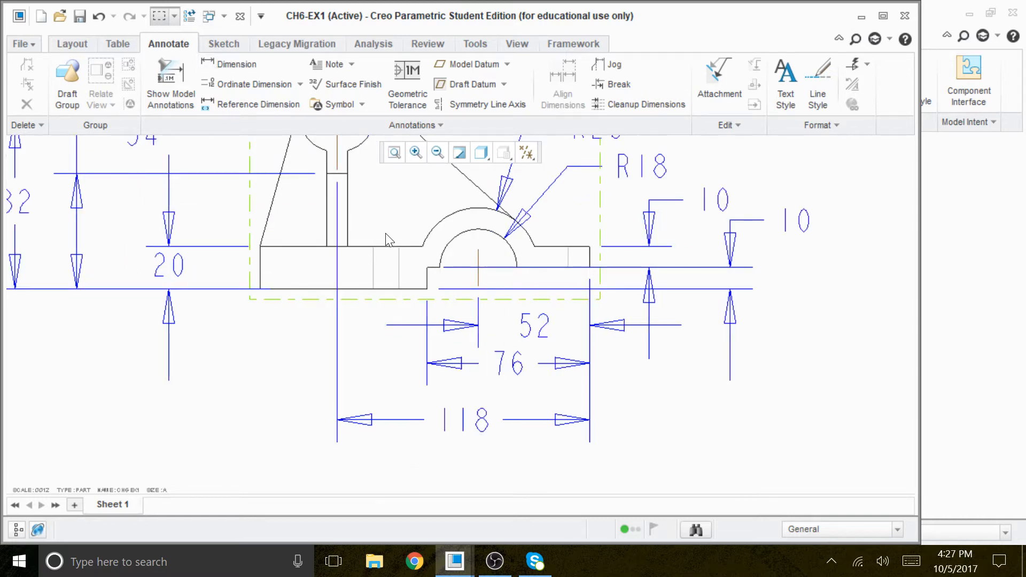
click(230, 65)
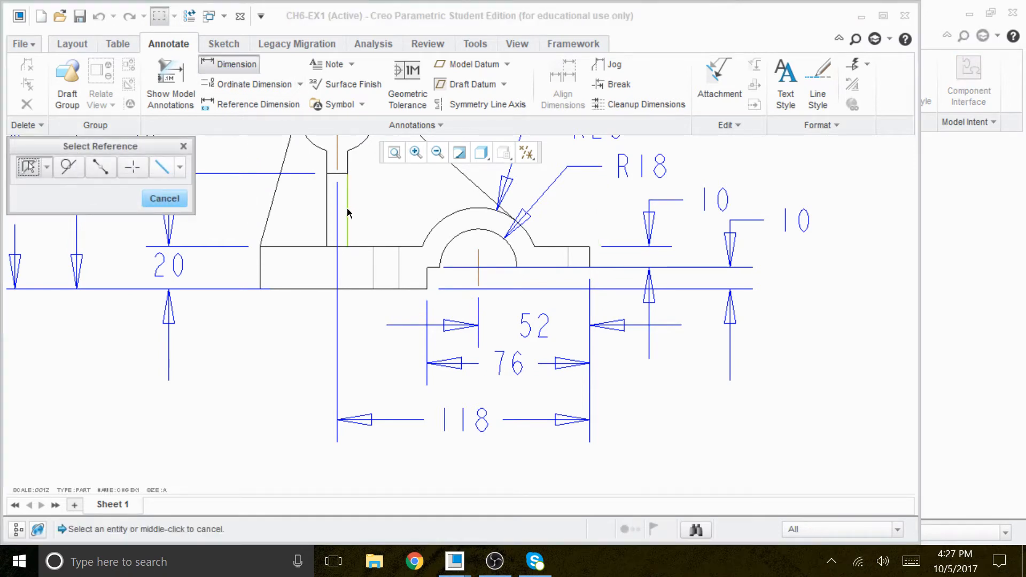
click(348, 207)
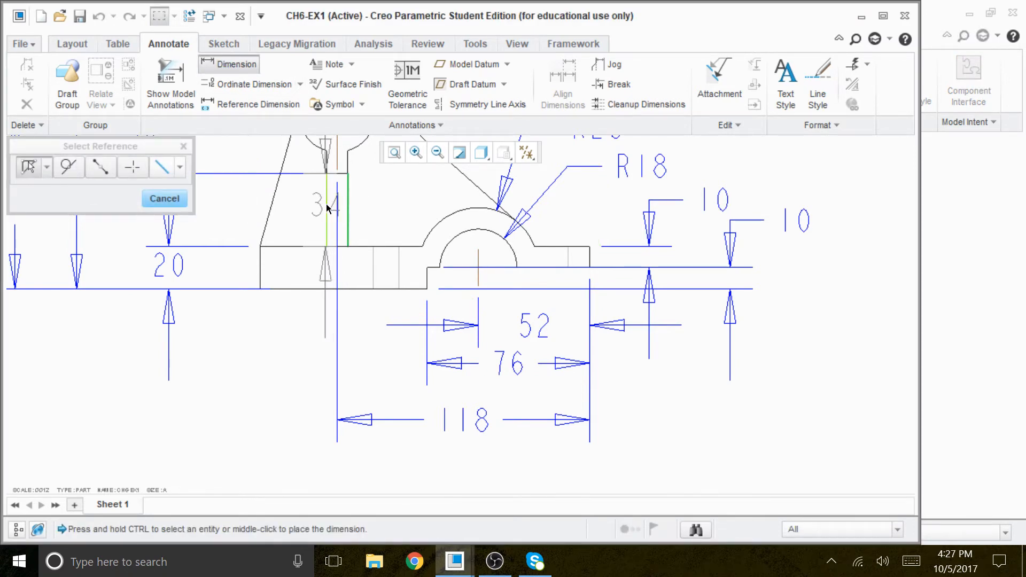
ctrl+click(329, 211)
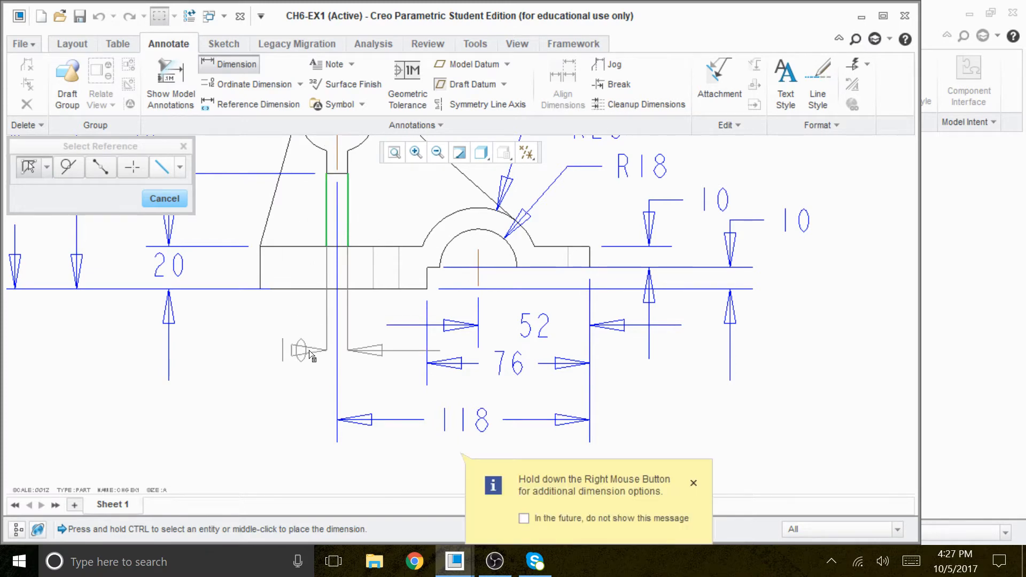
middle_click(263, 358)
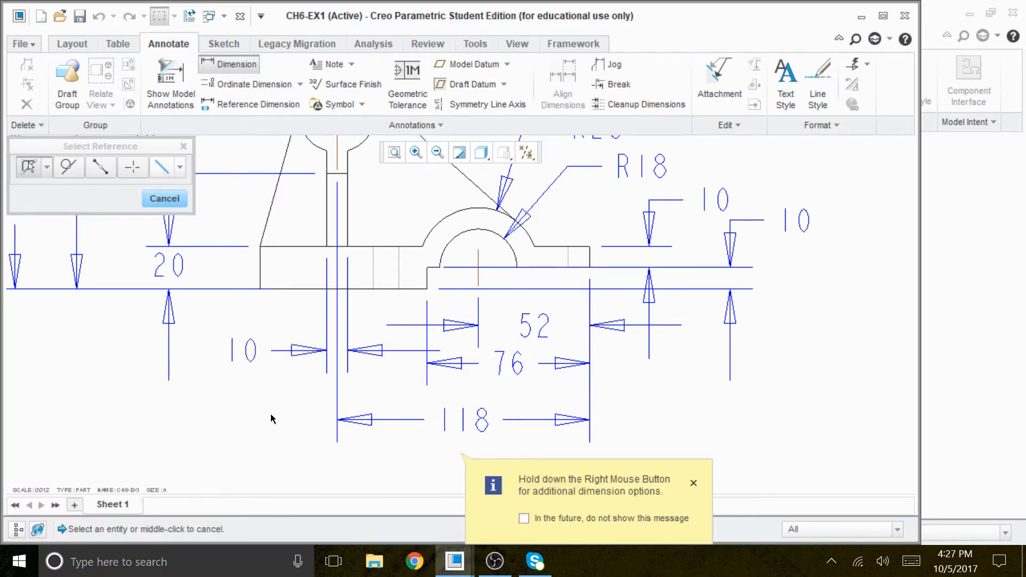
click(168, 198)
Step: Add a note in the title block's upper wide cell reading "DRAWN BY: PROF." followed by the drafter's surname
scroll(251, 369, down, 5)
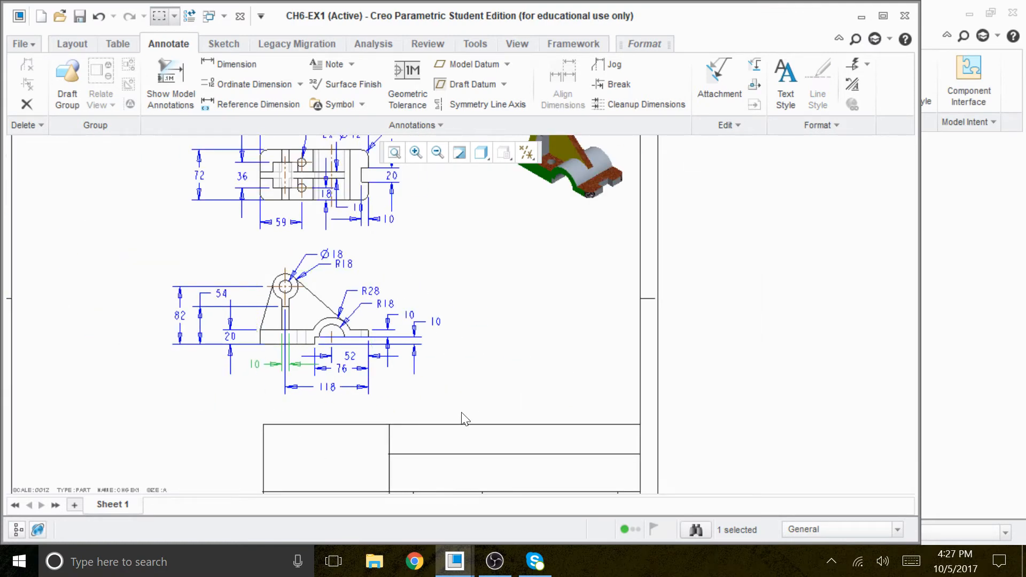
scroll(449, 391, down, 5)
scroll(351, 308, up, 6)
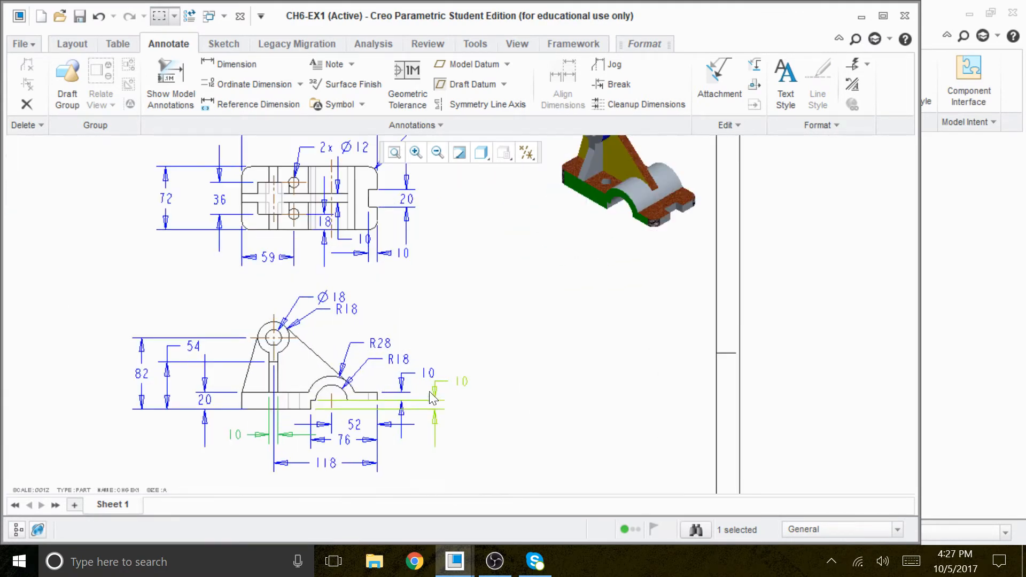
scroll(485, 334, down, 3)
scroll(521, 465, up, 2)
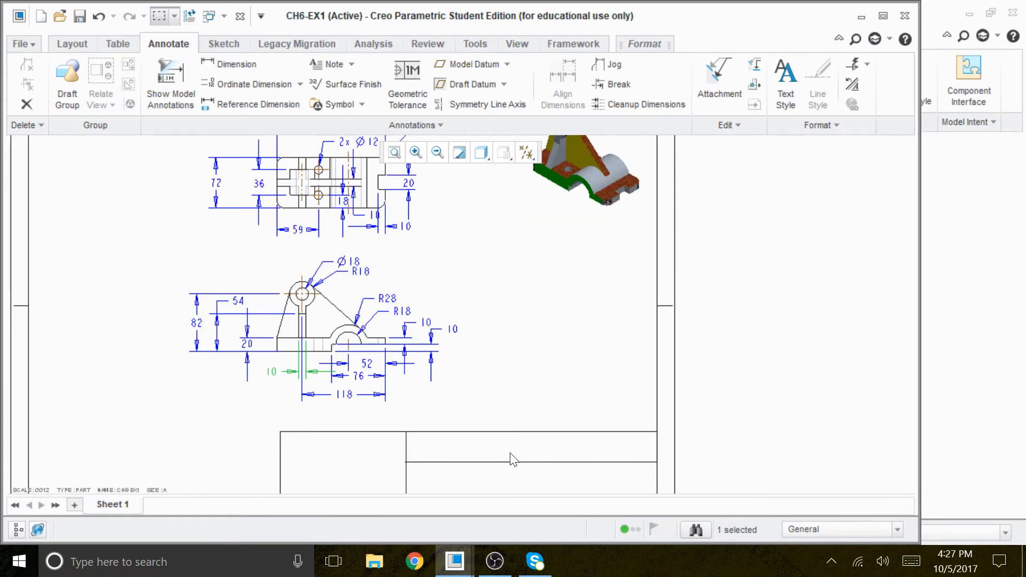
scroll(513, 460, down, 2)
click(340, 64)
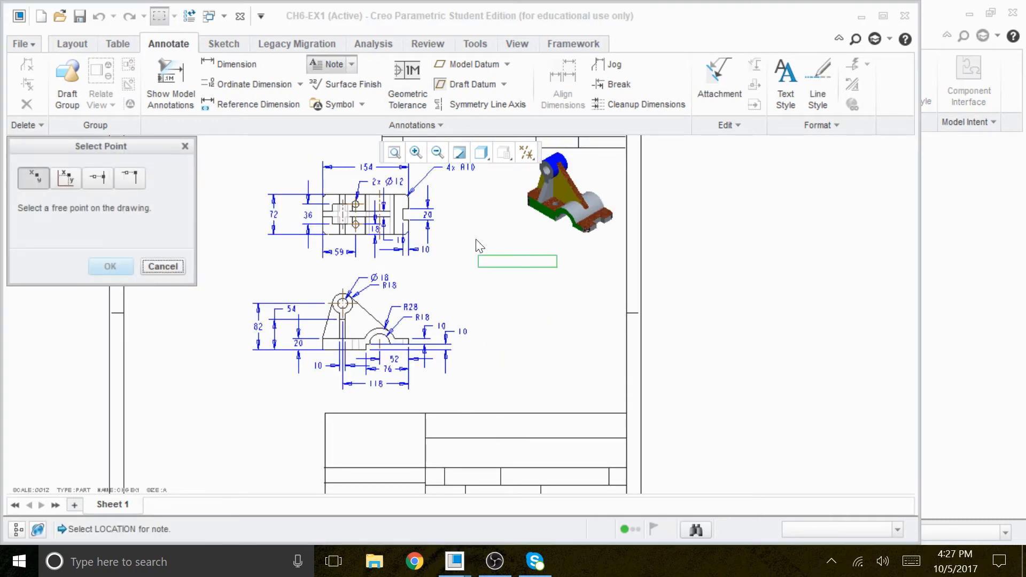
scroll(476, 262, down, 2)
click(447, 392)
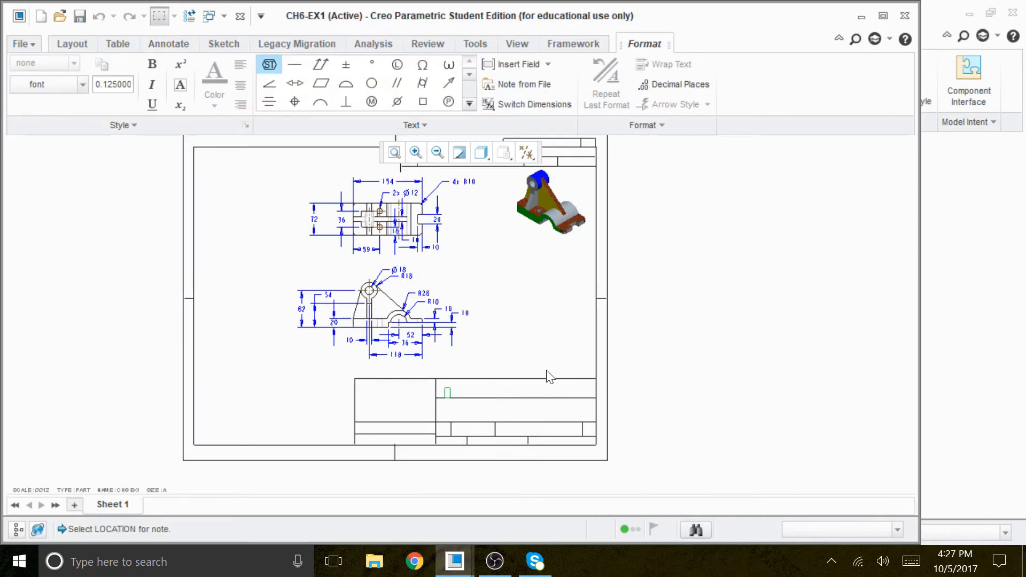
scroll(492, 380, up, 2)
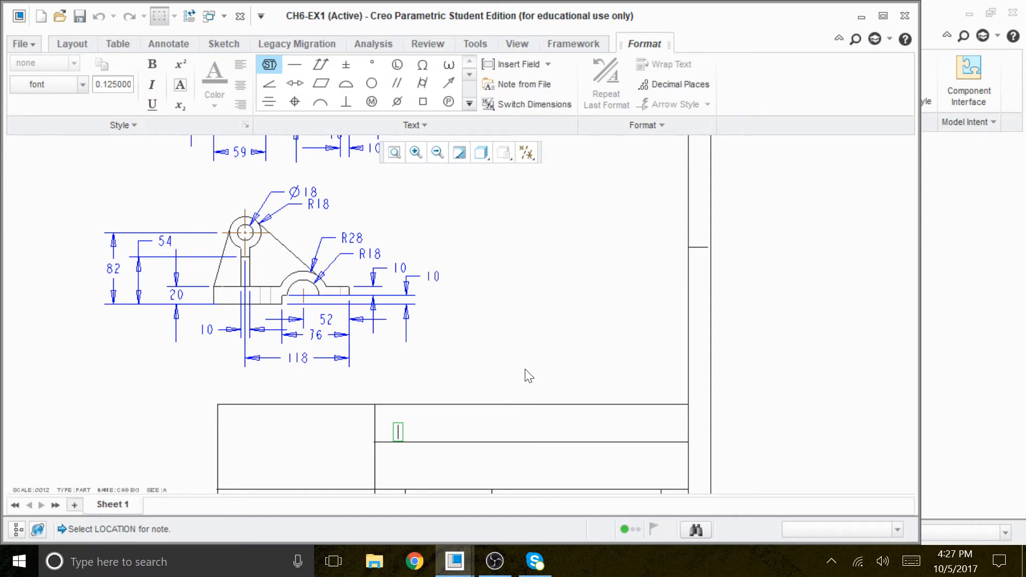
text(DRAW)
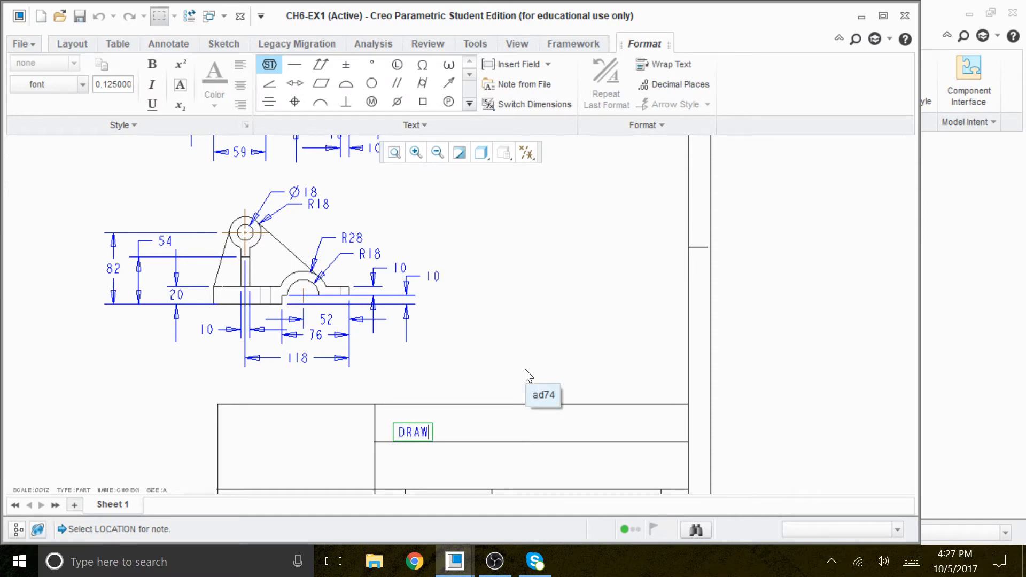
text(N B)
text(Y: PR)
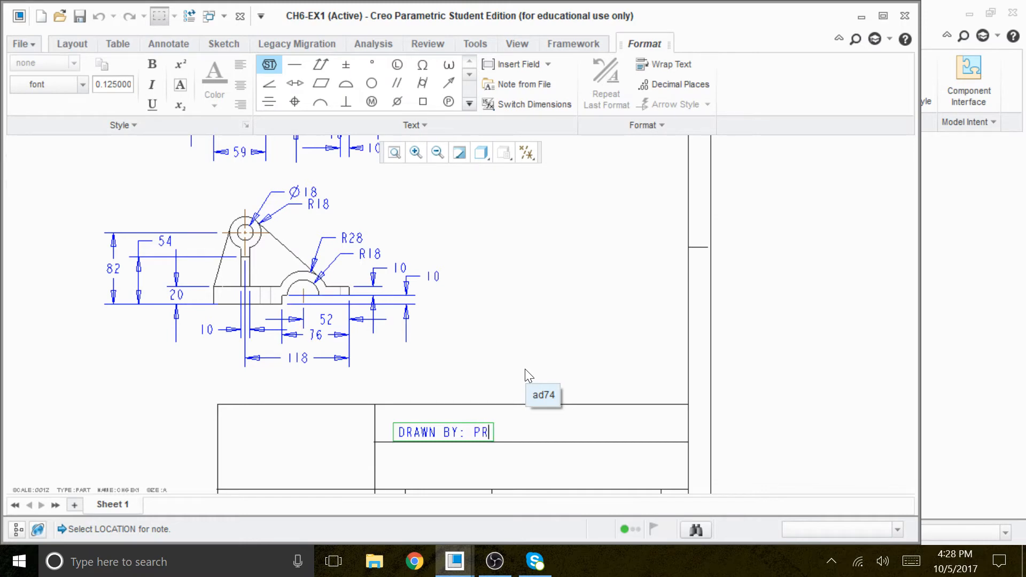
text(OF. Mohs)
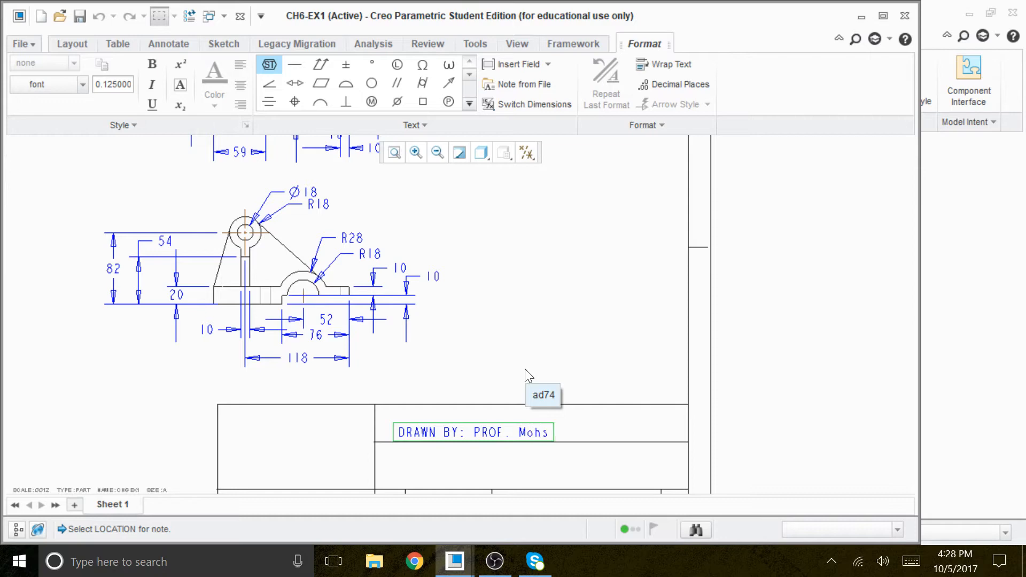
text(enzadeh)
click(649, 366)
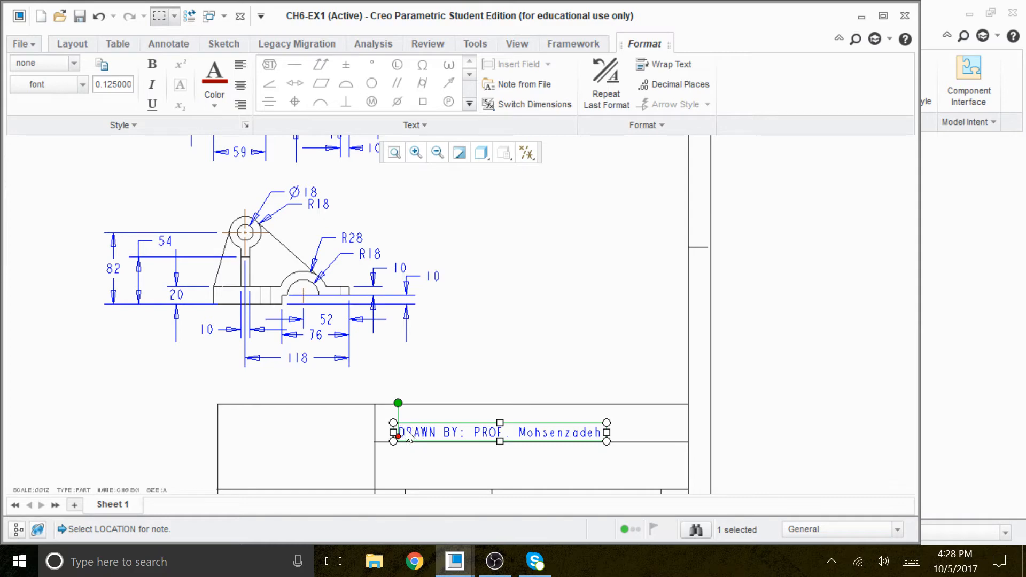
key(Escape)
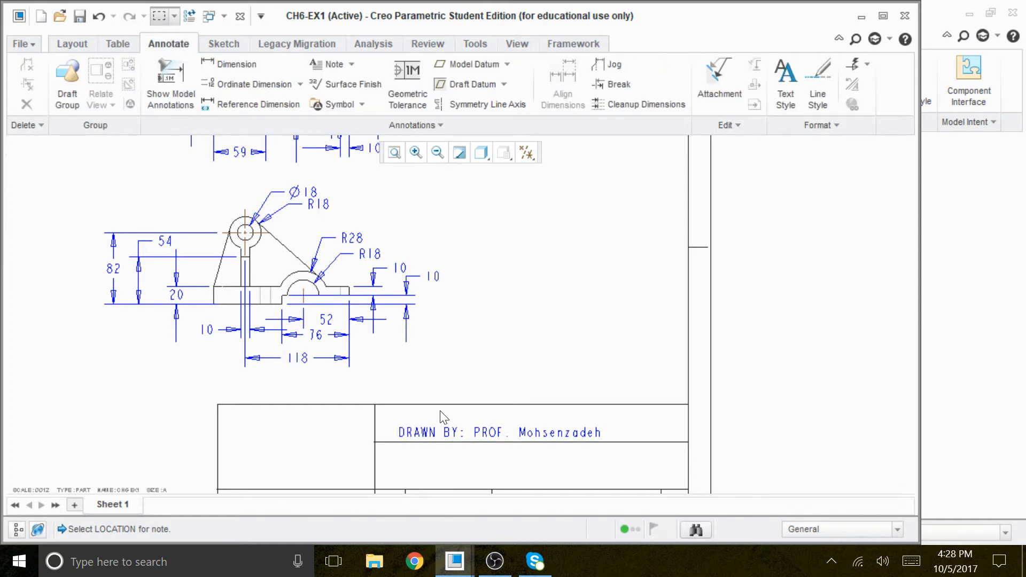
Step: Move the "DRAWN BY" note slightly up and left so it sits clear of its cell's lower border
click(405, 434)
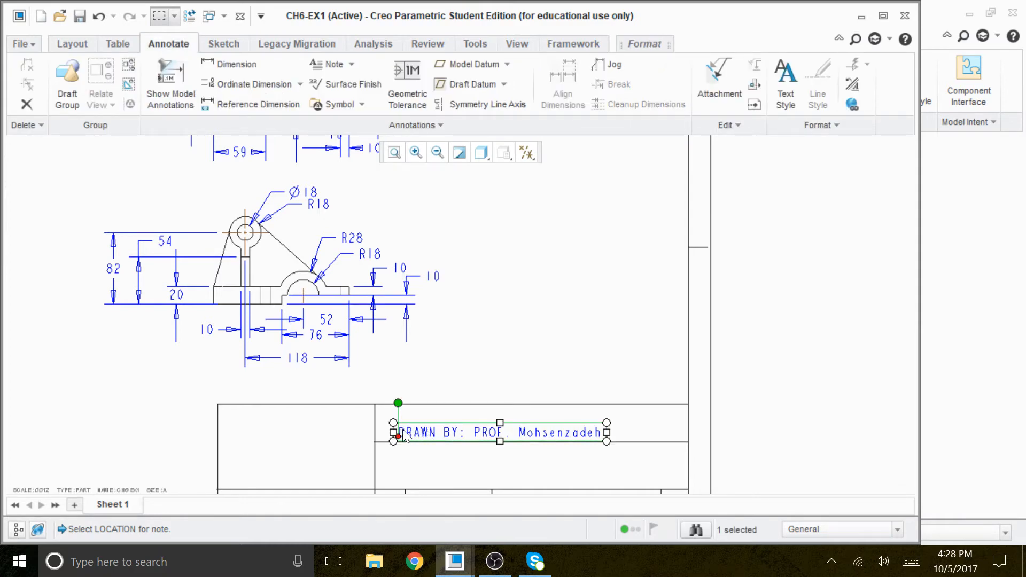
drag(402, 428, 396, 418)
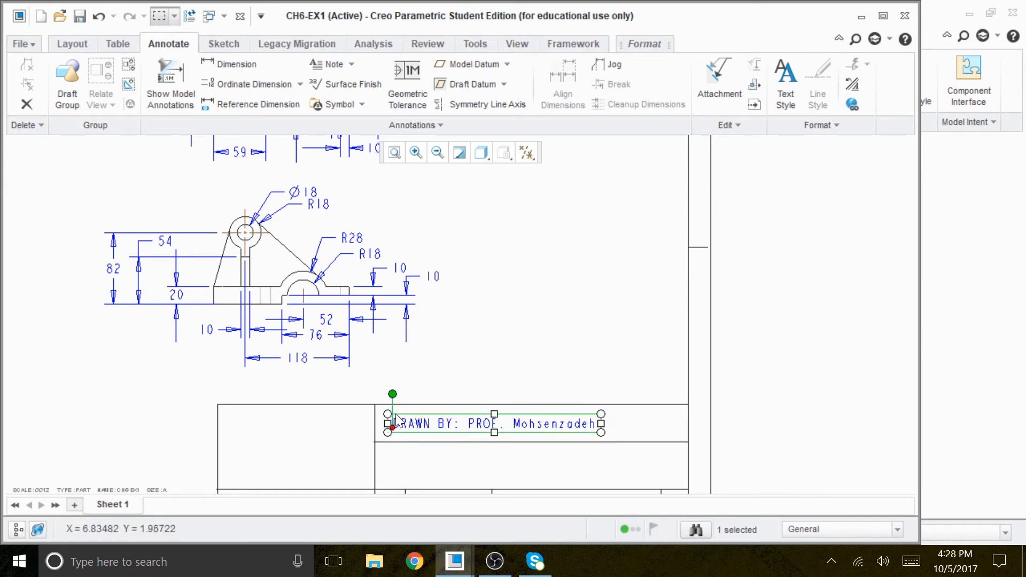
click(453, 365)
Step: Add the note "CH6- EX1" in the large cell beside the drafter's name in the title block
scroll(481, 273, up, 3)
scroll(458, 271, down, 2)
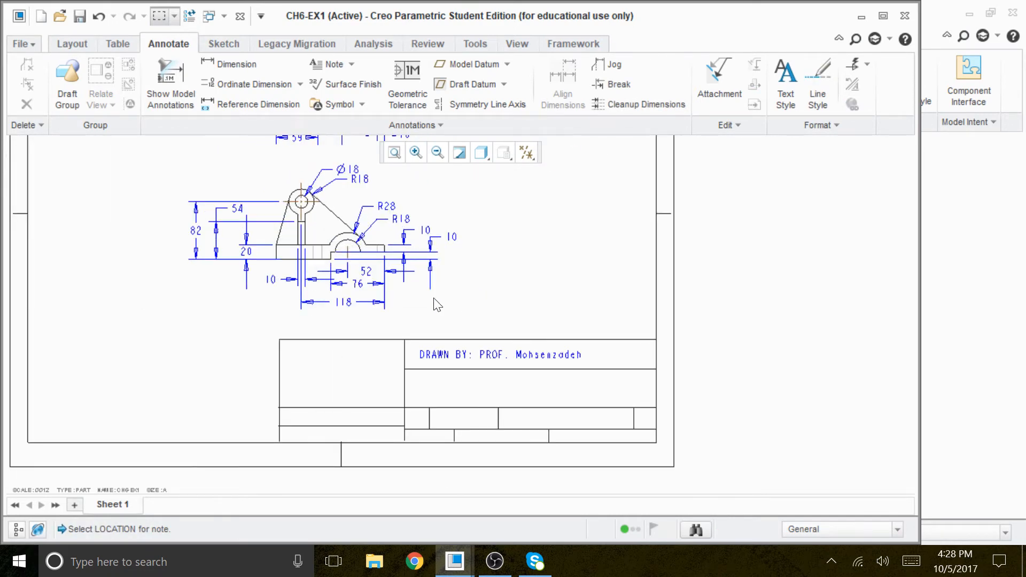
click(328, 65)
click(303, 374)
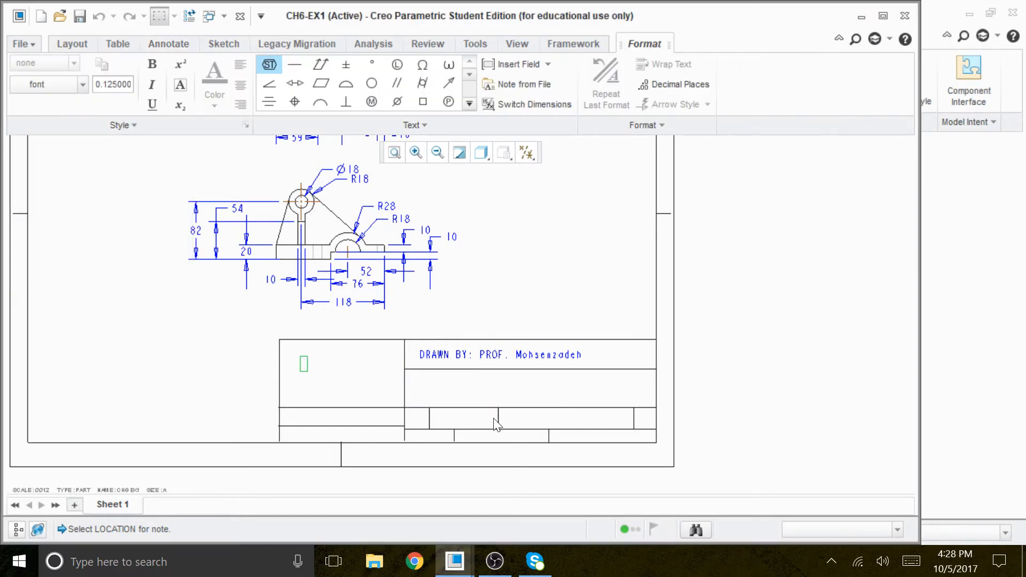
text(CH6-)
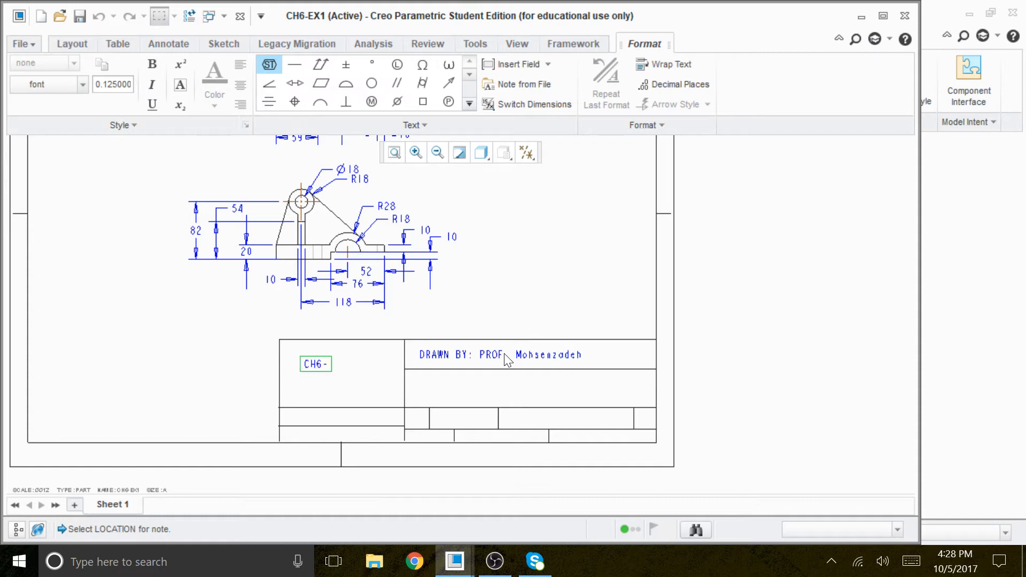
text( EX1)
click(486, 386)
click(364, 384)
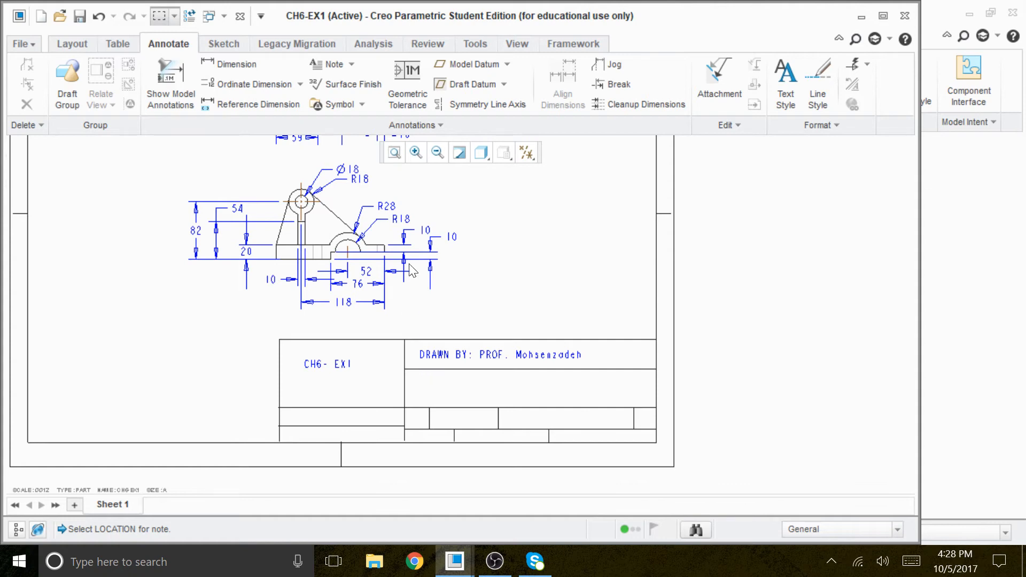
Step: Add the note "TITLE: BRACKET" in the title block cell beneath the drafter's name
click(336, 67)
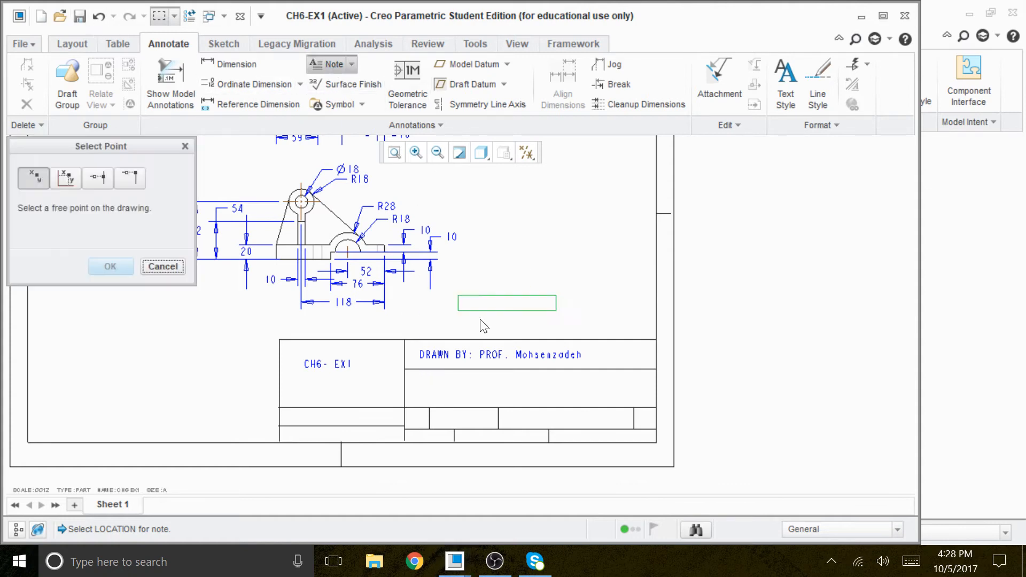
click(420, 379)
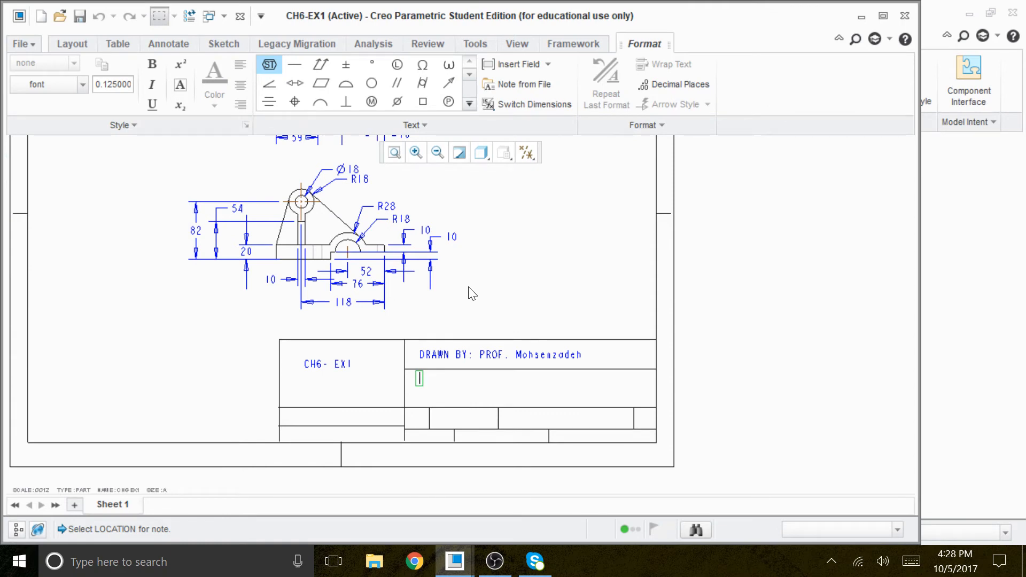
text(TITLE)
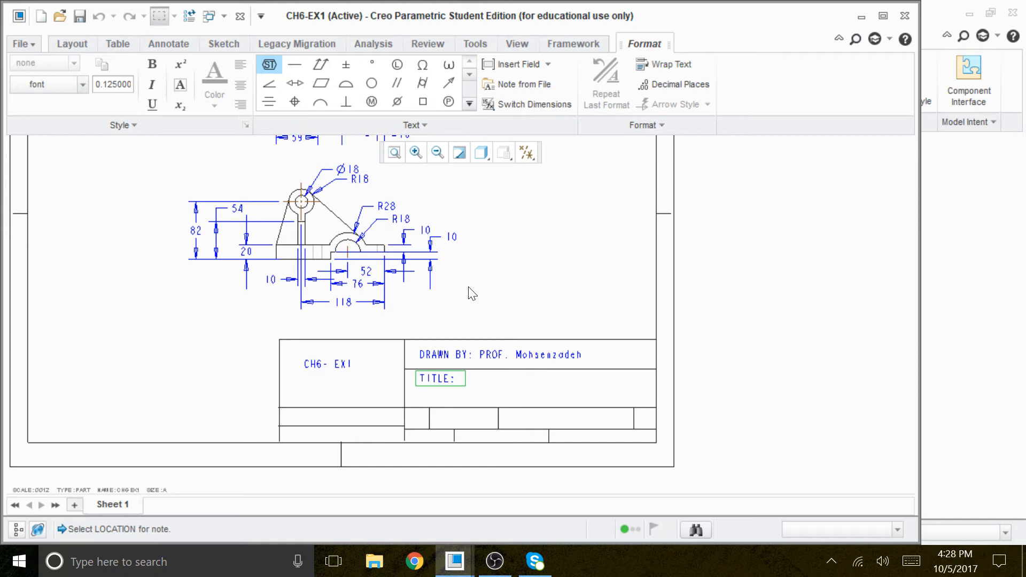
text(: BRACKET)
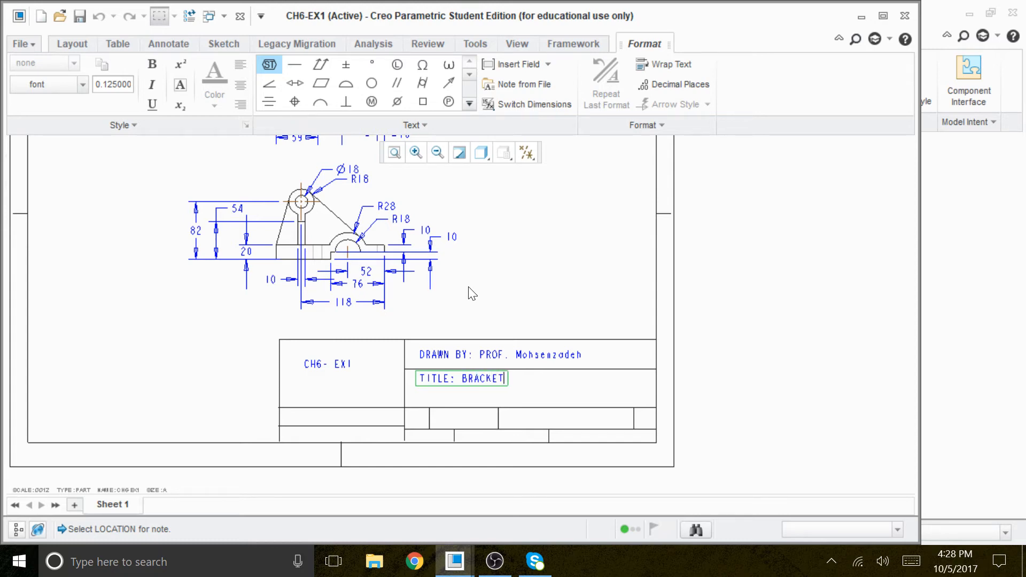
click(703, 304)
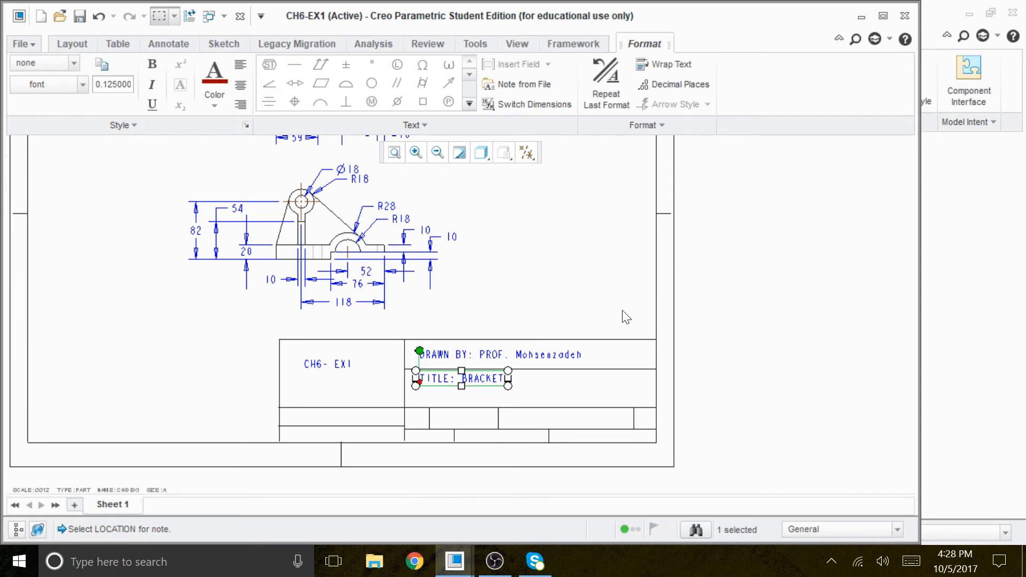
click(588, 317)
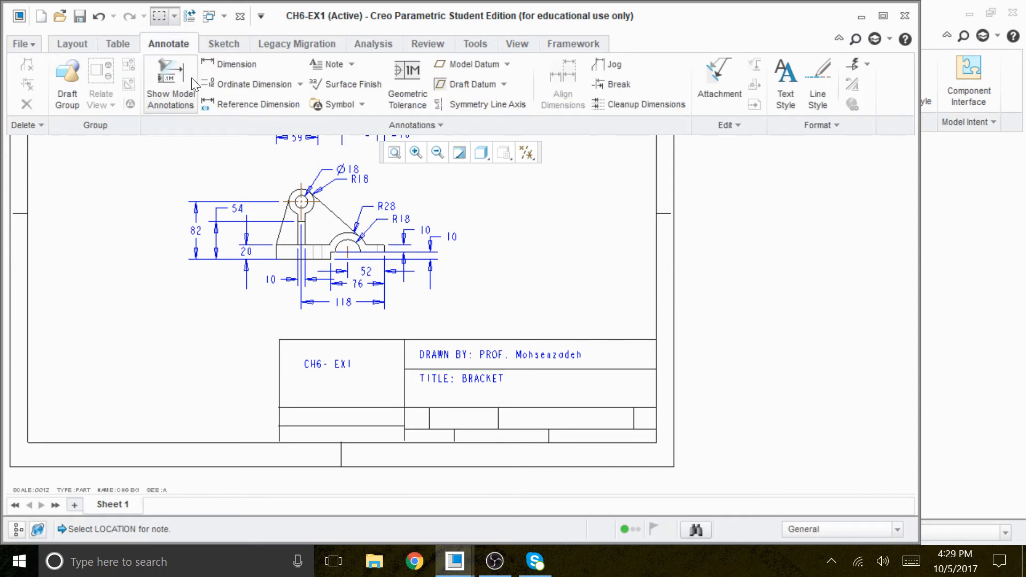
Step: Add the note "ENGE 151 MESA COLLEGE" beneath the bracket title in the same title block cell
click(332, 63)
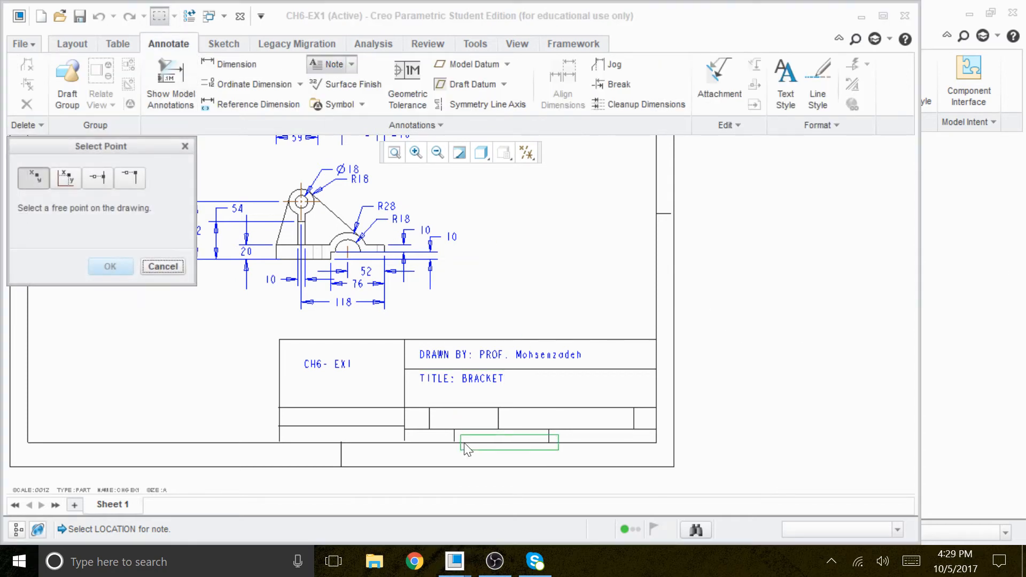
click(421, 399)
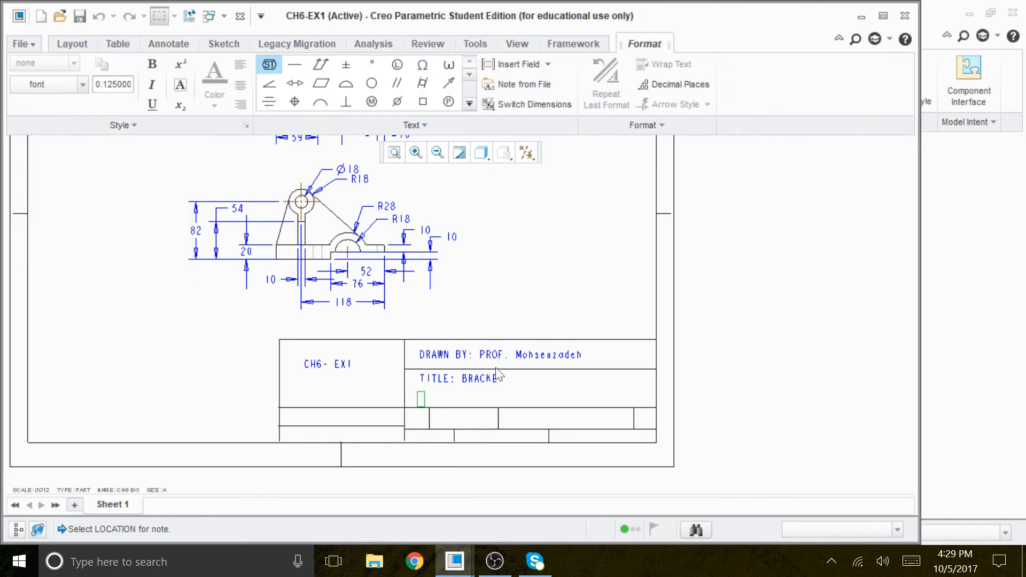
text(ENGE)
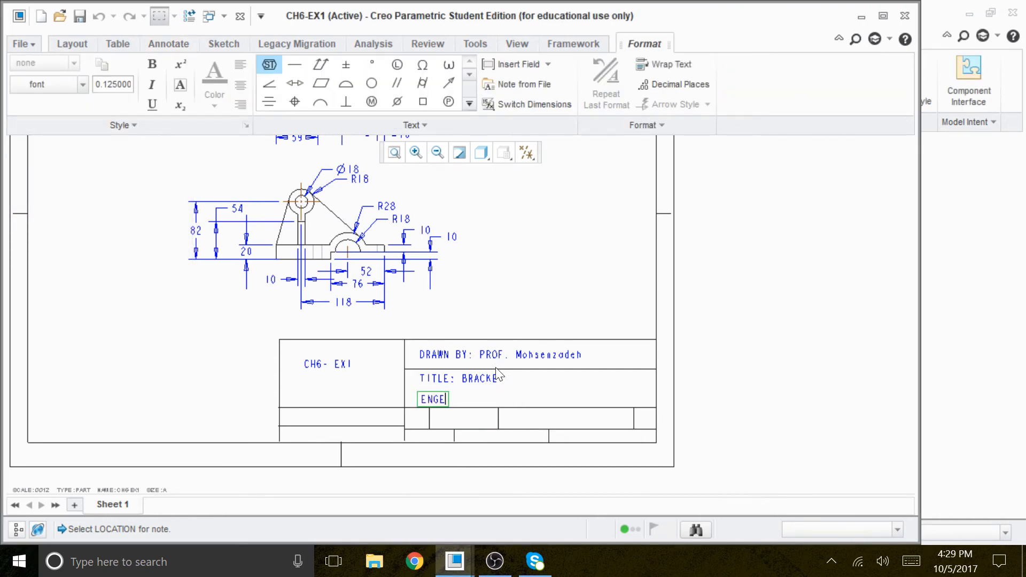
text( 151 MESA COLLEGE)
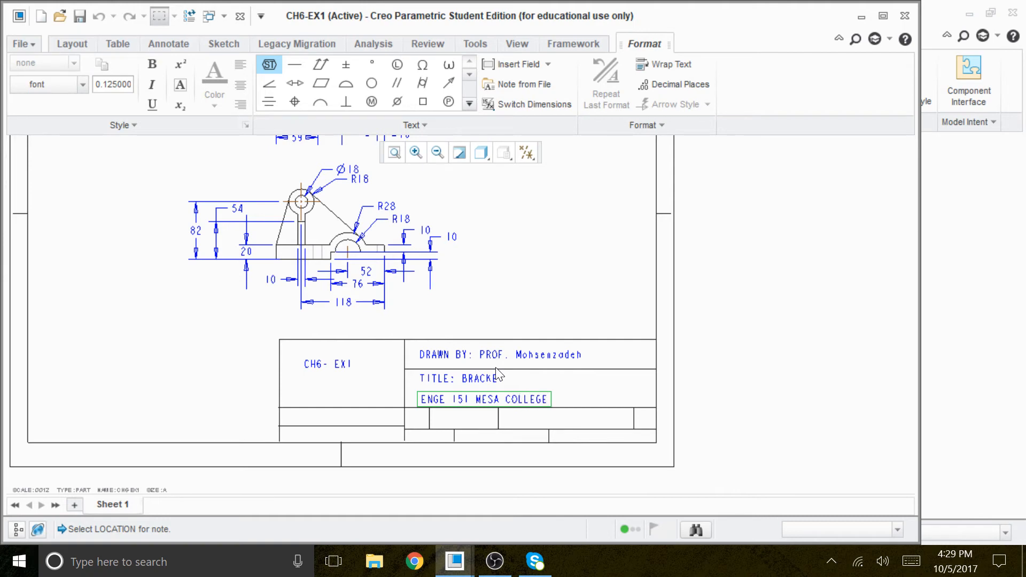
click(586, 430)
click(629, 225)
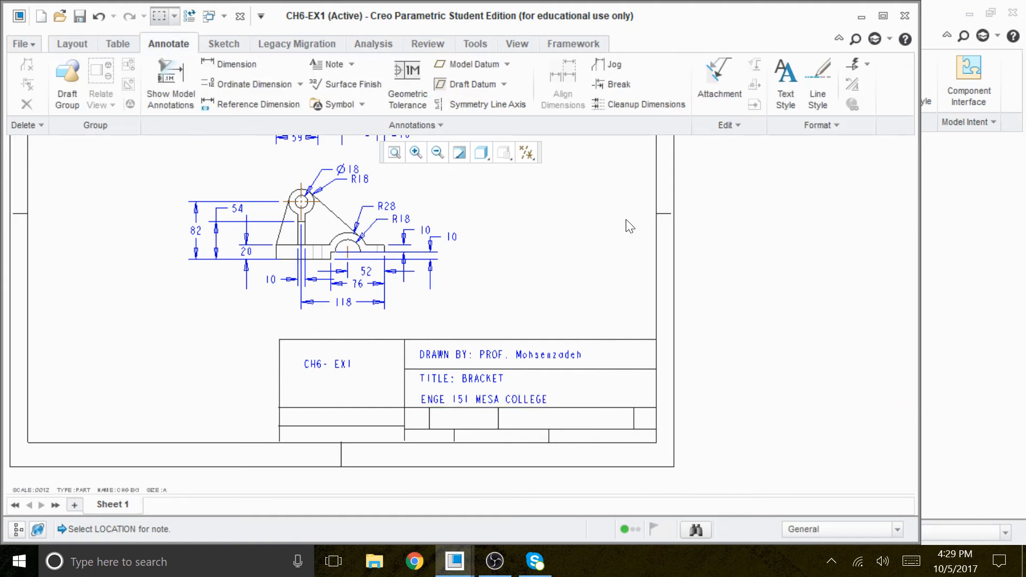
Step: Add the note "DATE:10-5-2017" in the narrow title block cell below the CH6- EX1 note
click(327, 65)
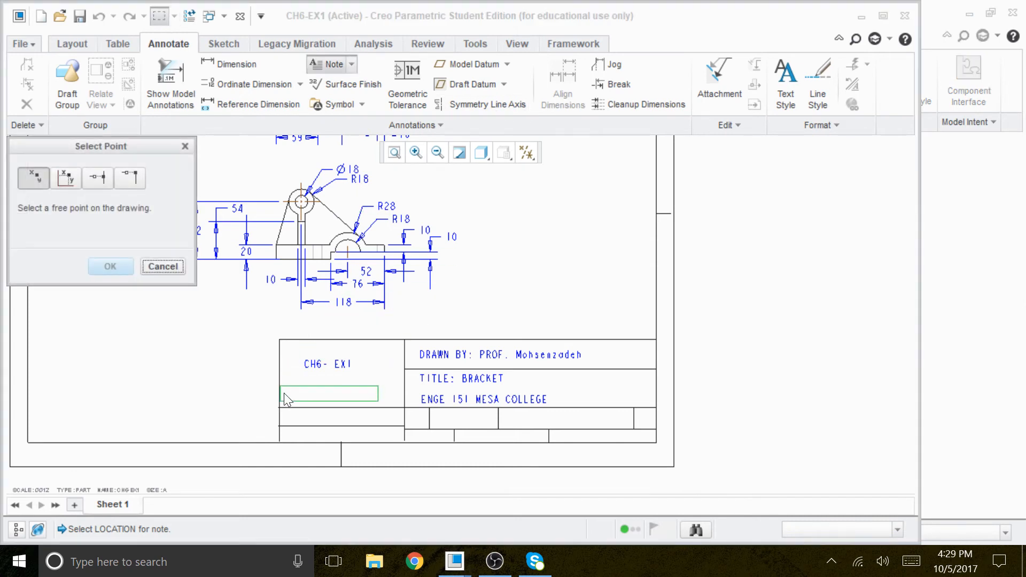
click(292, 424)
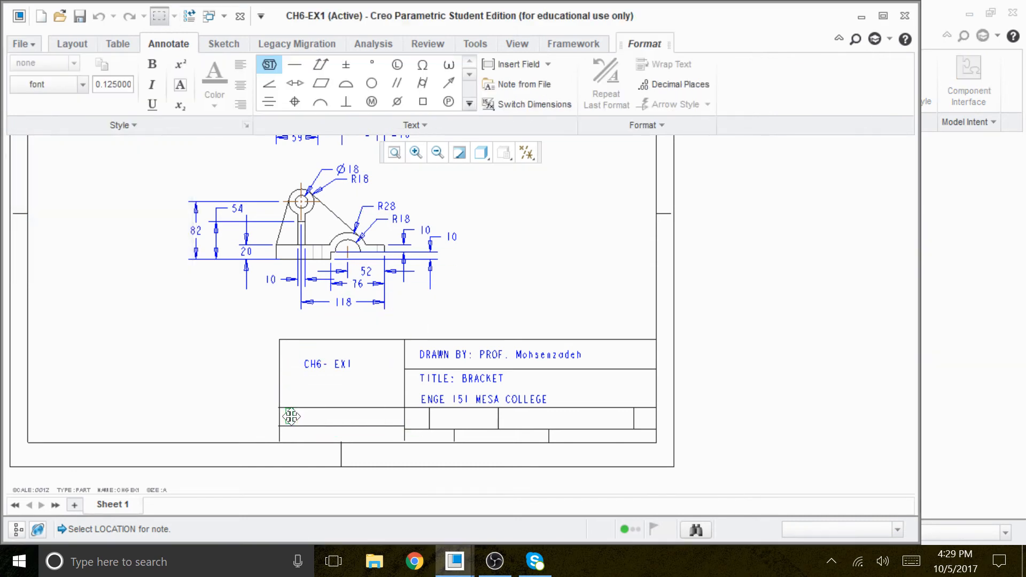
text(D)
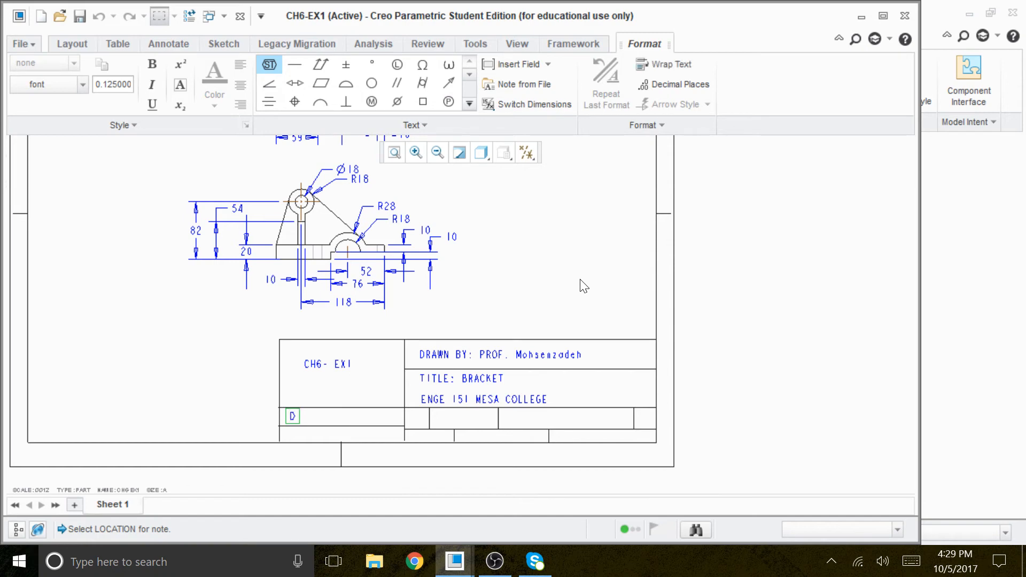
text(ATE:10)
text(-5-20)
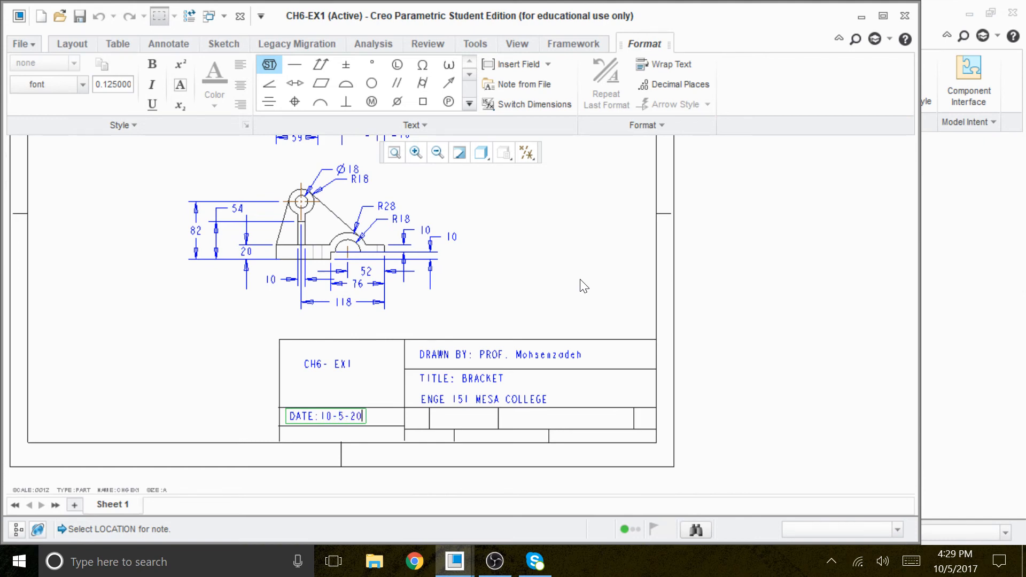
text(17)
click(630, 423)
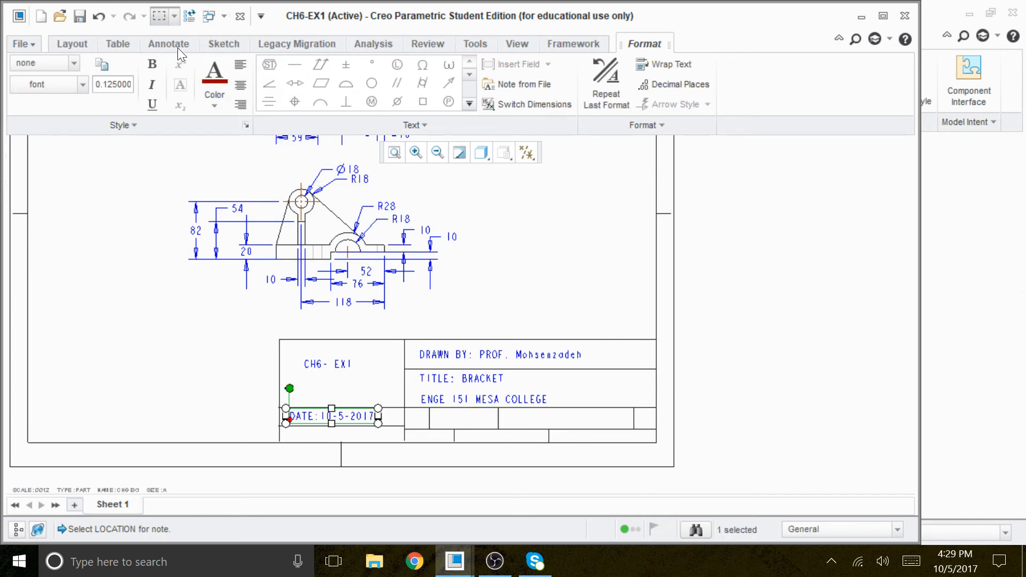
scroll(243, 235, down, 3)
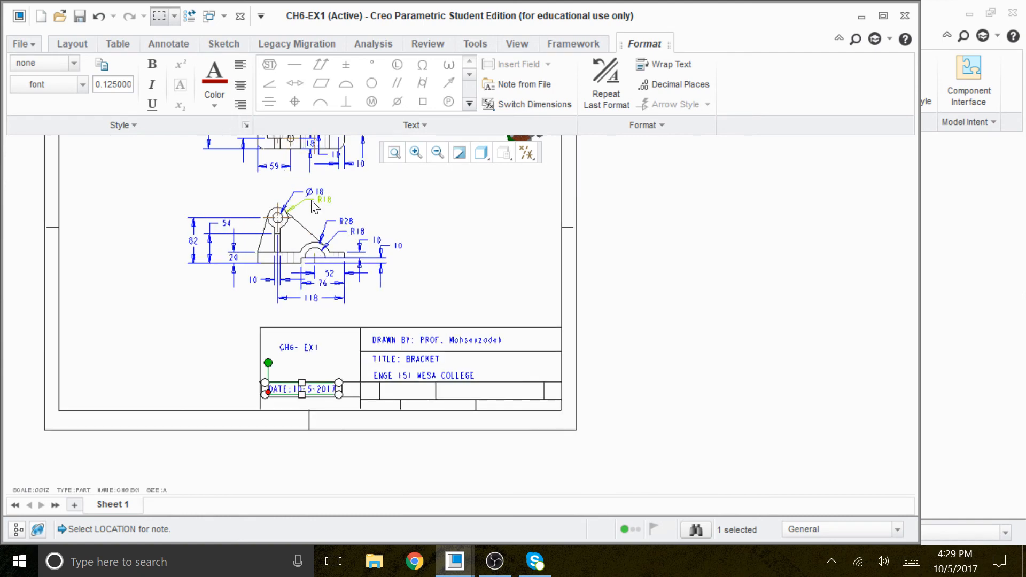
click(644, 462)
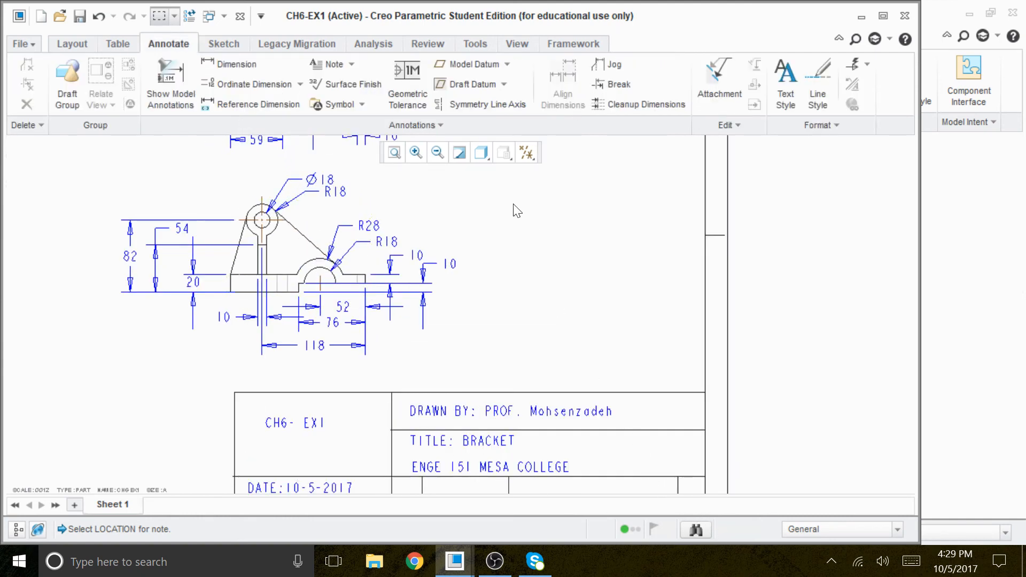
Step: Add the note "SCALE: 1=1" in the title block cell below the ENGE 151 MESA COLLEGE note
click(327, 65)
scroll(477, 378, down, 2)
scroll(481, 347, up, 2)
scroll(478, 323, up, 2)
scroll(492, 460, down, 2)
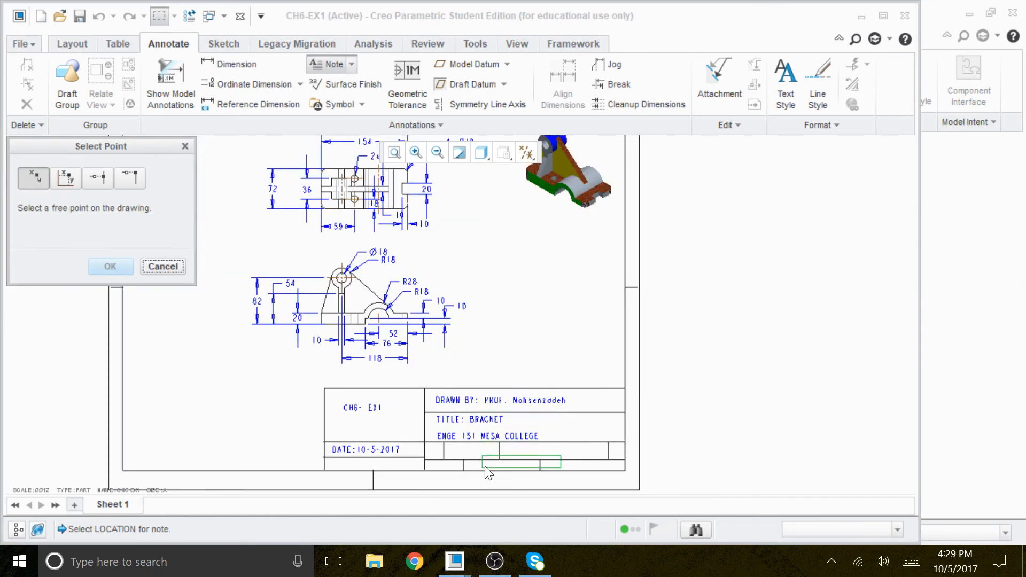
click(516, 443)
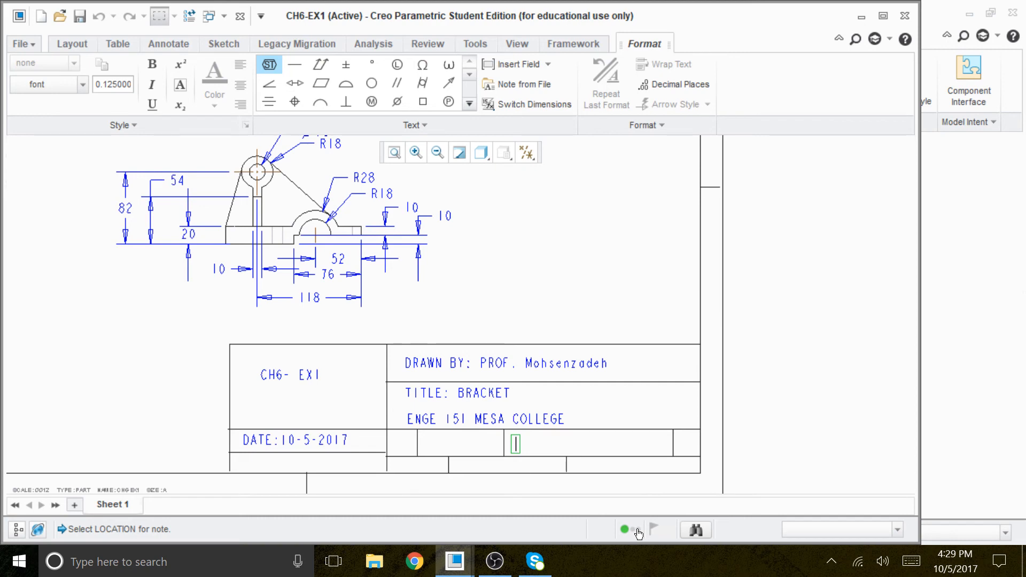
text(SCAL)
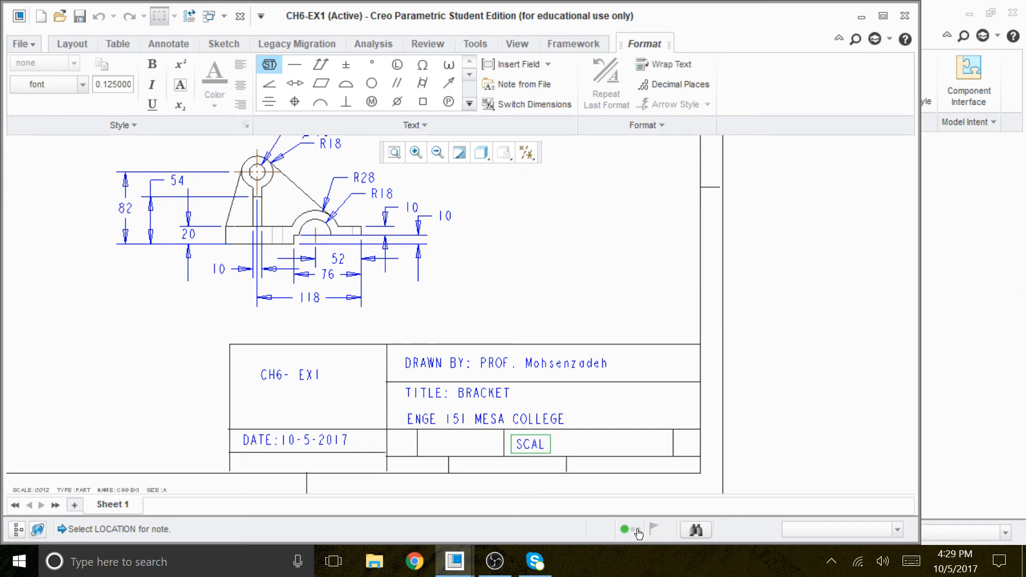
text(E: 1=1)
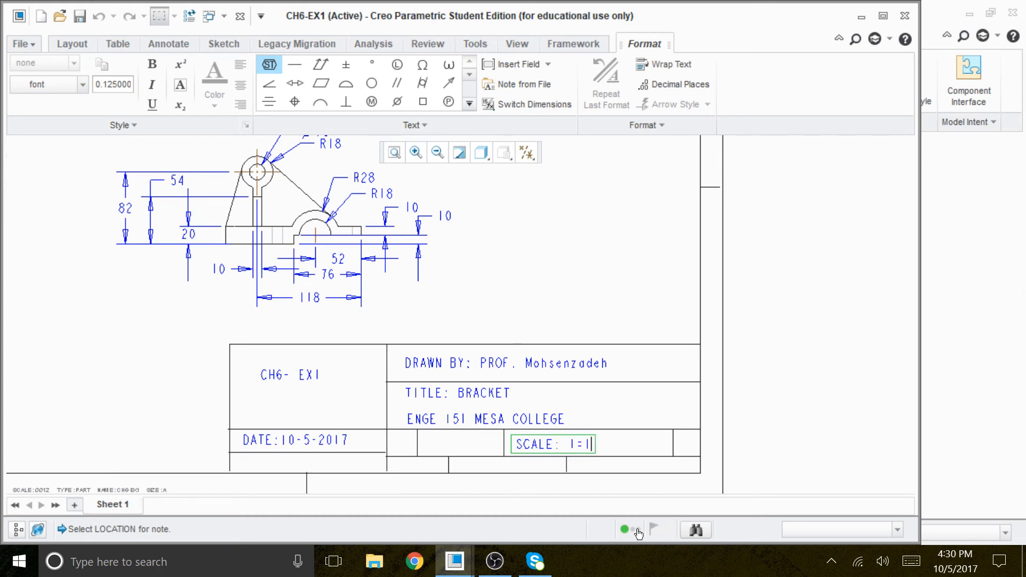
click(569, 289)
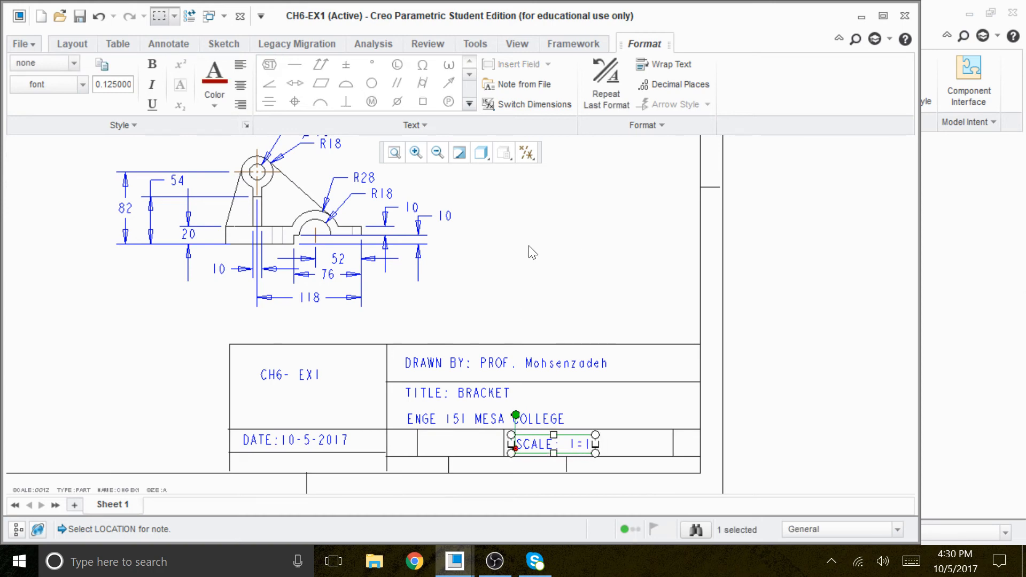
Step: Open the print setup for the drawing sheet and generate its full-plot preview
scroll(530, 249, down, 3)
scroll(453, 205, up, 2)
scroll(506, 343, down, 4)
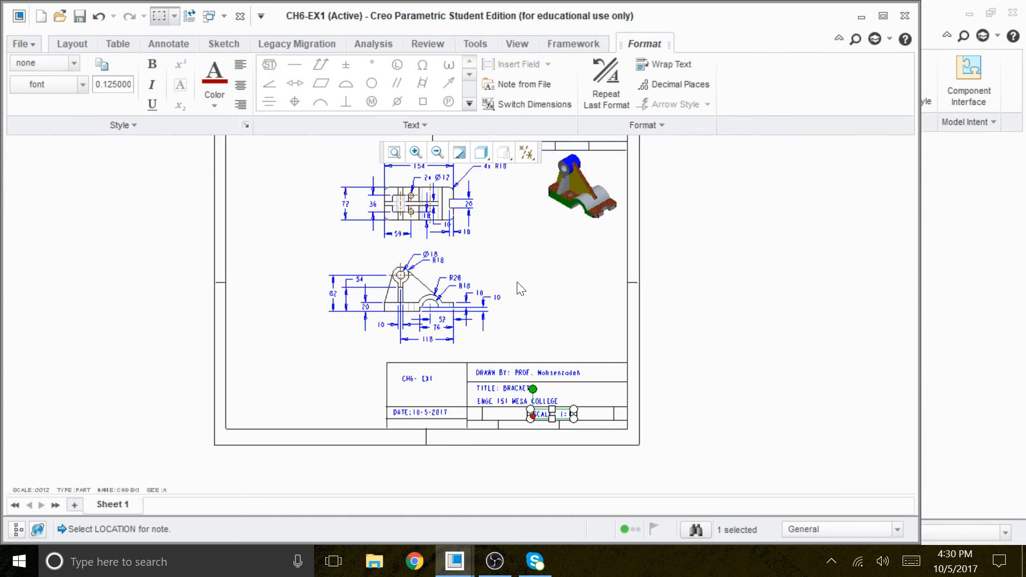
scroll(486, 302, up, 3)
scroll(508, 350, down, 1)
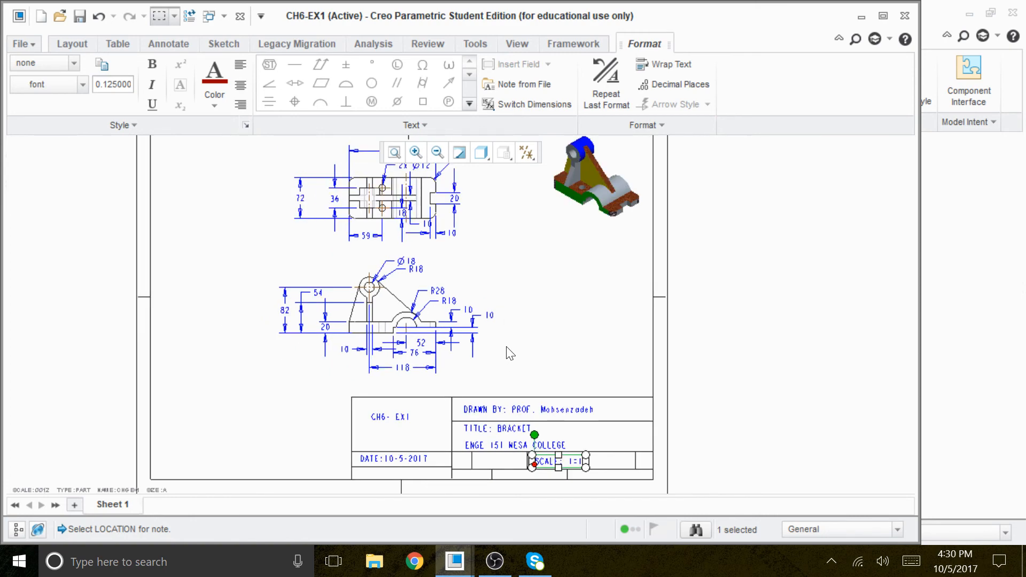
click(31, 49)
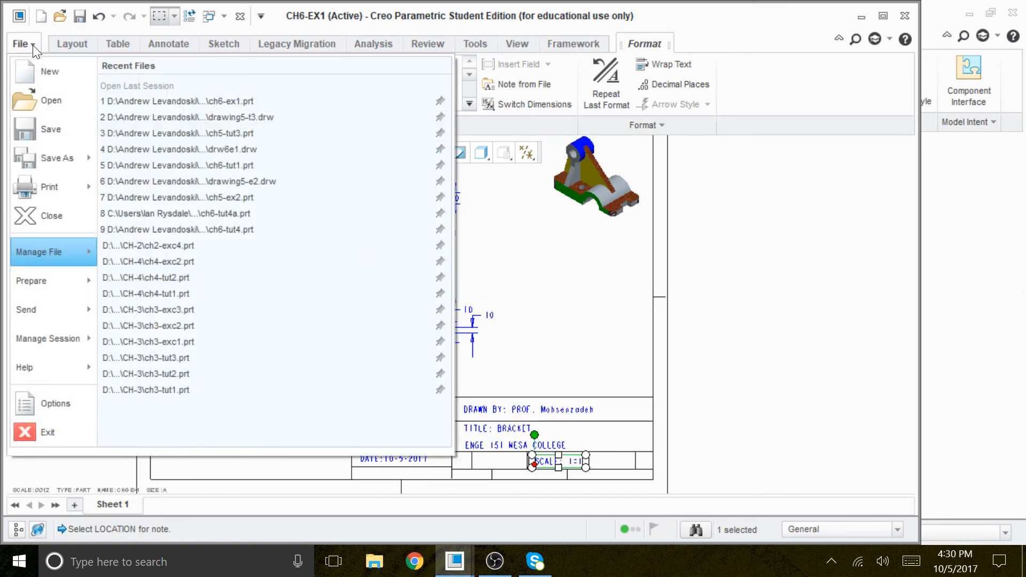
mouse_move(47, 184)
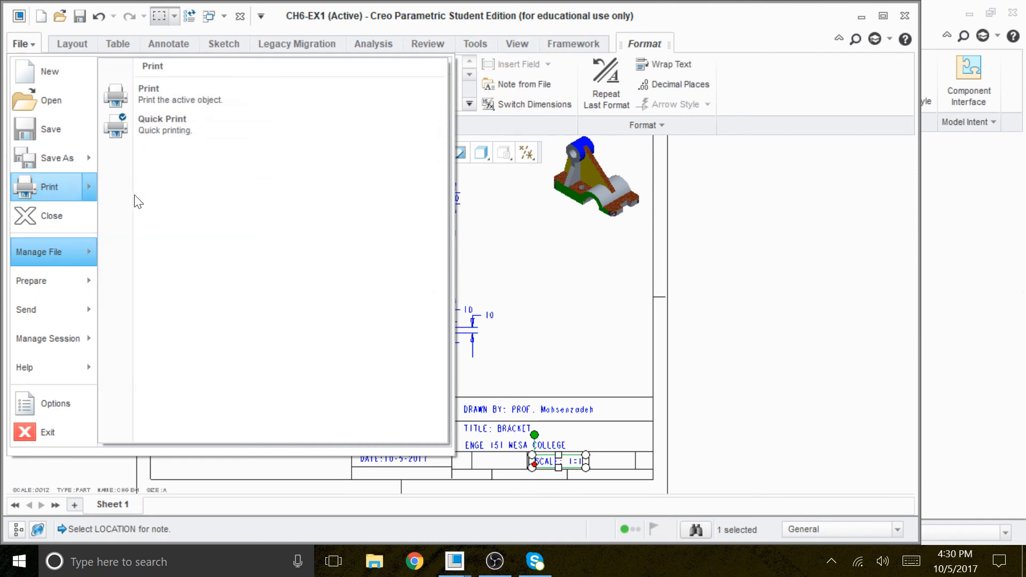
click(162, 100)
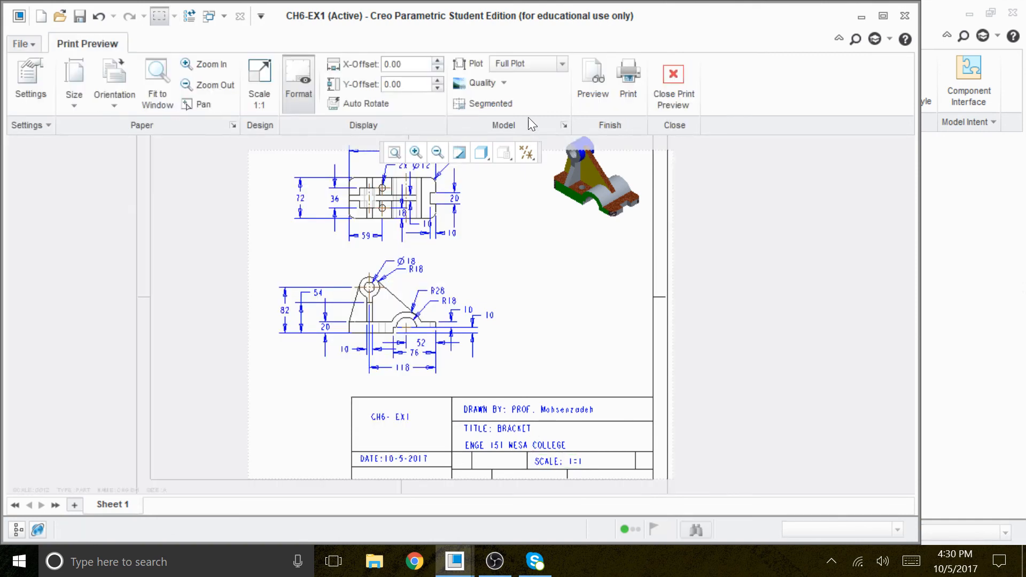
click(593, 102)
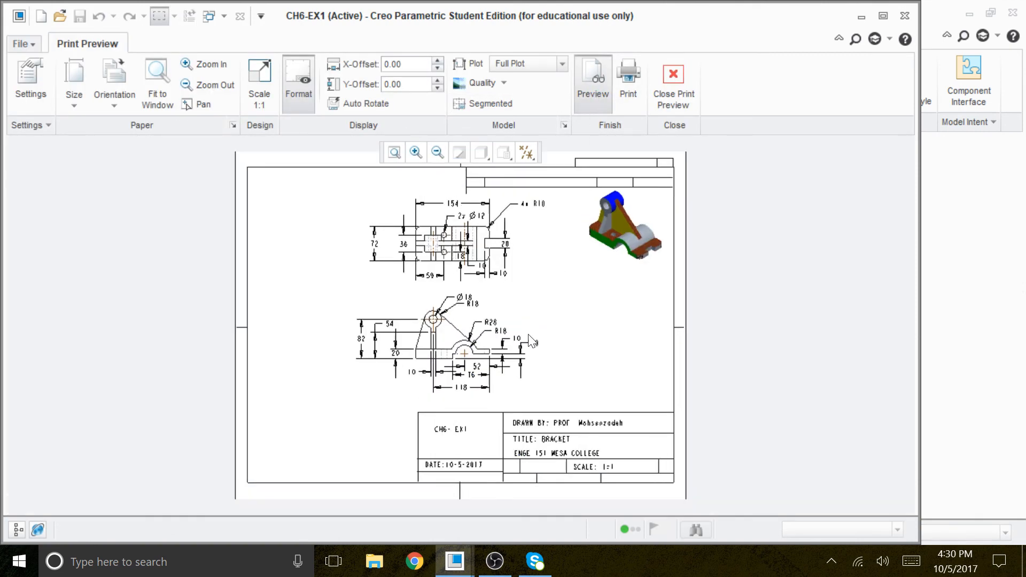
Step: Examine the dimensions, centerlines and title block in the print preview, and close the preview
scroll(543, 305, up, 2)
scroll(529, 332, down, 3)
scroll(599, 372, up, 2)
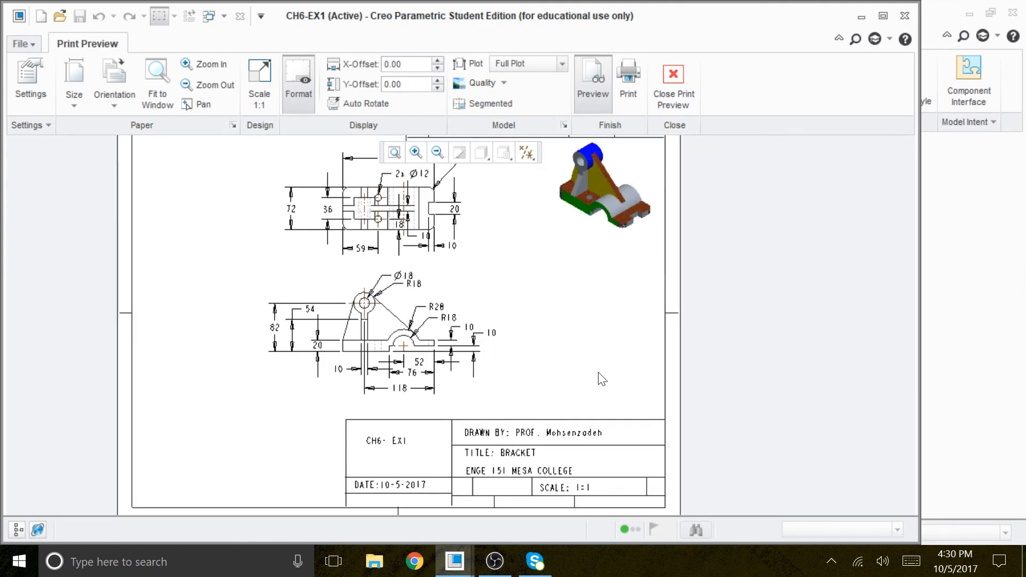
scroll(606, 386, down, 1)
scroll(564, 369, up, 1)
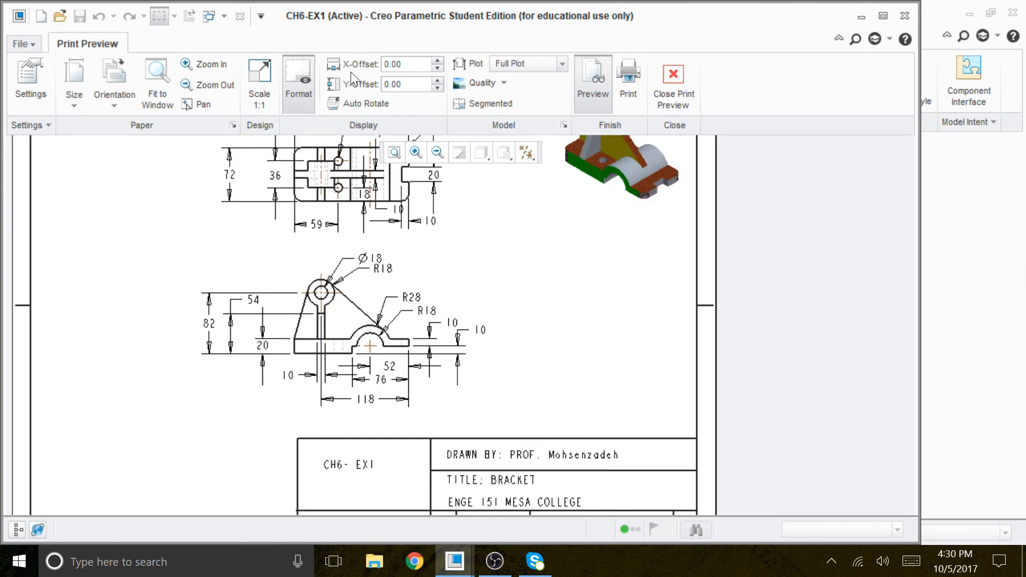
scroll(363, 219, up, 2)
scroll(427, 314, down, 2)
scroll(422, 362, up, 2)
scroll(428, 369, down, 1)
scroll(433, 377, up, 1)
scroll(426, 386, down, 1)
scroll(438, 367, down, 1)
scroll(437, 374, up, 2)
scroll(441, 374, down, 1)
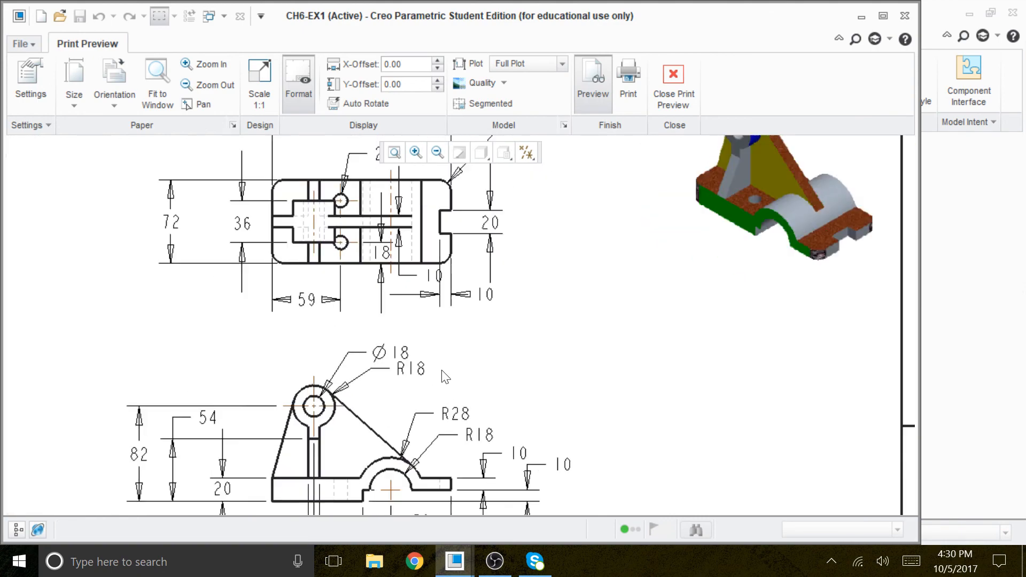
scroll(436, 447, down, 1)
scroll(430, 460, up, 1)
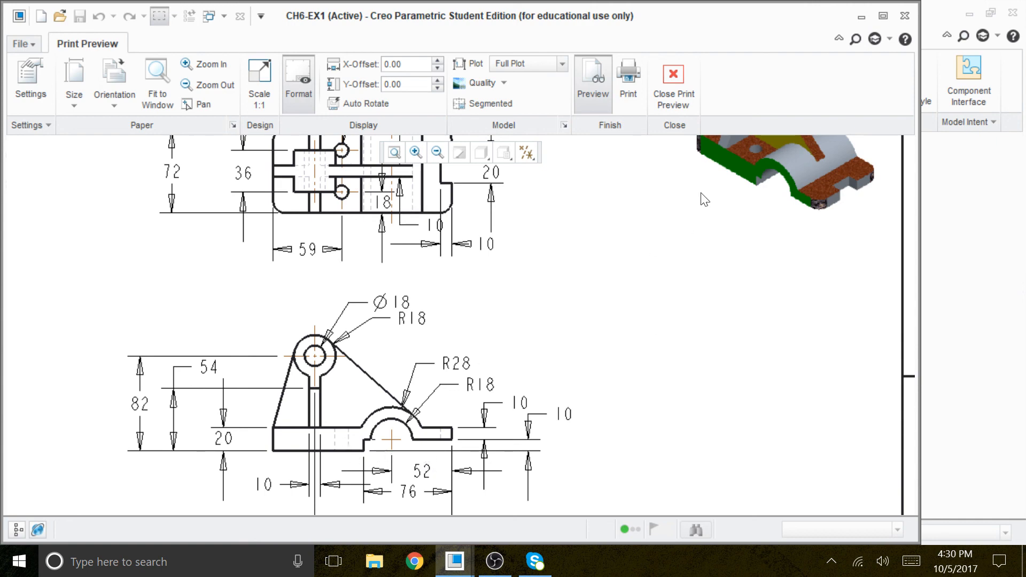
click(674, 80)
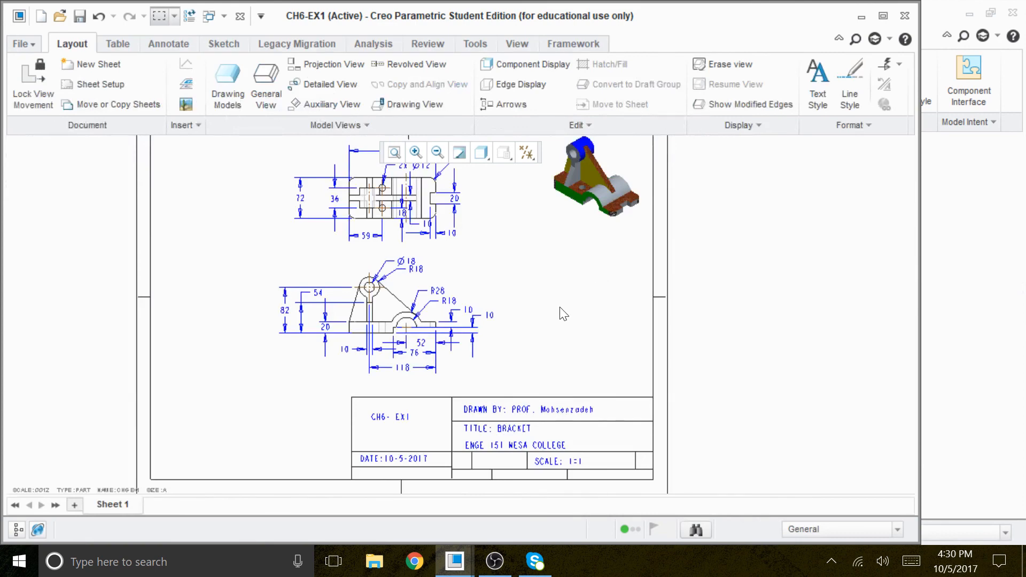
Step: Show model axis A_7 as the centerline of the hidden base hole in the front view
scroll(356, 320, down, 5)
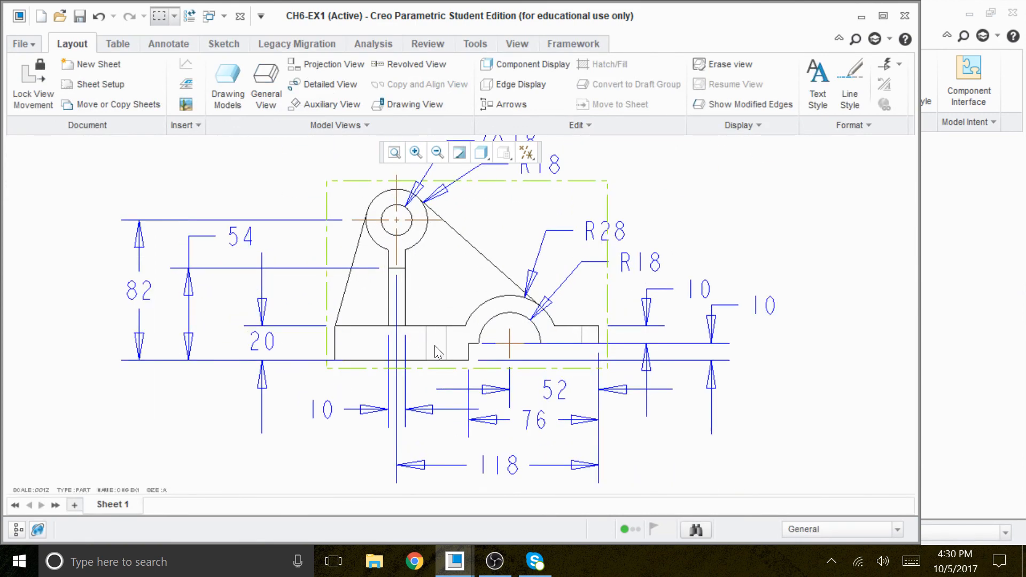
click(169, 44)
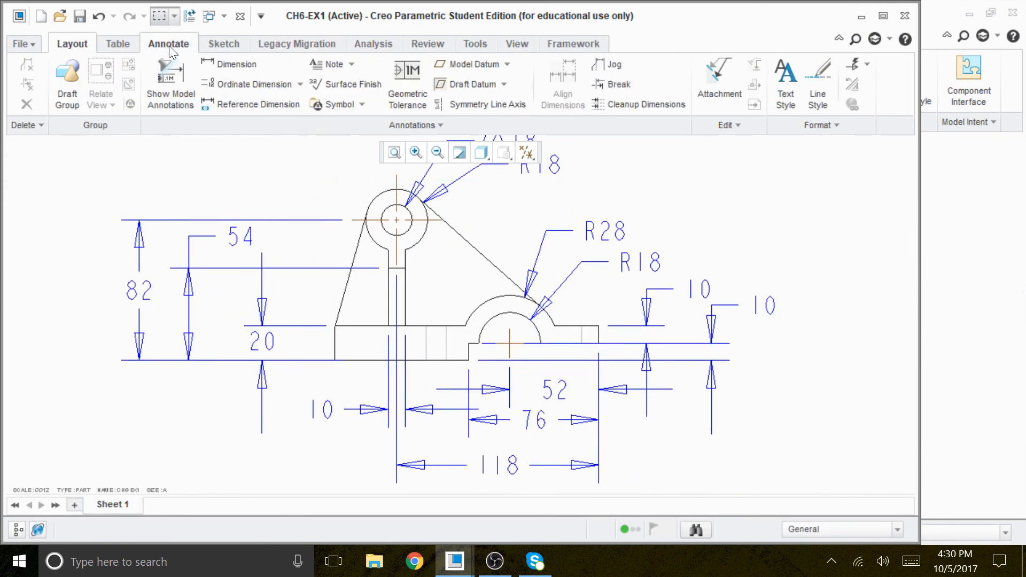
click(184, 85)
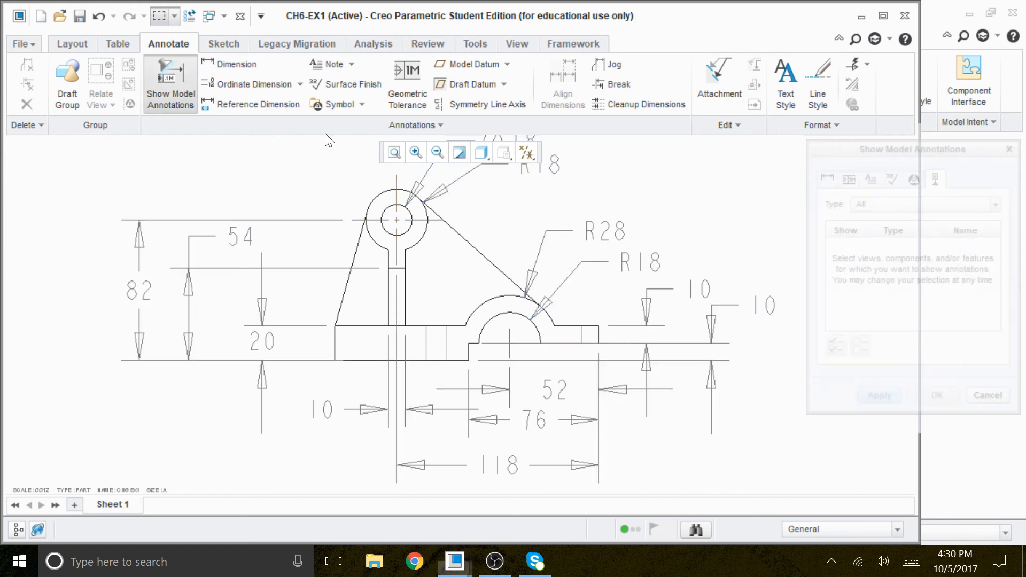
click(432, 345)
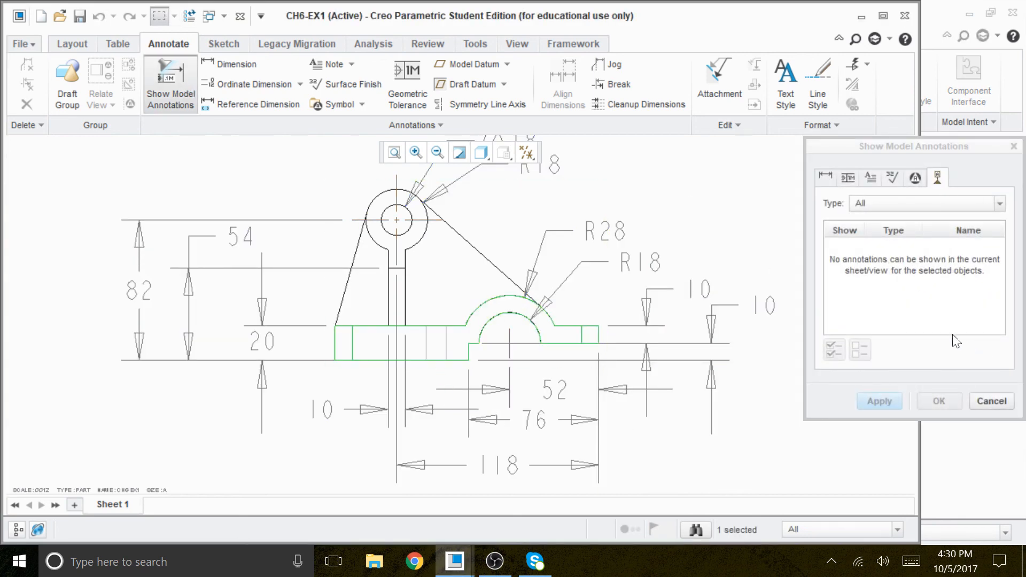
scroll(579, 382, up, 2)
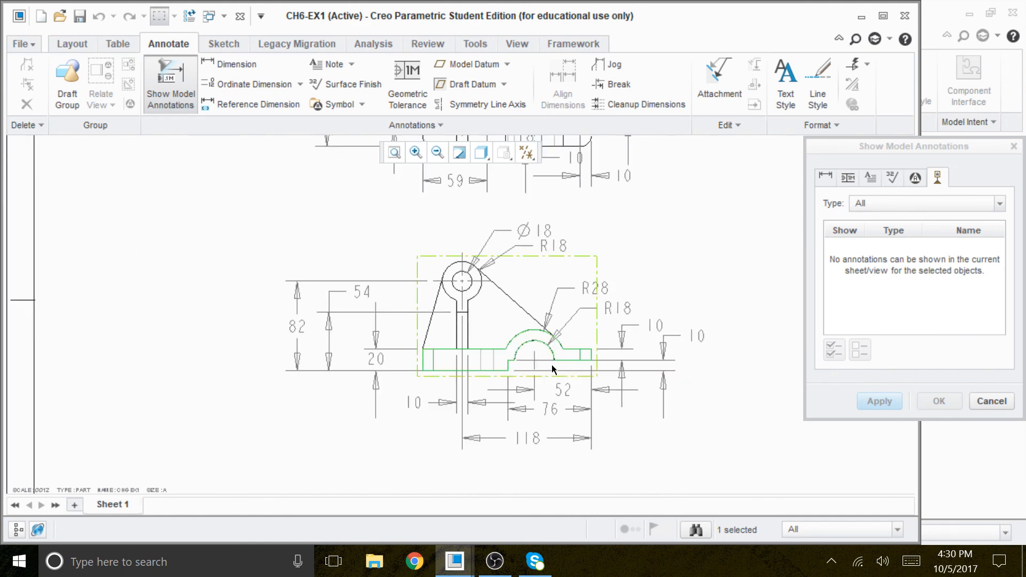
click(588, 328)
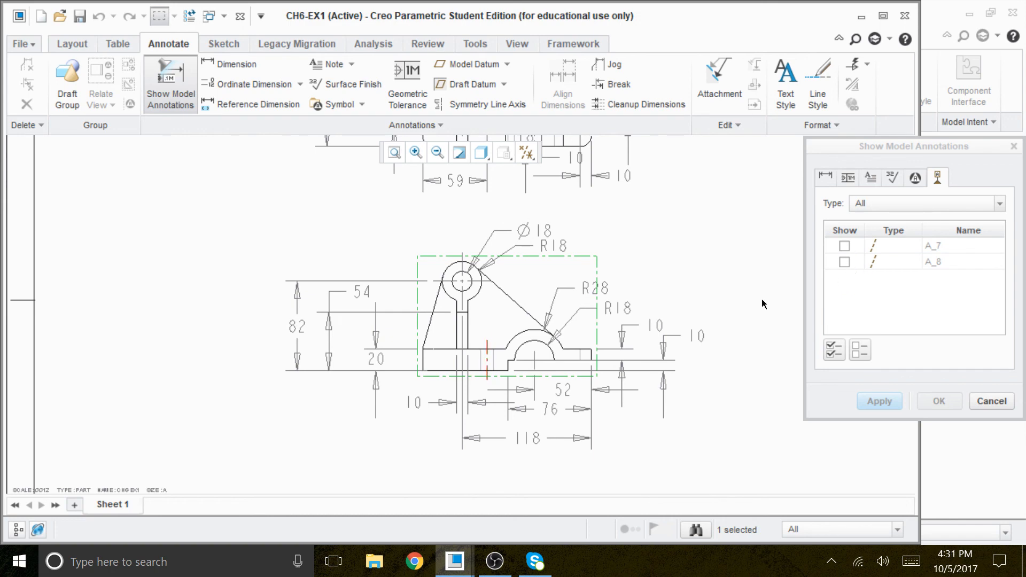
click(488, 363)
click(883, 401)
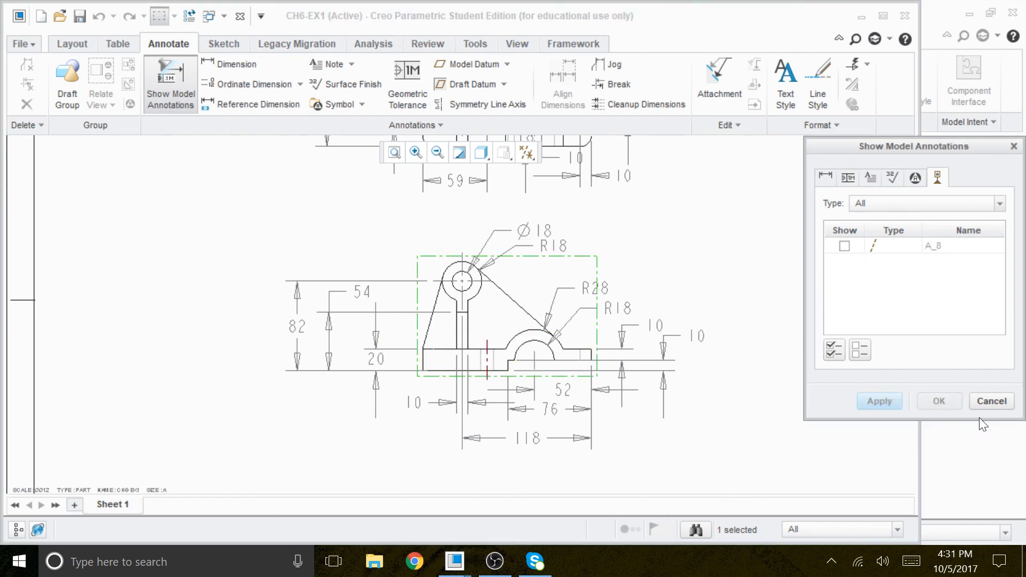
click(986, 398)
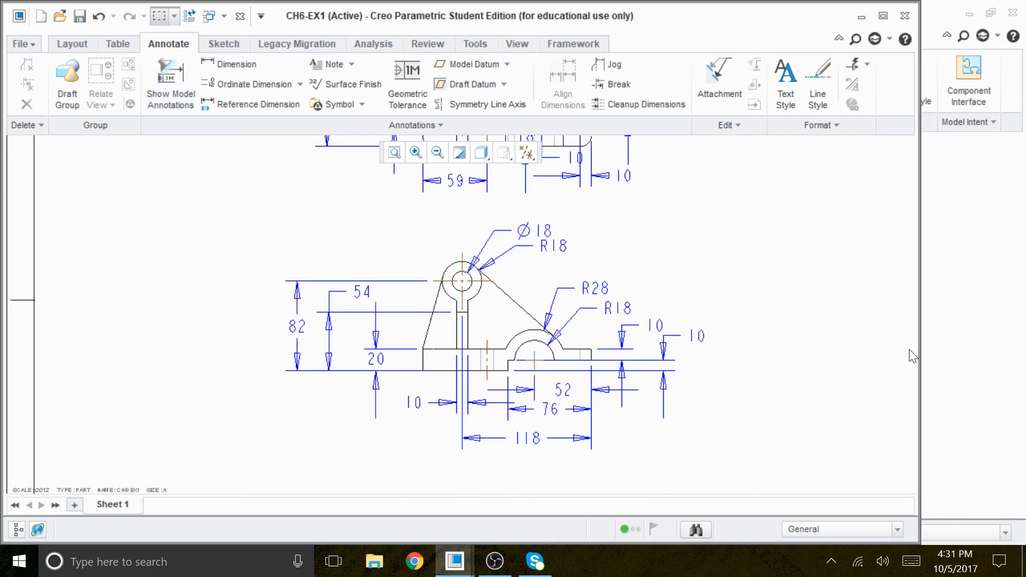
scroll(556, 377, up, 3)
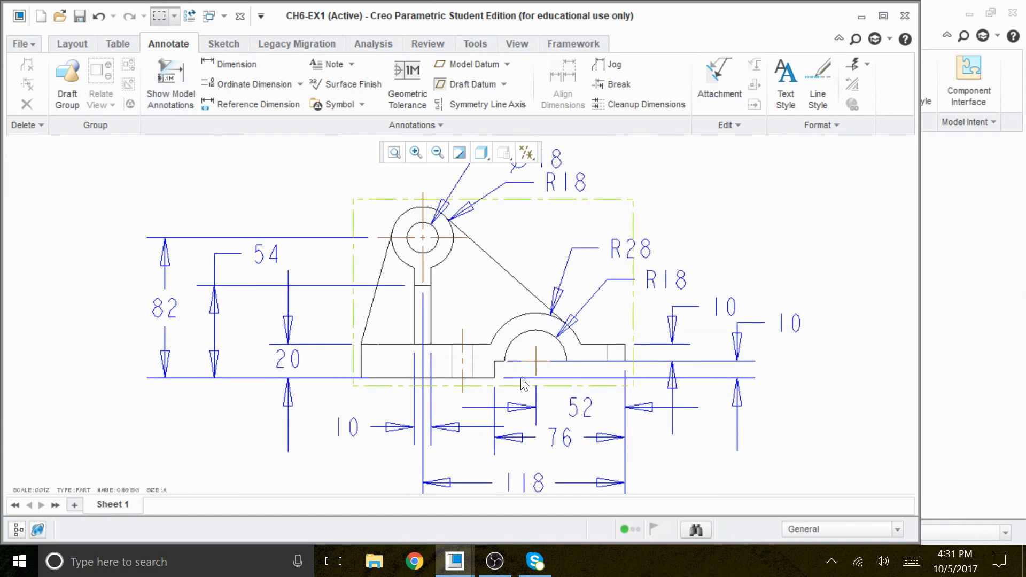
scroll(469, 417, down, 3)
scroll(452, 214, up, 3)
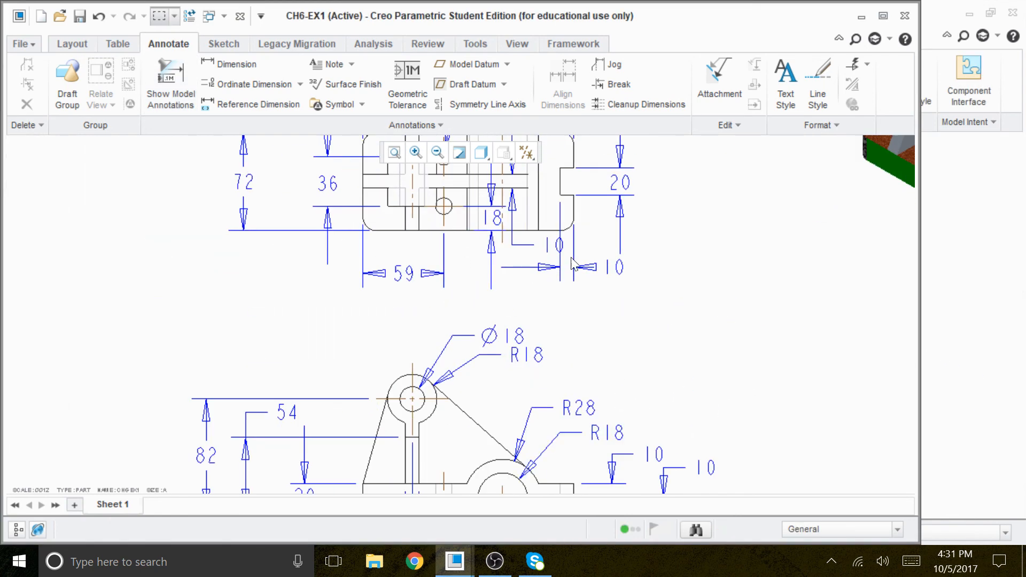
scroll(363, 315, up, 3)
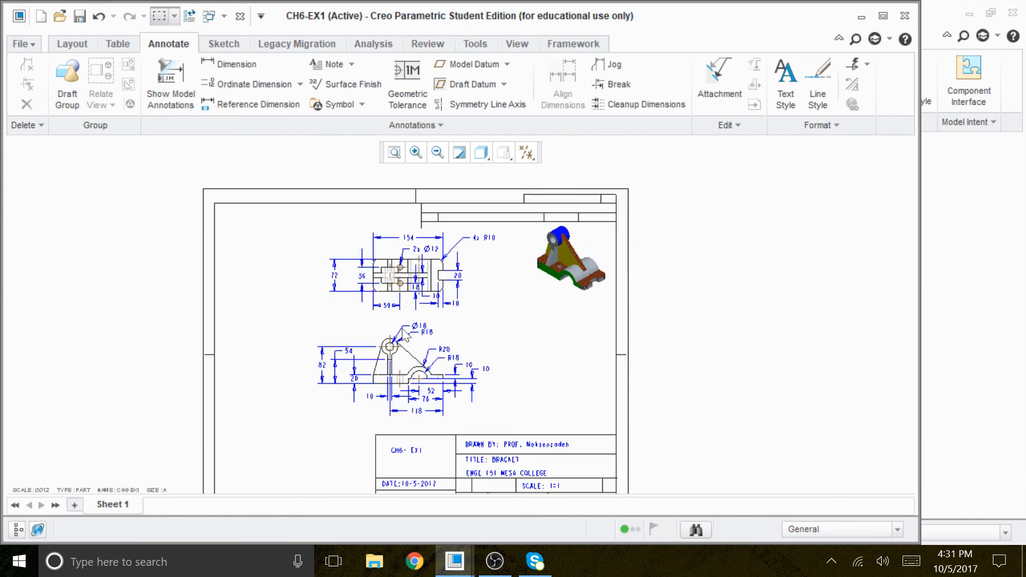
scroll(477, 451, down, 3)
scroll(470, 450, up, 2)
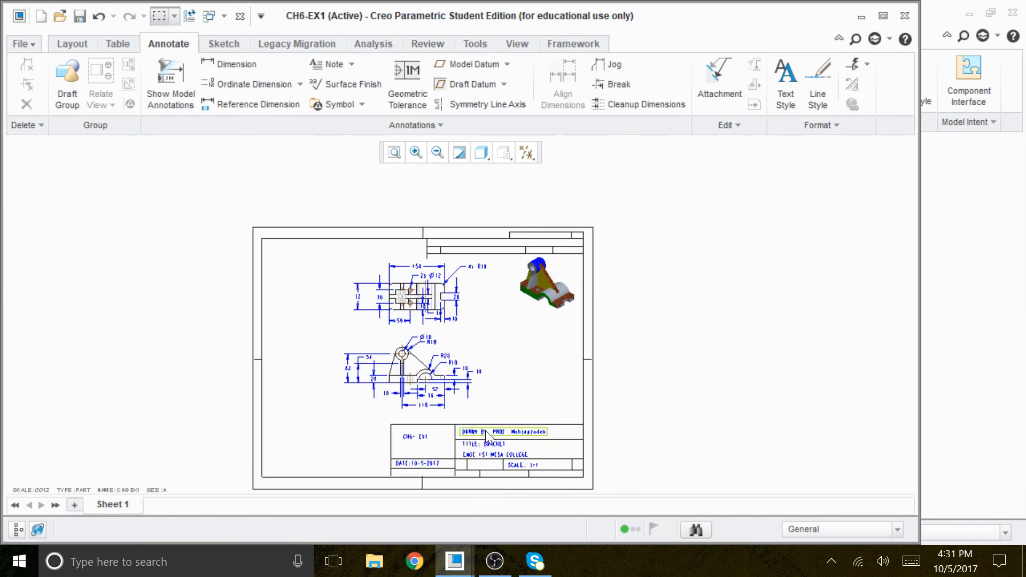